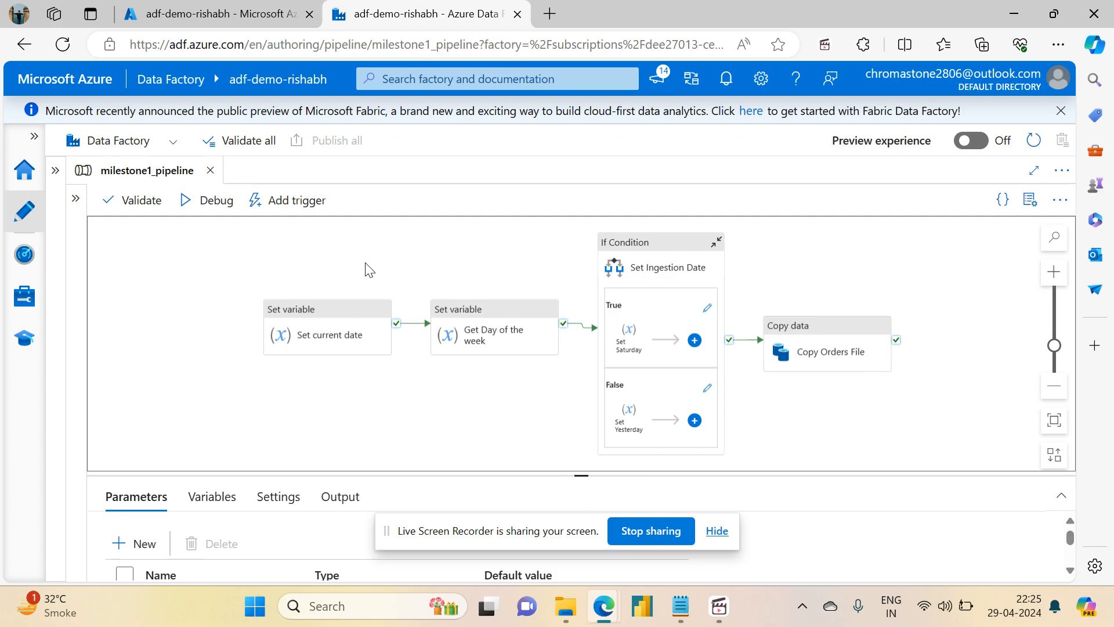
{"action": "left_click_drag", "start_coordinate": [410, 266], "coordinate": [475, 262]}
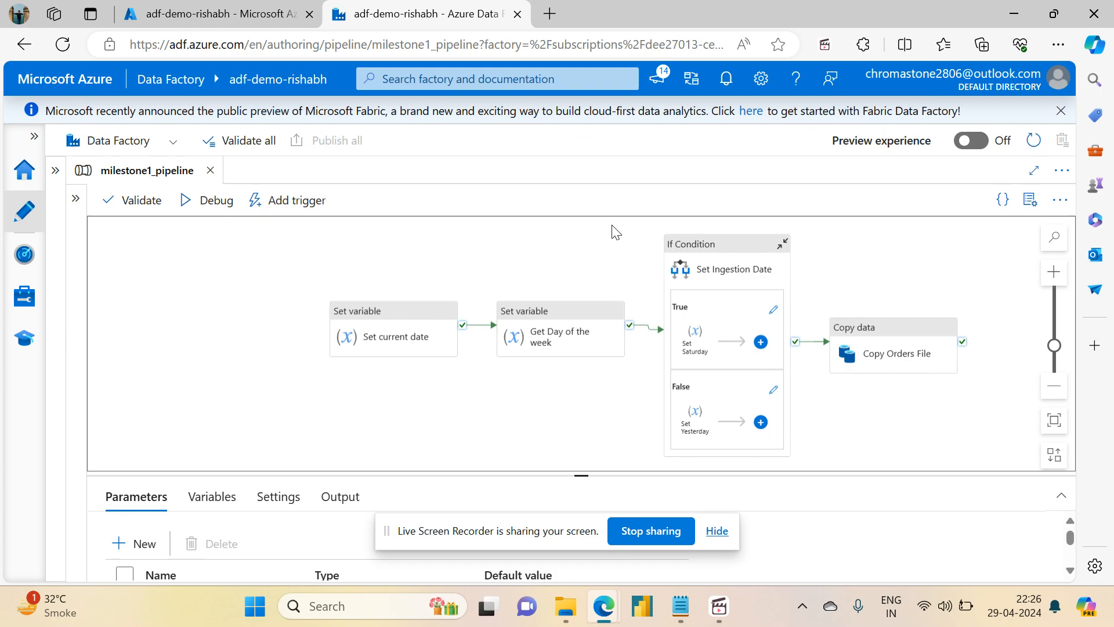
{"action": "left_click", "coordinate": [71, 199]}
{"action": "left_click_drag", "start_coordinate": [253, 376], "coordinate": [222, 276]}
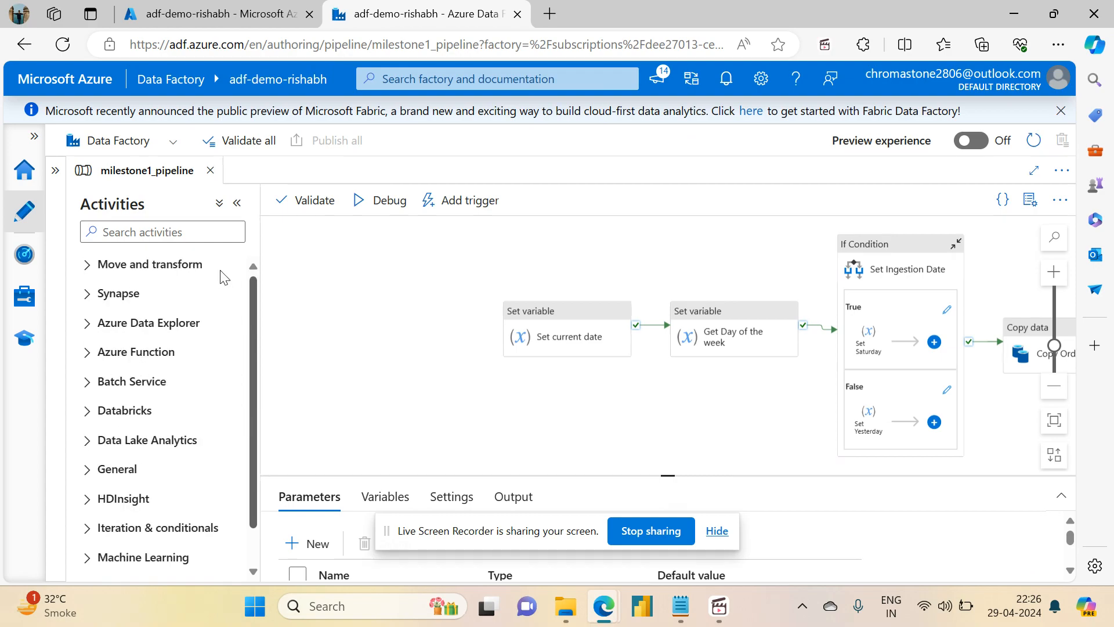
{"action": "left_click", "coordinate": [89, 267]}
{"action": "left_click_drag", "start_coordinate": [249, 372], "coordinate": [238, 312]}
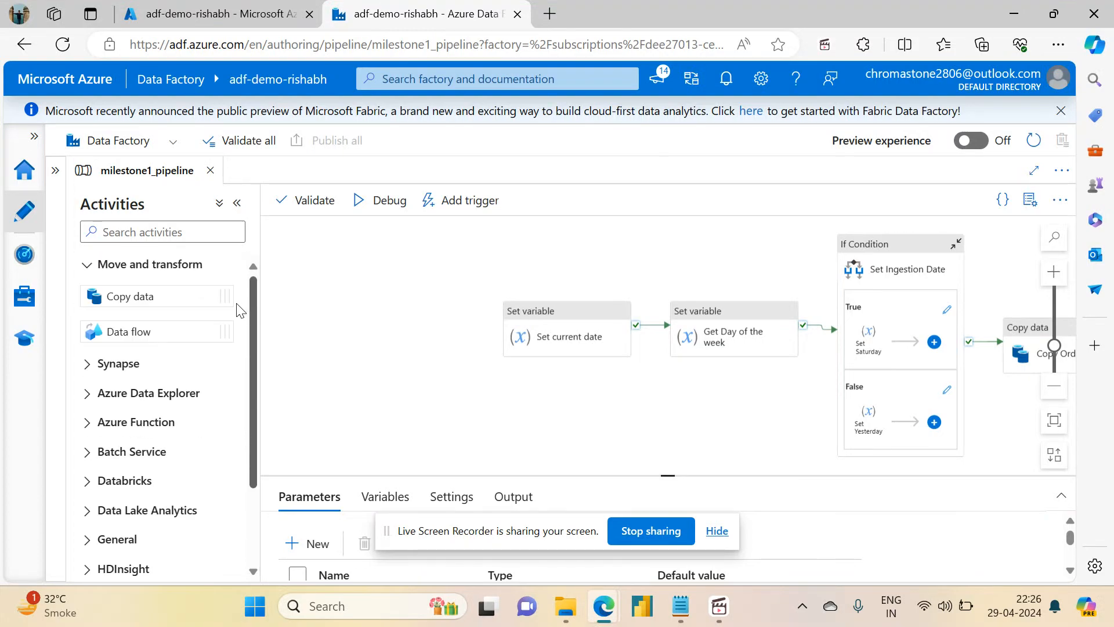
Create a new pipeline in the MileStone1 folder and name it master_pipeline.
{"action": "left_click", "coordinate": [56, 184]}
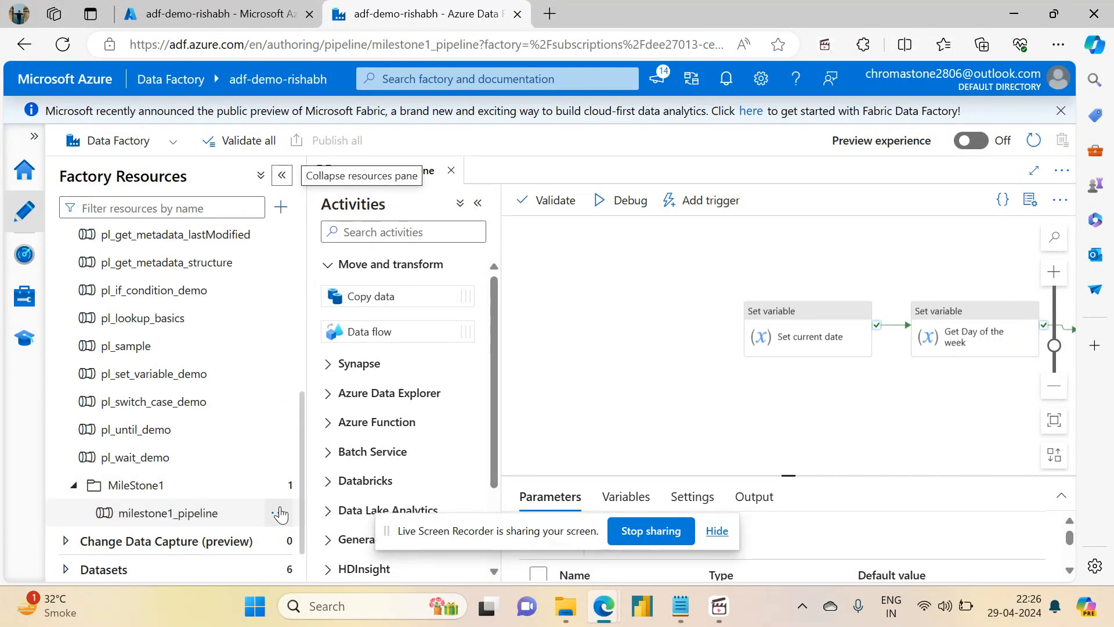
{"action": "left_click", "coordinate": [282, 487]}
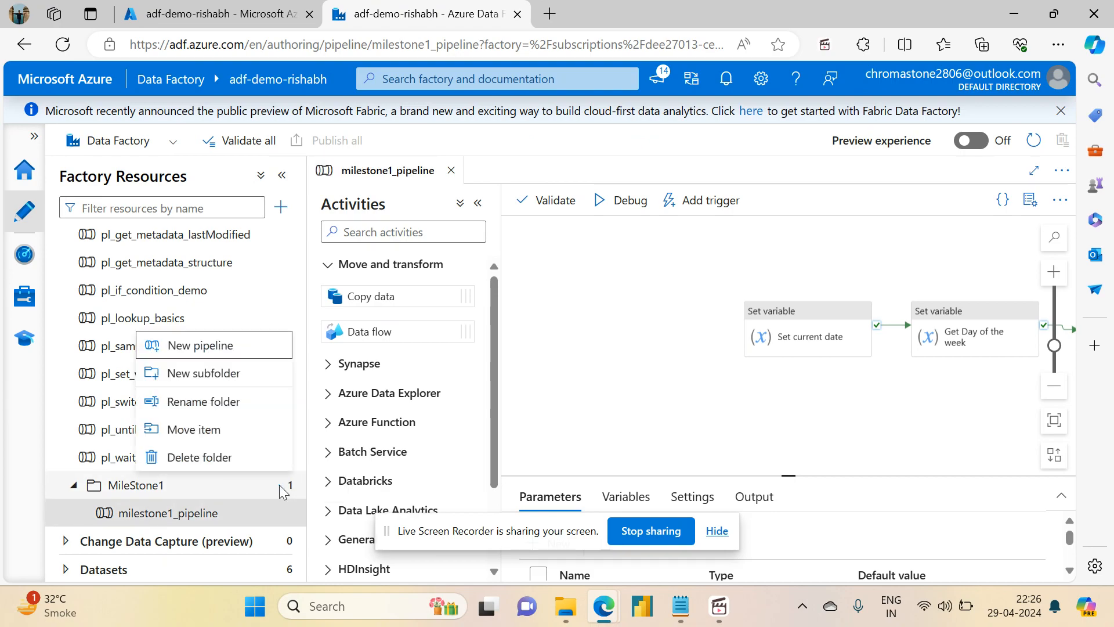
{"action": "left_click", "coordinate": [244, 348]}
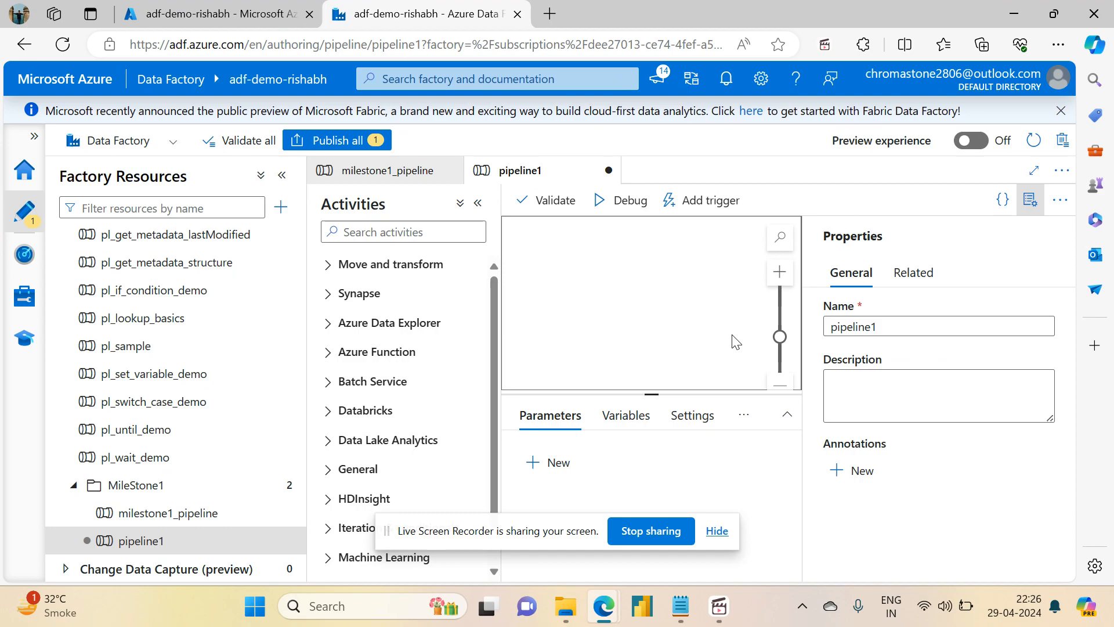
{"action": "double_click", "coordinate": [888, 323]}
{"action": "type", "text": "ma"}
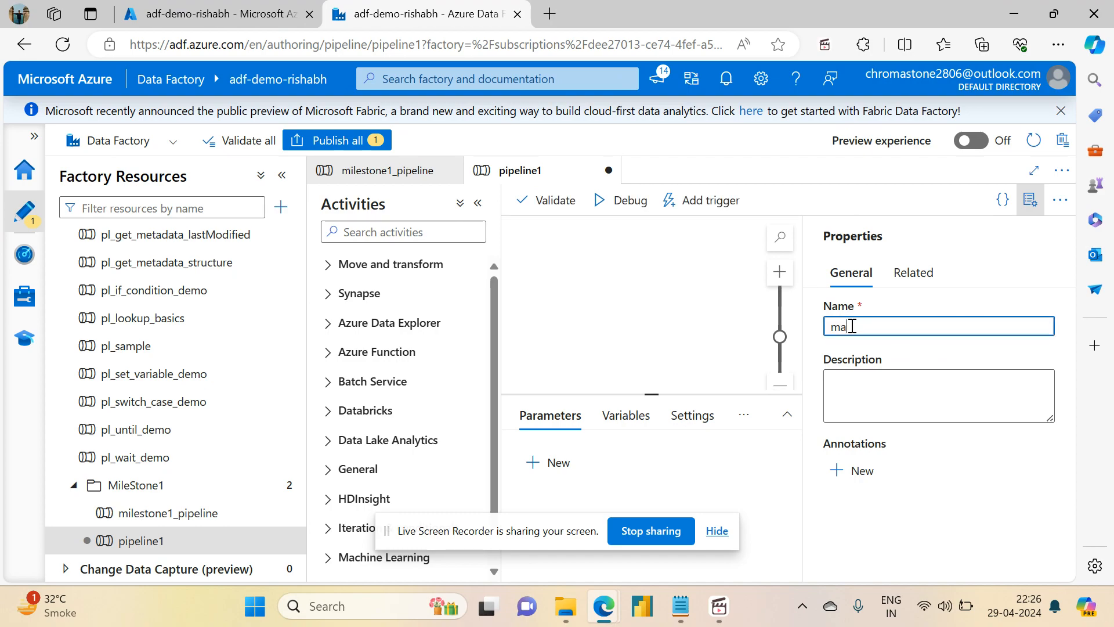
{"action": "type", "text": "ster_pipeline"}
{"action": "left_click", "coordinate": [1039, 202]}
Find the If Condition activity by searching for "if" and add it to the master_pipeline canvas.
{"action": "left_click", "coordinate": [435, 232]}
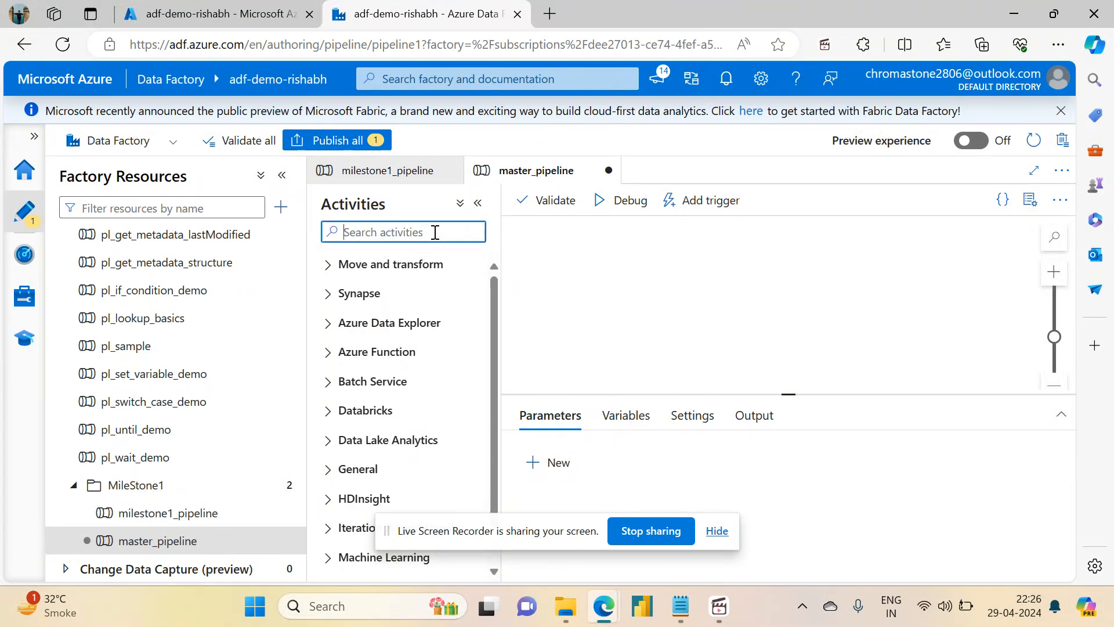
{"action": "type", "text": "c"}
{"action": "key", "text": "BackSpace"}
{"action": "type", "text": "i"}
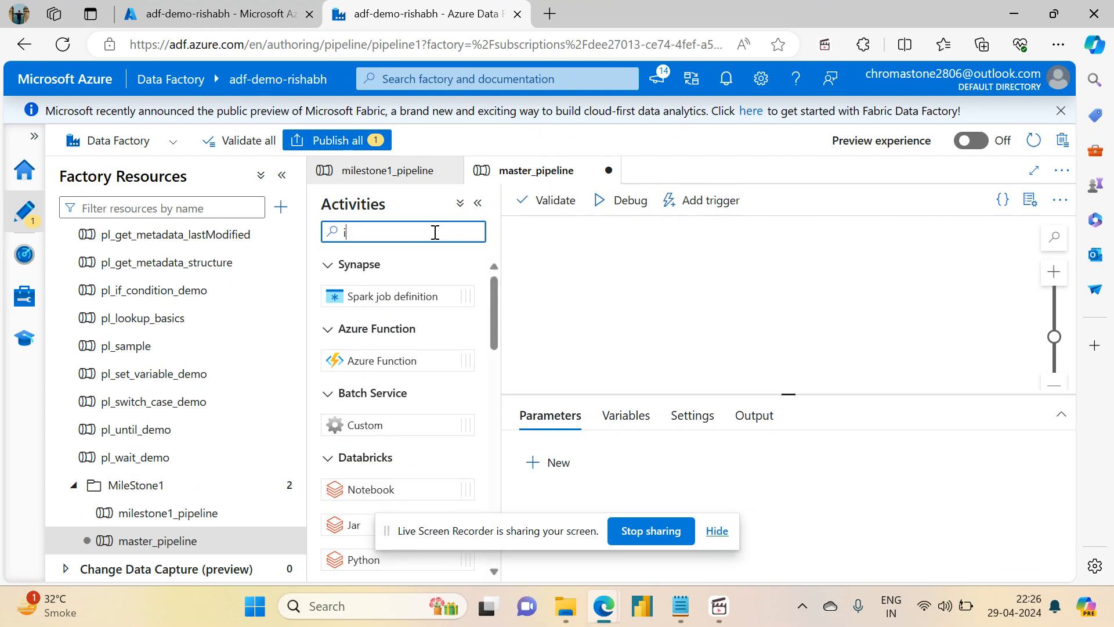
{"action": "type", "text": "f"}
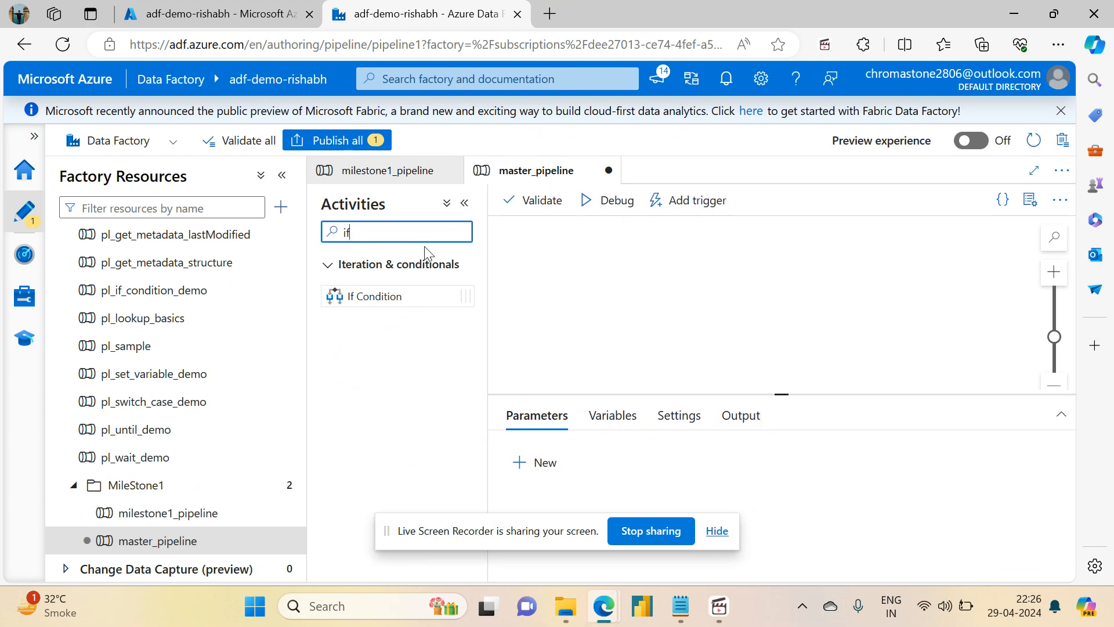
{"action": "left_click_drag", "start_coordinate": [374, 296], "coordinate": [700, 322]}
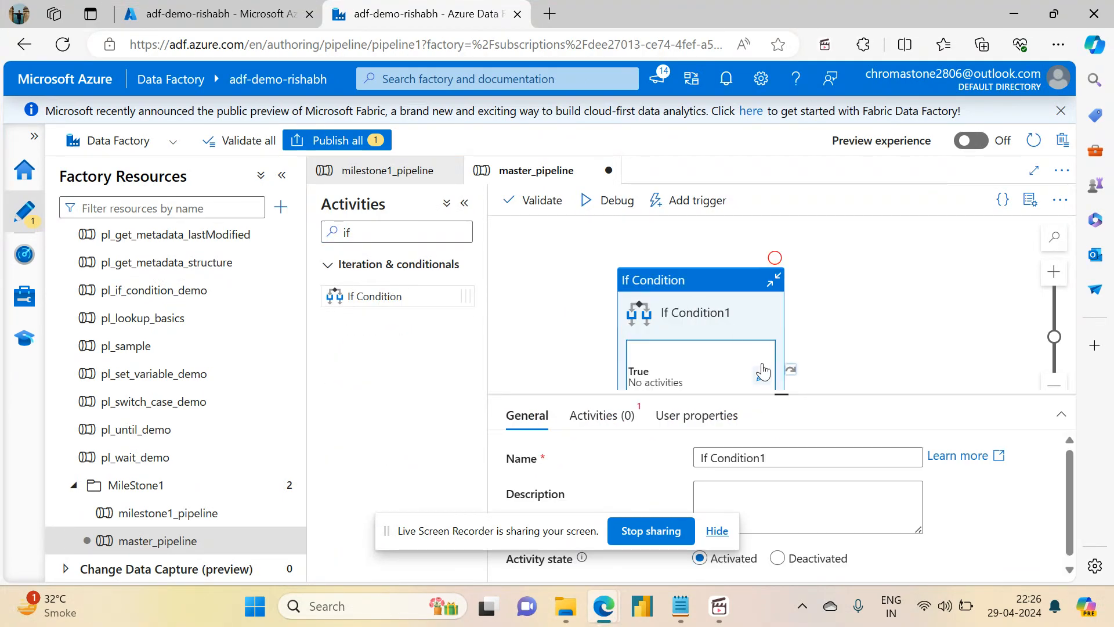
{"action": "left_click_drag", "start_coordinate": [782, 394], "coordinate": [778, 522]}
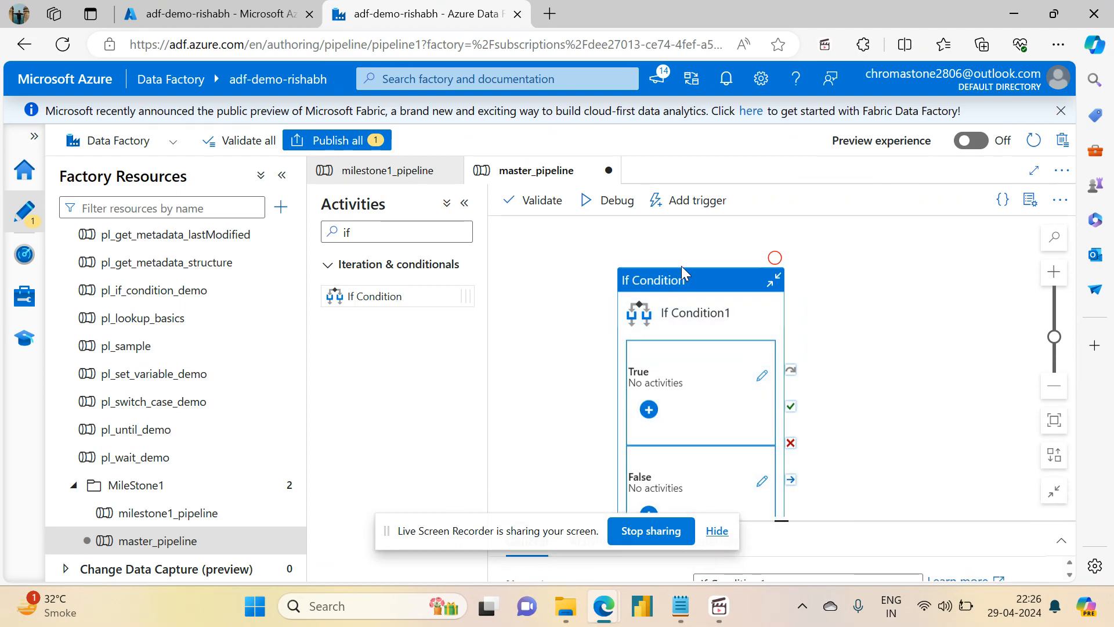
{"action": "left_click", "coordinate": [678, 289]}
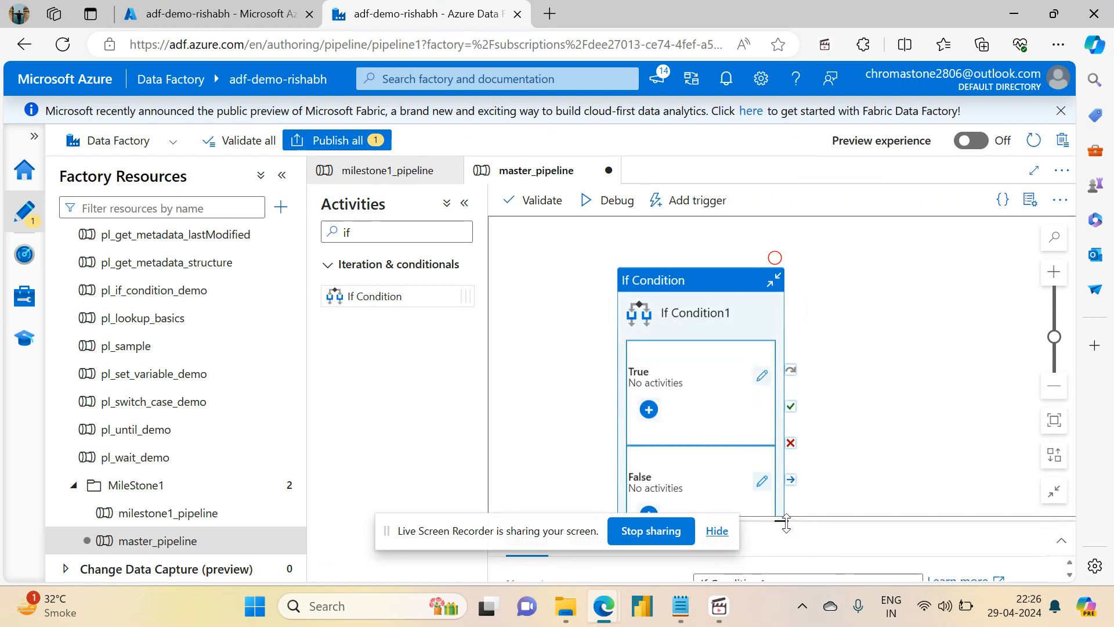
{"action": "left_click_drag", "start_coordinate": [784, 521], "coordinate": [782, 246]}
{"action": "left_click", "coordinate": [606, 279]}
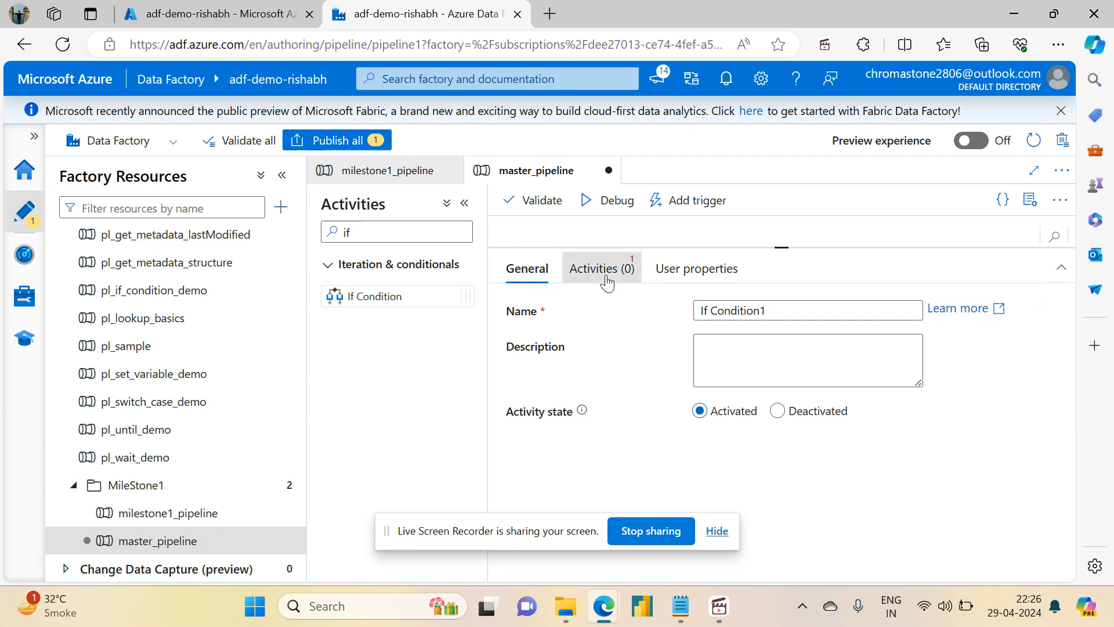
{"action": "left_click", "coordinate": [718, 316]}
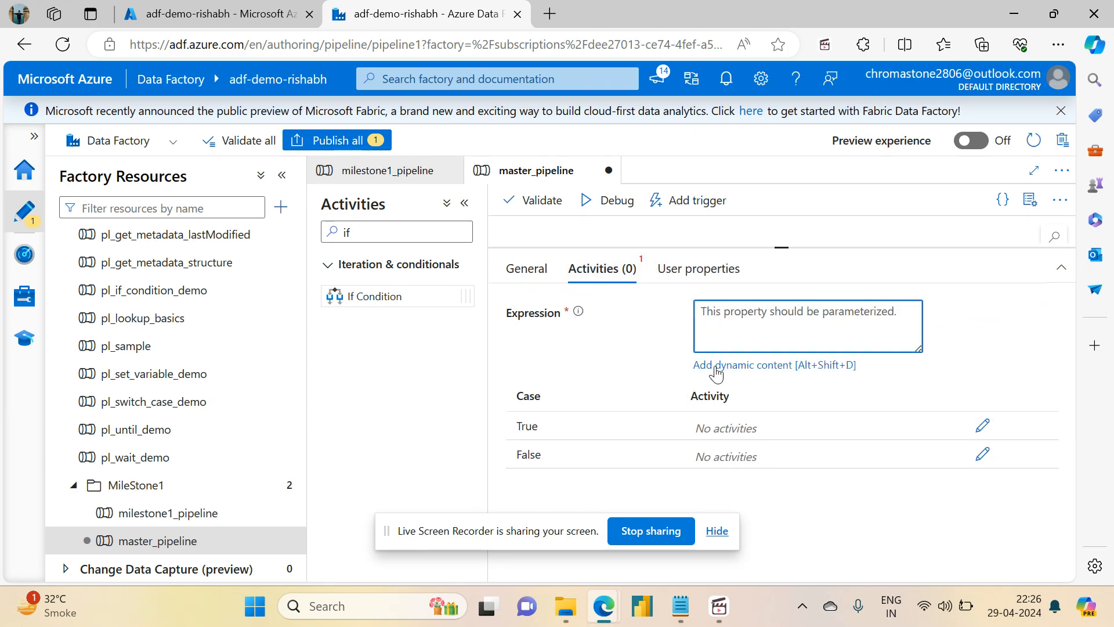
{"action": "left_click", "coordinate": [742, 366]}
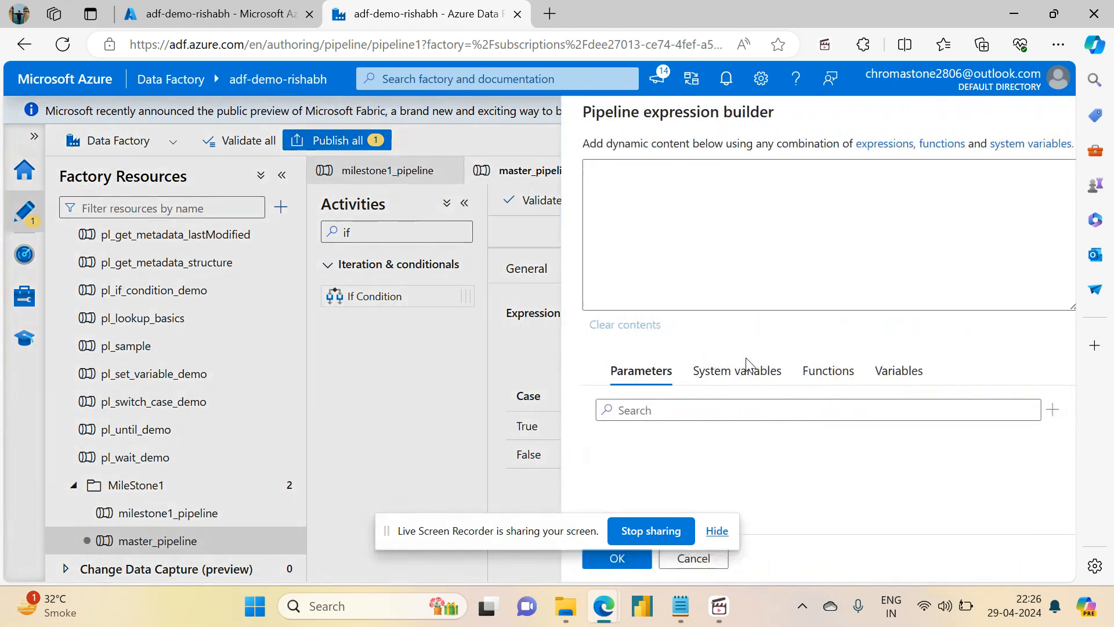
{"action": "type", "text": "@day"}
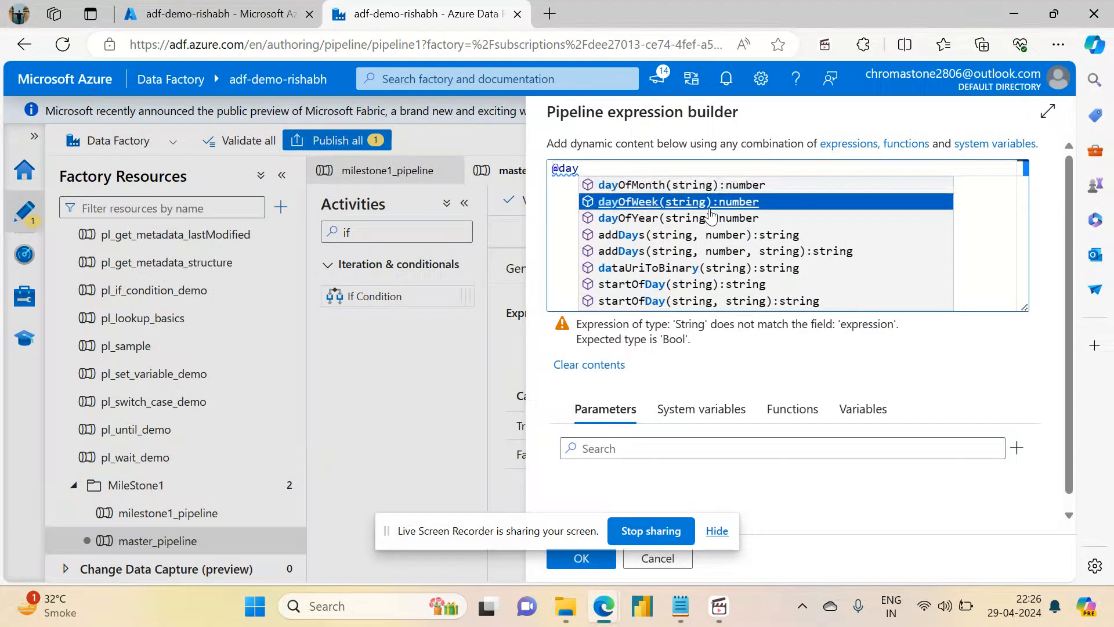
{"action": "left_click", "coordinate": [710, 204]}
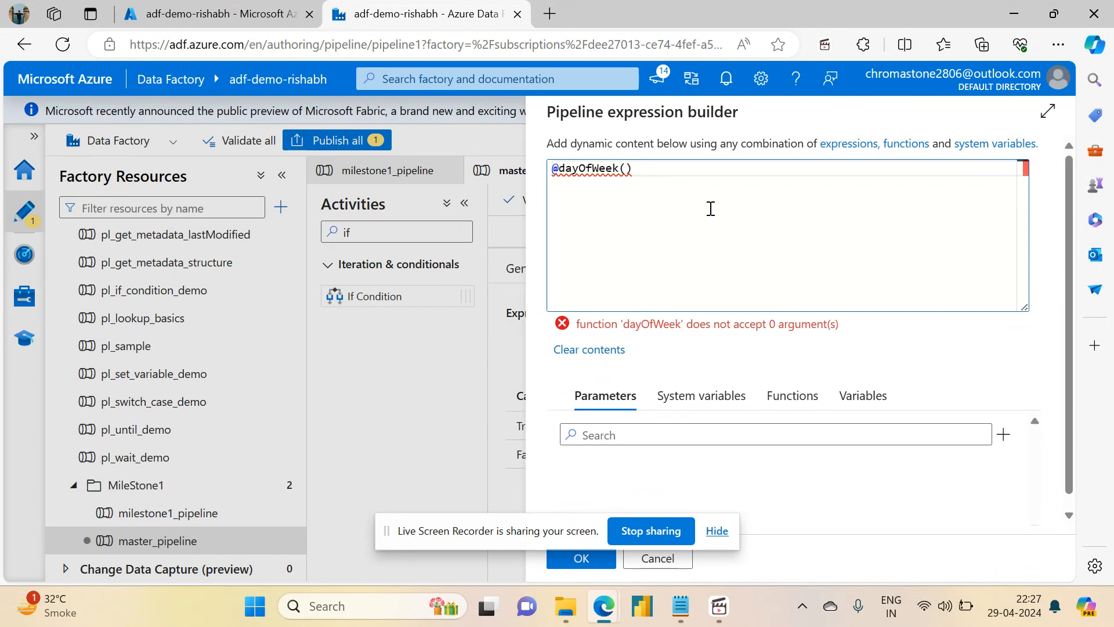
{"action": "type", "text": "utc"}
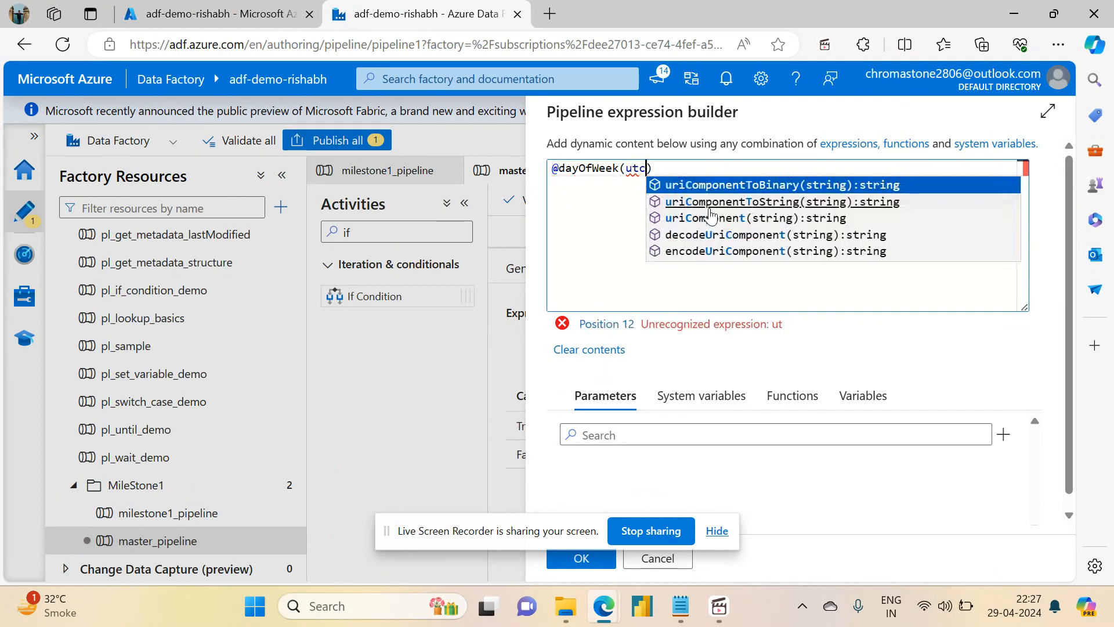
{"action": "type", "text": "no"}
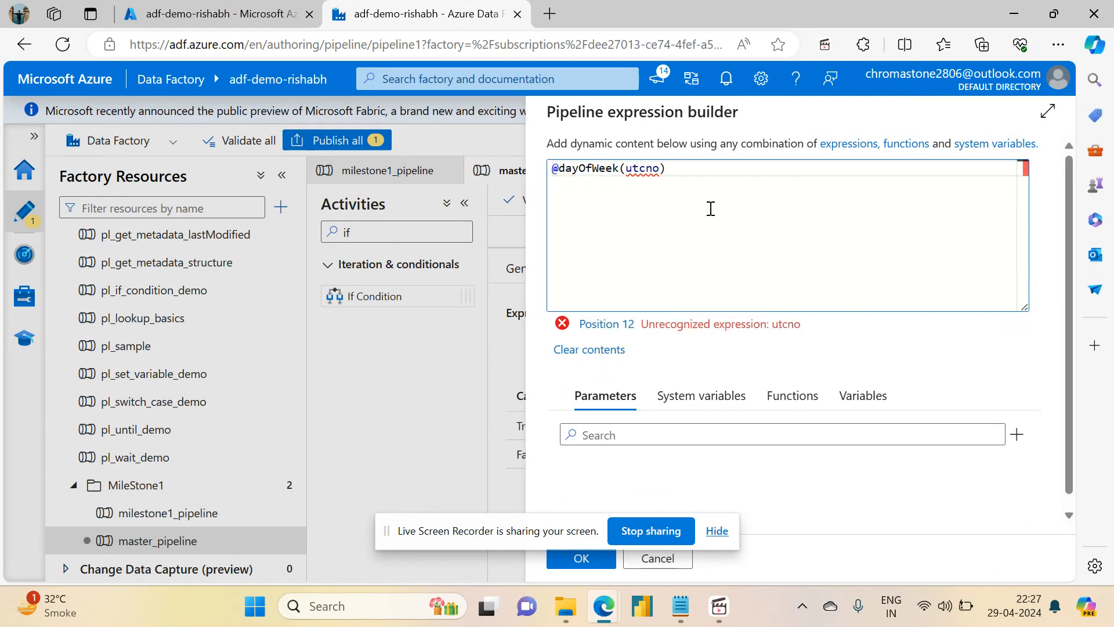
{"action": "key", "text": "BackSpace"}
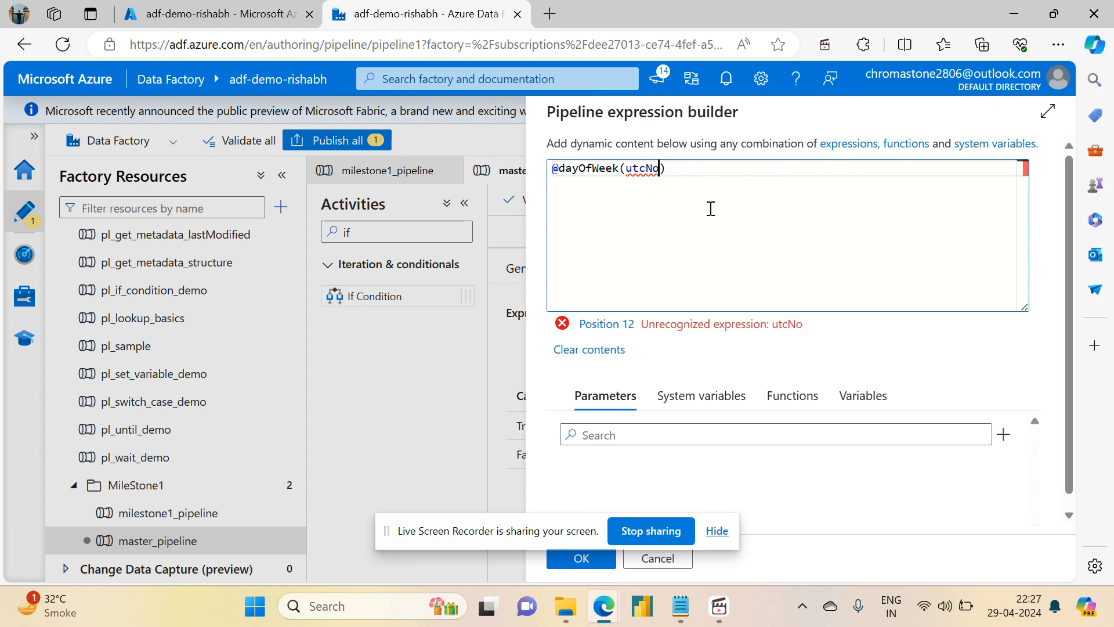
{"action": "key", "text": "BackSpace"}
{"action": "key", "text": "BackSpace"}
{"action": "key", "text": "BackSpace"}
{"action": "type", "text": "for"}
{"action": "key", "text": "BackSpace"}
{"action": "key", "text": "BackSpace"}
{"action": "key", "text": "BackSpace"}
{"action": "type", "text": "conver"}
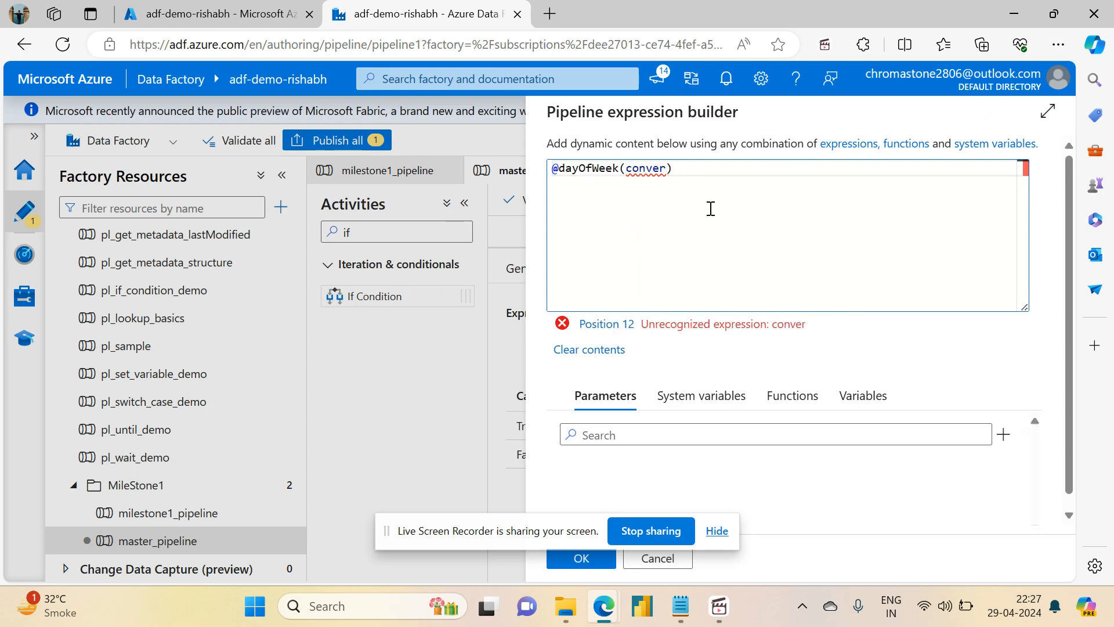
{"action": "type", "text": "tTime"}
{"action": "key", "text": "BackSpace"}
{"action": "key", "text": "BackSpace"}
{"action": "key", "text": "BackSpace"}
{"action": "key", "text": "BackSpace"}
{"action": "key", "text": "BackSpace"}
{"action": "key", "text": "BackSpace"}
{"action": "key", "text": "BackSpace"}
{"action": "key", "text": "BackSpace"}
{"action": "key", "text": "BackSpace"}
{"action": "key", "text": "BackSpace"}
{"action": "key", "text": "BackSpace"}
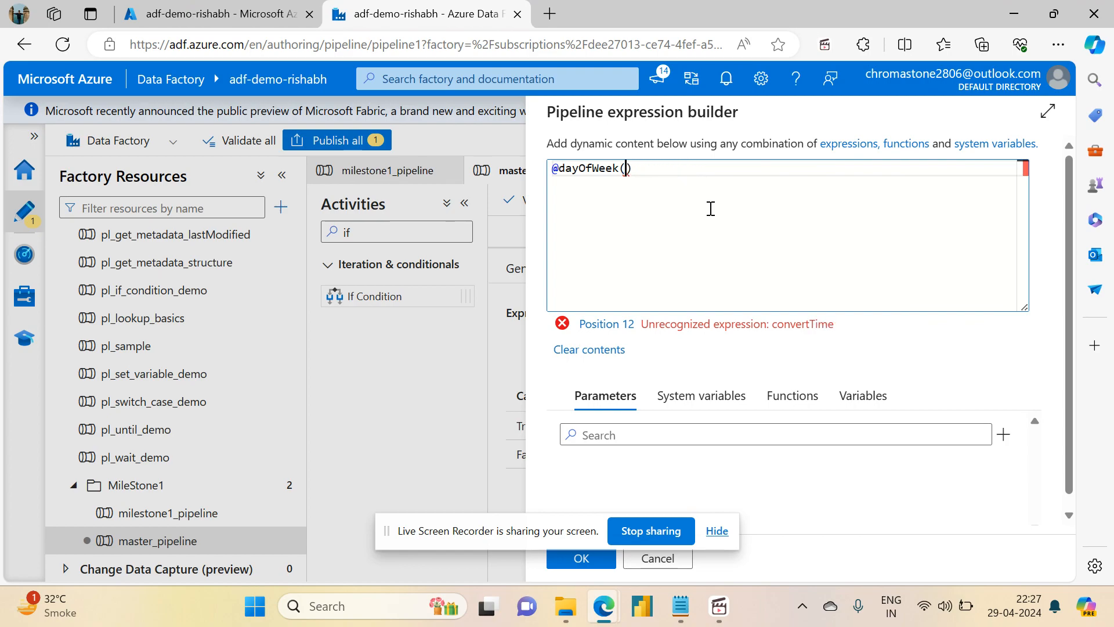
Look up the time zone conversion function among the Date Functions and nest convertTimeZone inside dayOfWeek with utcNow as its first argument.
{"action": "left_click", "coordinate": [793, 396]}
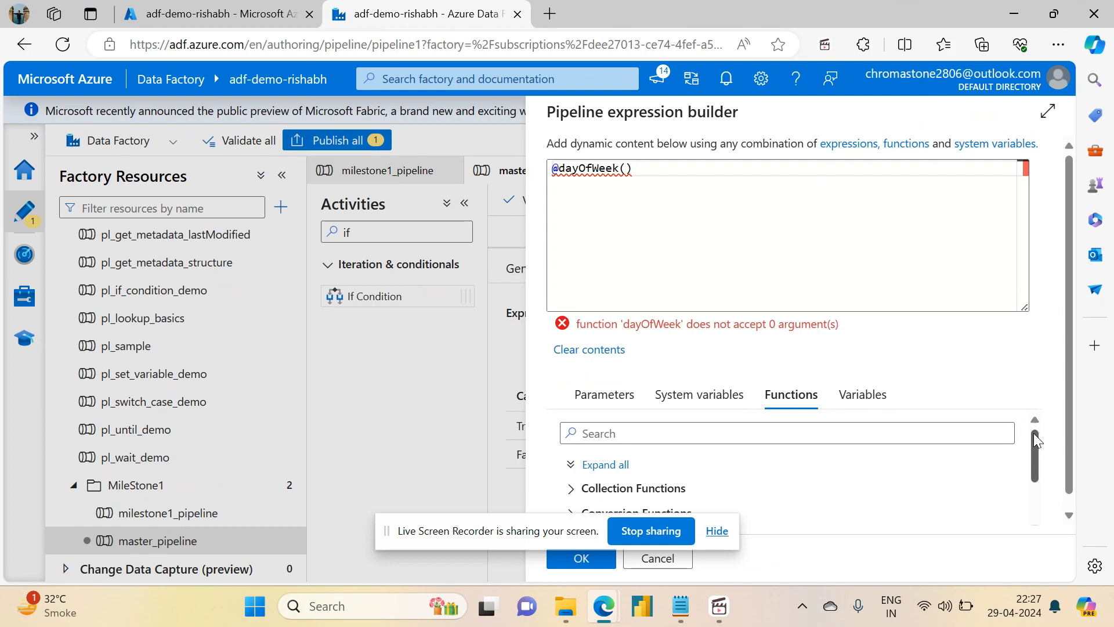
{"action": "left_click_drag", "start_coordinate": [1037, 451], "coordinate": [1036, 486]}
{"action": "left_click_drag", "start_coordinate": [1071, 370], "coordinate": [1067, 465]}
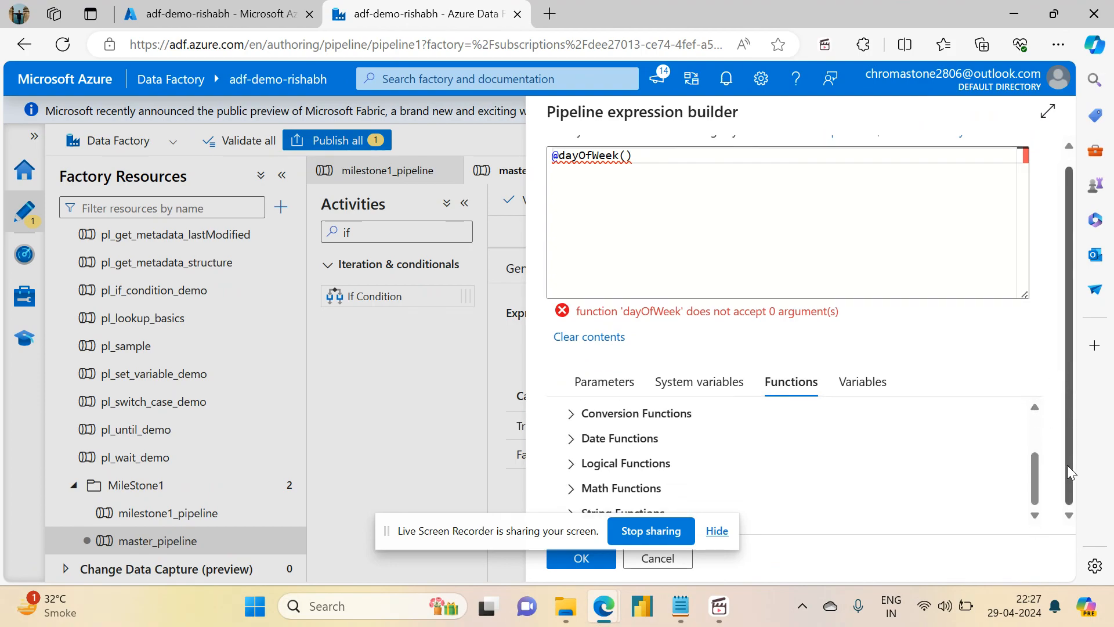
{"action": "left_click", "coordinate": [569, 438]}
{"action": "left_click_drag", "start_coordinate": [1035, 433], "coordinate": [1031, 461]}
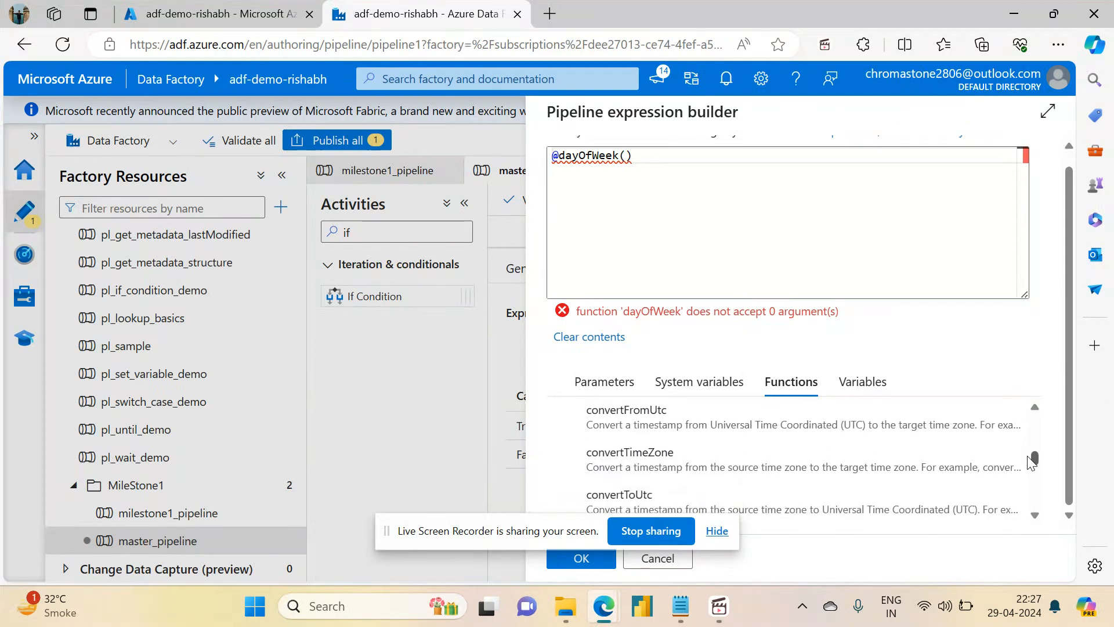
{"action": "left_click", "coordinate": [627, 157]}
{"action": "type", "text": "convertT"}
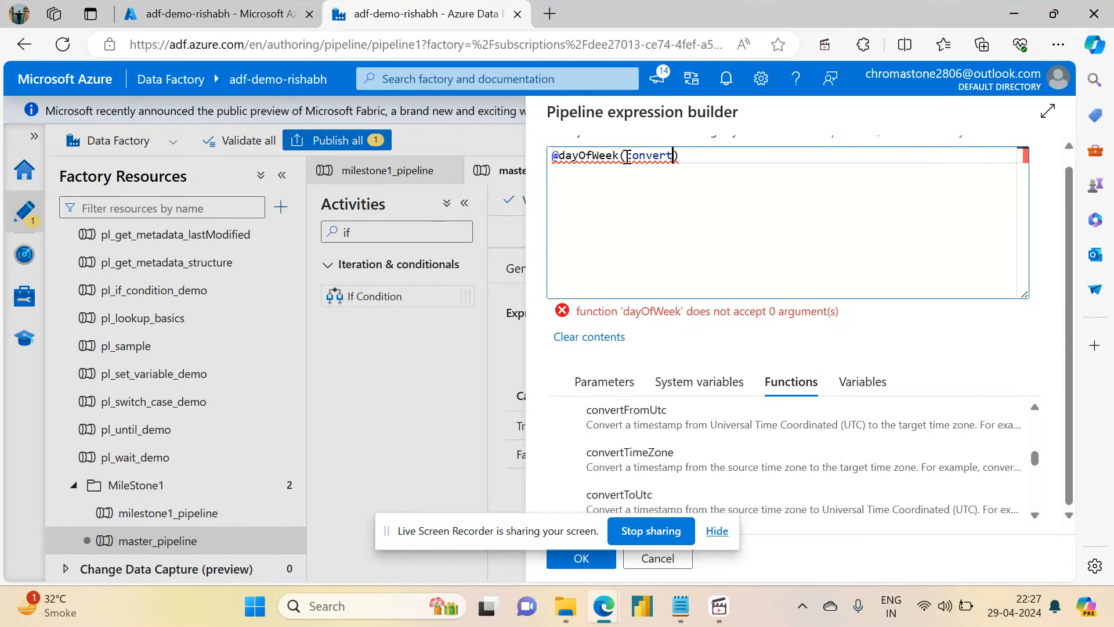
{"action": "type", "text": "imeZone"}
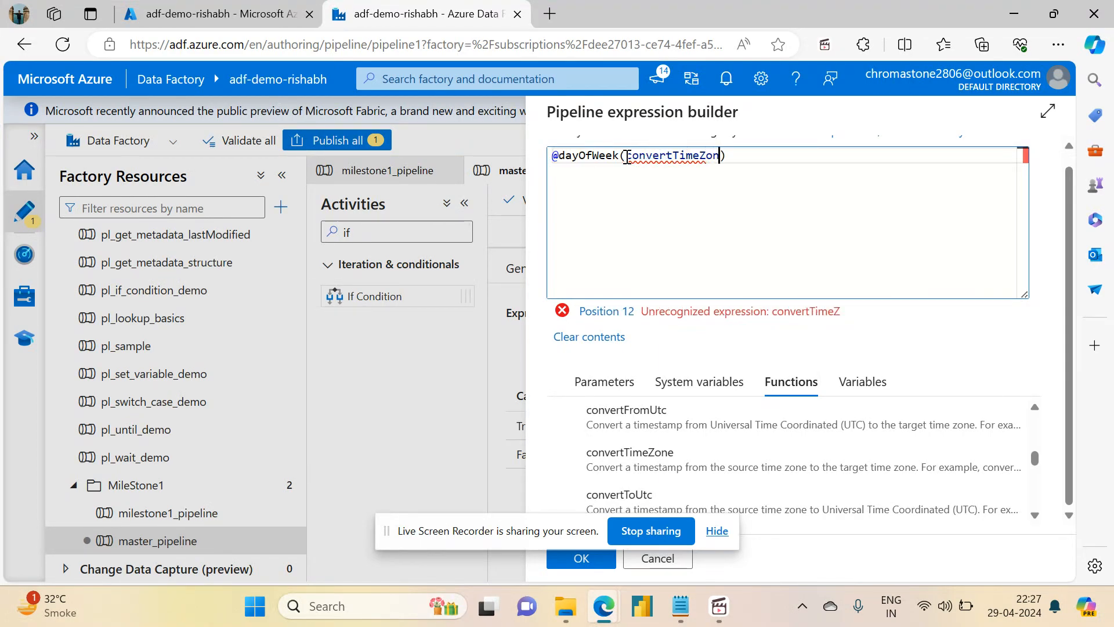
{"action": "type", "text": "()utcNow)"}
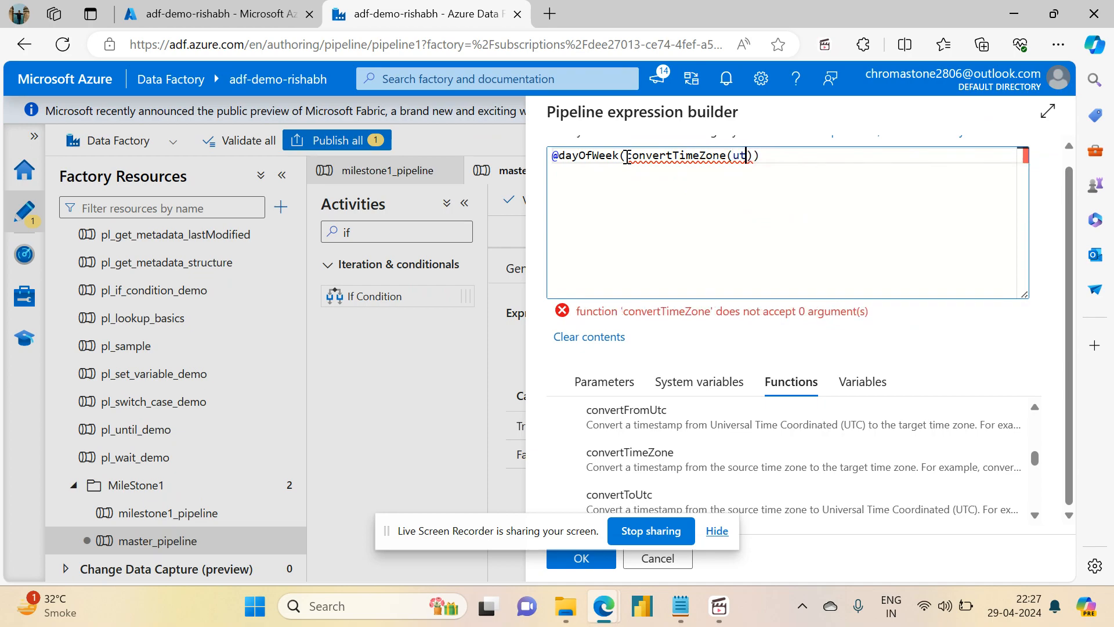
{"action": "key", "text": "BackSpace"}
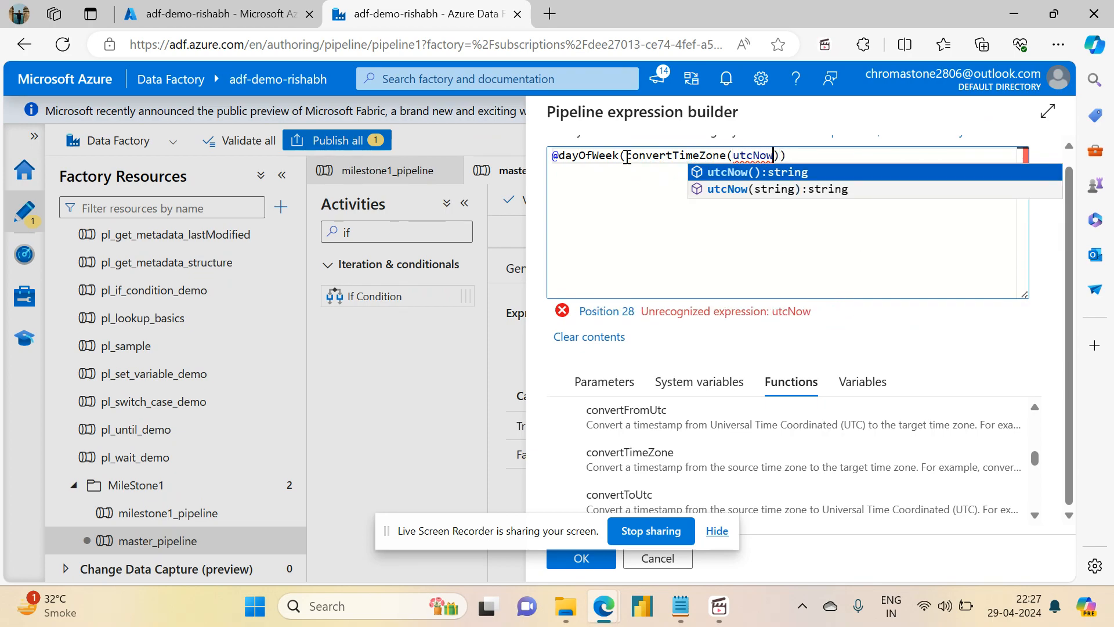
Complete the utcNow() call and add 'India Standard Time' as the second argument of convertTimeZone.
{"action": "type", "text": "(),''"}
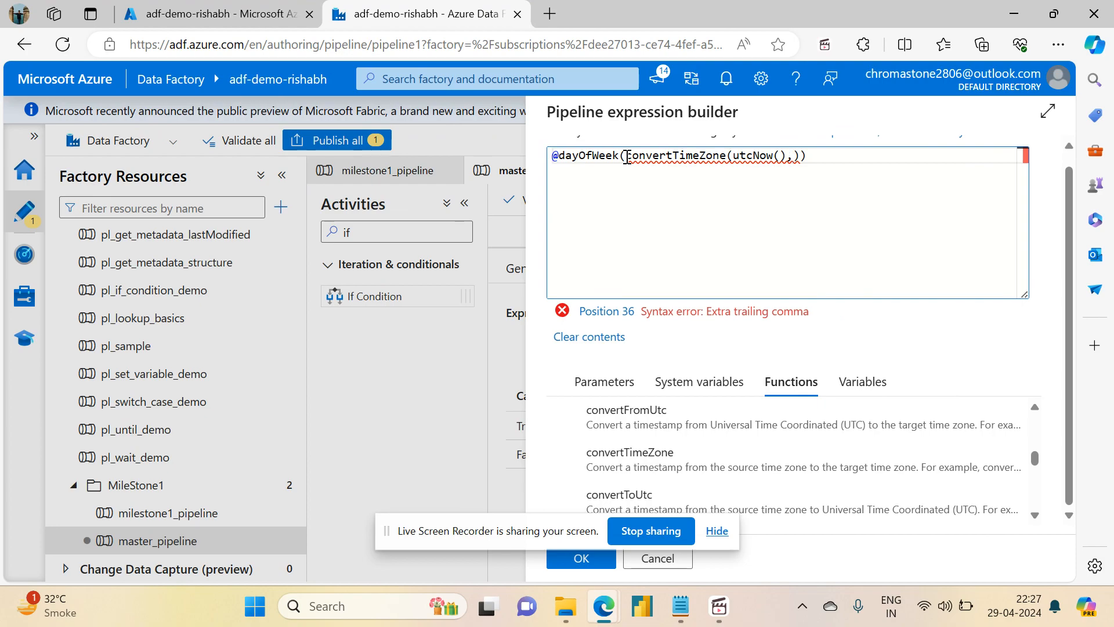
{"action": "type", "text": "India Standard "}
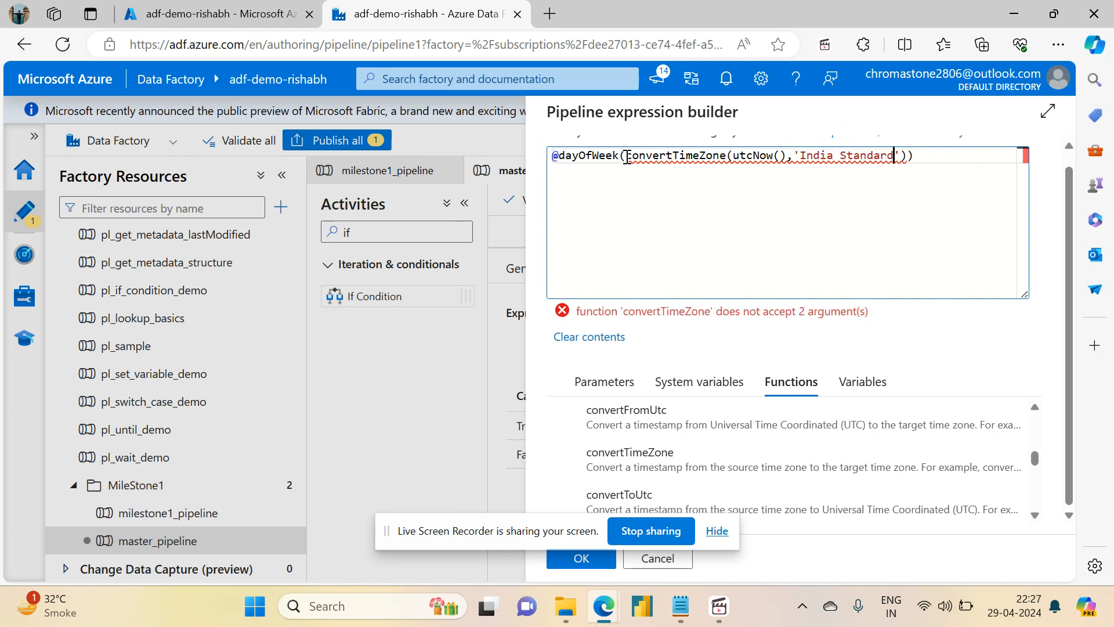
{"action": "type", "text": "Time"}
{"action": "key", "text": "Right"}
{"action": "type", "text": "2"}
{"action": "key", "text": "BackSpace"}
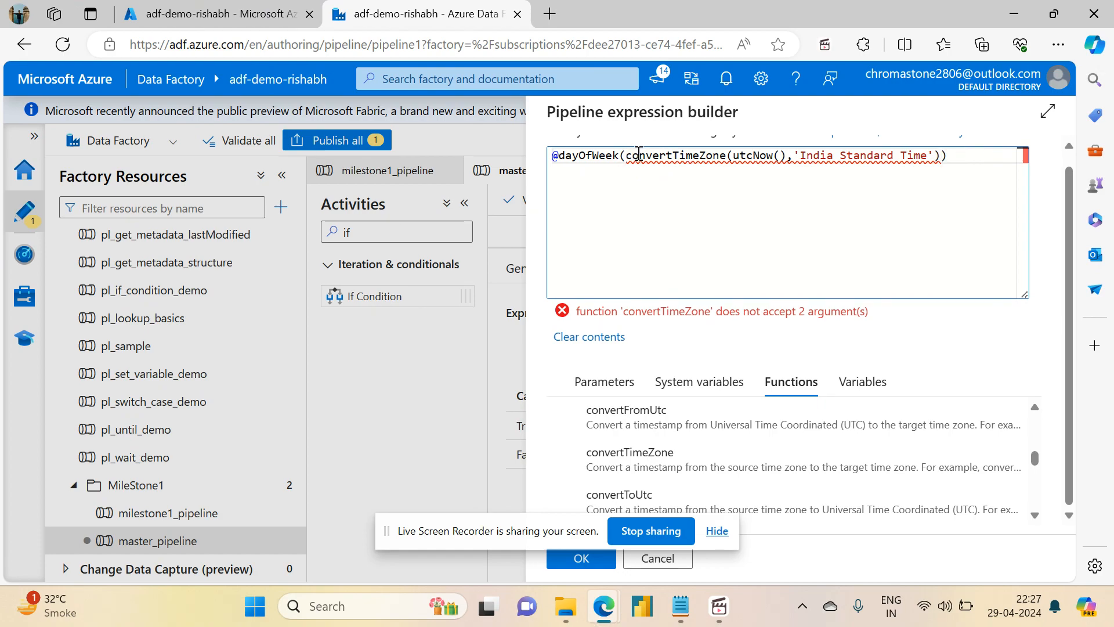
Insert 'UTC' as the source time zone argument of convertTimeZone, ahead of 'India Standard Time'.
{"action": "mouse_move", "coordinate": [645, 157]}
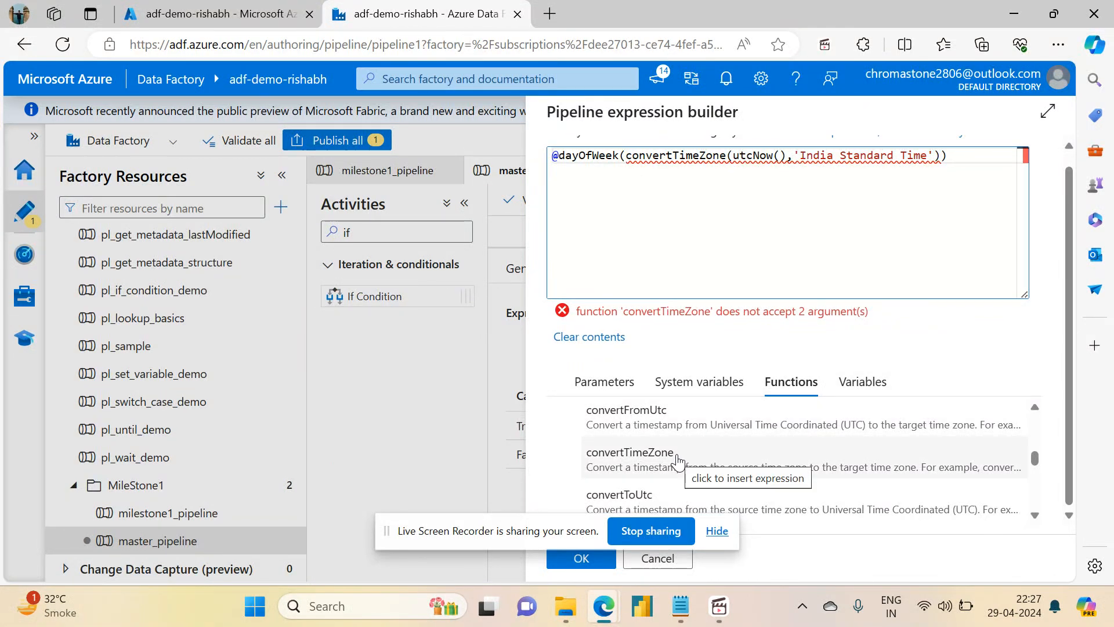
{"action": "left_click", "coordinate": [1035, 514]}
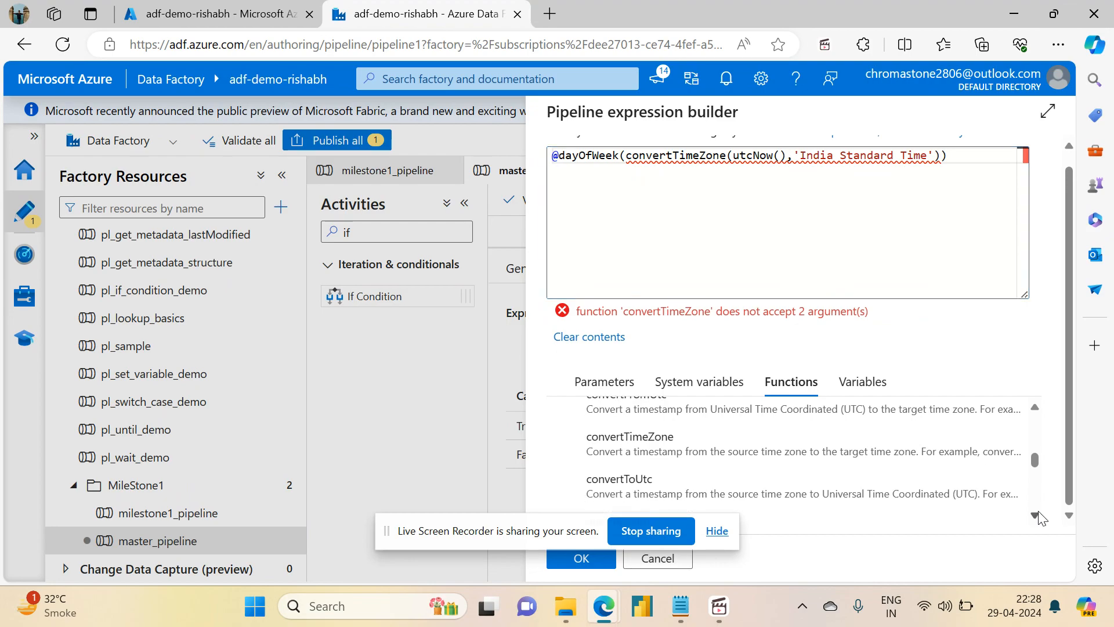
{"action": "left_click", "coordinate": [796, 160]}
{"action": "key", "text": "Left"}
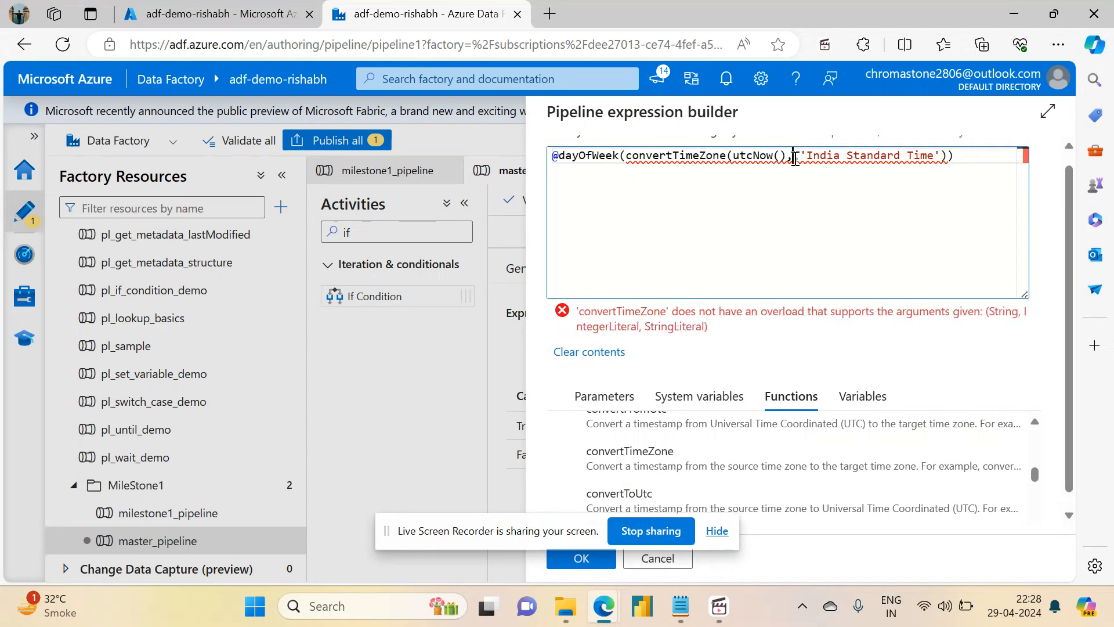
{"action": "type", "text": "'UTC','"}
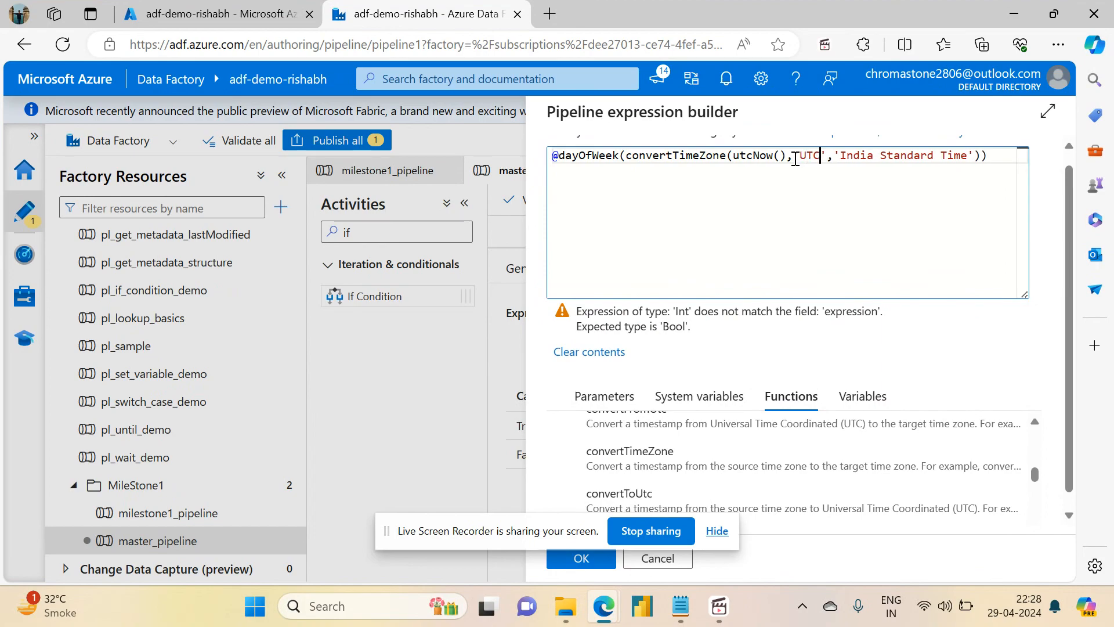
{"action": "key", "text": "Right"}
{"action": "key", "text": "Right"}
{"action": "key", "text": "Right"}
{"action": "key", "text": "Right"}
{"action": "key", "text": "Right"}
{"action": "key", "text": "Right"}
{"action": "key", "text": "Right"}
{"action": "key", "text": "Right"}
{"action": "key", "text": "Right"}
{"action": "key", "text": "Right"}
{"action": "key", "text": "Right"}
{"action": "key", "text": "Right"}
{"action": "key", "text": "Right"}
Review dayOfWeek's description in the function list and apply the day-of-week expression to the If Condition.
{"action": "mouse_move", "coordinate": [592, 157]}
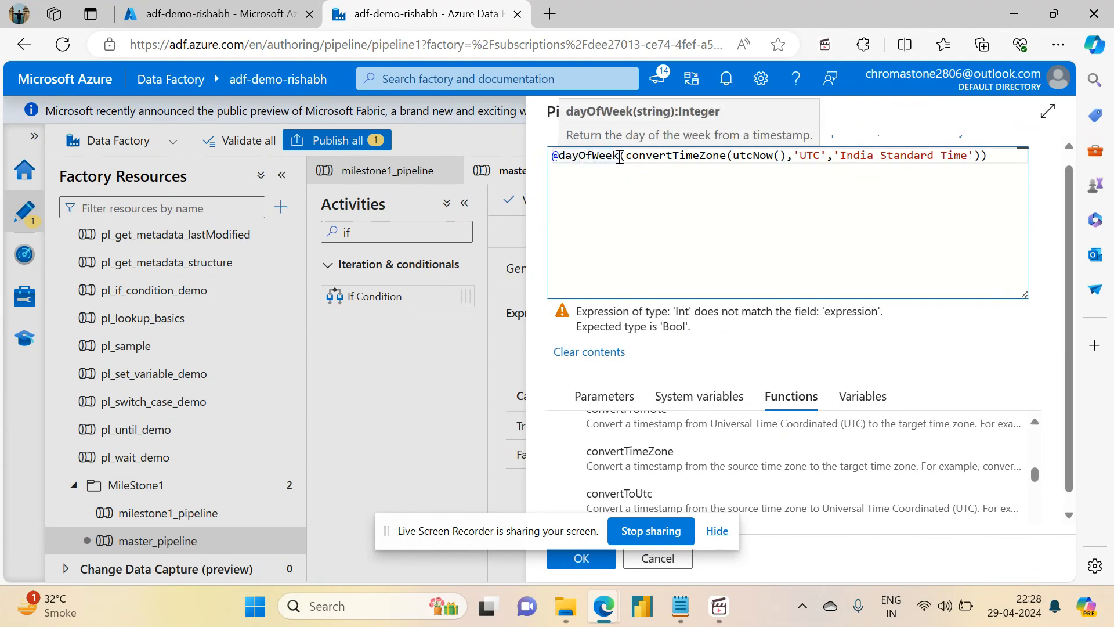
{"action": "mouse_move", "coordinate": [1038, 475]}
{"action": "left_mouse_down"}
{"action": "mouse_move", "coordinate": [1035, 423]}
{"action": "mouse_move", "coordinate": [1028, 484]}
{"action": "left_mouse_up"}
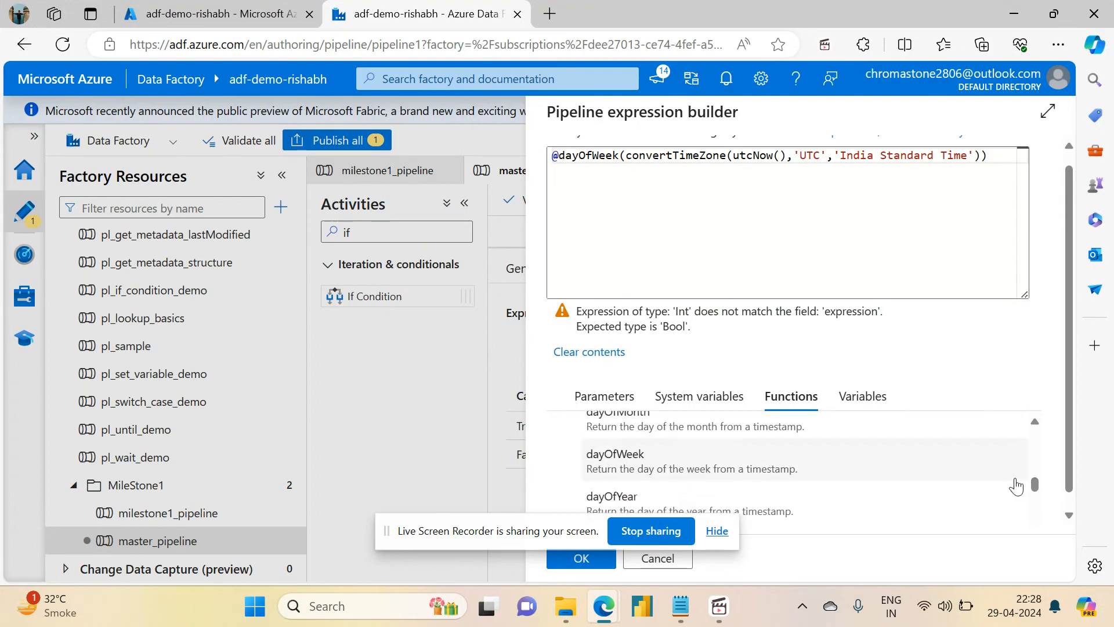
{"action": "left_click", "coordinate": [720, 473]}
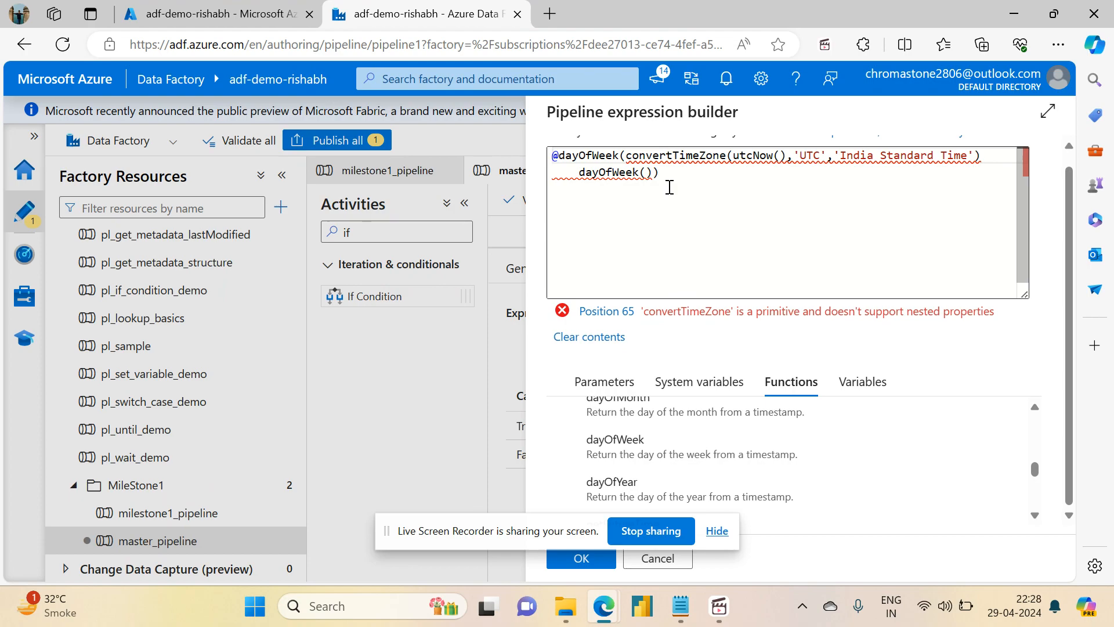
{"action": "left_click_drag", "start_coordinate": [655, 171], "coordinate": [580, 172]}
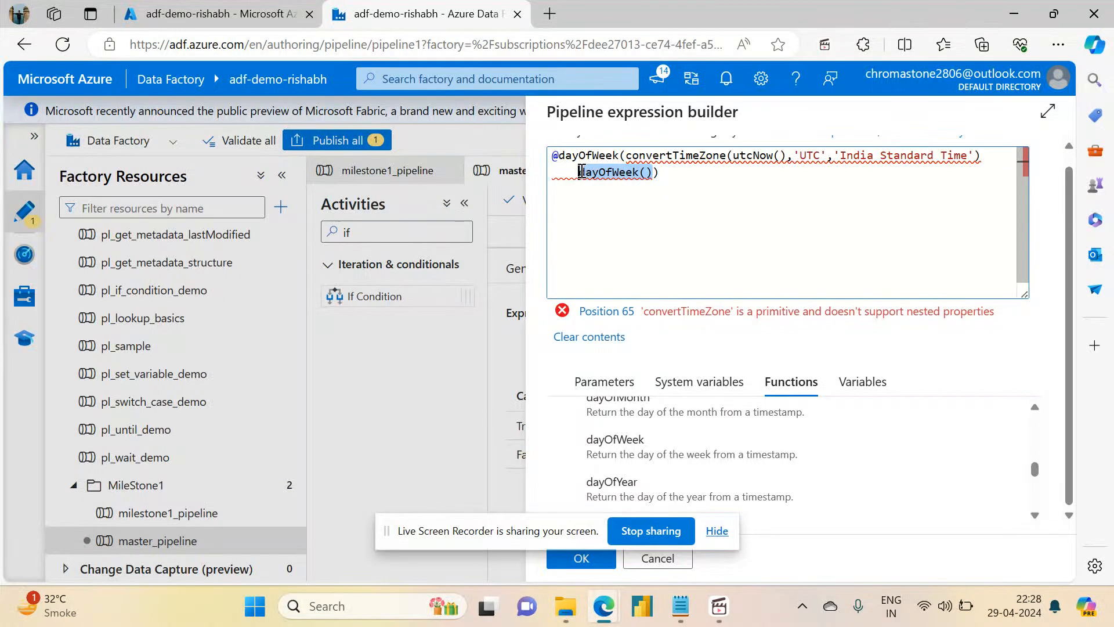
{"action": "key", "text": "BackSpace"}
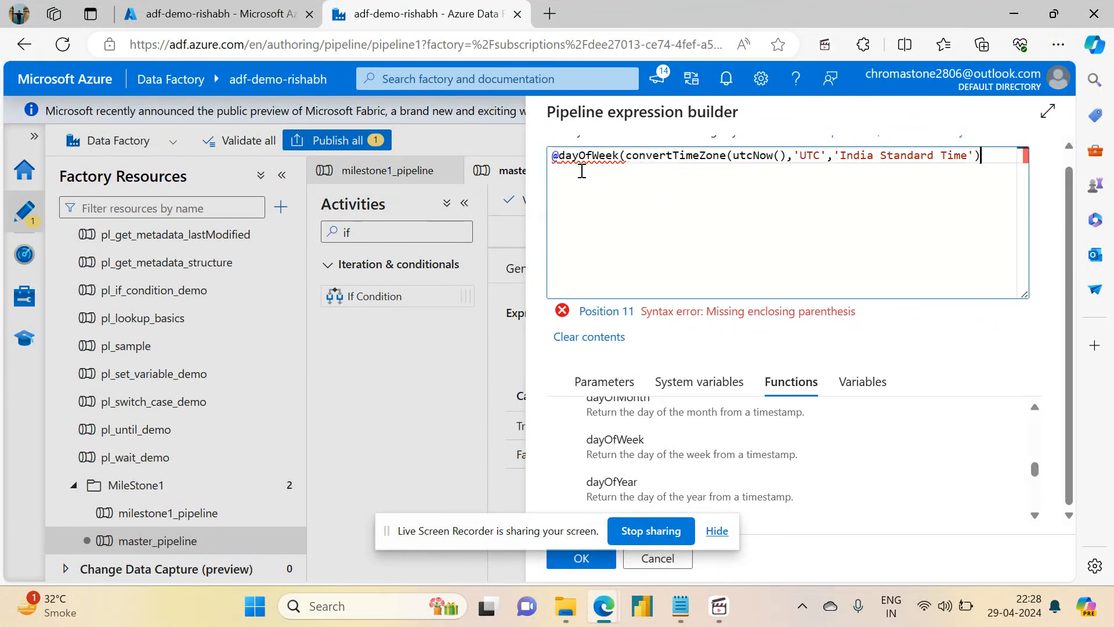
{"action": "type", "text": ")"}
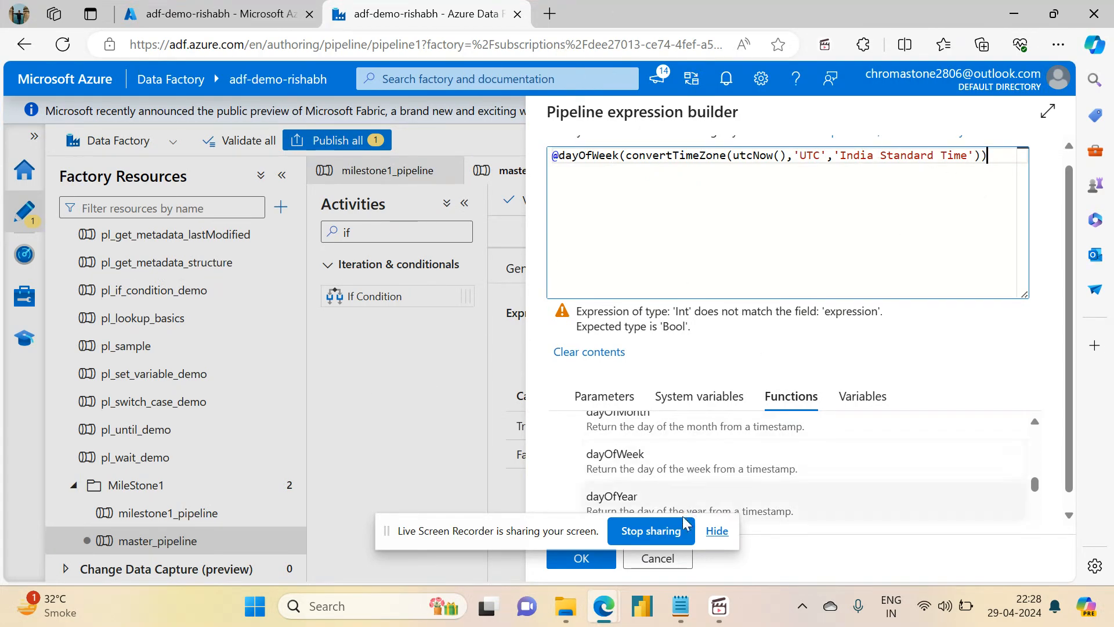
{"action": "left_click", "coordinate": [580, 561]}
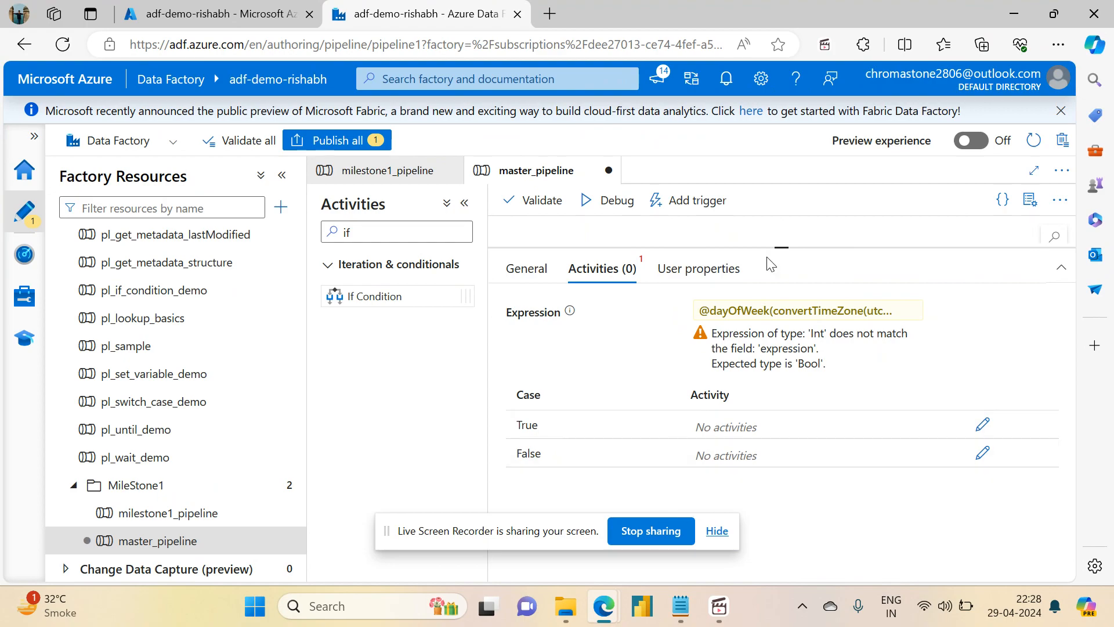
Open milestone1_pipeline and examine the expression used by its Set Ingestion Date If Condition, leaving it unedited.
{"action": "left_click", "coordinate": [165, 511]}
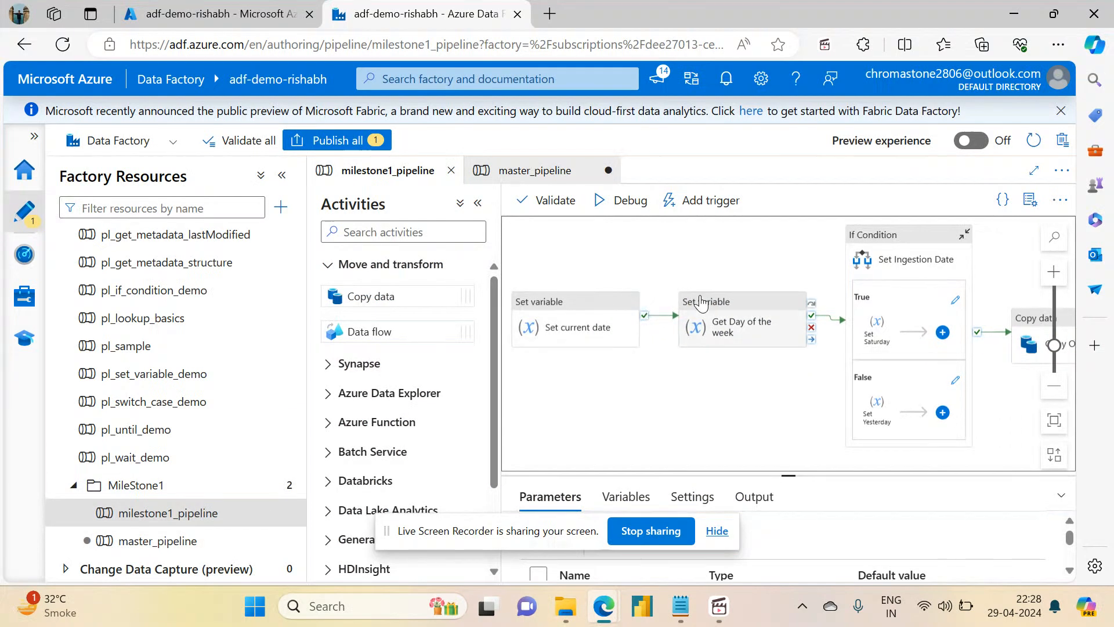
{"action": "left_click", "coordinate": [722, 301]}
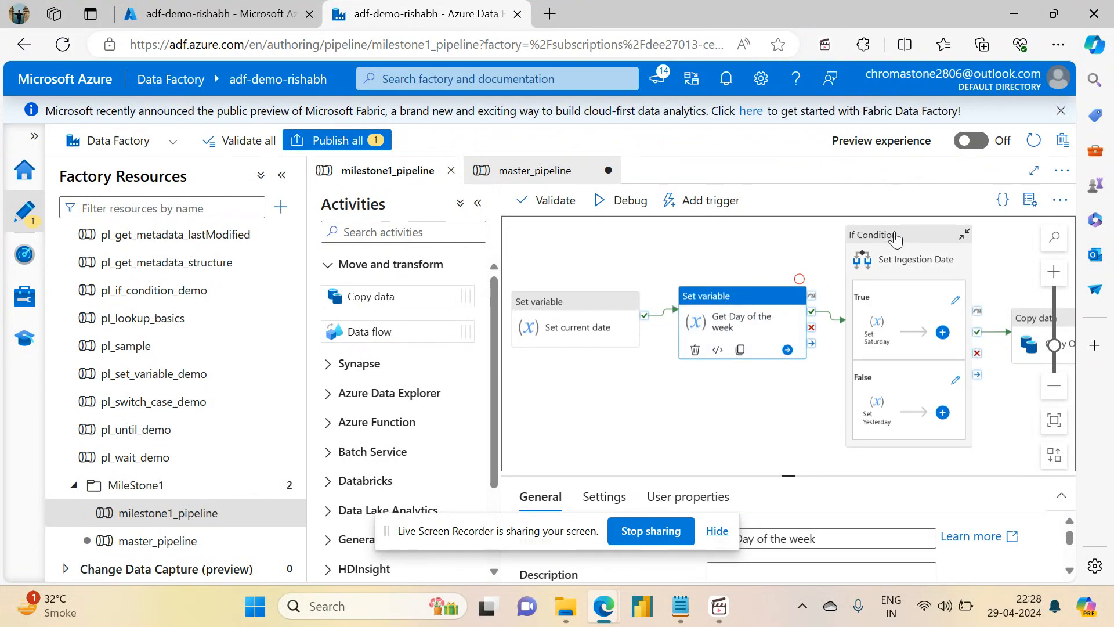
{"action": "left_click", "coordinate": [877, 236]}
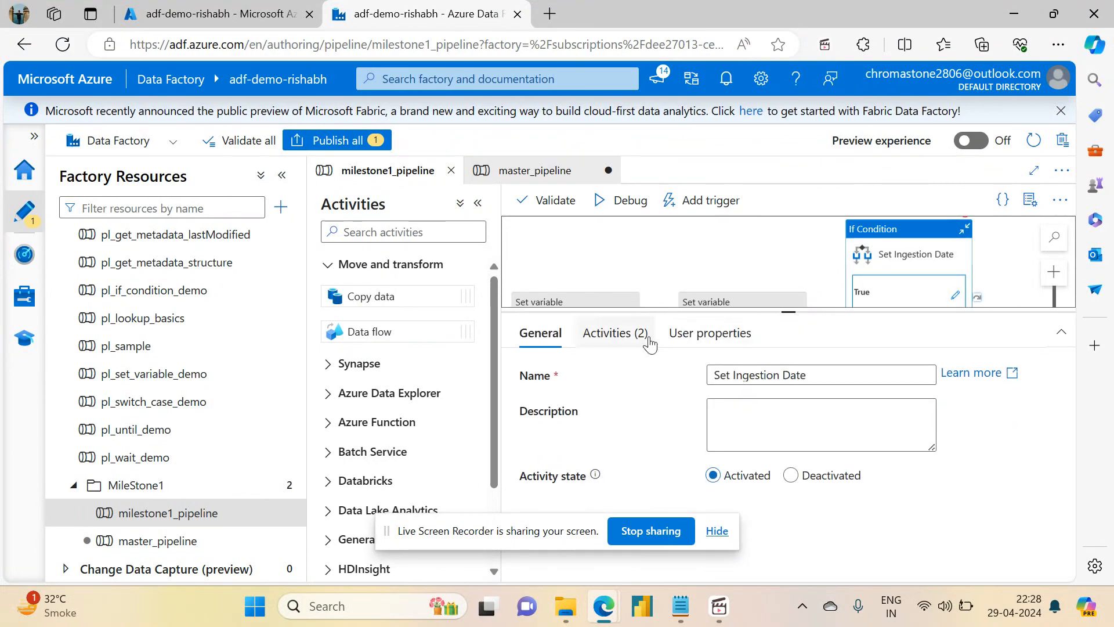
{"action": "left_click", "coordinate": [642, 338]}
{"action": "left_click", "coordinate": [818, 377]}
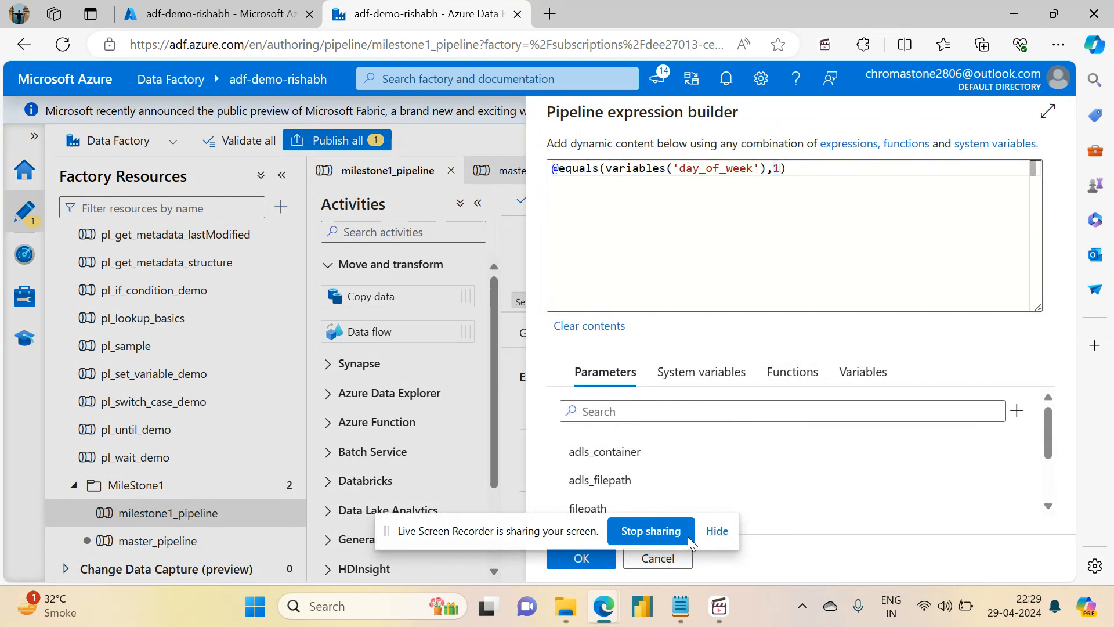
{"action": "left_click", "coordinate": [658, 561]}
In master_pipeline, wrap the If Condition's dayOfWeek expression in equals() with 0 as the second argument and apply it.
{"action": "left_click", "coordinate": [136, 541]}
{"action": "left_click", "coordinate": [597, 280]}
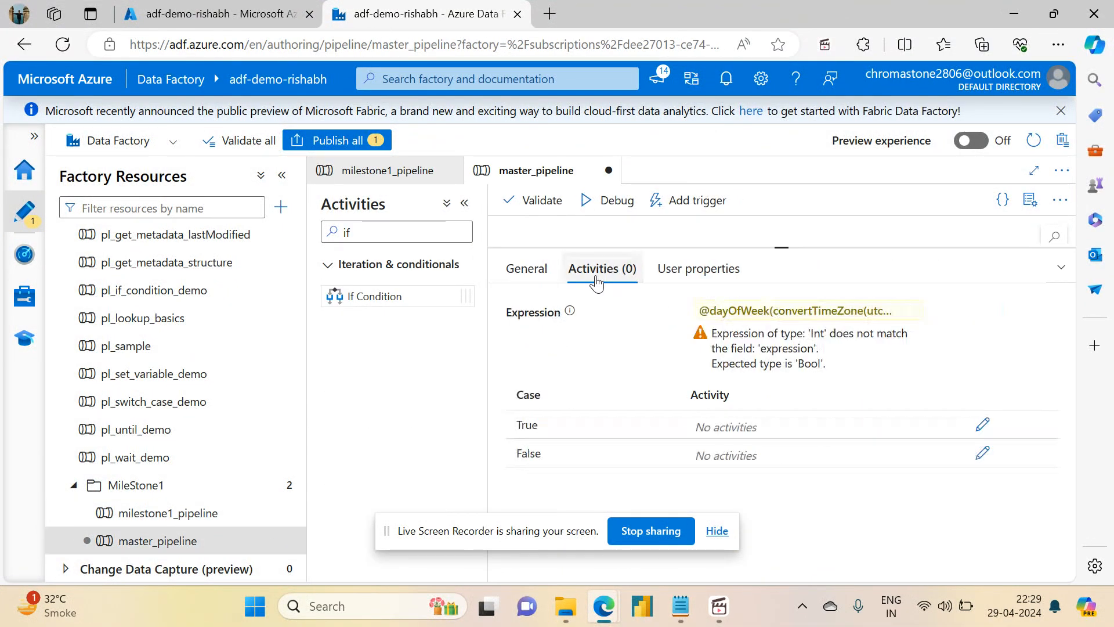
{"action": "left_click", "coordinate": [749, 310]}
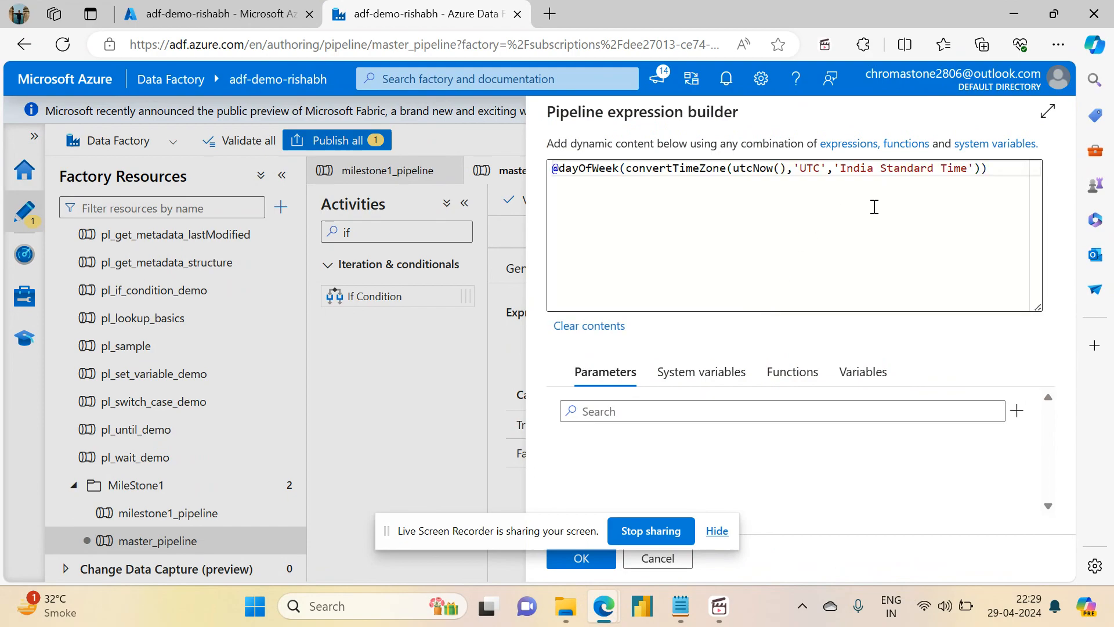
{"action": "left_click", "coordinate": [557, 173]}
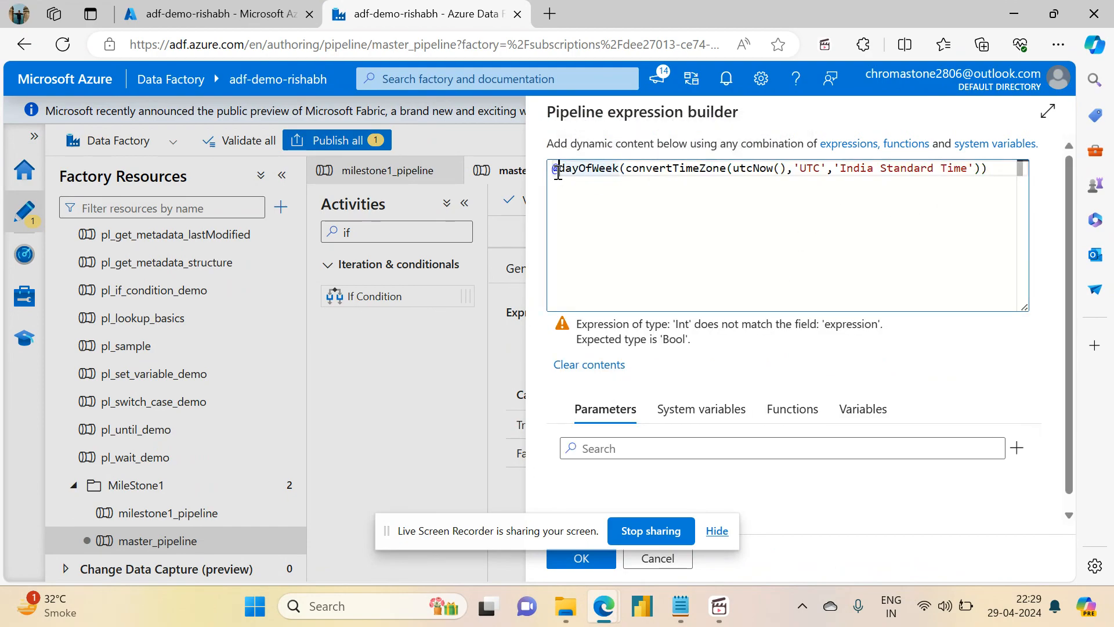
{"action": "type", "text": "equals("}
{"action": "key", "text": "Down"}
{"action": "type", "text": ",0)"}
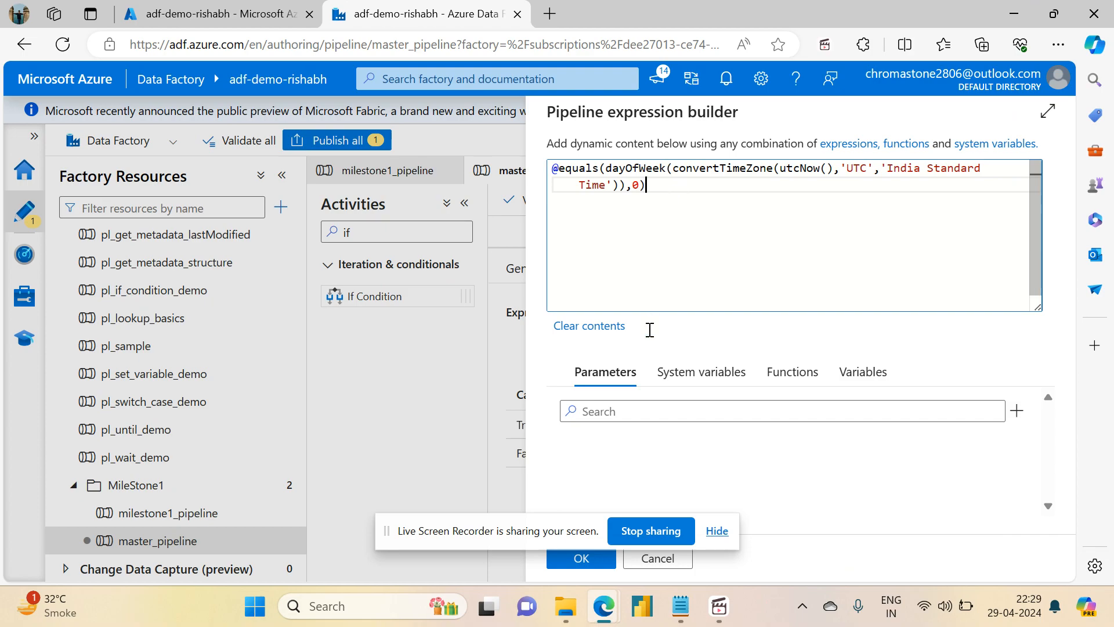
{"action": "left_click", "coordinate": [582, 557]}
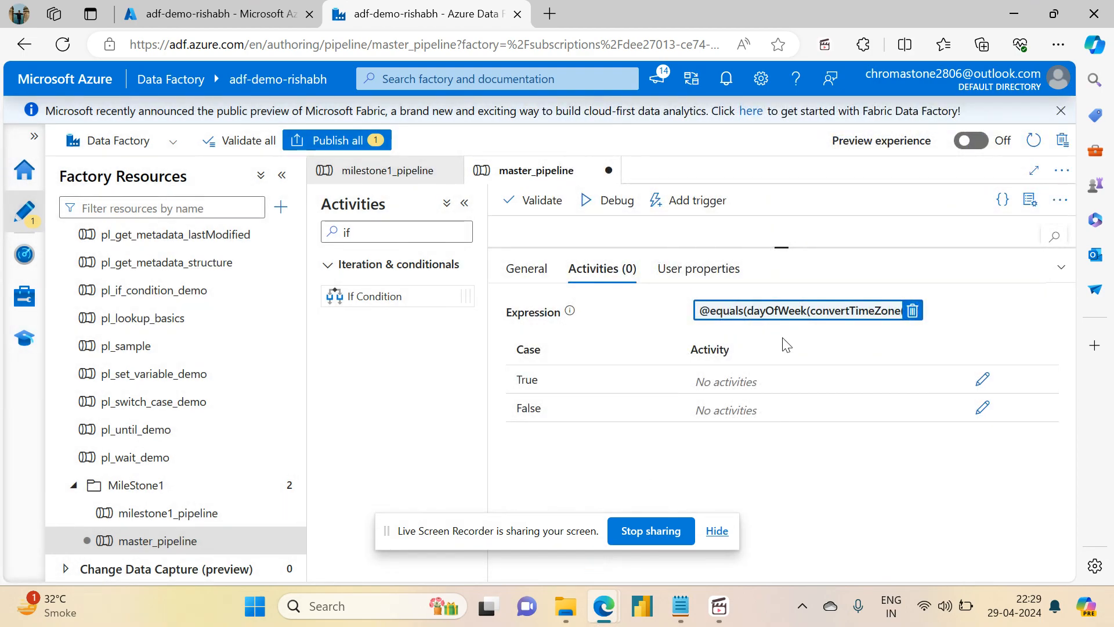
Open the If Condition's True activities, find the Fail activity by searching for "fai", and add it to the canvas.
{"action": "left_click", "coordinate": [985, 380]}
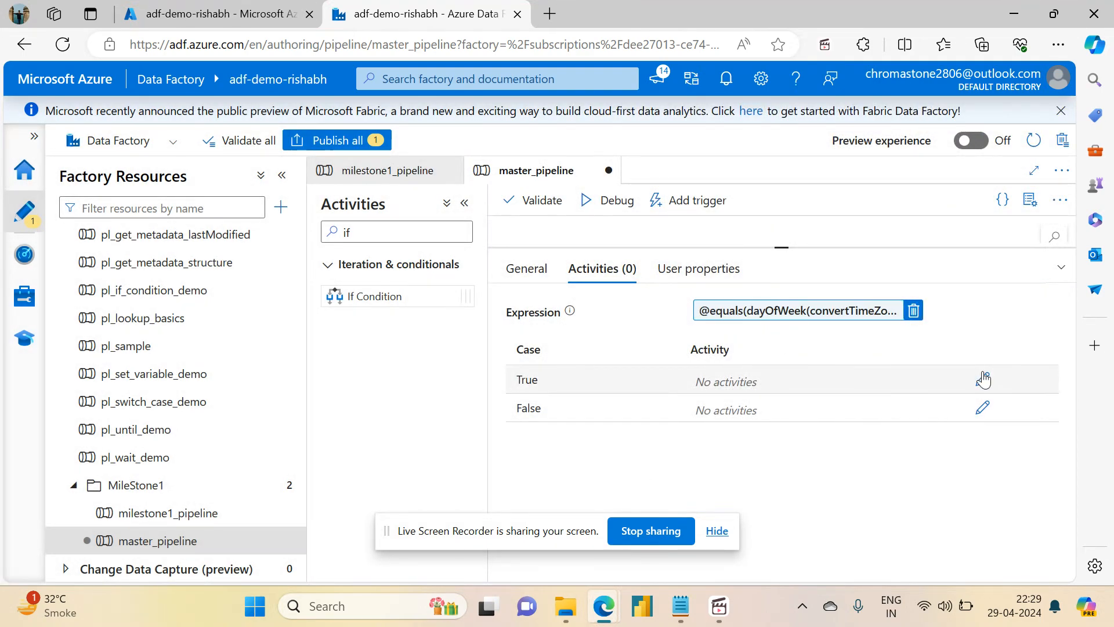
{"action": "left_click", "coordinate": [983, 383]}
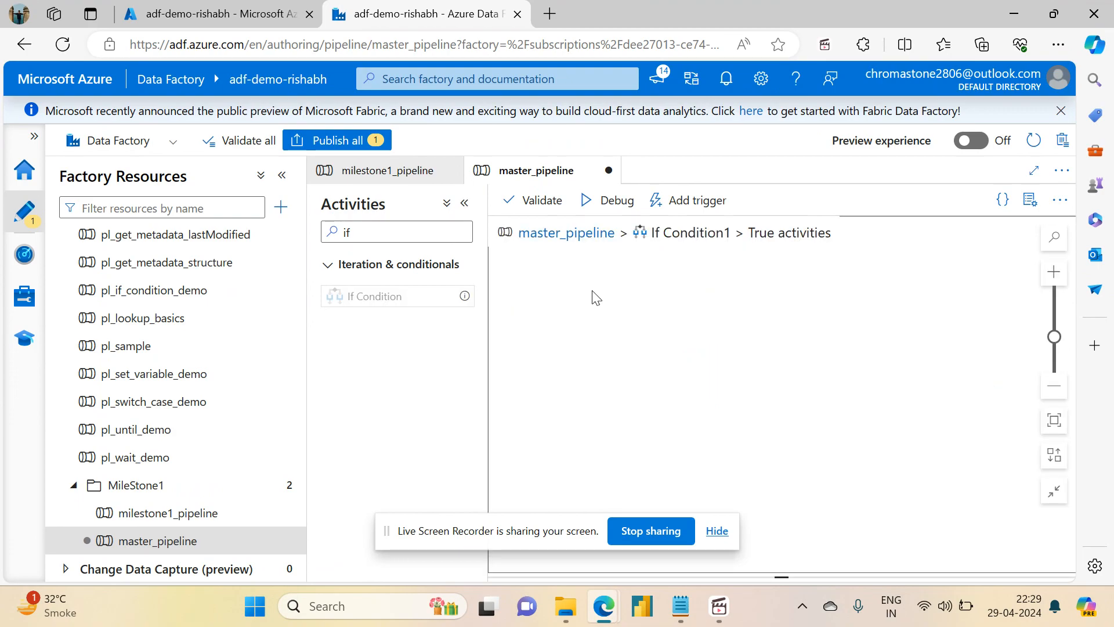
{"action": "left_click", "coordinate": [390, 226]}
{"action": "key", "text": "BackSpace"}
{"action": "key", "text": "BackSpace"}
{"action": "type", "text": "f"}
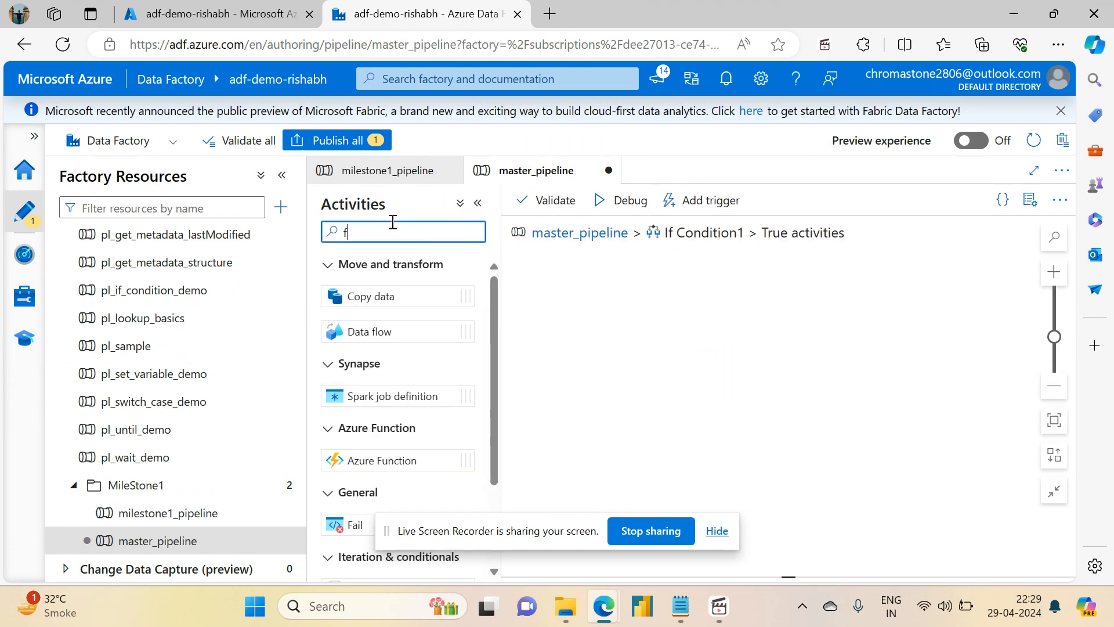
{"action": "type", "text": "ai"}
{"action": "left_click_drag", "start_coordinate": [393, 289], "coordinate": [662, 307]}
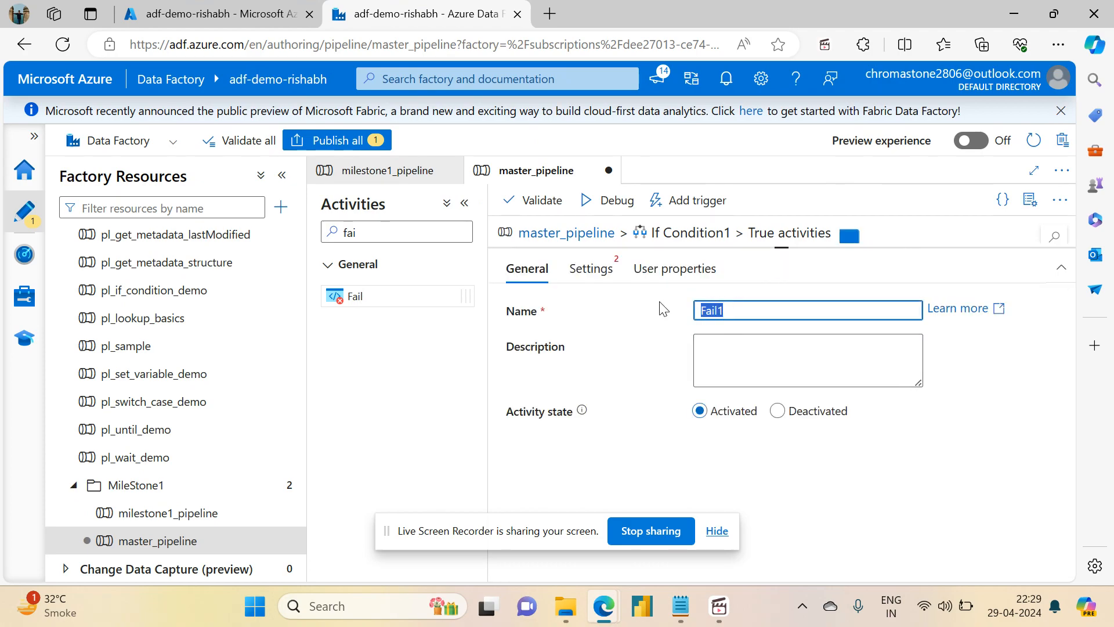
Name the Fail activity "Since it is Sunday".
{"action": "type", "text": "Since it is d"}
{"action": "key", "text": "BackSpace"}
{"action": "type", "text": "s Sunday"}
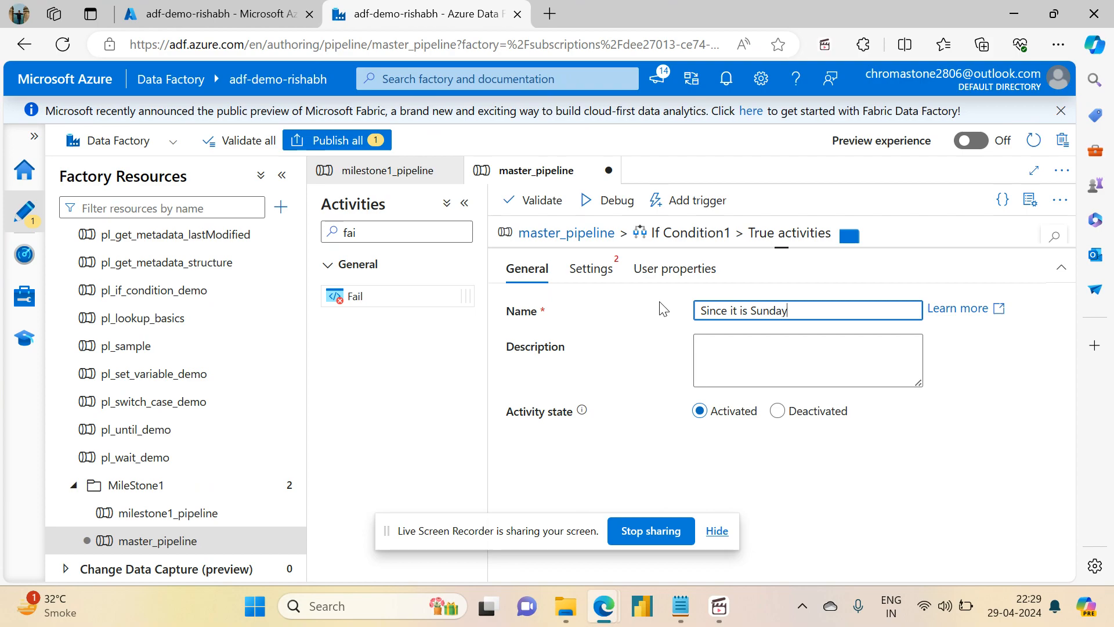
Set the Fail activity's message to "This pipeline can't be executed on Sundays" and its error code to 500.
{"action": "left_click", "coordinate": [598, 269]}
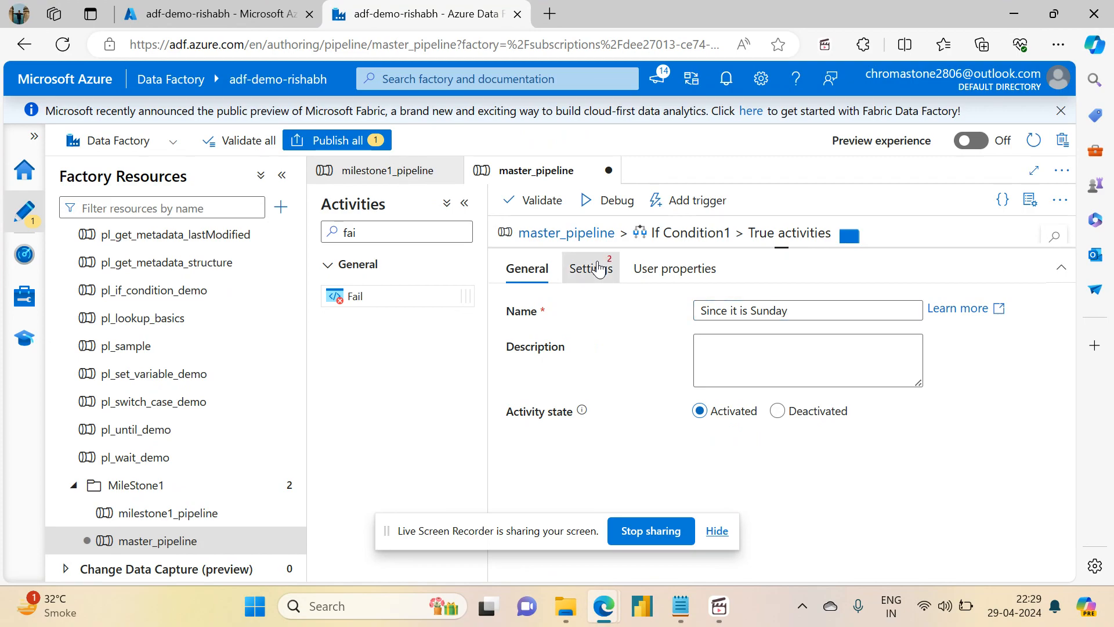
{"action": "left_click", "coordinate": [727, 302]}
{"action": "type", "text": "You can"}
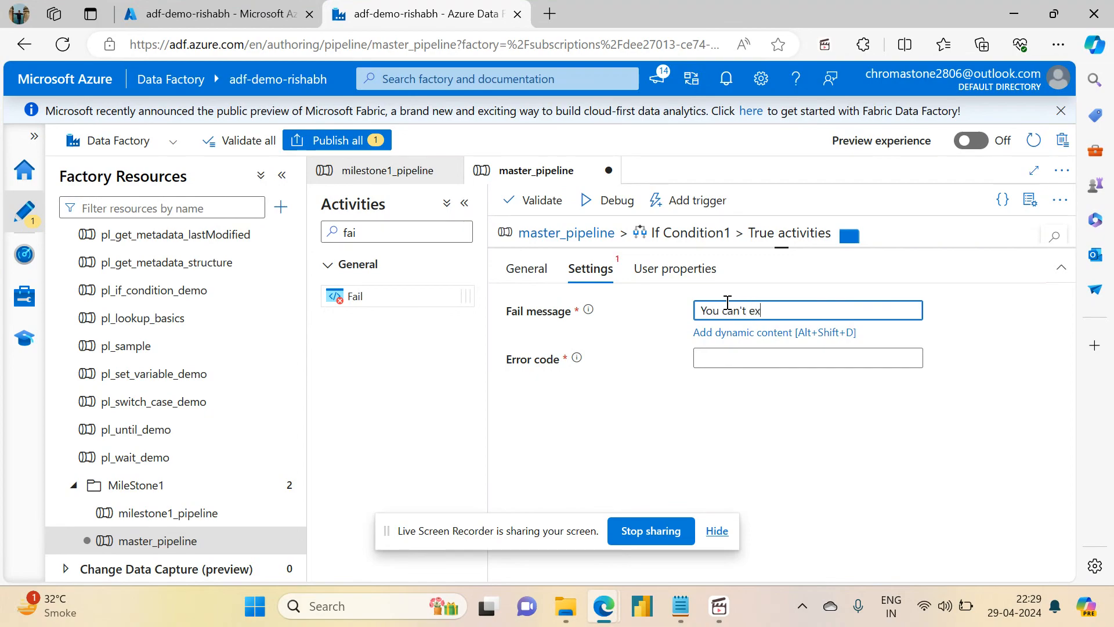
{"action": "type", "text": "'t ex"}
{"action": "key", "text": "BackSpace"}
{"action": "key", "text": "BackSpace"}
{"action": "key", "text": "BackSpace"}
{"action": "key", "text": "BackSpace"}
{"action": "key", "text": "BackSpace"}
{"action": "key", "text": "BackSpace"}
{"action": "key", "text": "BackSpace"}
{"action": "key", "text": "BackSpace"}
{"action": "key", "text": "BackSpace"}
{"action": "key", "text": "BackSpace"}
{"action": "key", "text": "BackSpace"}
{"action": "key", "text": "BackSpace"}
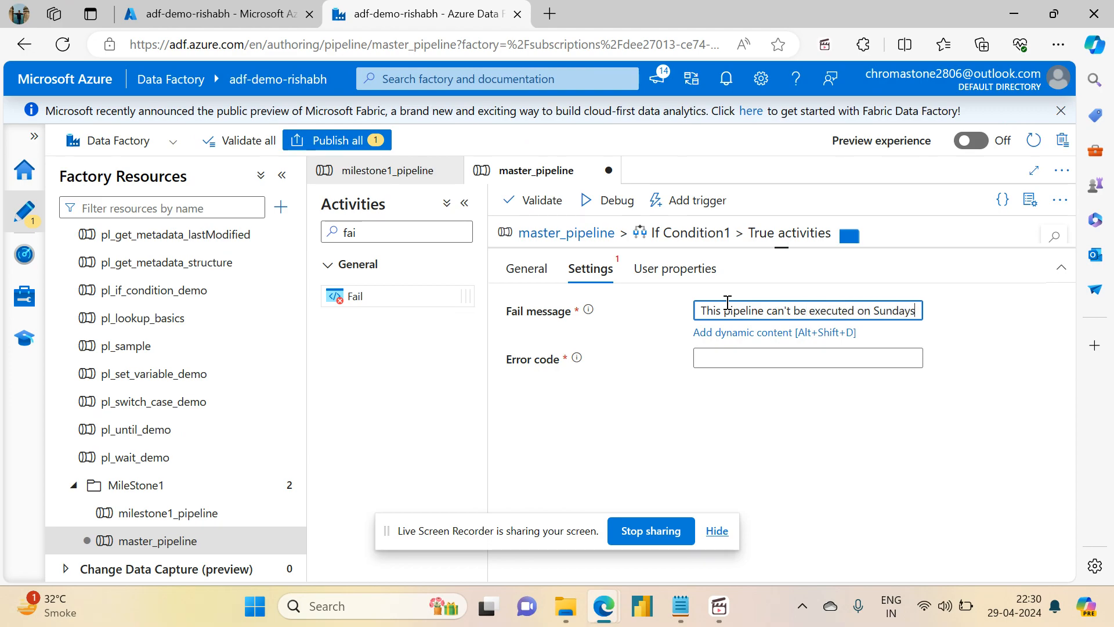
{"action": "key", "text": "Tab"}
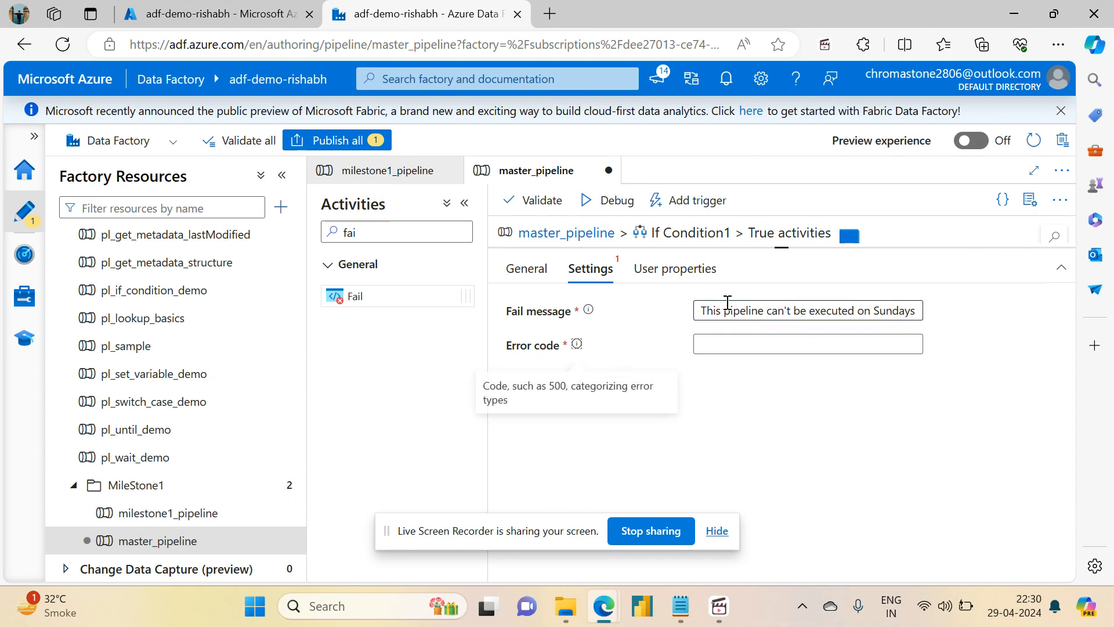
{"action": "left_click", "coordinate": [720, 337]}
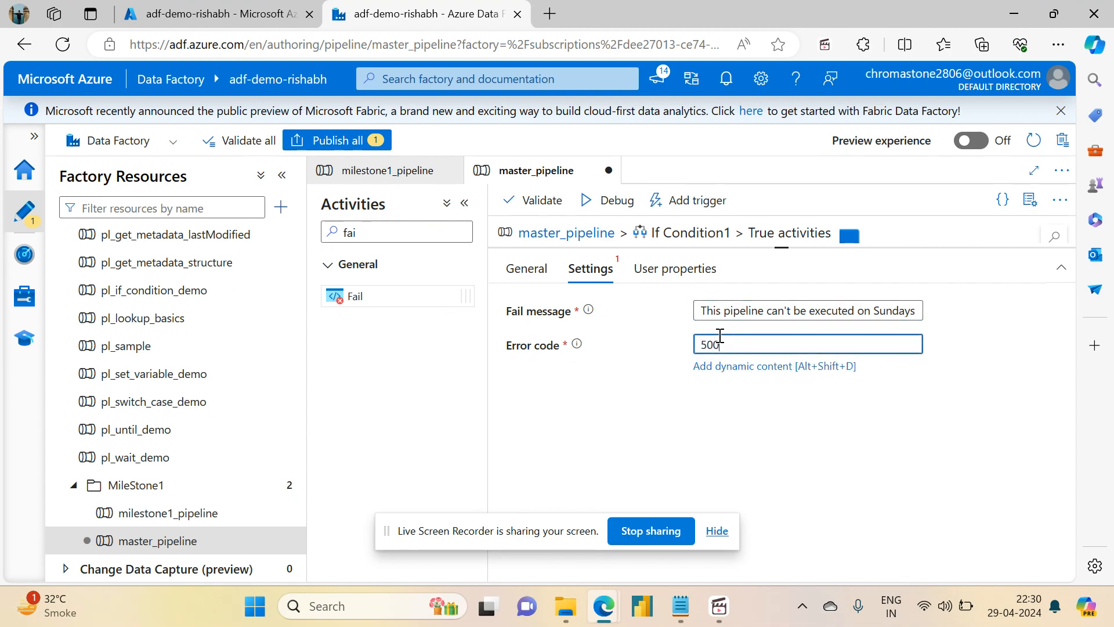
{"action": "left_click", "coordinate": [637, 392]}
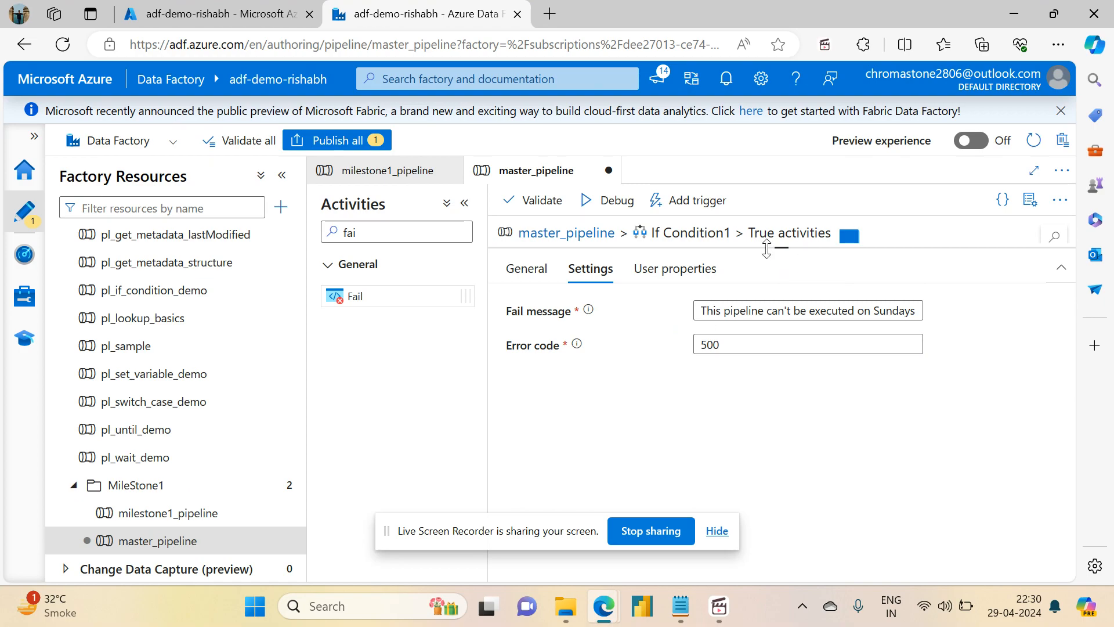
Return to the master_pipeline level and rename the If Condition activity to "Check execution date".
{"action": "left_click_drag", "start_coordinate": [778, 246], "coordinate": [782, 398]}
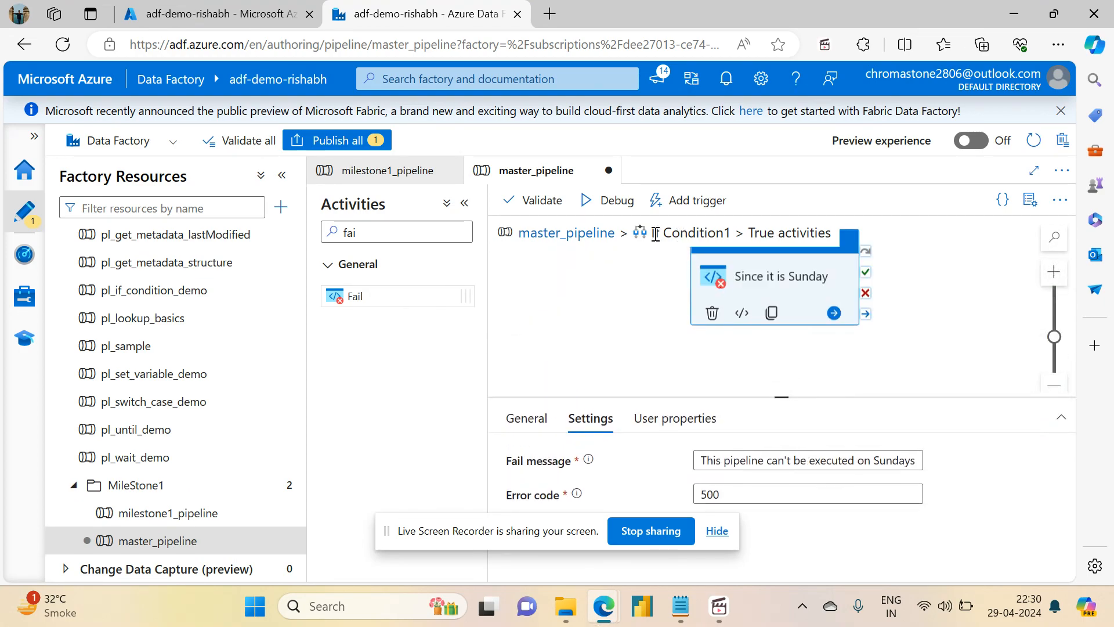
{"action": "left_click", "coordinate": [586, 233]}
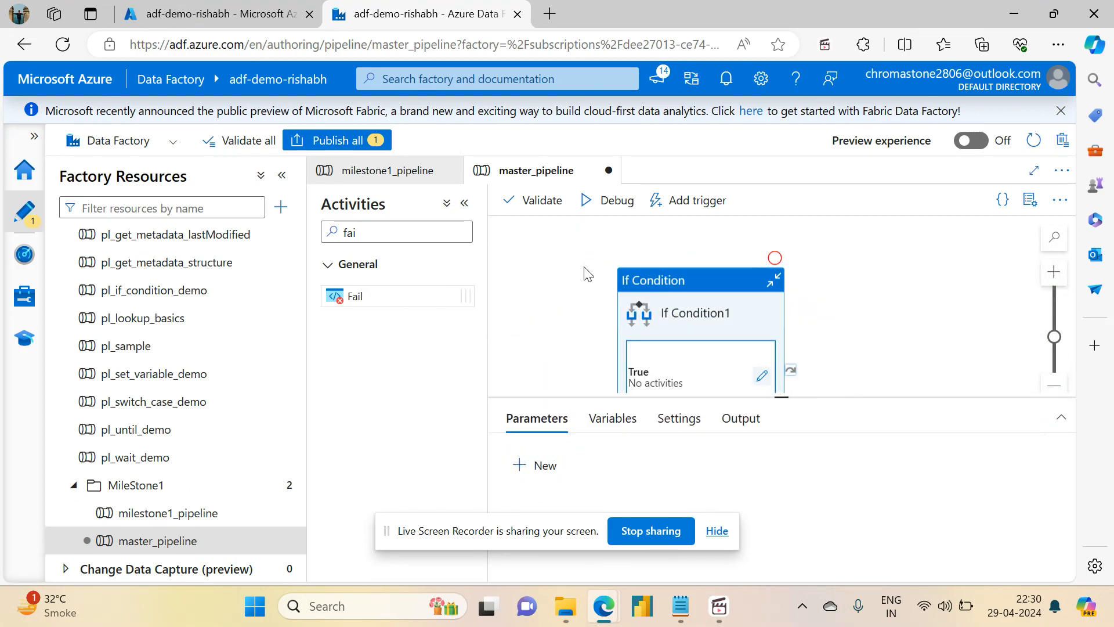
{"action": "left_click_drag", "start_coordinate": [607, 236], "coordinate": [746, 303]}
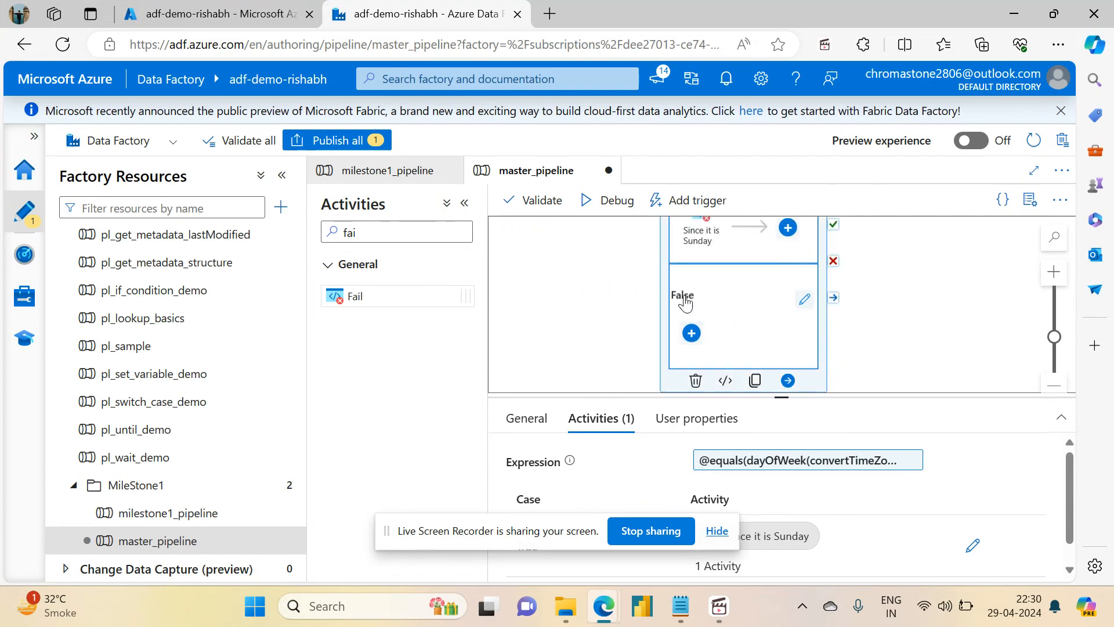
{"action": "left_click", "coordinate": [522, 428]}
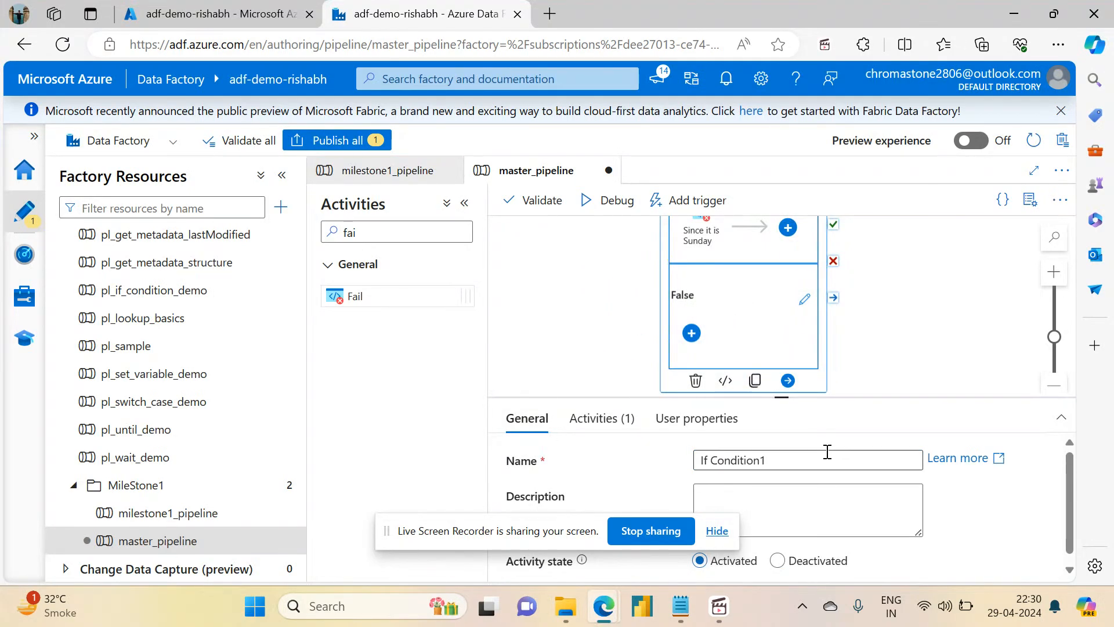
{"action": "type", "text": "Check"}
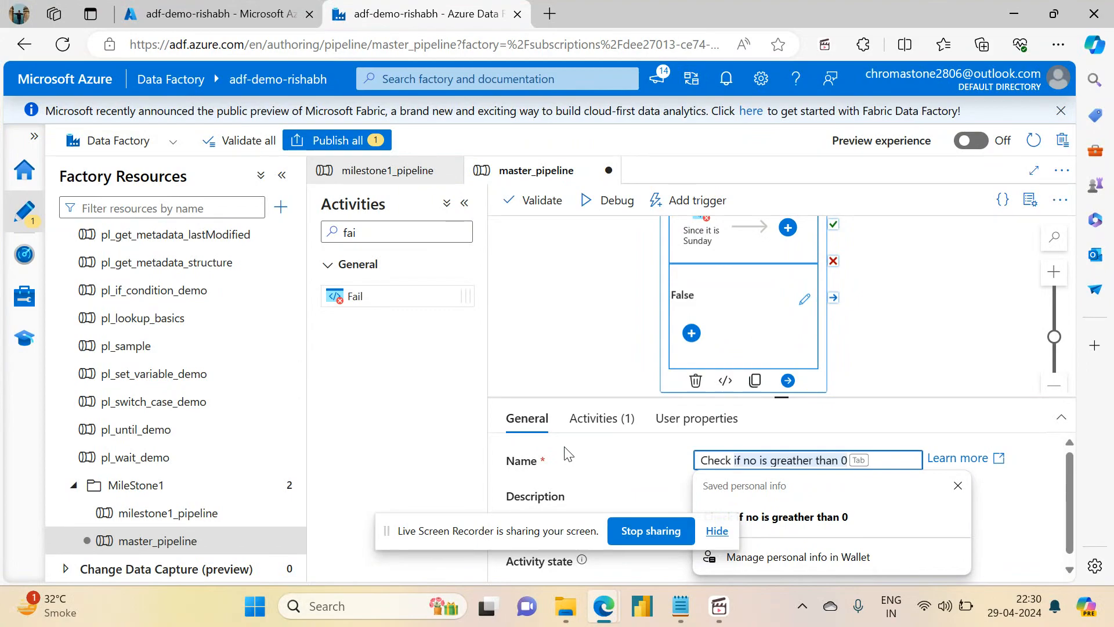
{"action": "type", "text": " execution date"}
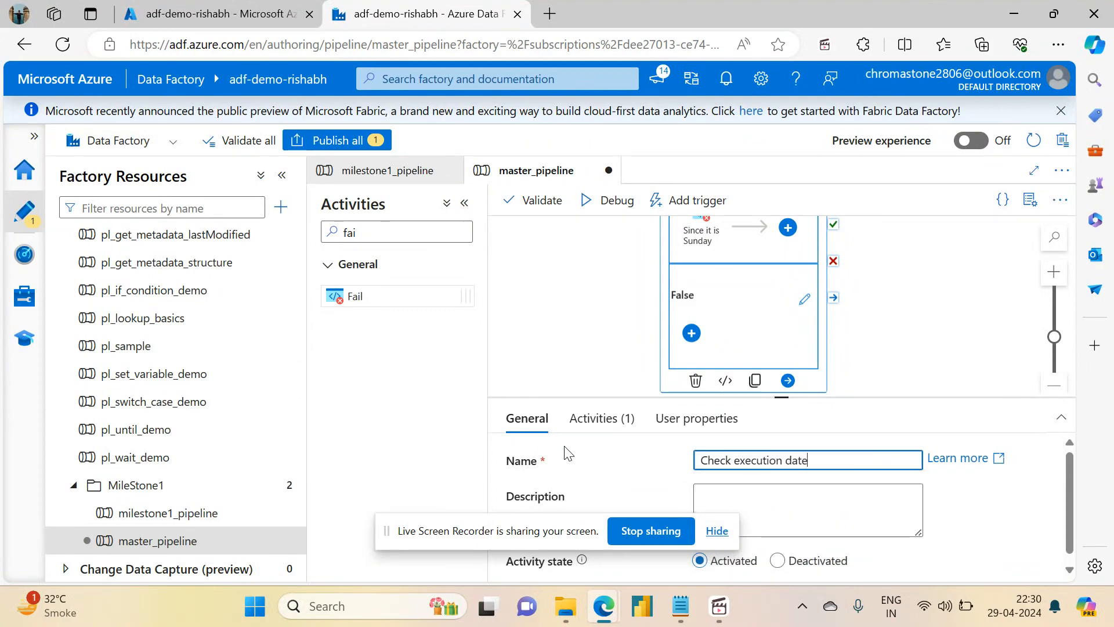
{"action": "left_click", "coordinate": [913, 294]}
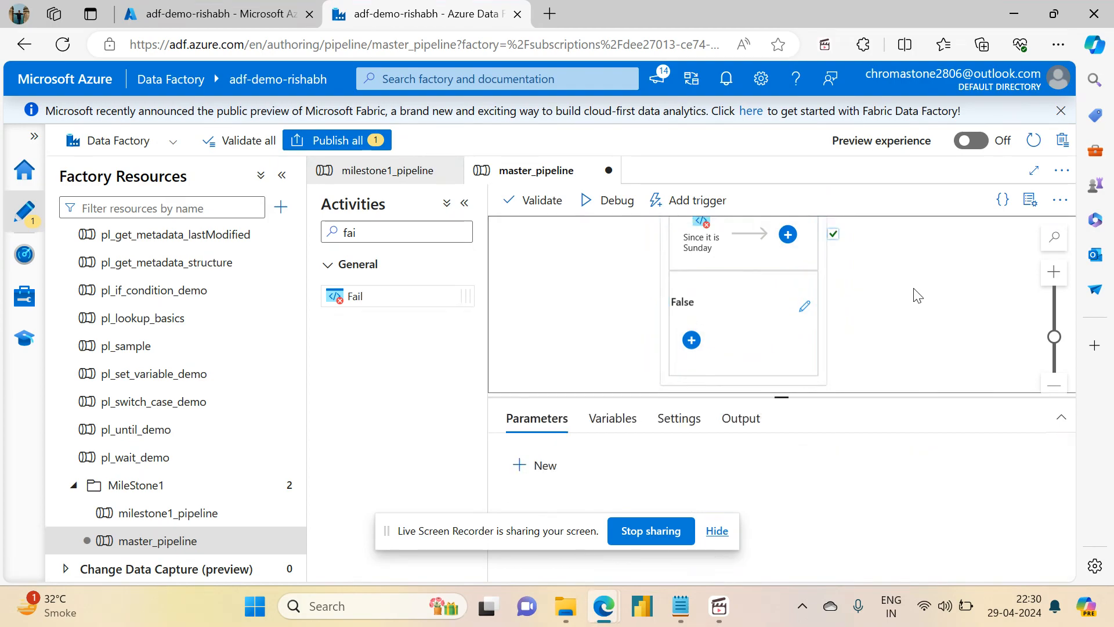
Add an Execute Pipeline activity to the If Condition's False branch.
{"action": "left_click", "coordinate": [692, 342]}
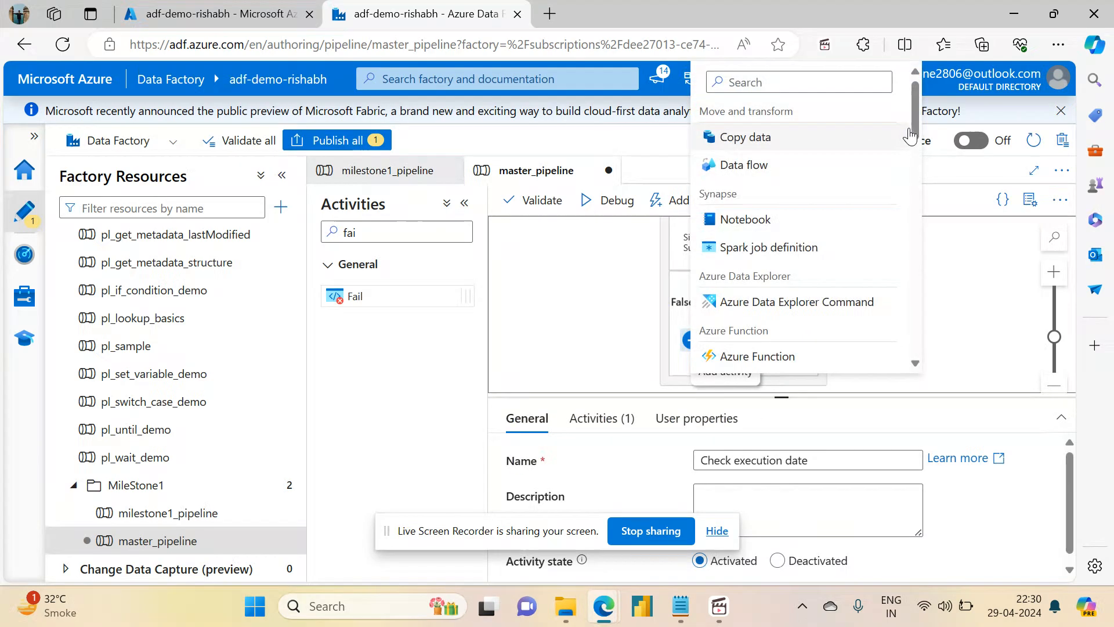
{"action": "left_click_drag", "start_coordinate": [916, 129], "coordinate": [918, 223]}
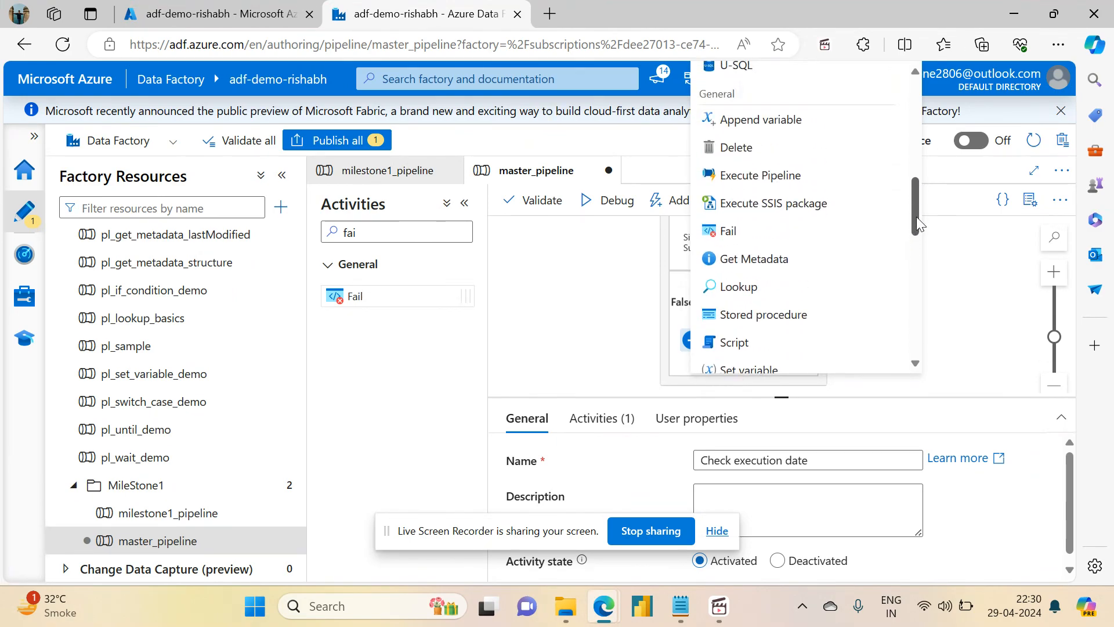
{"action": "left_click", "coordinate": [742, 175]}
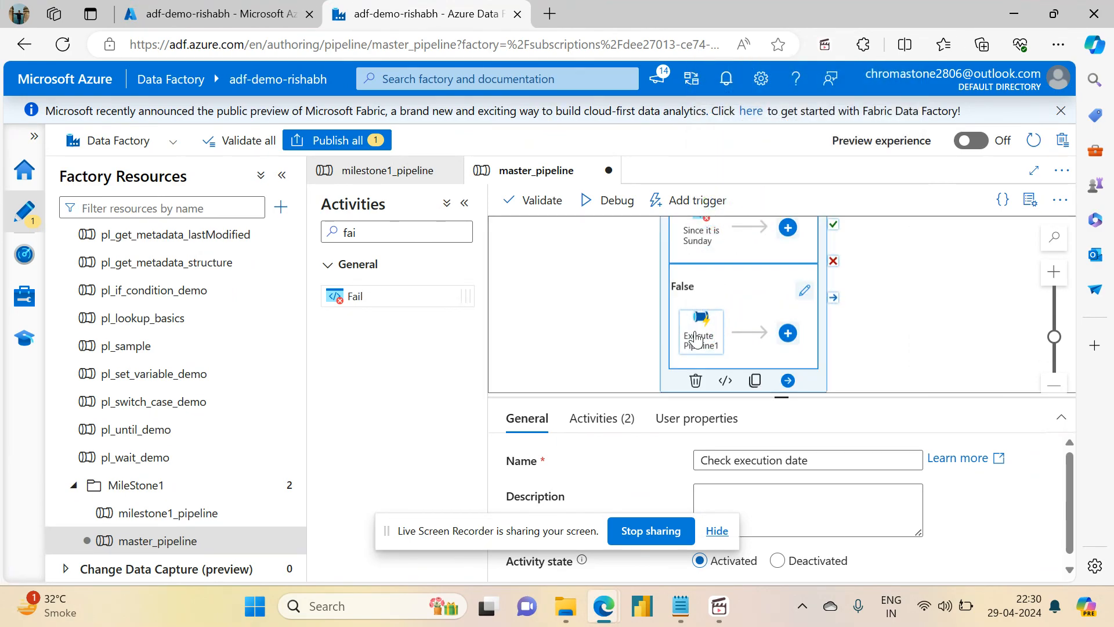
{"action": "left_click", "coordinate": [1031, 199]}
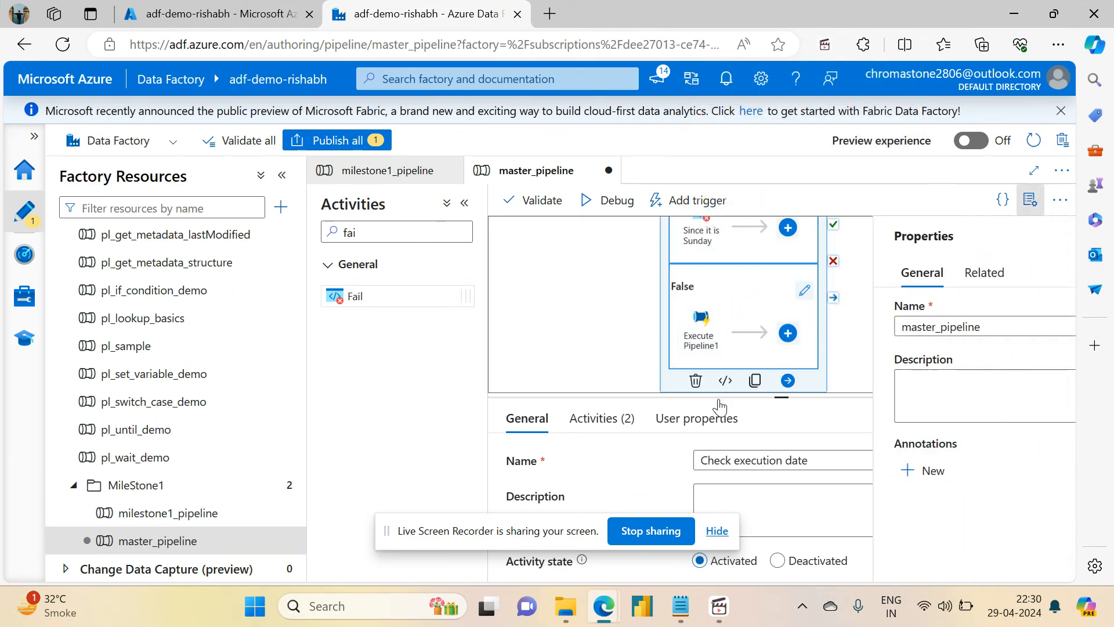
{"action": "left_click", "coordinate": [1031, 200]}
Rename the Execute Pipeline activity in the False branch to "Execute Ingestion Pipeline".
{"action": "left_click", "coordinate": [701, 329]}
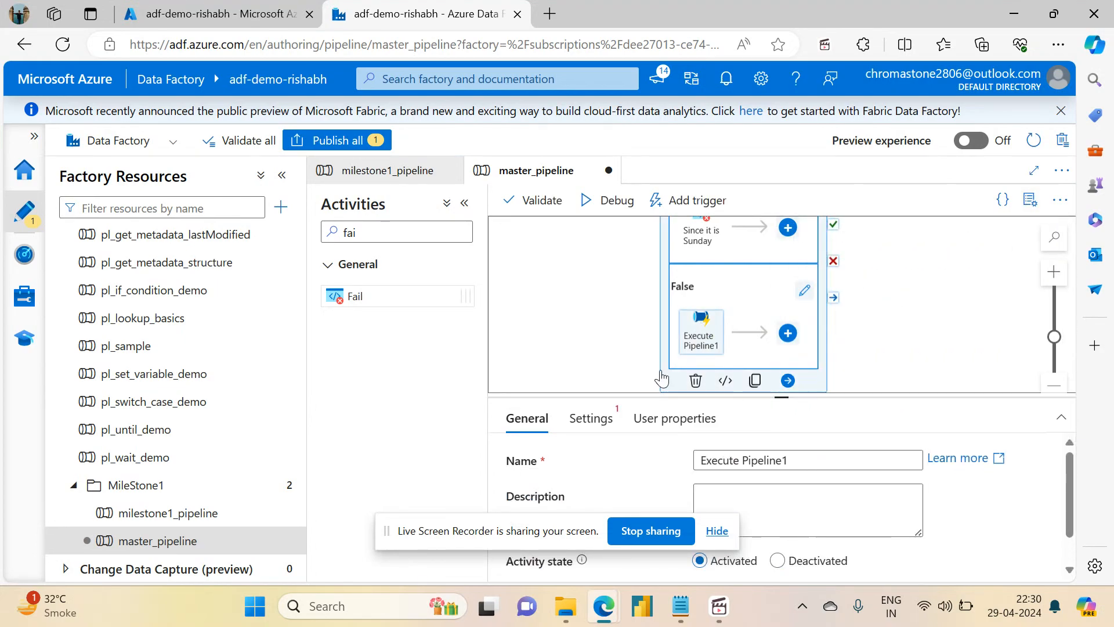
{"action": "left_click", "coordinate": [798, 459]}
{"action": "left_click_drag", "start_coordinate": [784, 458], "coordinate": [741, 458]}
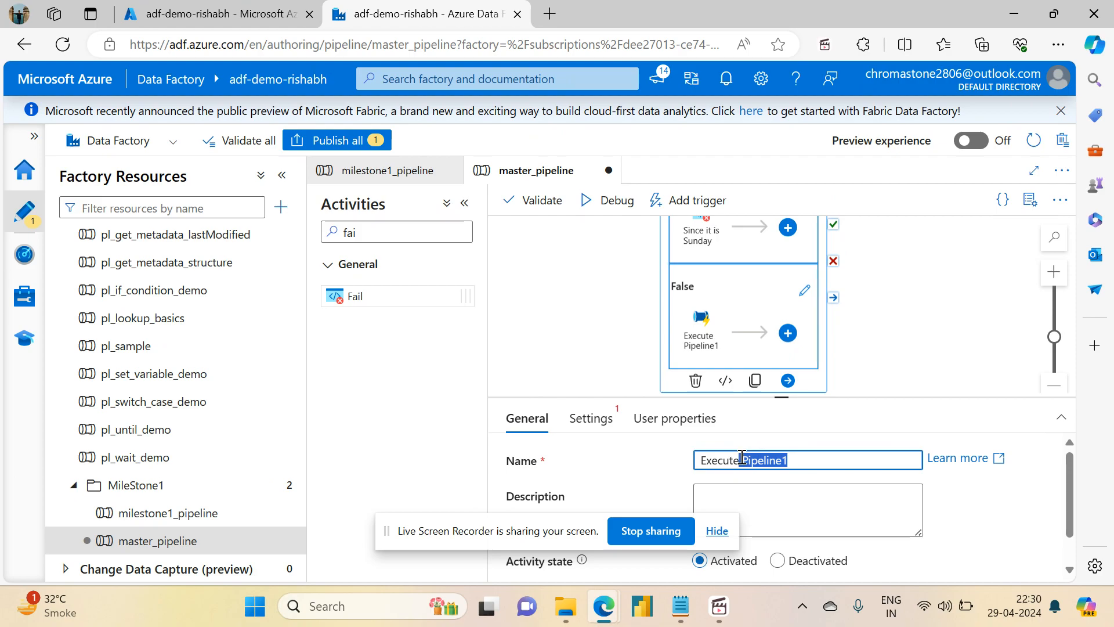
{"action": "key", "text": "BackSpace"}
{"action": "type", "text": "Ingestion"}
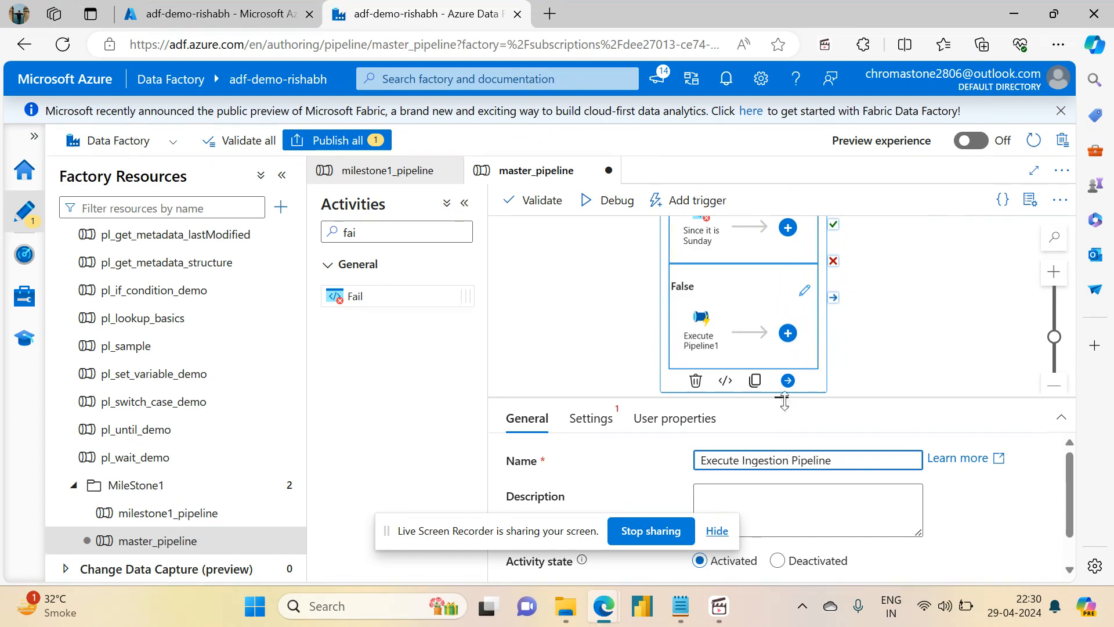
{"action": "left_click_drag", "start_coordinate": [784, 401], "coordinate": [711, 348]}
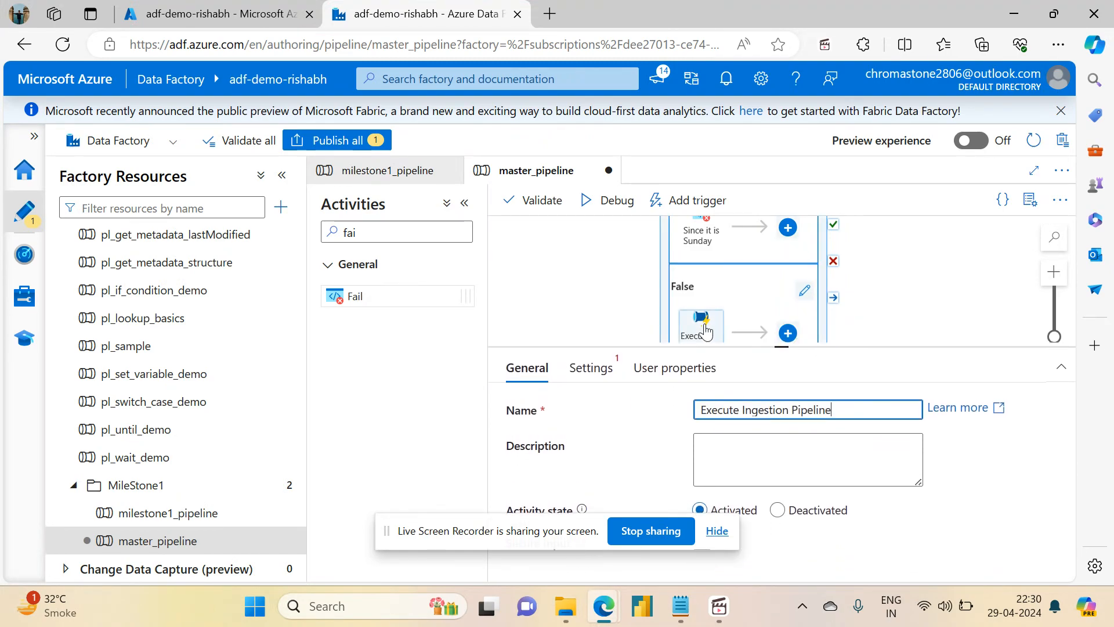
{"action": "left_click", "coordinate": [904, 279]}
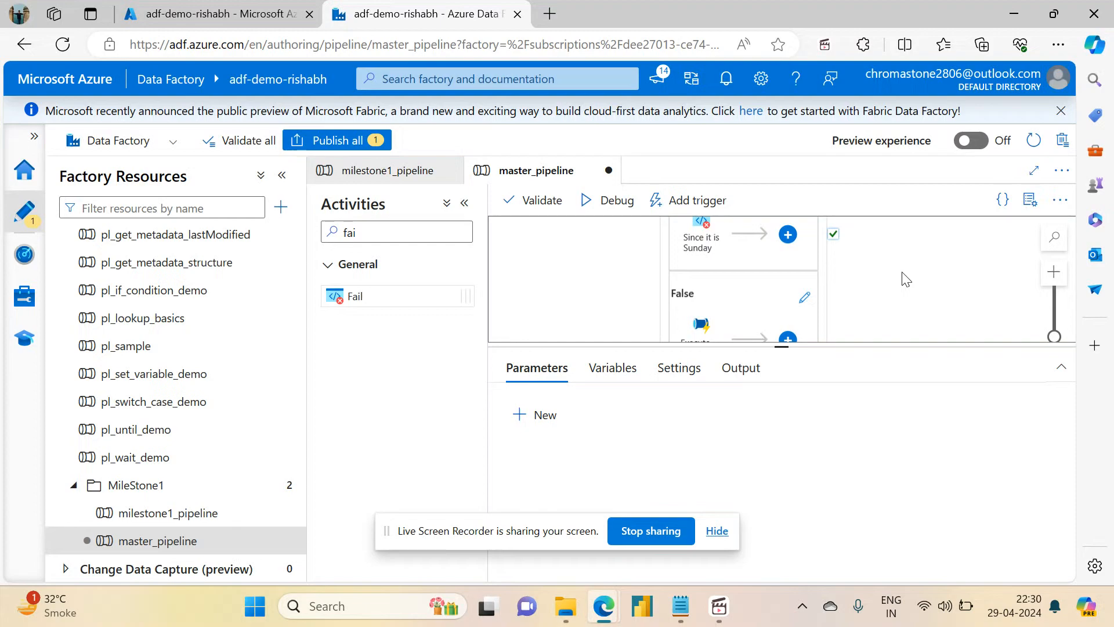
Look through the Execute Pipeline activity's settings and the If Condition's False activities, then return to master_pipeline.
{"action": "left_click", "coordinate": [824, 284]}
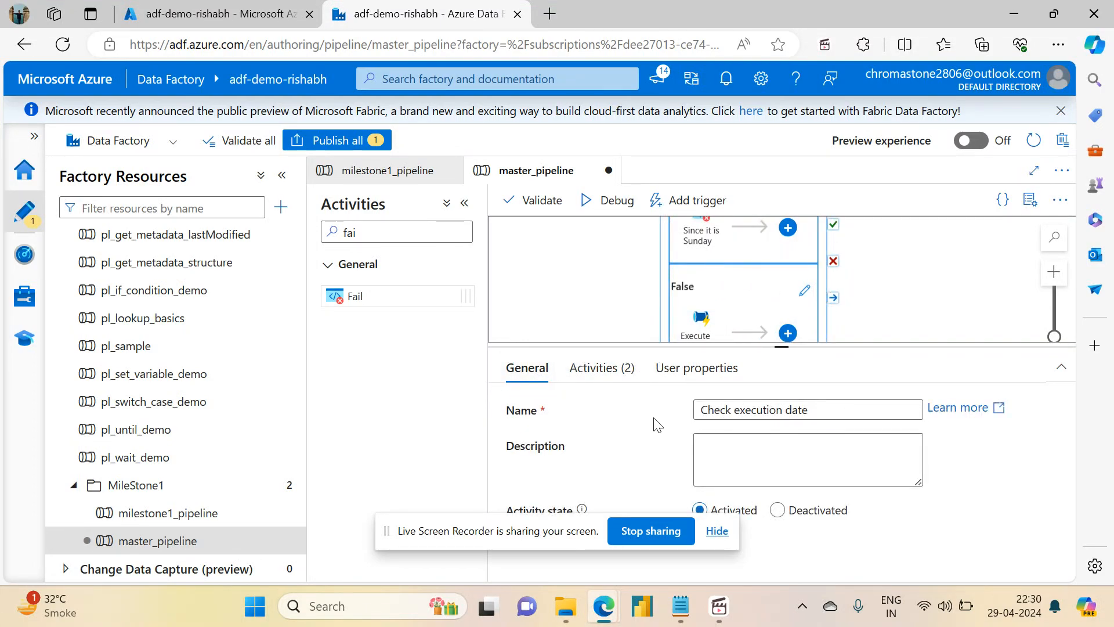
{"action": "left_click", "coordinate": [701, 336]}
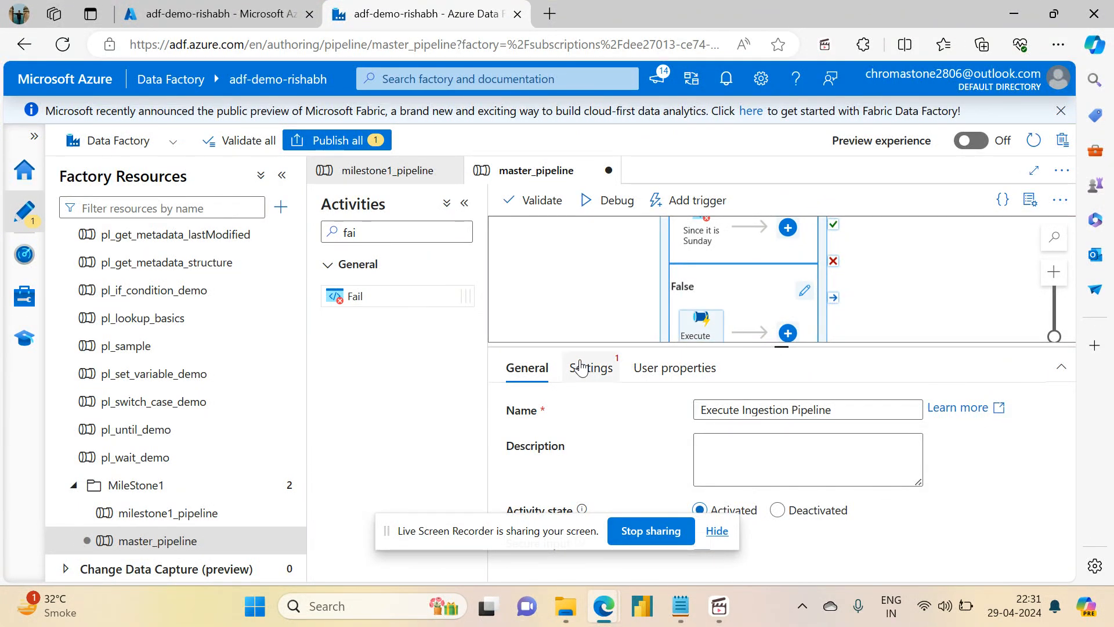
{"action": "left_click", "coordinate": [592, 374]}
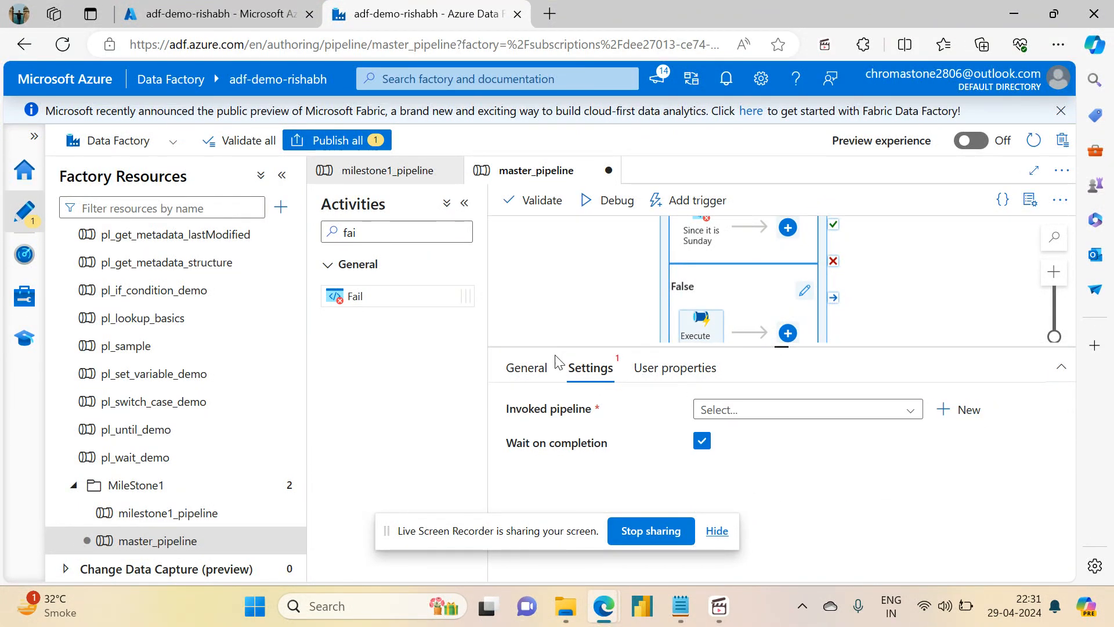
{"action": "left_click", "coordinate": [627, 286]}
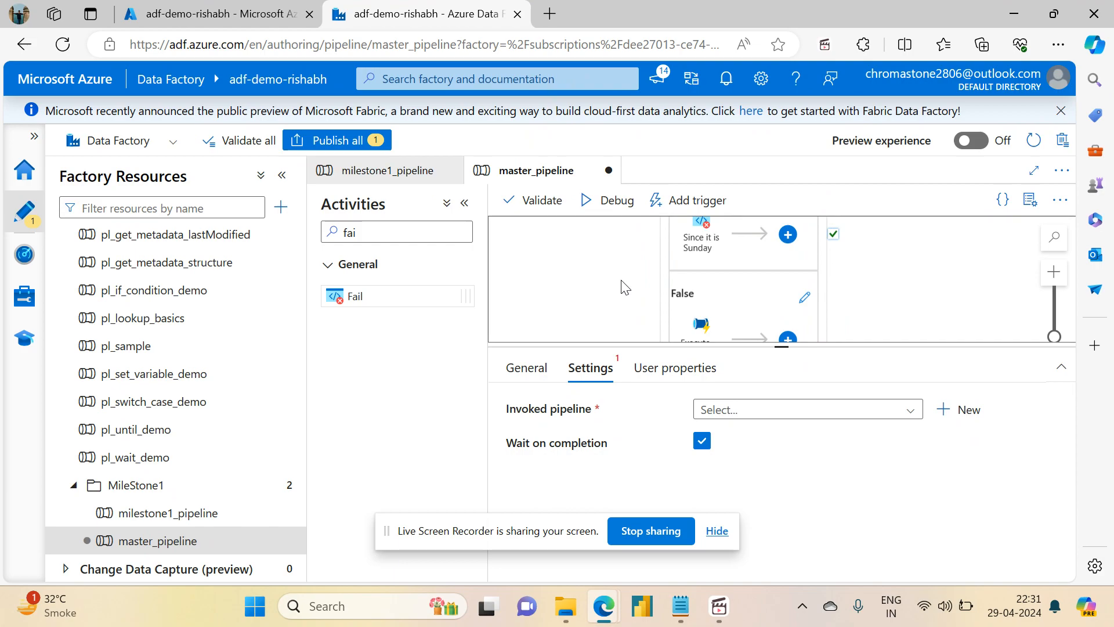
{"action": "left_click", "coordinate": [667, 285]}
{"action": "left_click", "coordinate": [601, 366]}
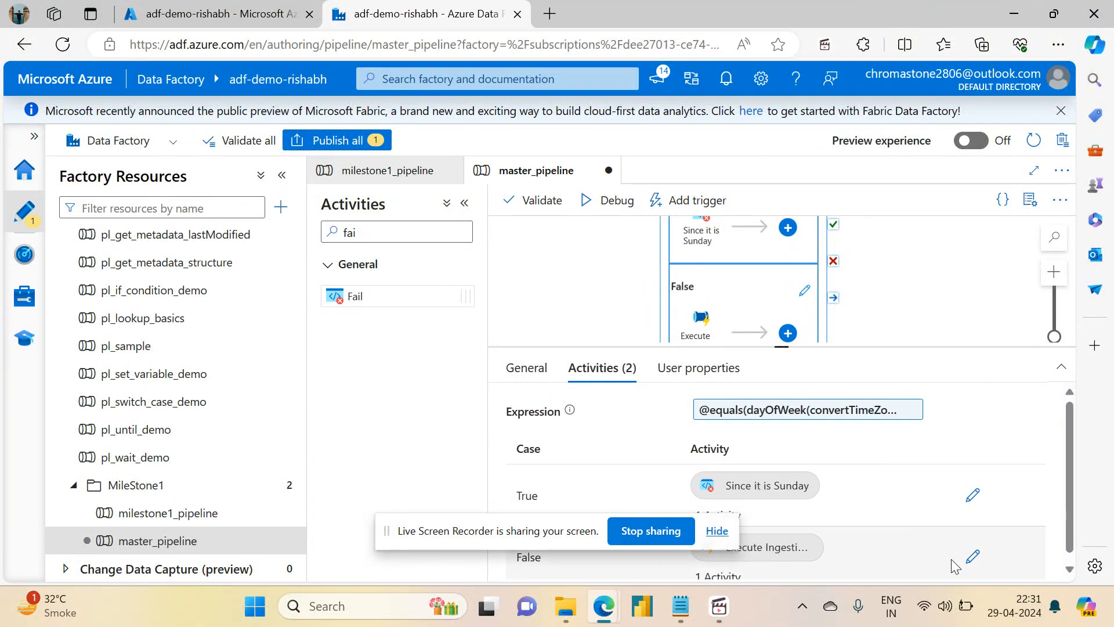
{"action": "left_click", "coordinate": [975, 557]}
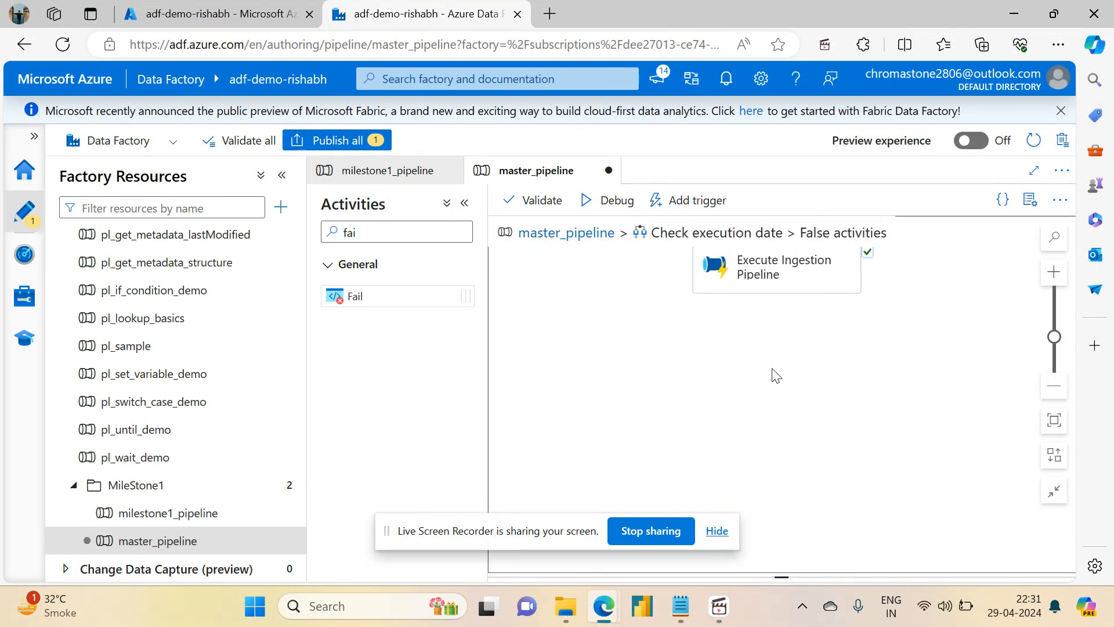
{"action": "left_click", "coordinate": [568, 234]}
Set milestone1_pipeline as the invoked pipeline of the Execute Ingestion Pipeline activity.
{"action": "left_click", "coordinate": [721, 335]}
{"action": "left_click_drag", "start_coordinate": [591, 297], "coordinate": [582, 159]}
{"action": "left_click", "coordinate": [721, 332]}
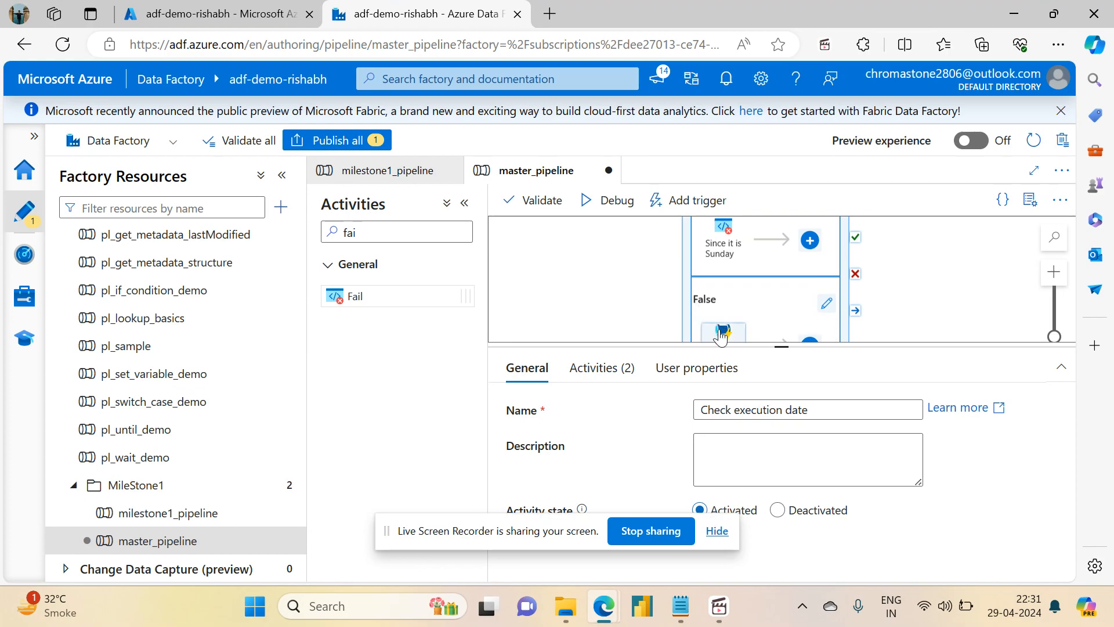
{"action": "left_click", "coordinate": [720, 409]}
{"action": "type", "text": "mad"}
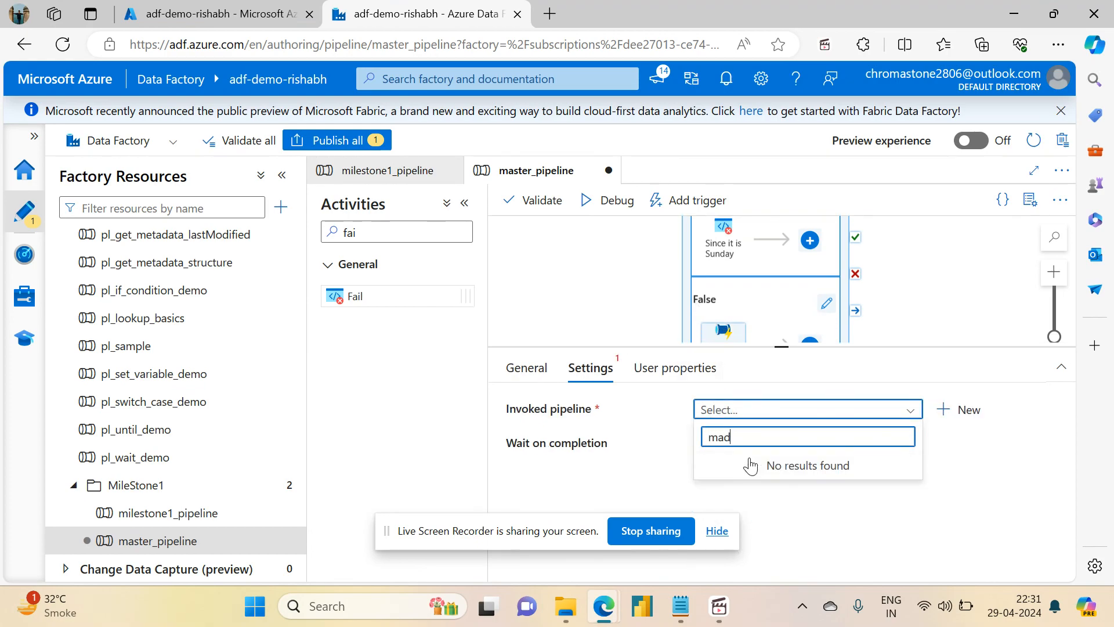
{"action": "type", "text": "yr"}
{"action": "key", "text": "BackSpace"}
{"action": "key", "text": "BackSpace"}
{"action": "key", "text": "BackSpace"}
{"action": "key", "text": "BackSpace"}
{"action": "key", "text": "BackSpace"}
{"action": "type", "text": "mil"}
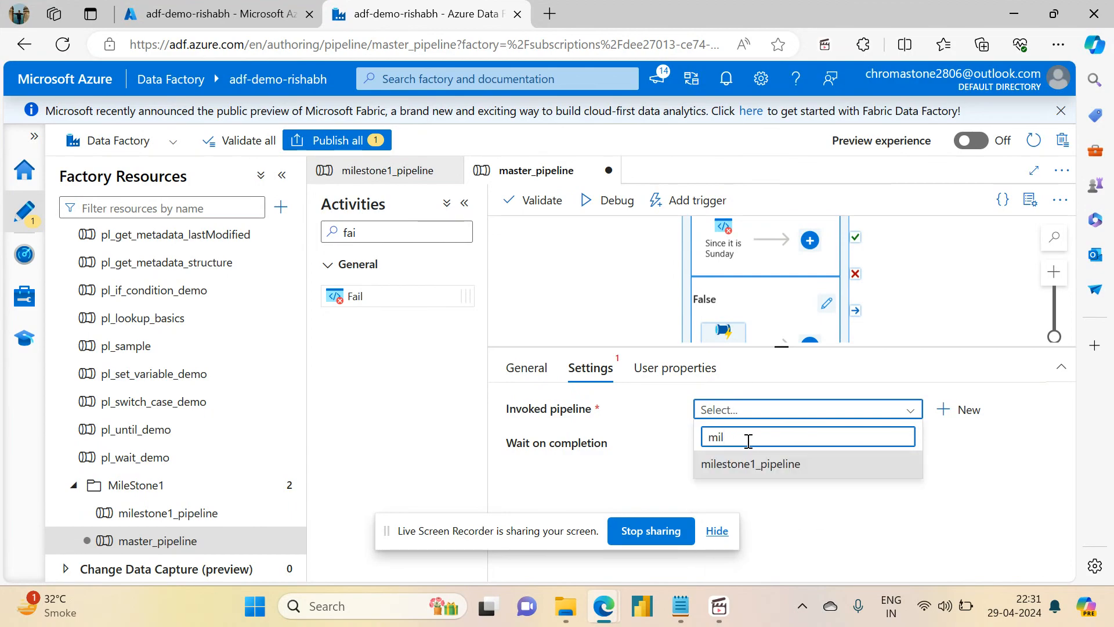
{"action": "left_click", "coordinate": [751, 463]}
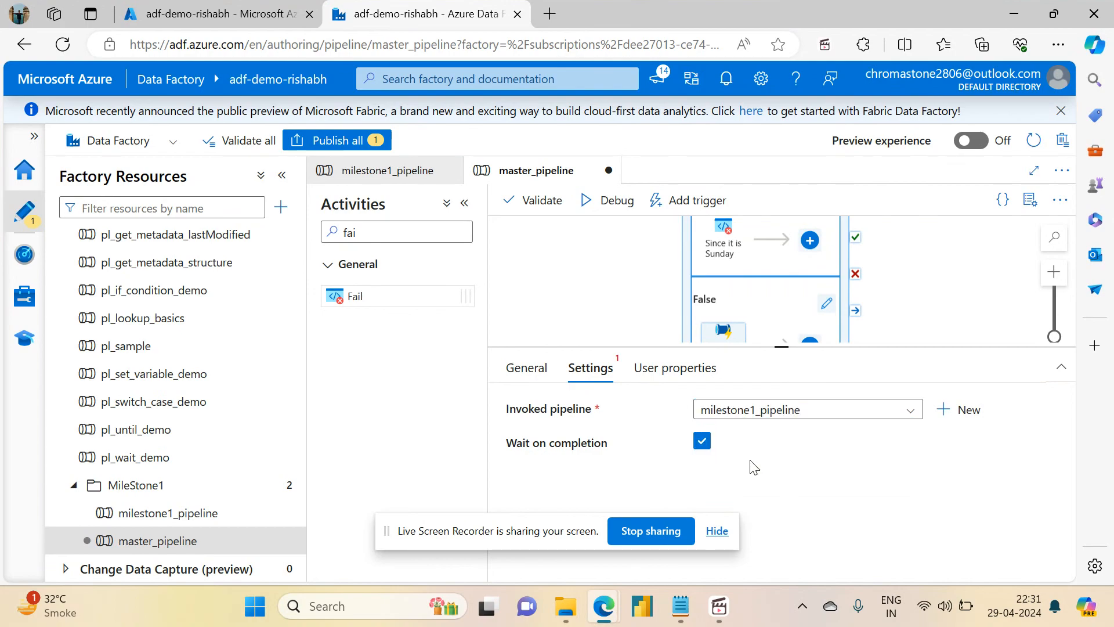
Examine the parameters that the invoked milestone1_pipeline requires in the Execute Pipeline activity's settings.
{"action": "left_click", "coordinate": [527, 371]}
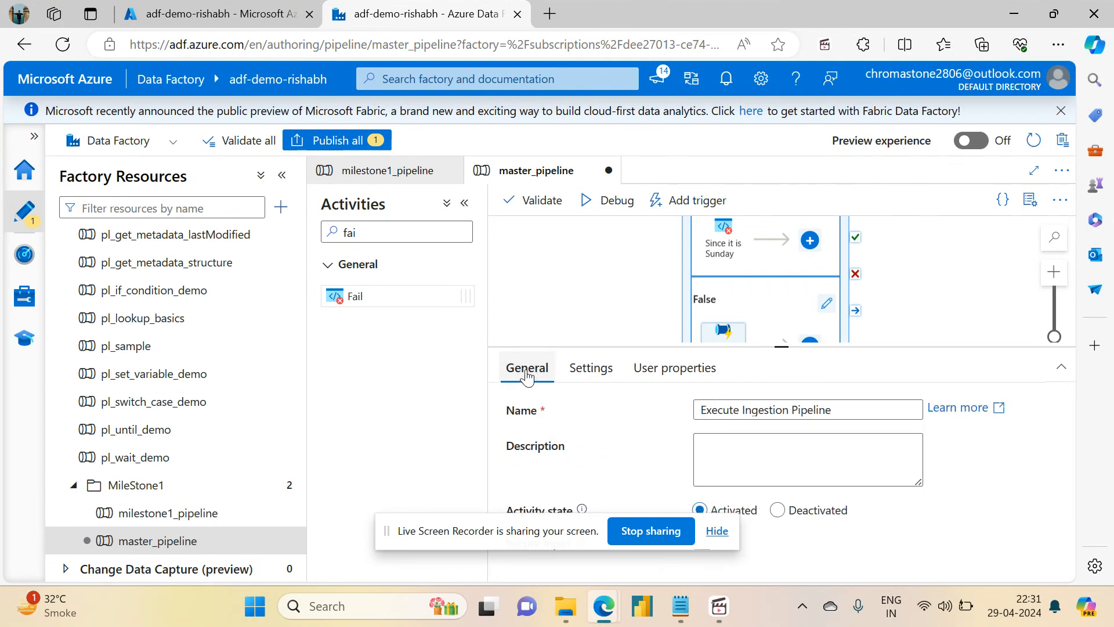
{"action": "left_click", "coordinate": [595, 368]}
{"action": "left_click_drag", "start_coordinate": [779, 346], "coordinate": [779, 220]}
{"action": "left_click", "coordinate": [716, 529]}
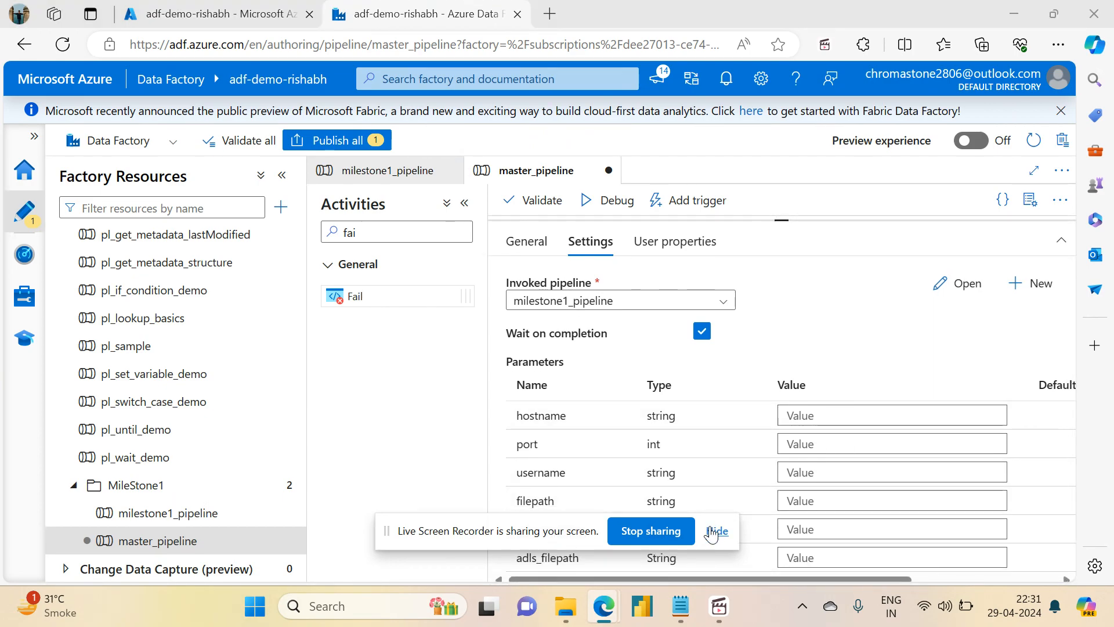
{"action": "mouse_move", "coordinate": [781, 221]}
{"action": "left_mouse_down"}
{"action": "mouse_move", "coordinate": [825, 409]}
{"action": "mouse_move", "coordinate": [807, 356]}
{"action": "mouse_move", "coordinate": [799, 224]}
{"action": "left_mouse_up"}
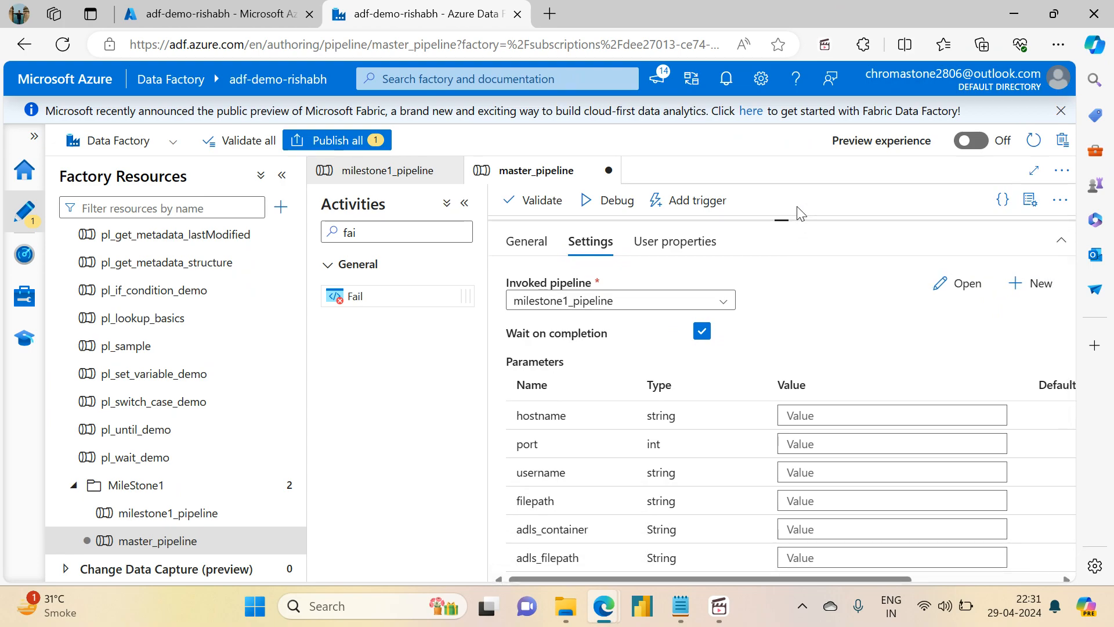
{"action": "left_click_drag", "start_coordinate": [830, 576], "coordinate": [656, 574]}
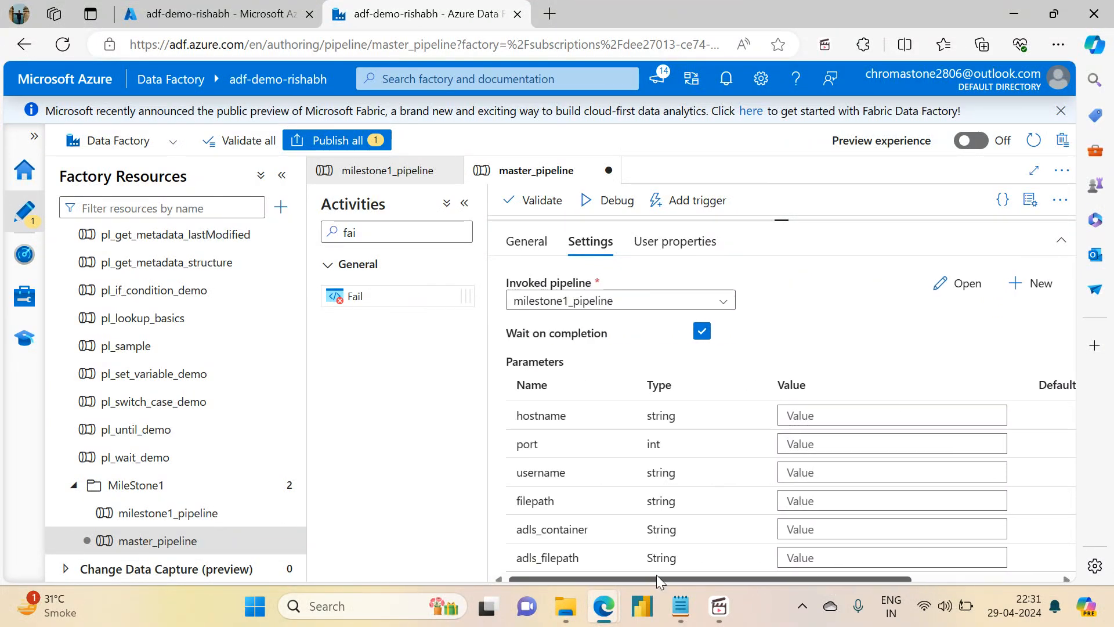
Review the If Condition's True and False branches on the master_pipeline canvas.
{"action": "left_click_drag", "start_coordinate": [783, 224], "coordinate": [781, 463]}
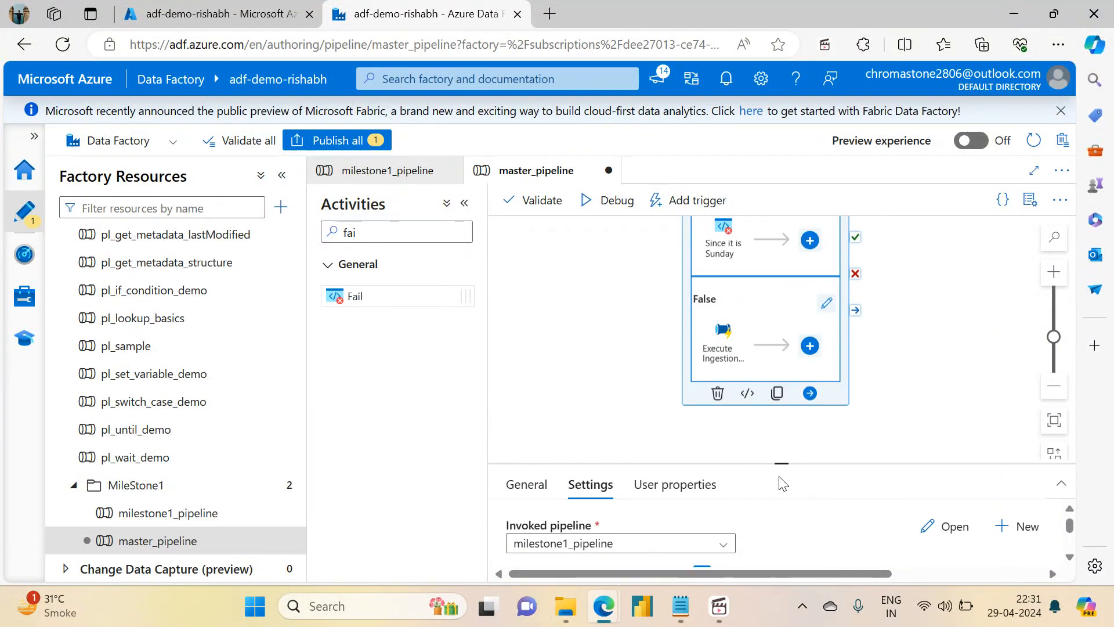
{"action": "left_click_drag", "start_coordinate": [645, 441], "coordinate": [587, 372]}
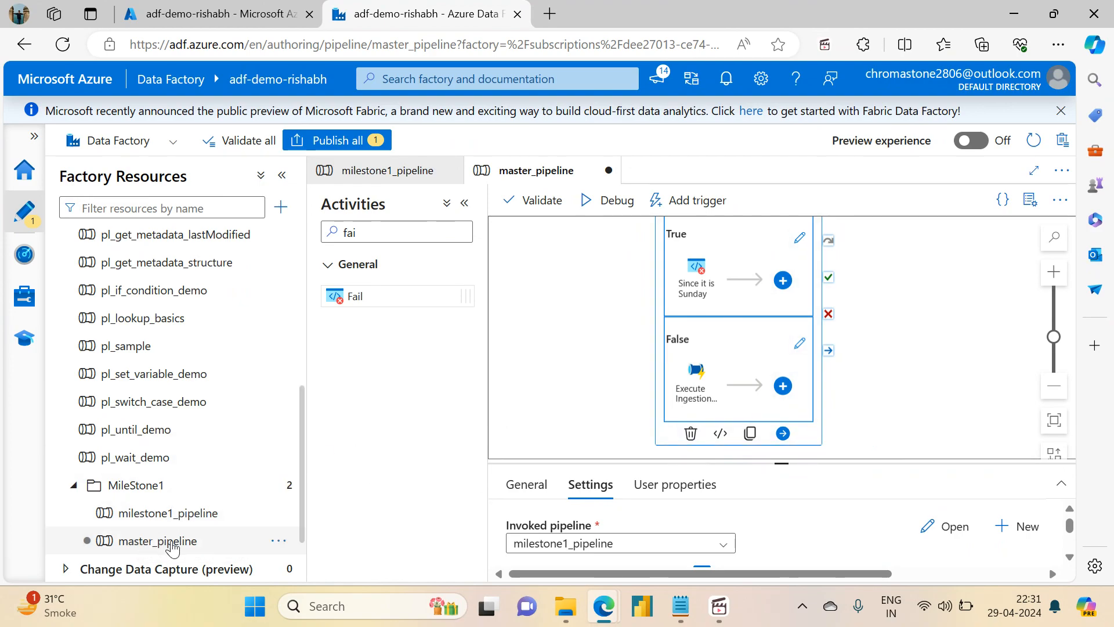
{"action": "left_click_drag", "start_coordinate": [614, 281], "coordinate": [702, 389]}
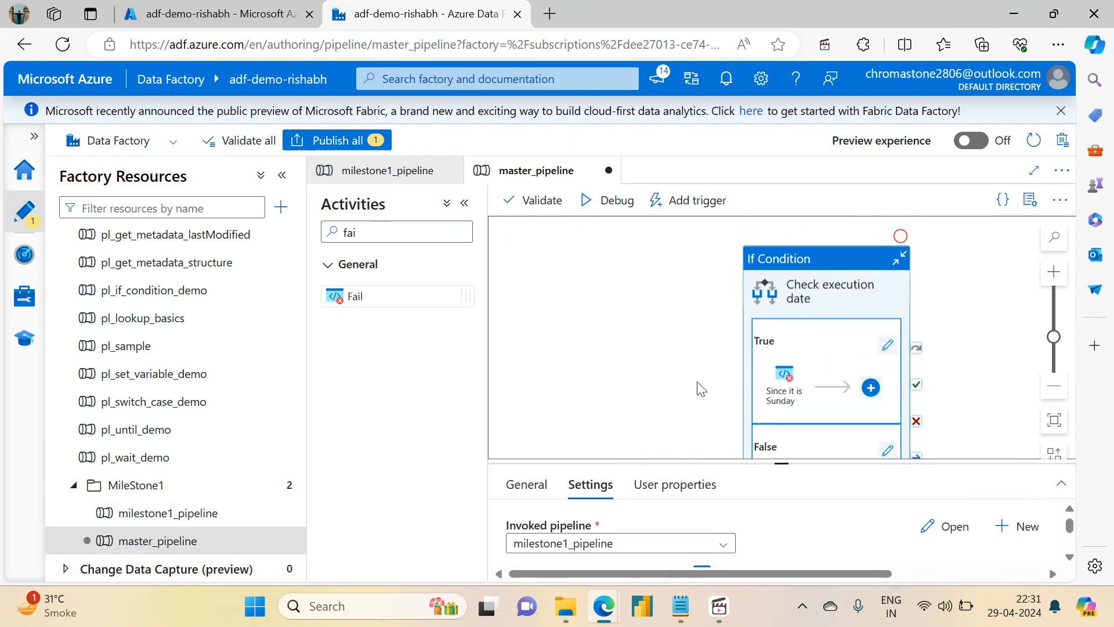
{"action": "left_click", "coordinate": [701, 389]}
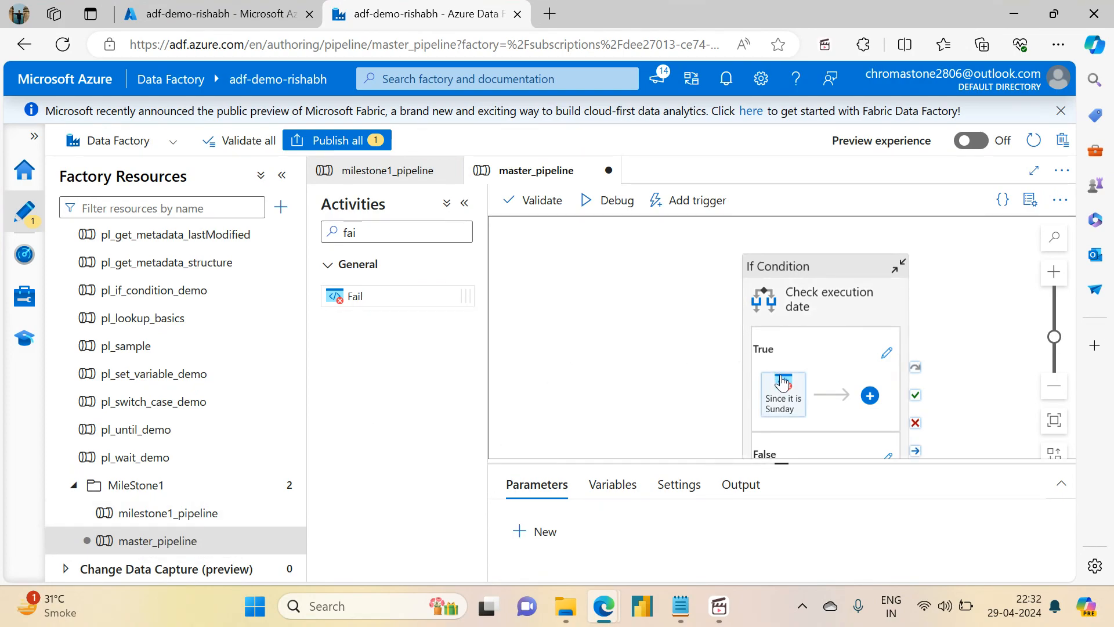
{"action": "left_click_drag", "start_coordinate": [655, 429], "coordinate": [643, 321]}
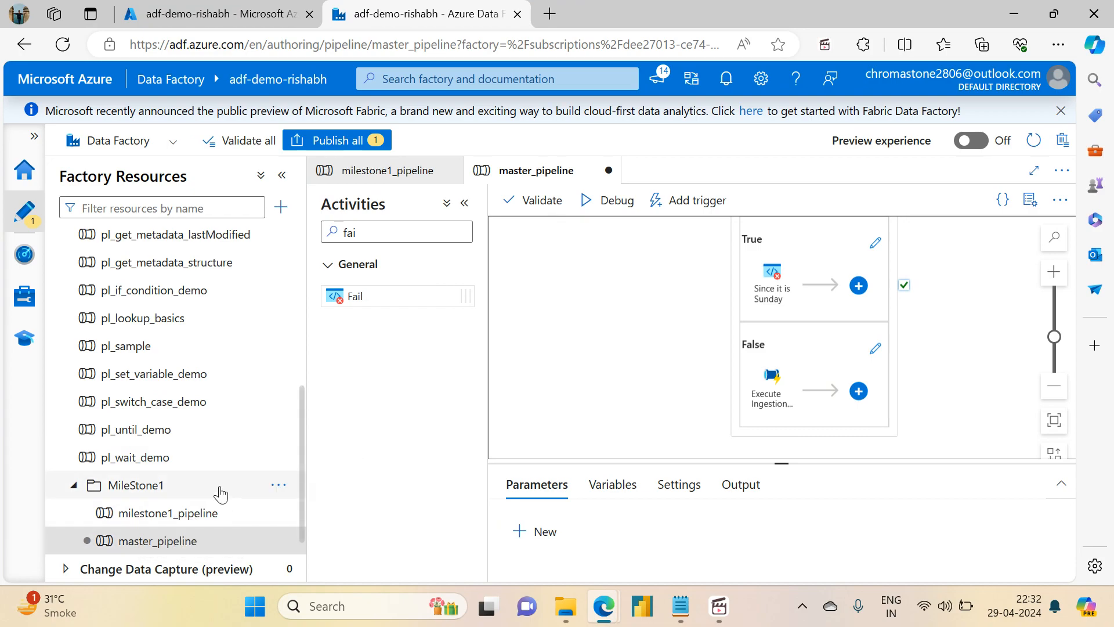
Validate master_pipeline and publish it to the live environment.
{"action": "left_click", "coordinate": [543, 201]}
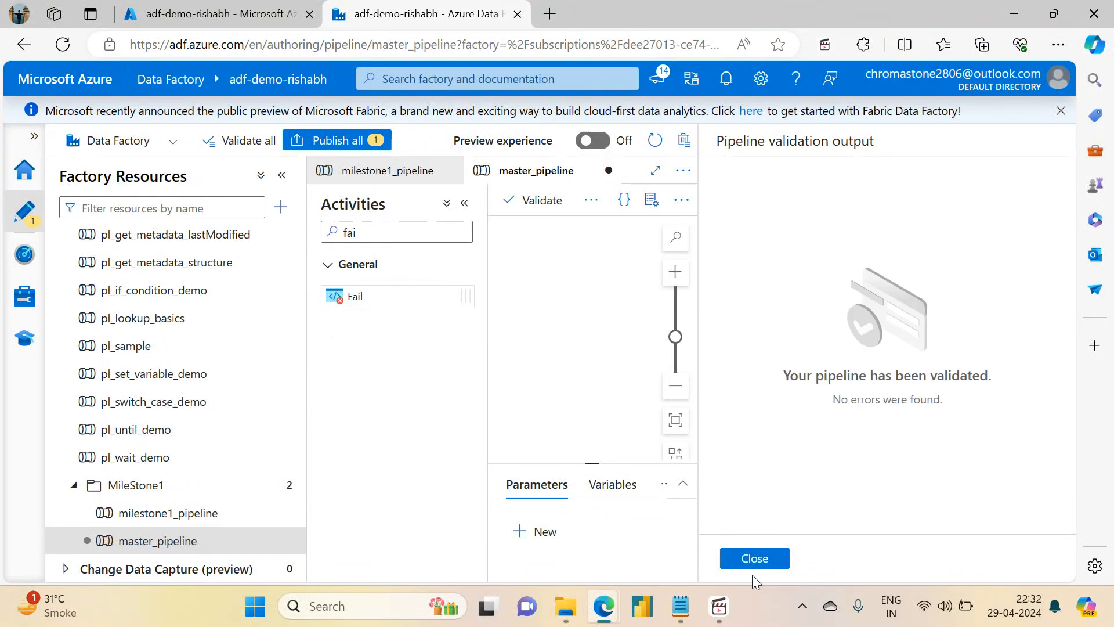
{"action": "left_click", "coordinate": [755, 559]}
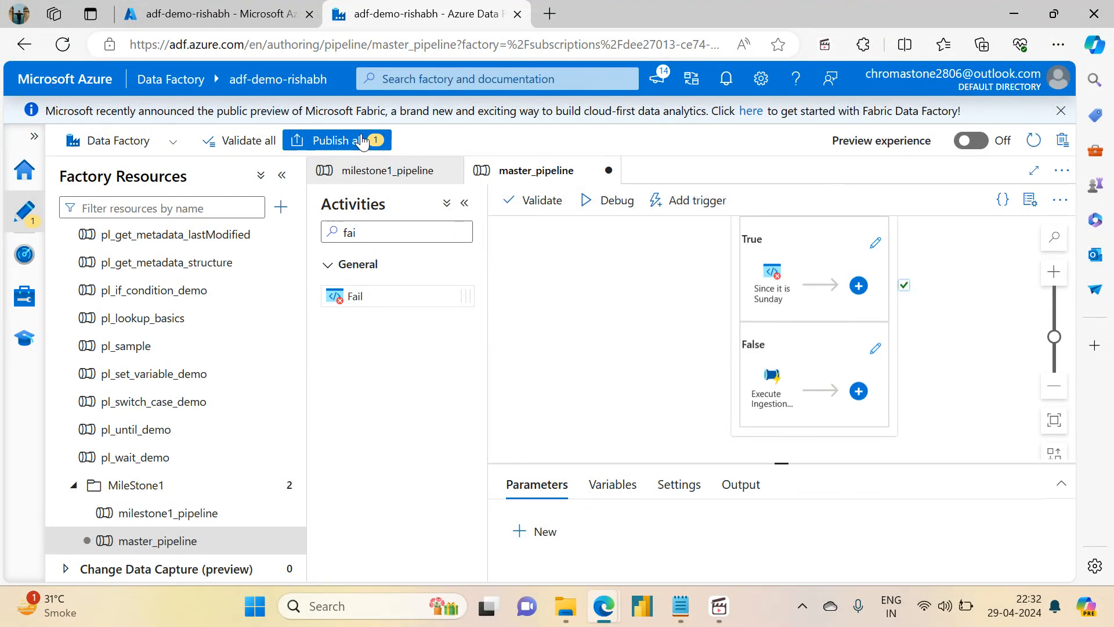
{"action": "left_click", "coordinate": [334, 140]}
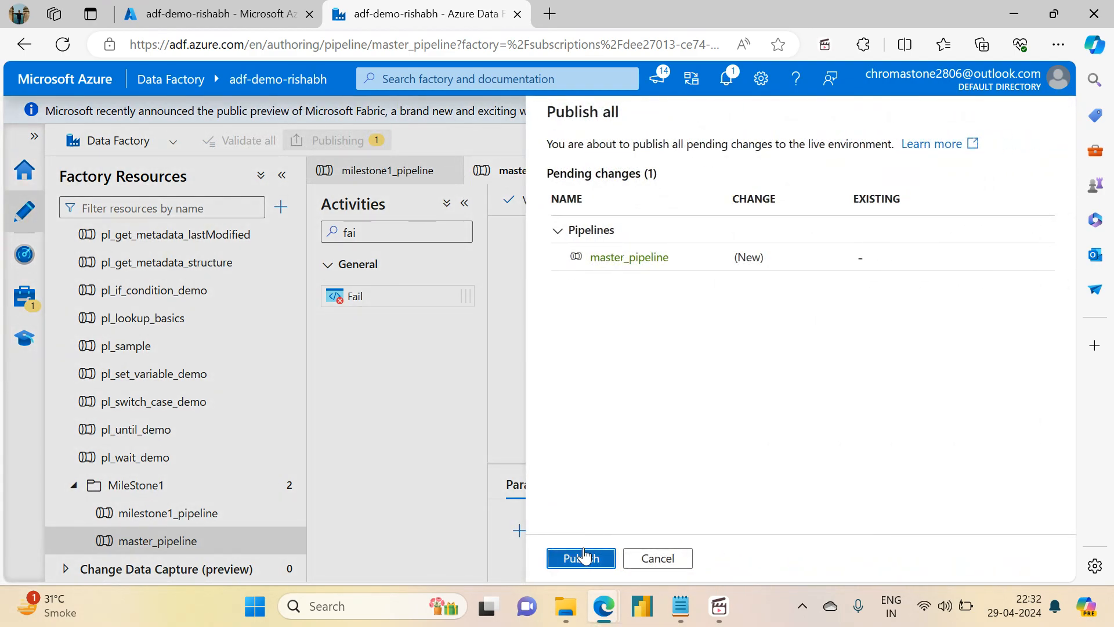
{"action": "left_click", "coordinate": [583, 557]}
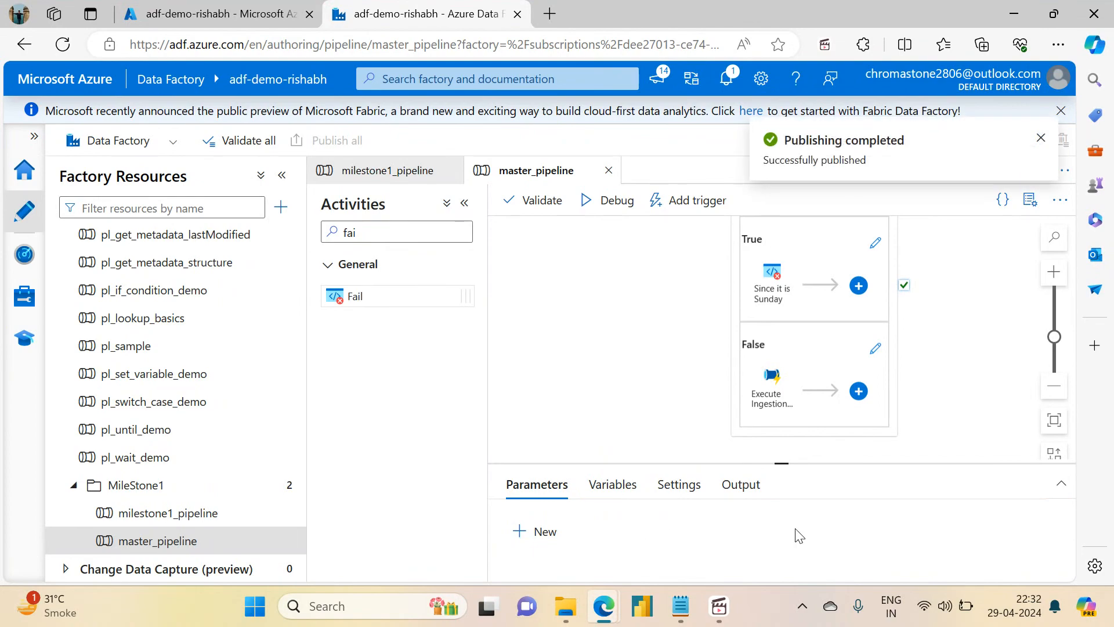
{"action": "scroll", "coordinate": [662, 316], "scroll_direction": "up", "scroll_amount": 3}
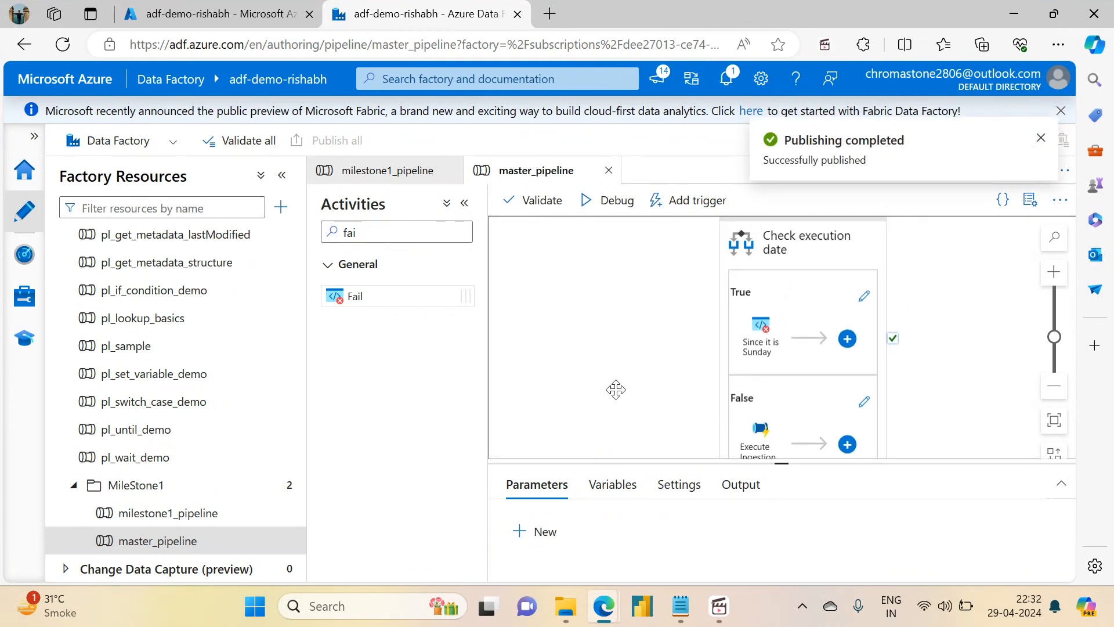
{"action": "left_click", "coordinate": [778, 268]}
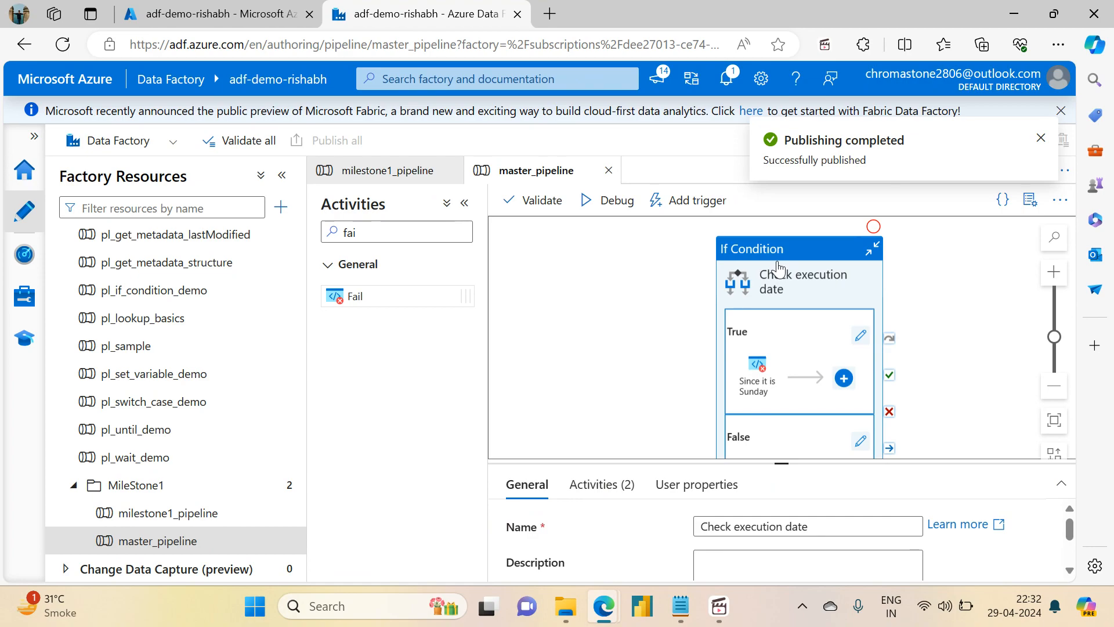
{"action": "left_click", "coordinate": [616, 491]}
{"action": "left_click", "coordinate": [749, 526]}
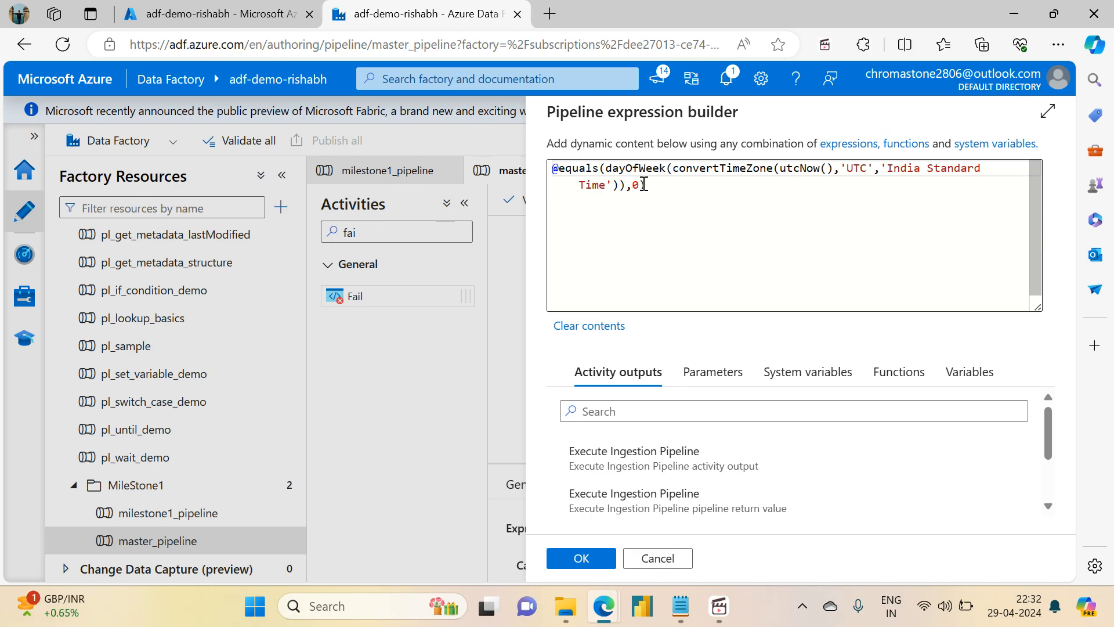
{"action": "mouse_move", "coordinate": [714, 174]}
{"action": "left_click", "coordinate": [675, 168]}
{"action": "type", "text": "addDays"}
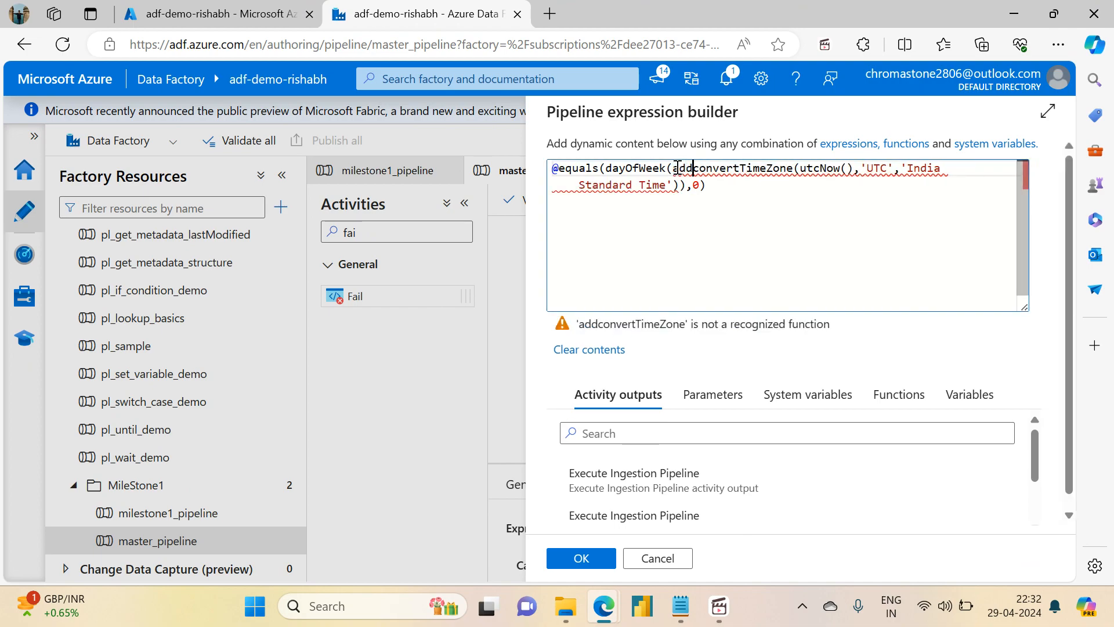
{"action": "type", "text": "("}
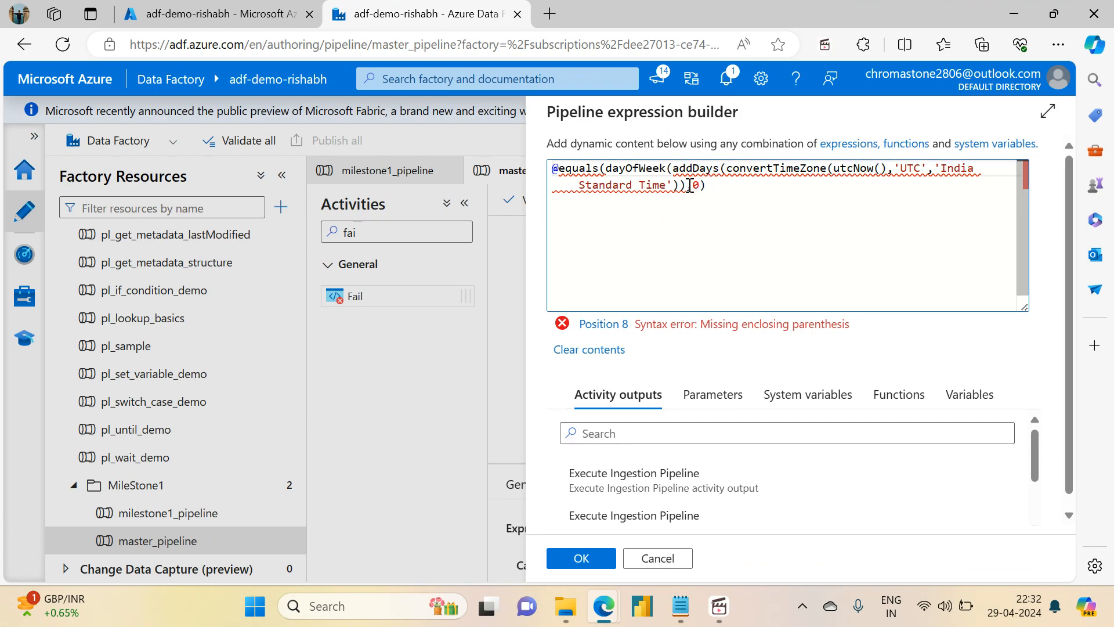
{"action": "type", "text": "),-1)"}
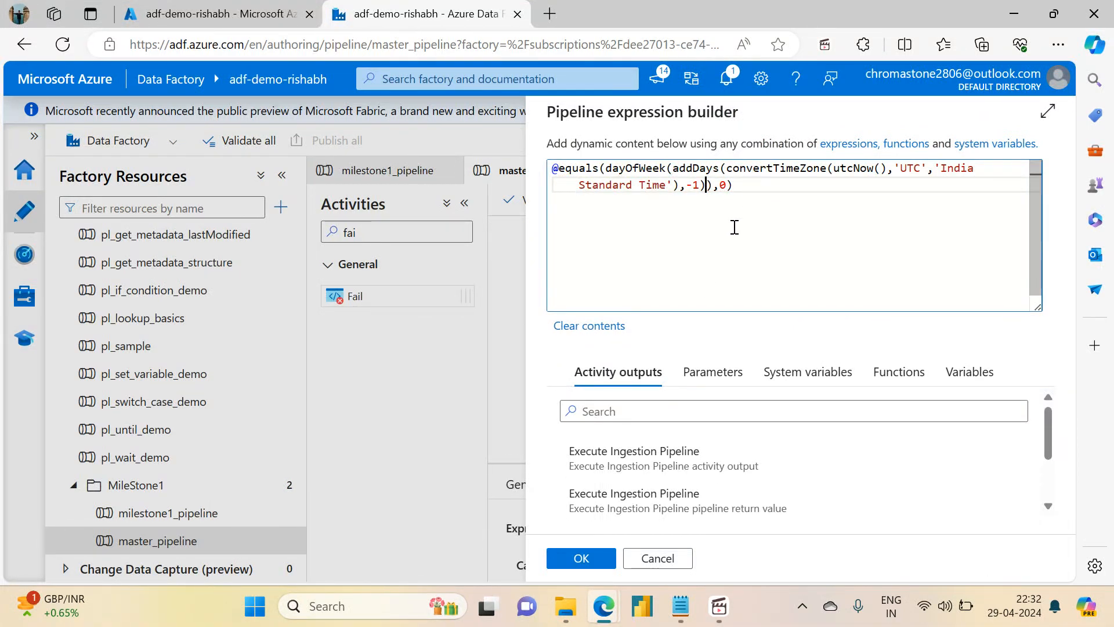
{"action": "left_click_drag", "start_coordinate": [781, 186], "coordinate": [553, 155]}
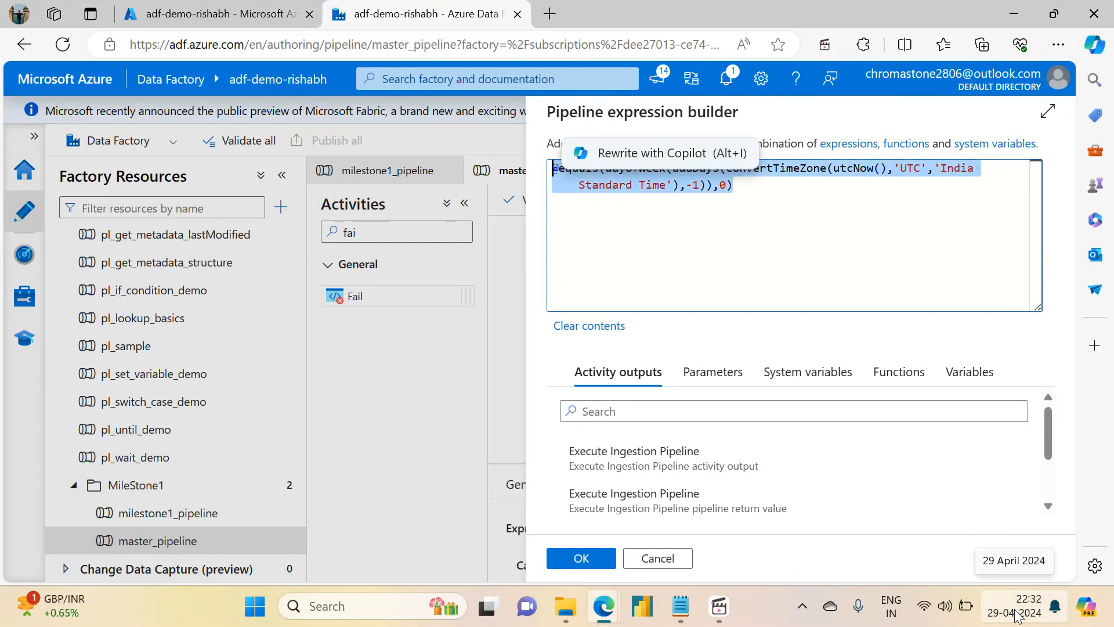
{"action": "left_click", "coordinate": [559, 558]}
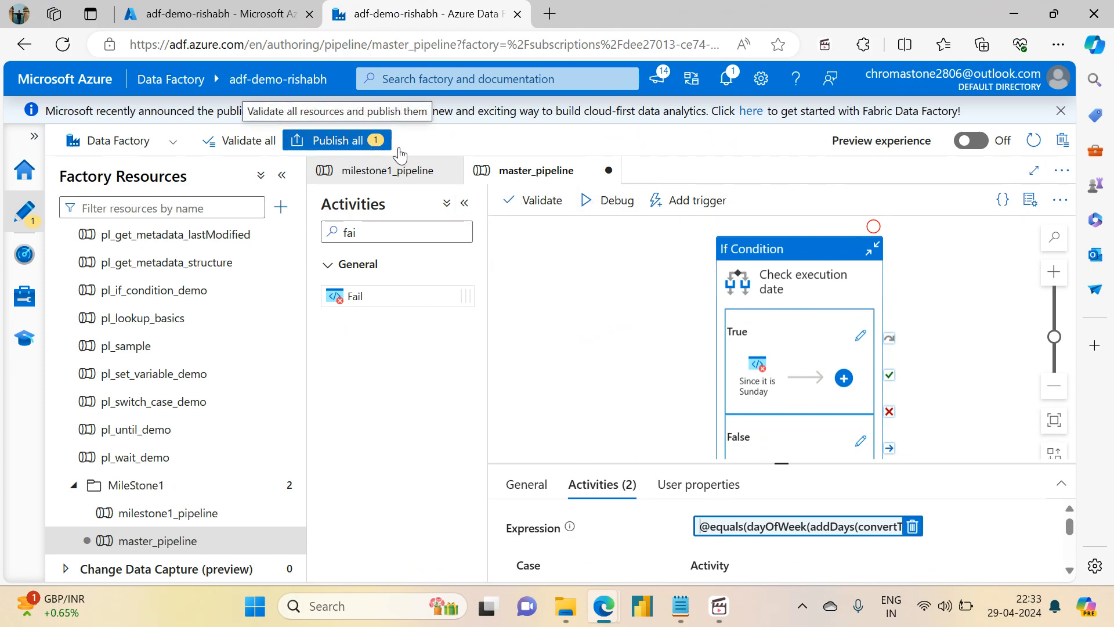
Run master_pipeline in debug mode and refresh the run output until the activity statuses are final.
{"action": "left_click", "coordinate": [622, 296]}
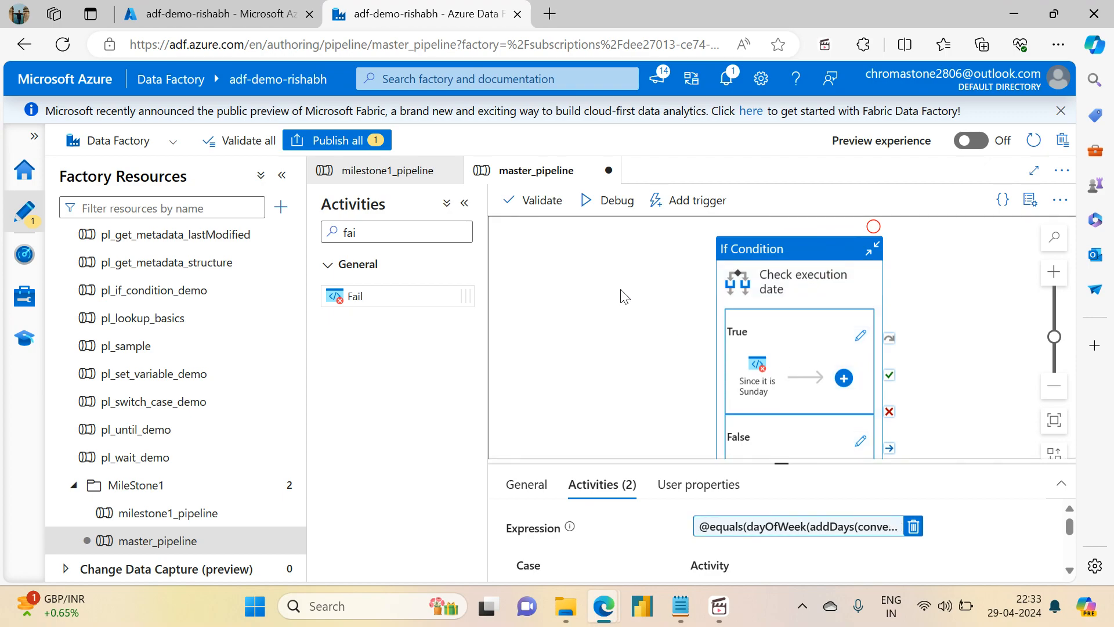
{"action": "left_click", "coordinate": [605, 214]}
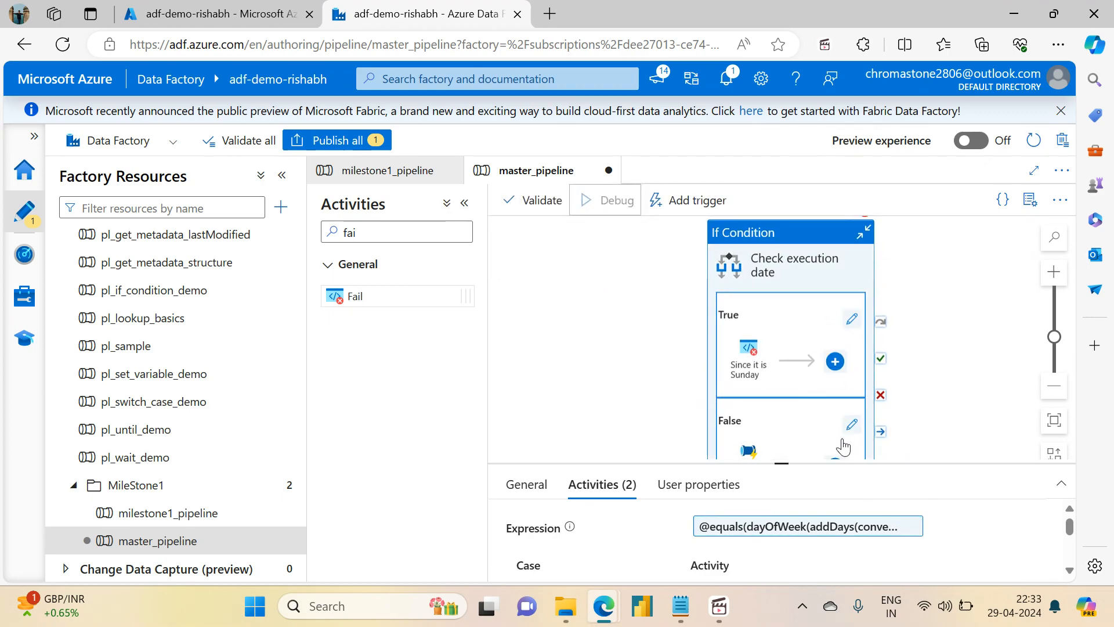
{"action": "left_click_drag", "start_coordinate": [785, 460], "coordinate": [769, 320]}
{"action": "left_click", "coordinate": [877, 388]}
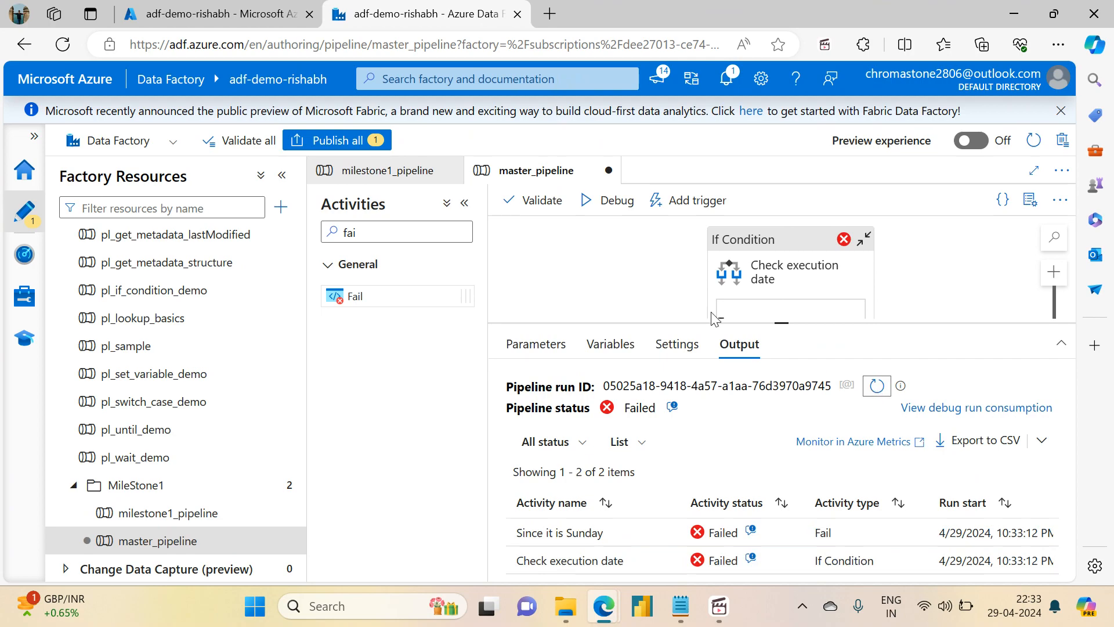
Examine the milestone1_pipeline parameters that need values in the Execute Ingestion Pipeline activity's settings.
{"action": "left_click", "coordinate": [651, 280]}
{"action": "left_click", "coordinate": [764, 273]}
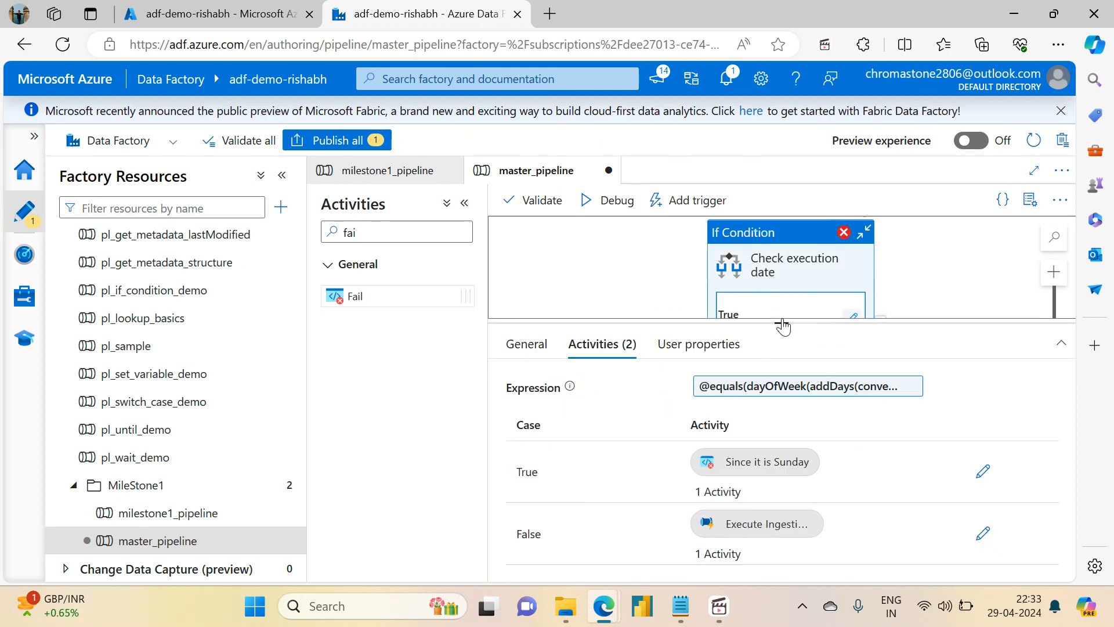
{"action": "left_click_drag", "start_coordinate": [781, 319], "coordinate": [745, 221]}
{"action": "left_click", "coordinate": [755, 470]}
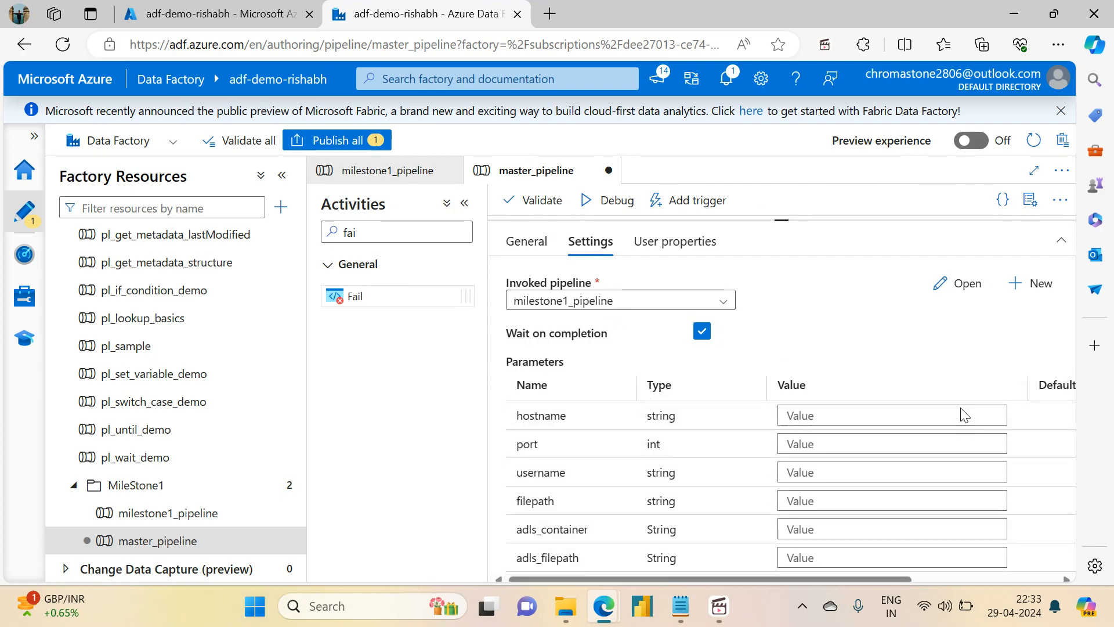
{"action": "left_click_drag", "start_coordinate": [782, 220], "coordinate": [782, 433]}
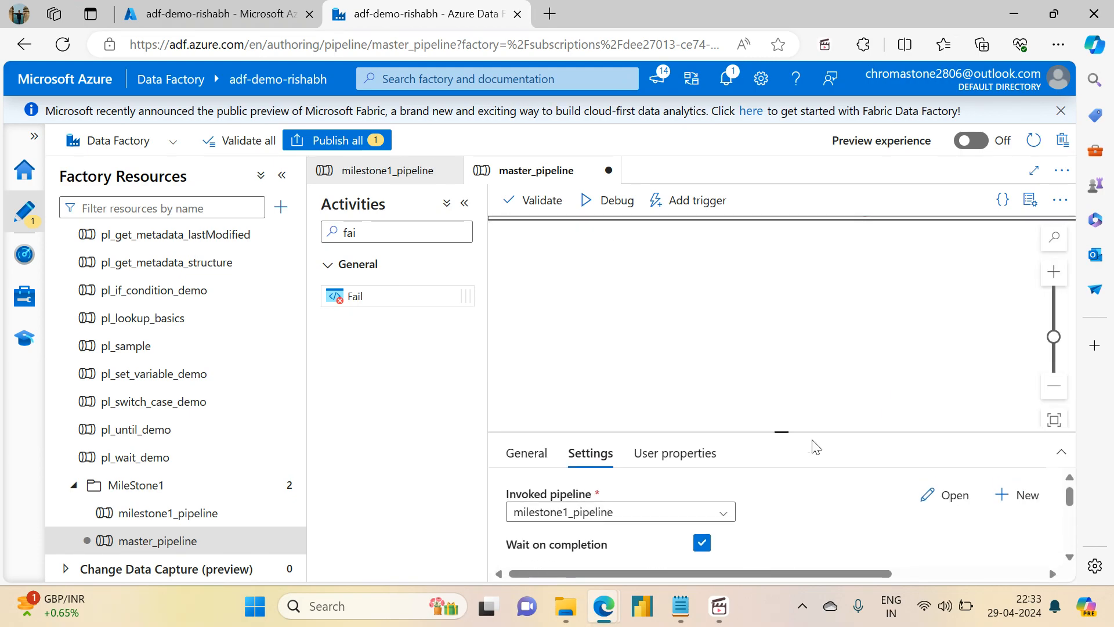
Add a String parameter named hostname to master_pipeline.
{"action": "left_click", "coordinate": [577, 312]}
{"action": "left_click_drag", "start_coordinate": [783, 435], "coordinate": [782, 405]}
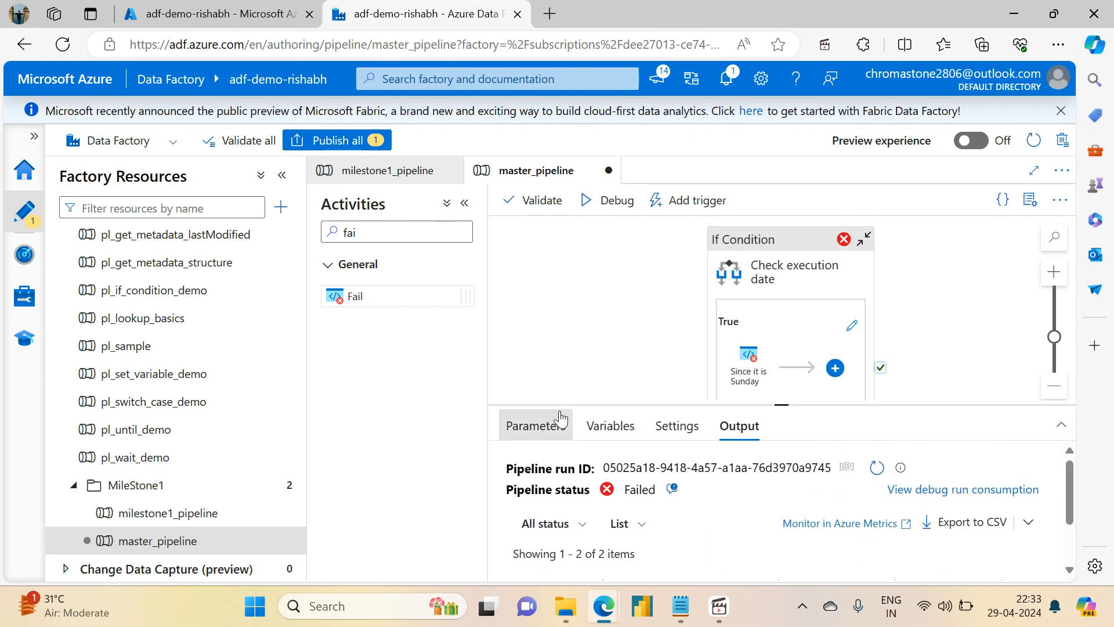
{"action": "left_click", "coordinate": [536, 426]}
{"action": "left_click_drag", "start_coordinate": [778, 404], "coordinate": [744, 180]}
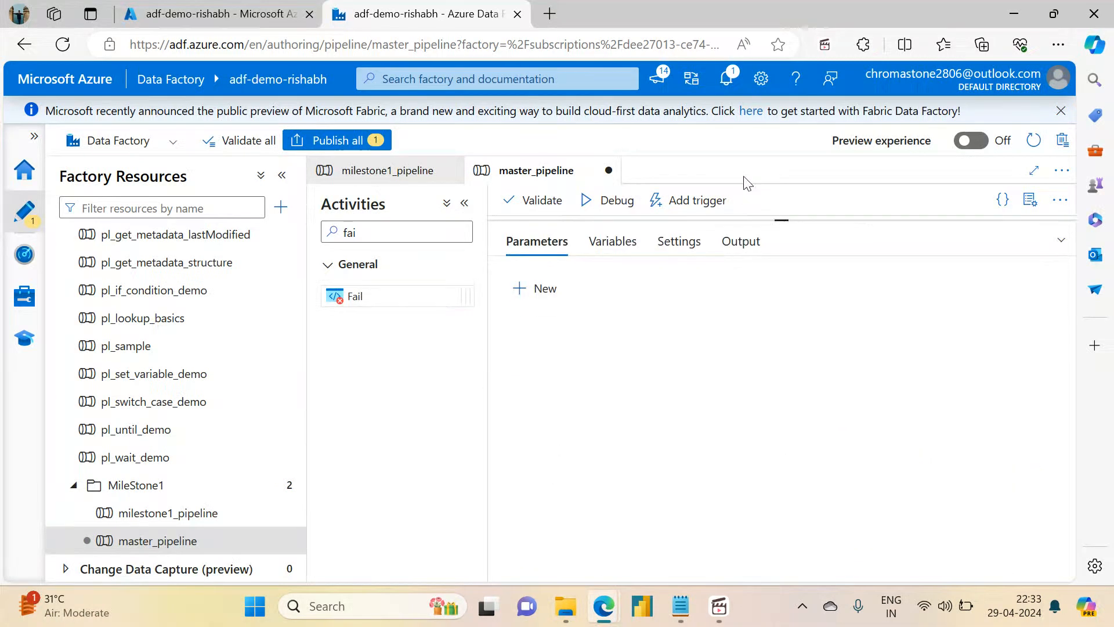
{"action": "left_click", "coordinate": [543, 289]}
{"action": "left_click_drag", "start_coordinate": [580, 334], "coordinate": [577, 340]}
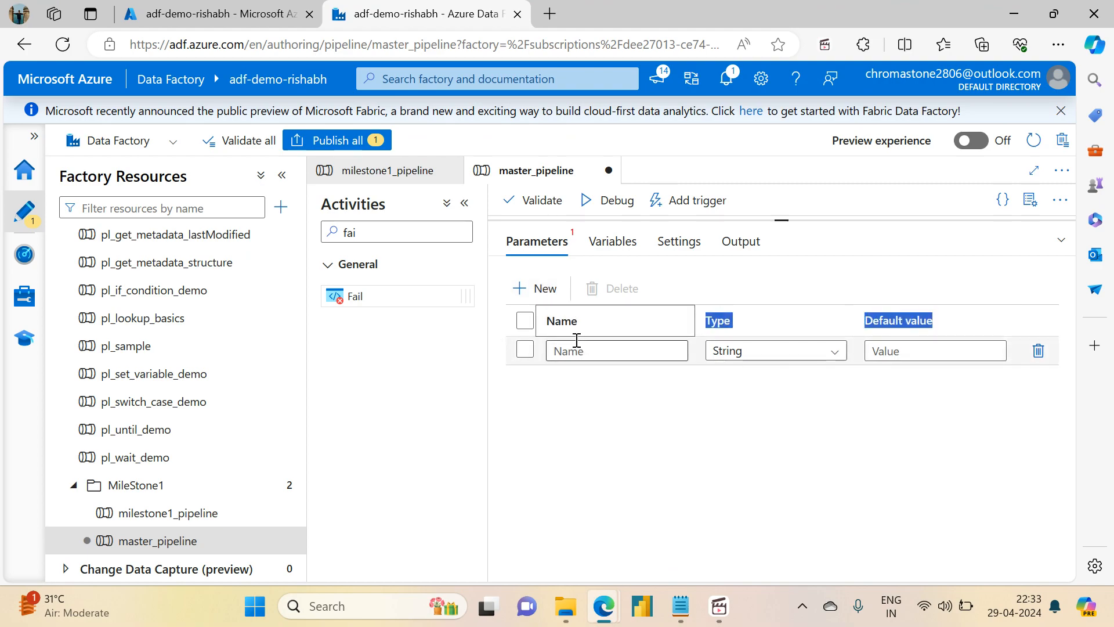
{"action": "left_click", "coordinate": [574, 347]}
{"action": "type", "text": "hos"}
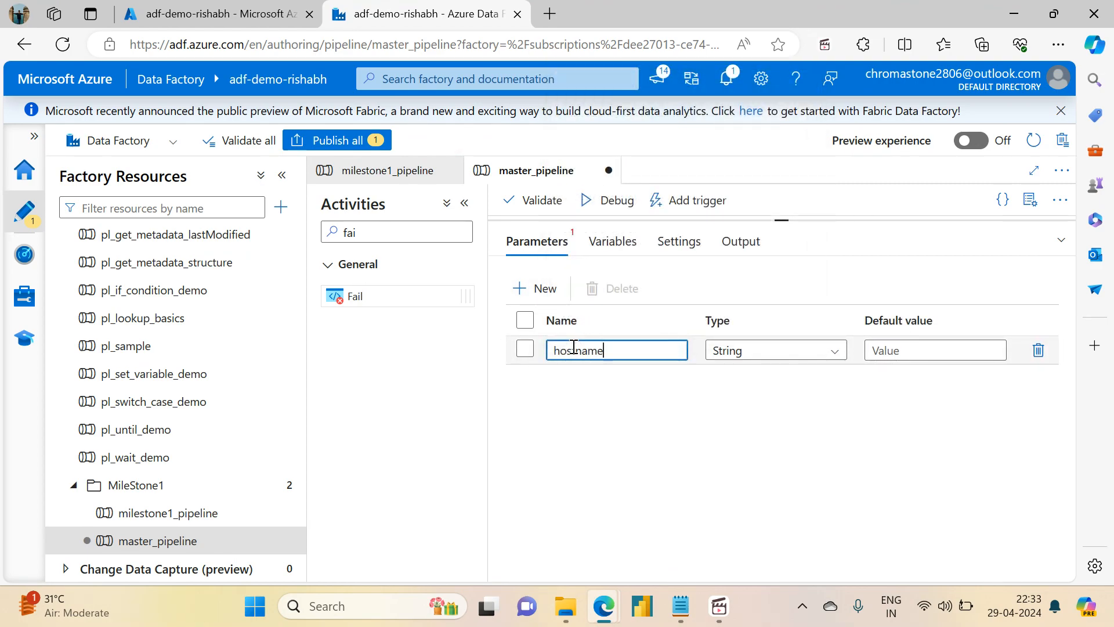
{"action": "type", "text": "tname"}
Add two more String parameters to master_pipeline, named port and username.
{"action": "left_click", "coordinate": [543, 288]}
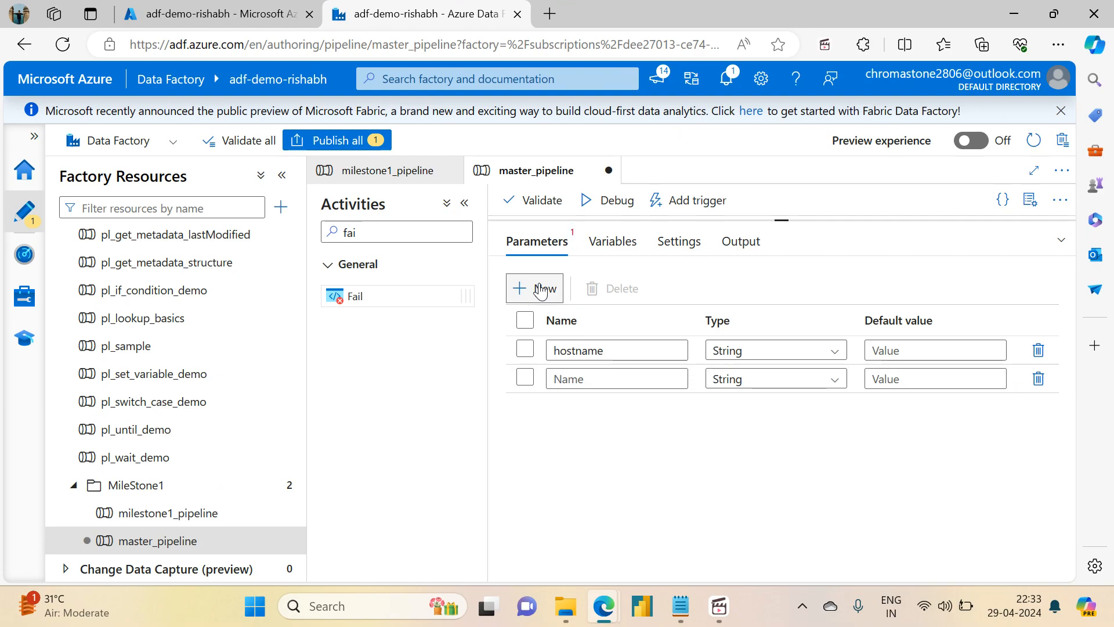
{"action": "left_click", "coordinate": [583, 379]}
{"action": "type", "text": "port"}
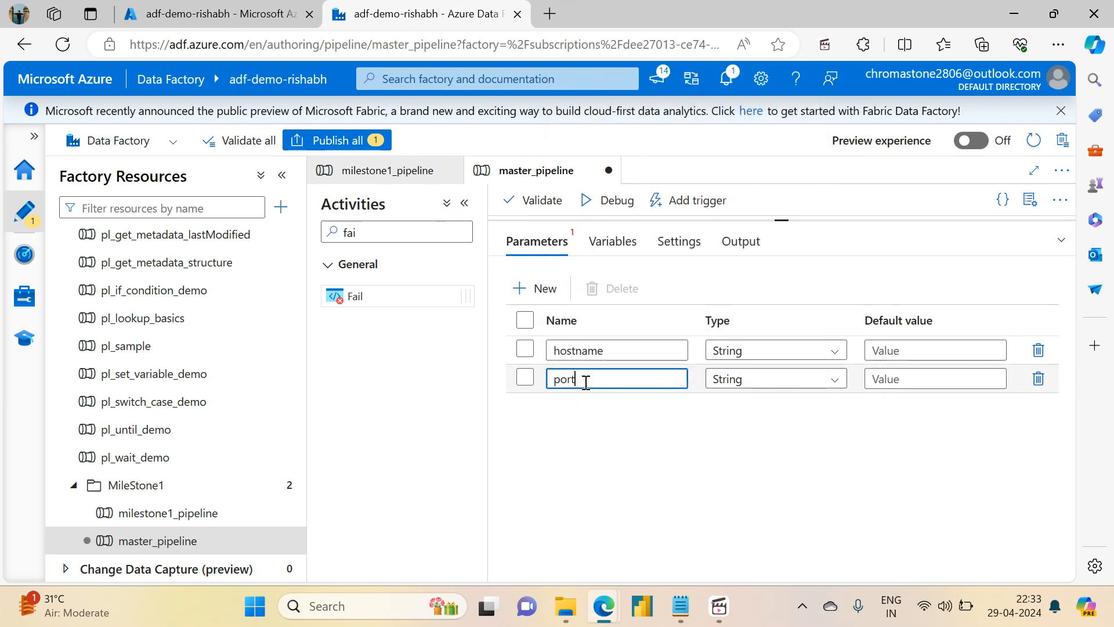
{"action": "left_click", "coordinate": [548, 289]}
{"action": "left_click", "coordinate": [590, 405]}
{"action": "type", "text": "username"}
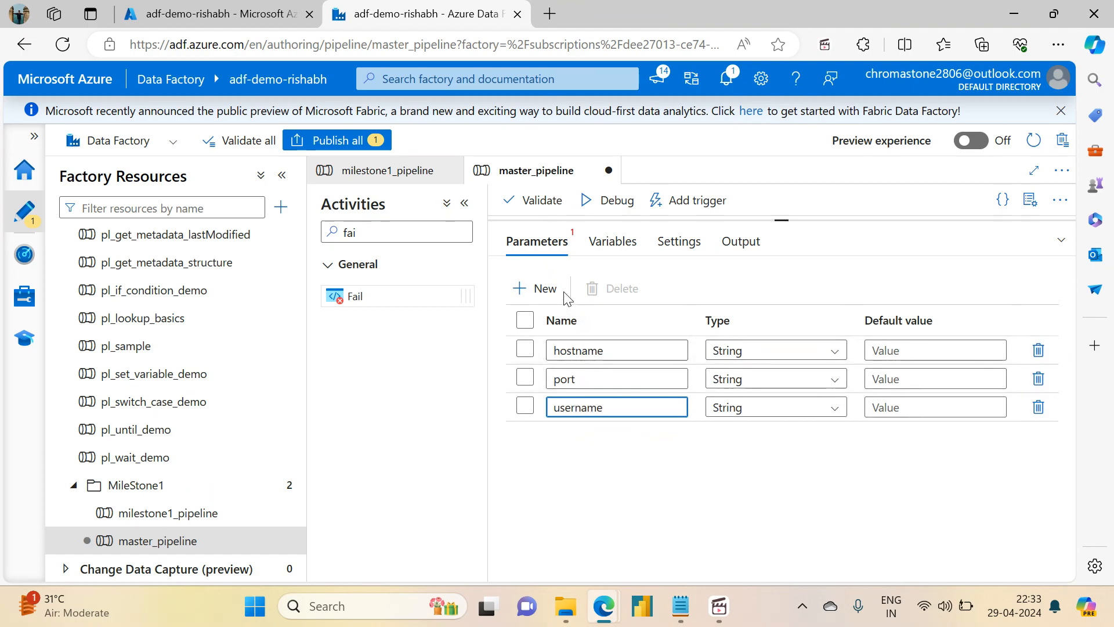
Add a String parameter named filepath to master_pipeline, checking the parameter names in the Execute Ingestion Pipeline activity's settings.
{"action": "left_click", "coordinate": [541, 288]}
{"action": "left_click_drag", "start_coordinate": [781, 220], "coordinate": [782, 473]}
{"action": "left_click", "coordinate": [748, 456]}
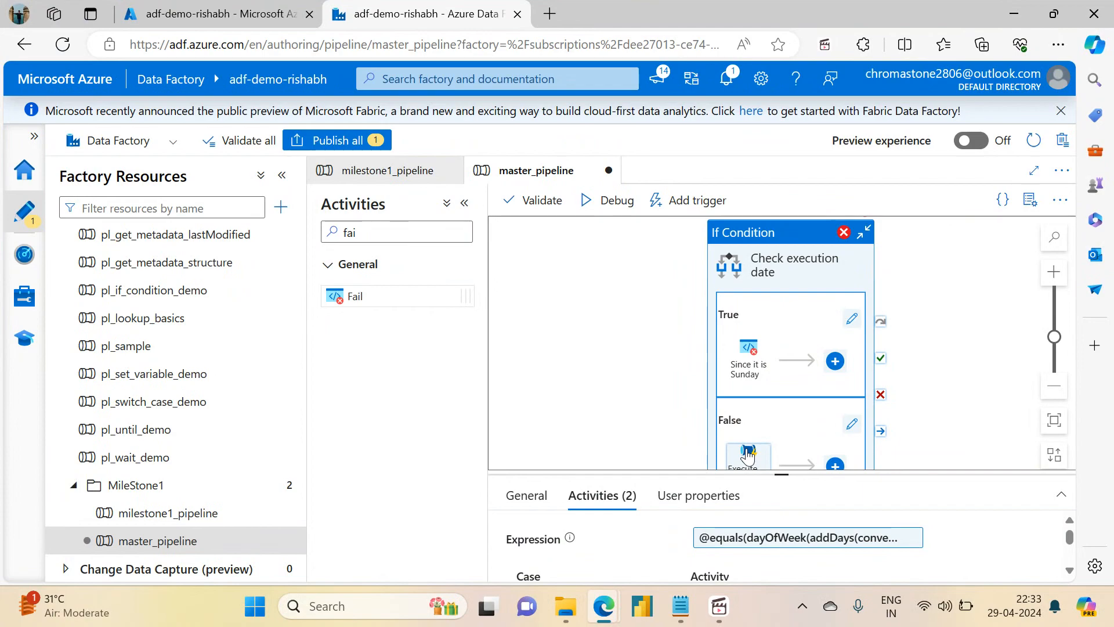
{"action": "left_click", "coordinate": [749, 457]}
{"action": "left_click_drag", "start_coordinate": [777, 474], "coordinate": [744, 140]}
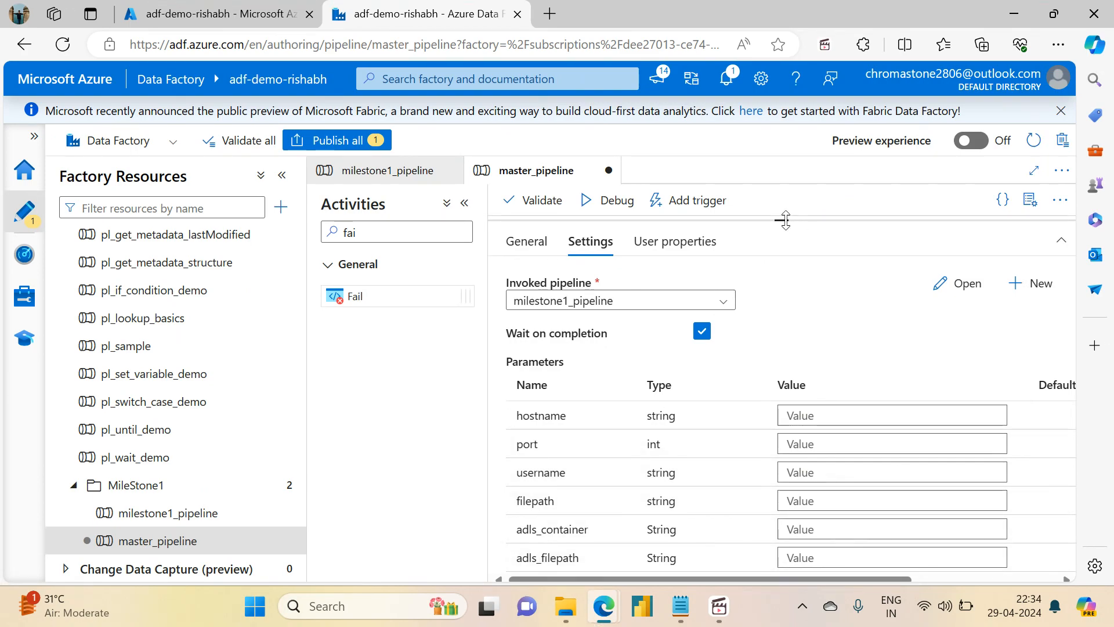
{"action": "left_click_drag", "start_coordinate": [783, 372], "coordinate": [781, 221]}
{"action": "left_click", "coordinate": [598, 388]}
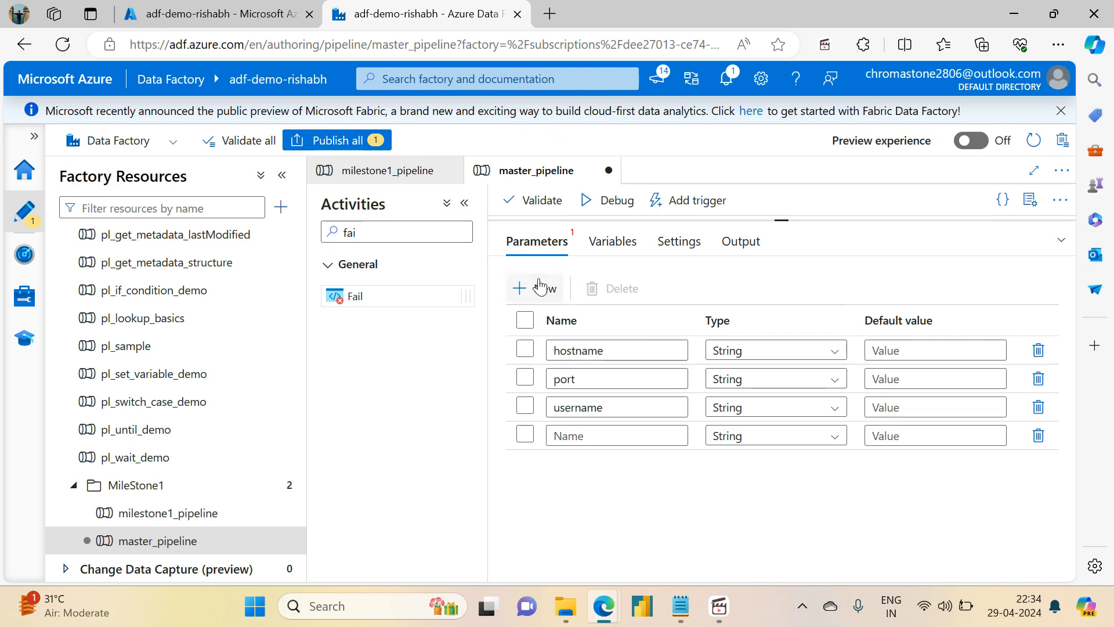
{"action": "left_click", "coordinate": [583, 434]}
{"action": "type", "text": "if"}
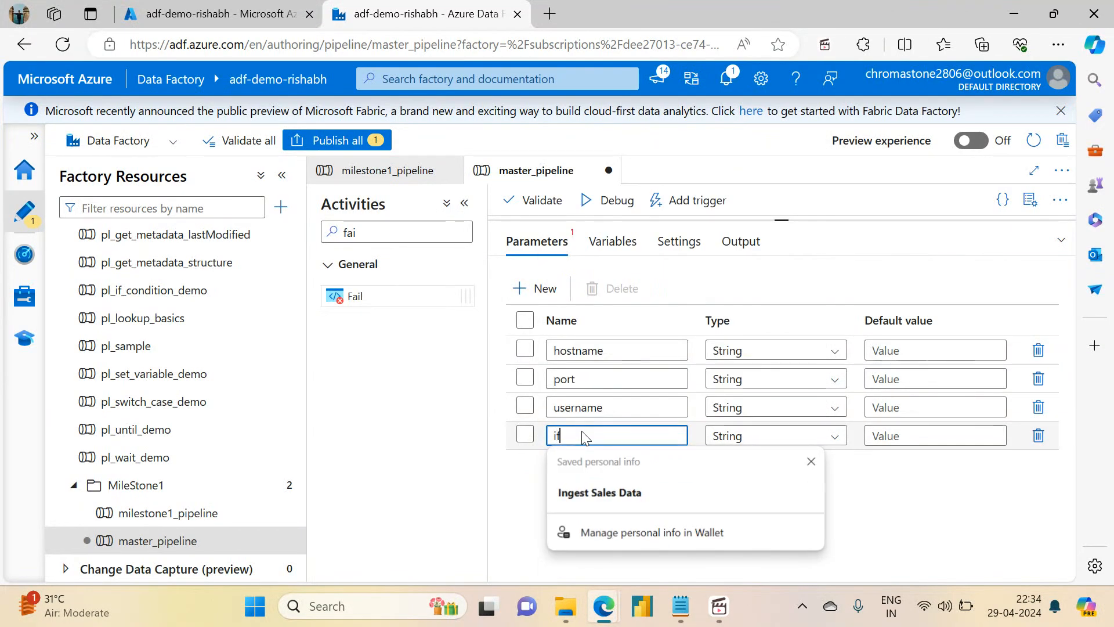
{"action": "type", "text": "ela"}
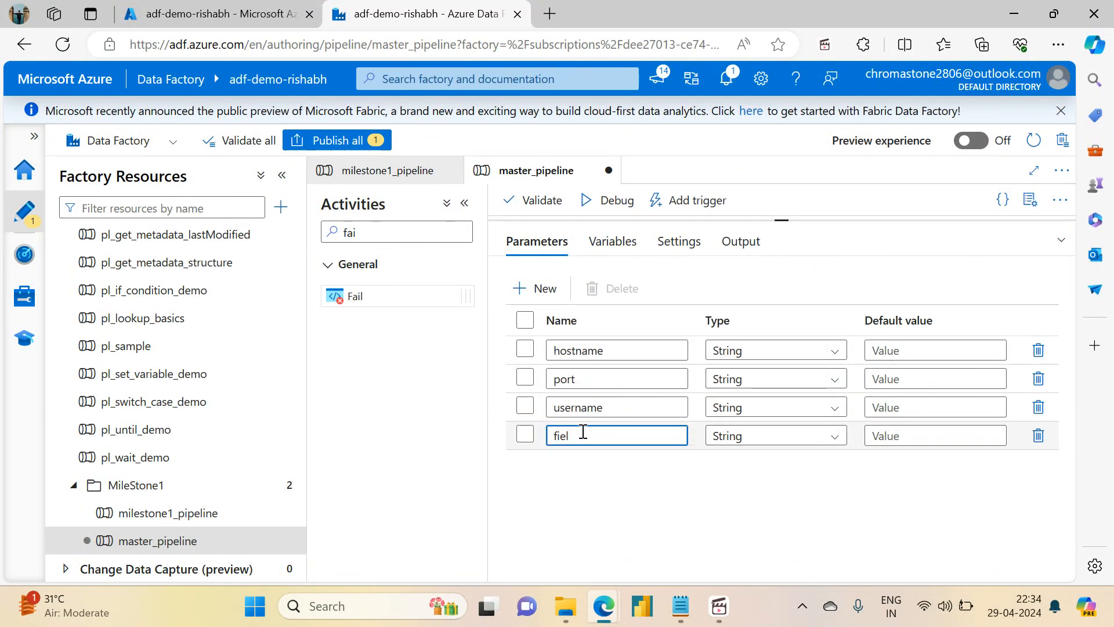
{"action": "key", "text": "BackSpace"}
{"action": "type", "text": "lepath"}
Add String parameters named adls_container and adls_filepath to master_pipeline.
{"action": "left_click", "coordinate": [537, 289]}
{"action": "left_click", "coordinate": [564, 465]}
{"action": "type", "text": "adls_container"}
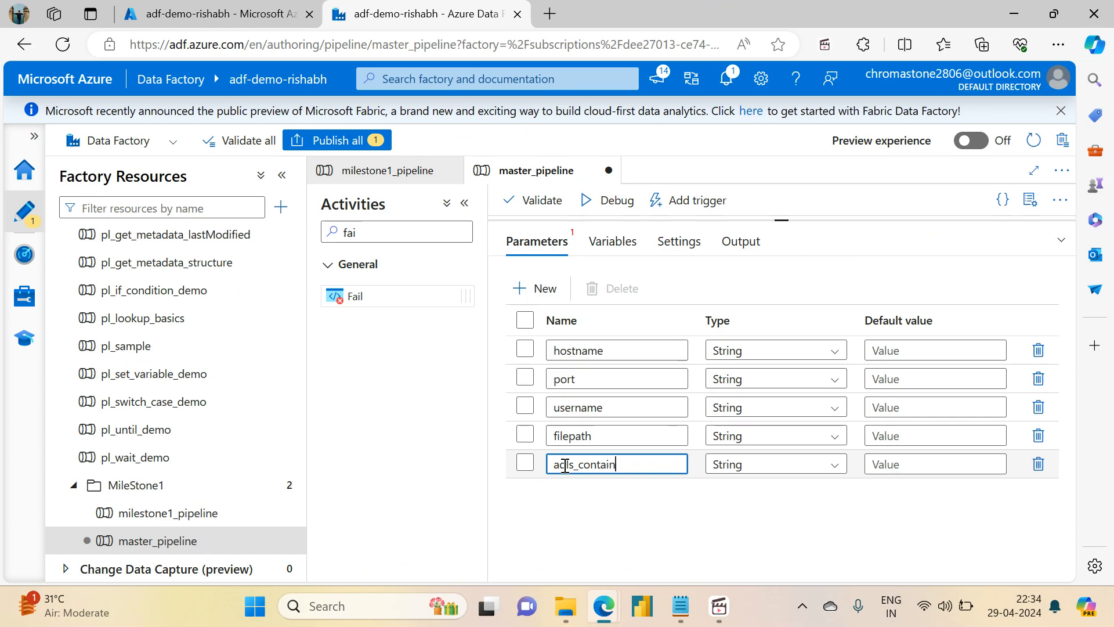
{"action": "left_click", "coordinate": [538, 292]}
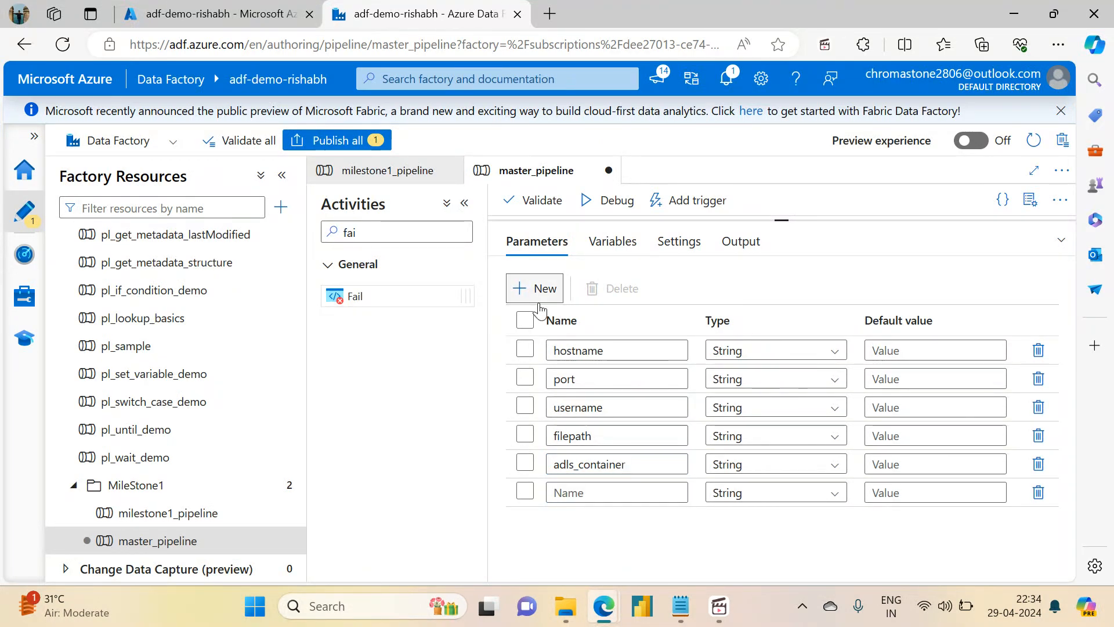
{"action": "type", "text": "adls_"}
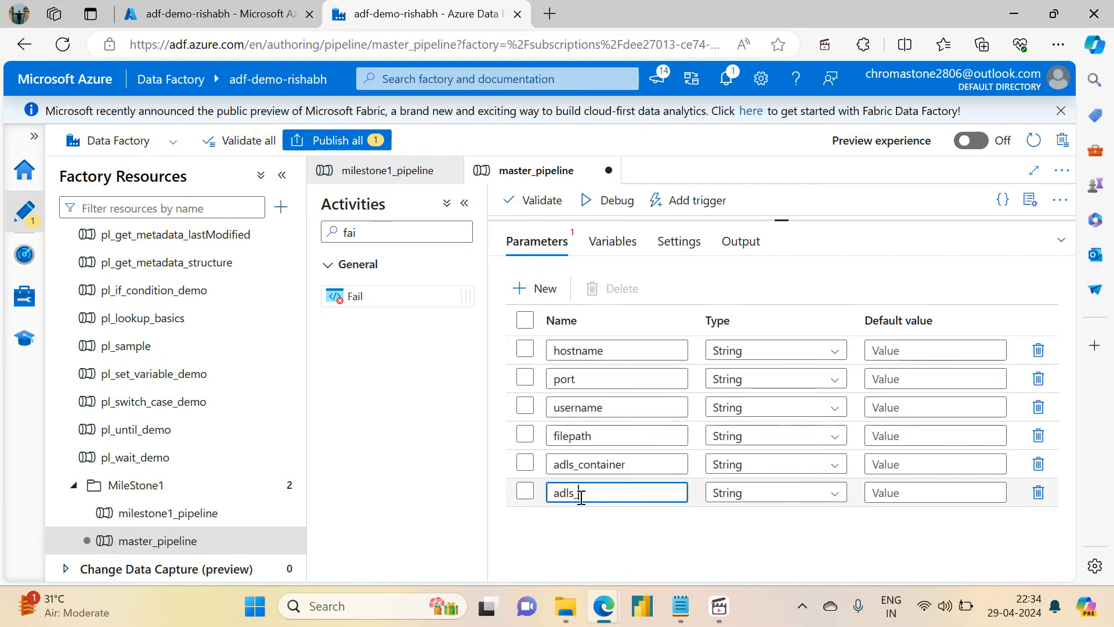
{"action": "type", "text": "filepath"}
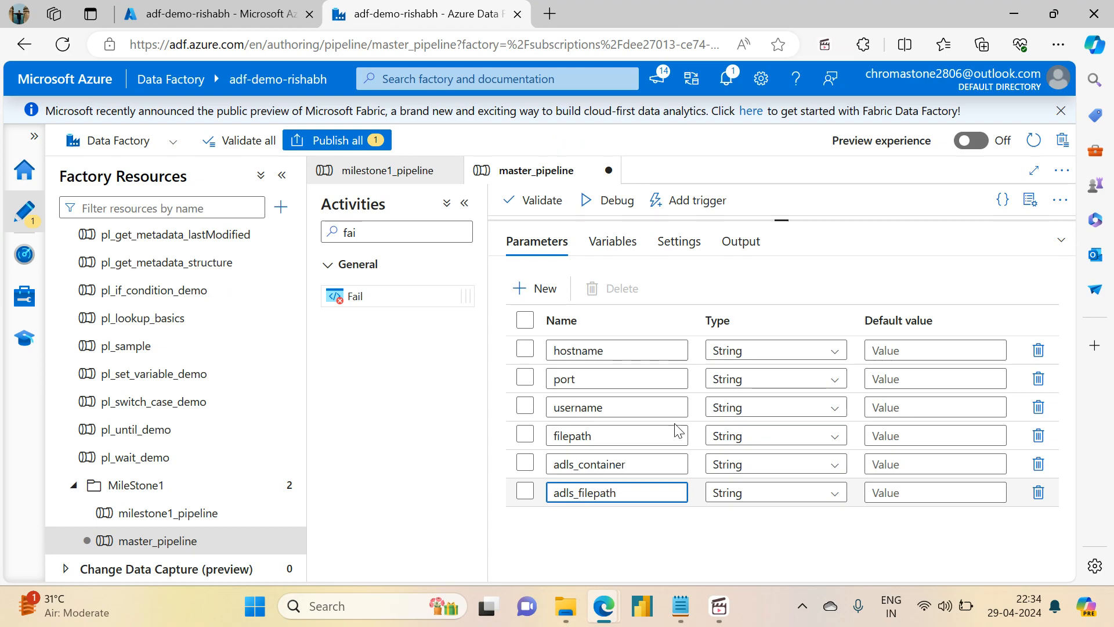
Set the default value of the hostname parameter to dummy and of the port parameter to 22.
{"action": "left_click", "coordinate": [911, 352]}
{"action": "type", "text": "d"}
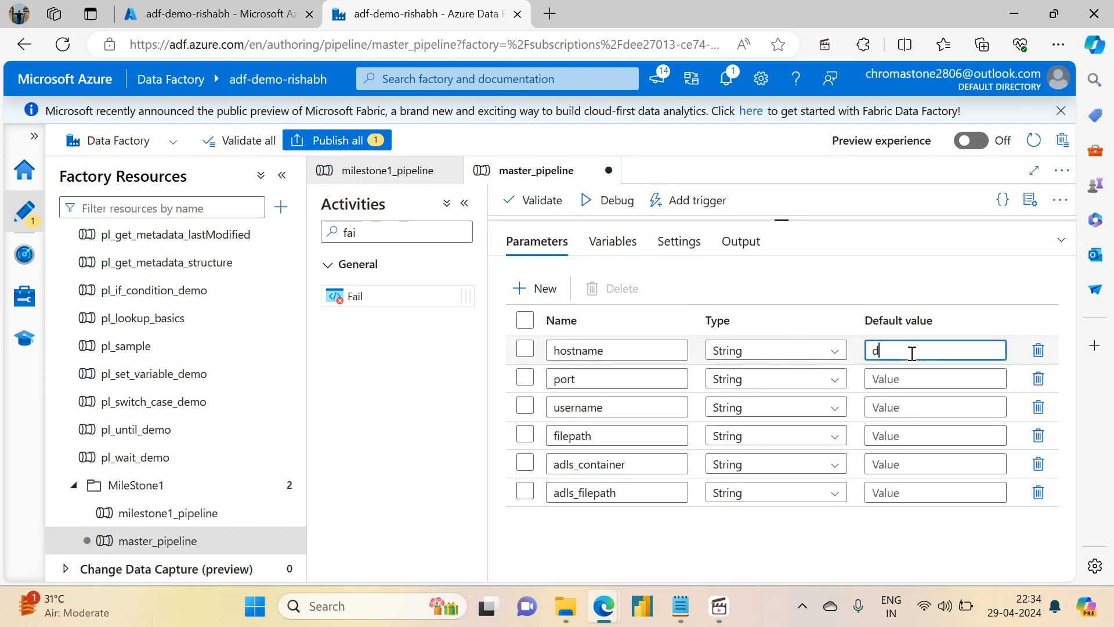
{"action": "type", "text": "ummy"}
{"action": "key", "text": "Tab"}
{"action": "left_click", "coordinate": [916, 379]}
{"action": "type", "text": "22"}
Copy the hostname default value dummy into the username, filepath, adls_container and adls_filepath parameters.
{"action": "left_click_drag", "start_coordinate": [927, 343], "coordinate": [828, 349]}
{"action": "key", "text": "ctrl+c"}
{"action": "left_click", "coordinate": [875, 401]}
{"action": "key", "text": "ctrl+v"}
{"action": "left_click", "coordinate": [889, 435]}
{"action": "key", "text": "ctrl+v"}
{"action": "left_click", "coordinate": [886, 464]}
{"action": "key", "text": "ctrl+v"}
{"action": "left_click", "coordinate": [886, 490]}
{"action": "key", "text": "ctrl+v"}
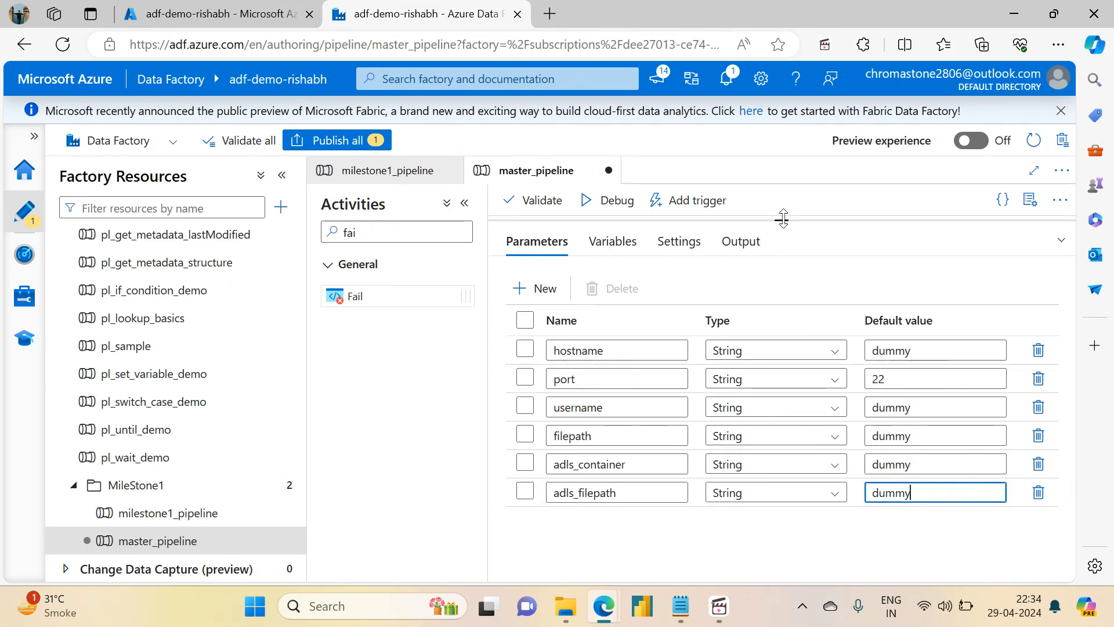
Run master_pipeline in debug mode with the default parameter values and refresh the run output.
{"action": "left_click_drag", "start_coordinate": [783, 218], "coordinate": [782, 458]}
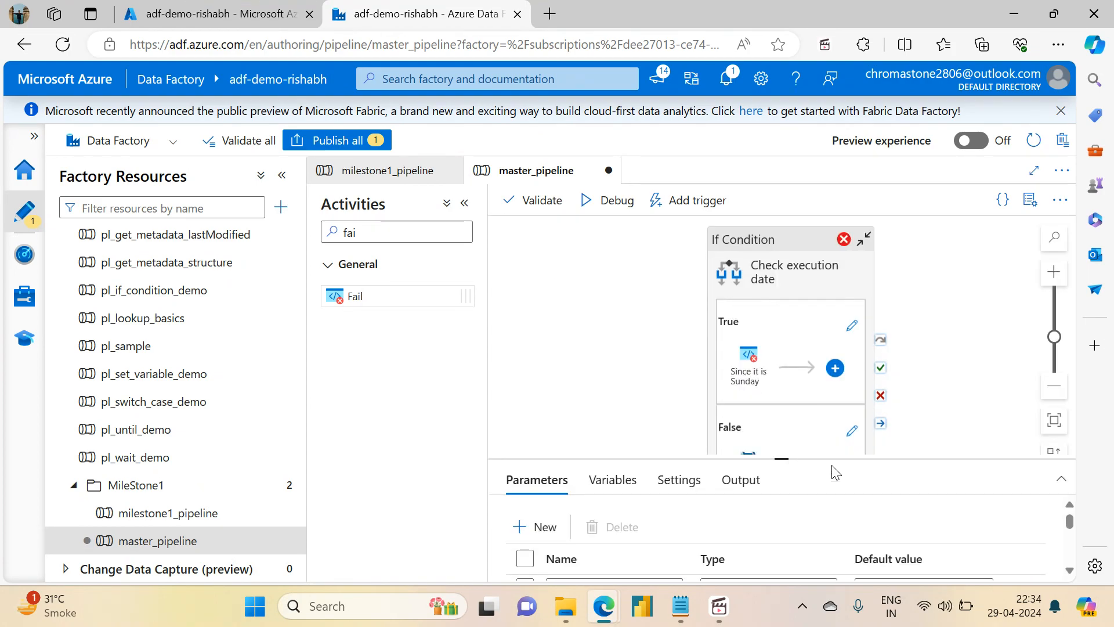
{"action": "left_click", "coordinate": [610, 200]}
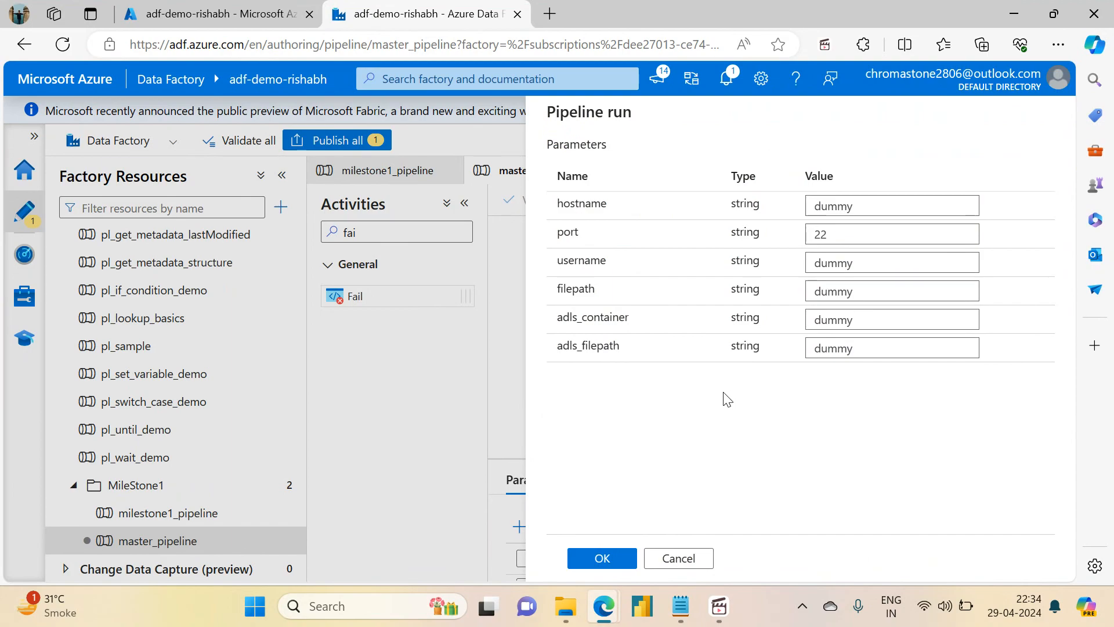
{"action": "left_click", "coordinate": [602, 558]}
{"action": "left_click_drag", "start_coordinate": [780, 459], "coordinate": [782, 314]}
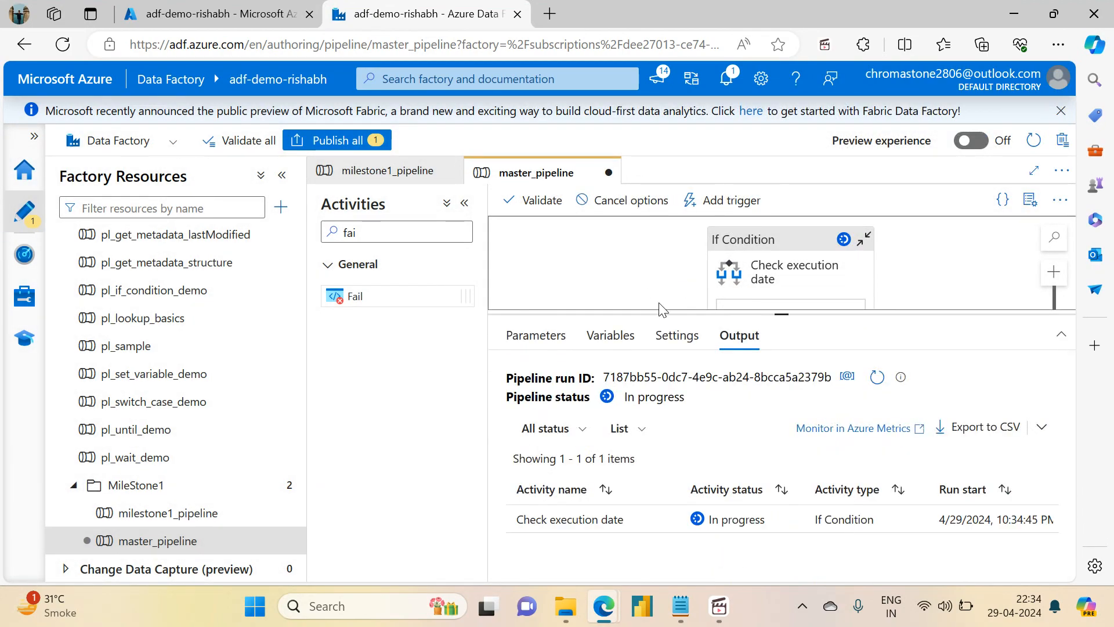
{"action": "left_click", "coordinate": [876, 377]}
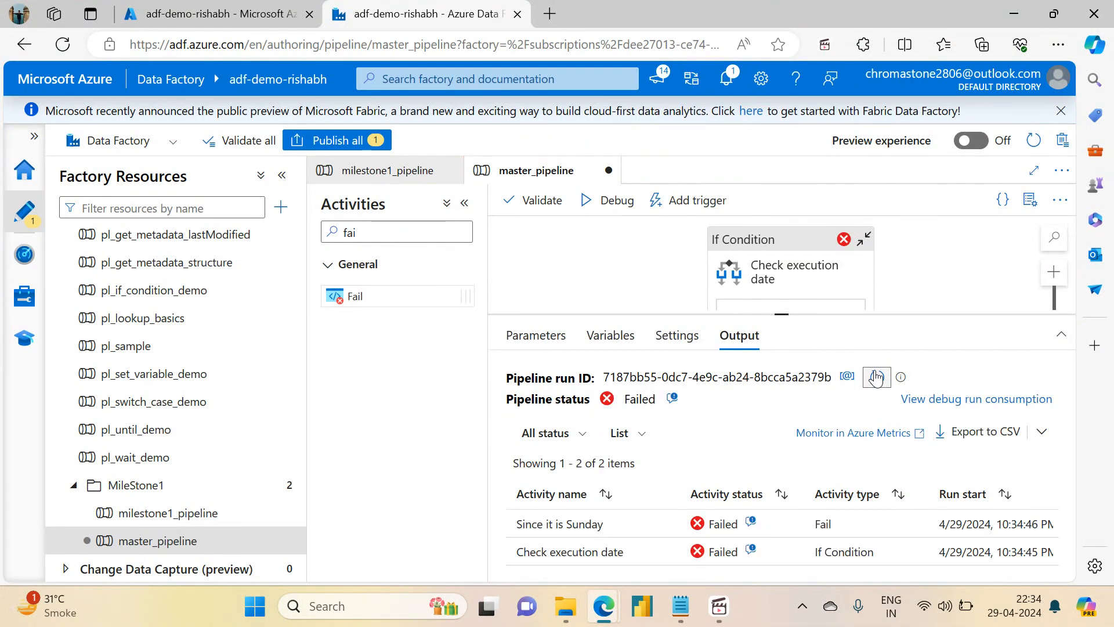
Read the error details of the Since it is Sunday and Check execution date activities in the debug output.
{"action": "left_click", "coordinate": [752, 524]}
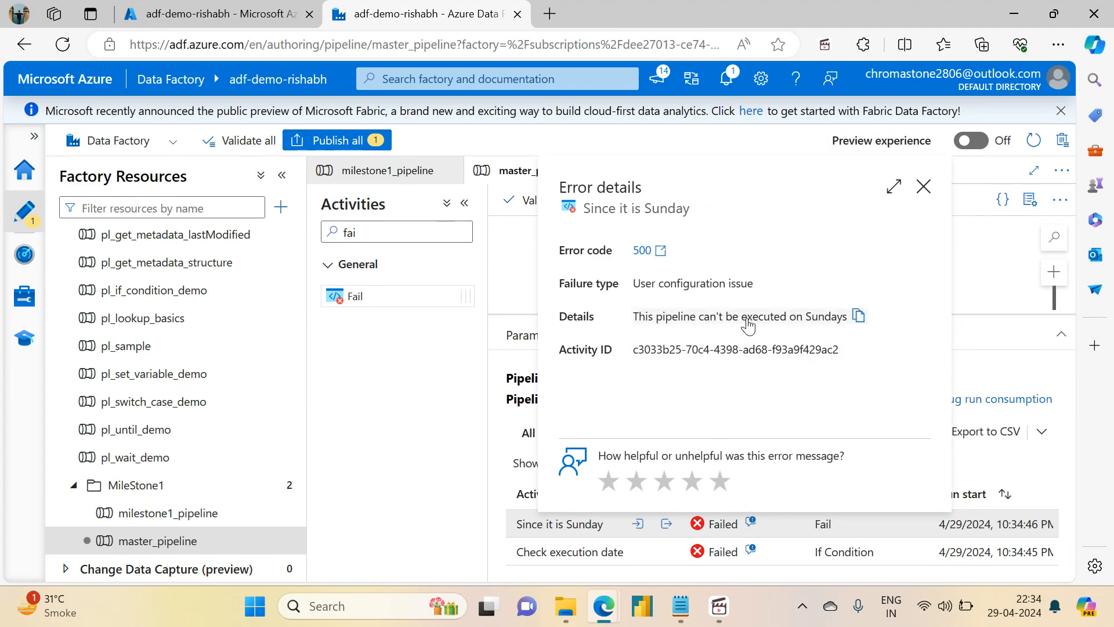
{"action": "left_click", "coordinate": [923, 187]}
{"action": "left_click", "coordinate": [755, 554]}
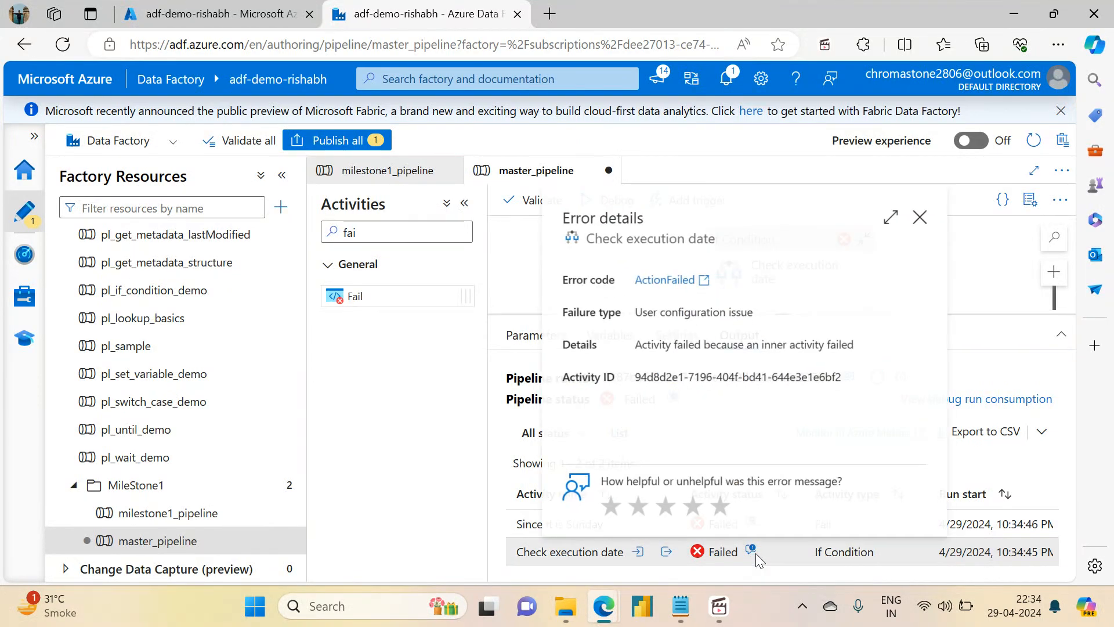
{"action": "left_click", "coordinate": [922, 220]}
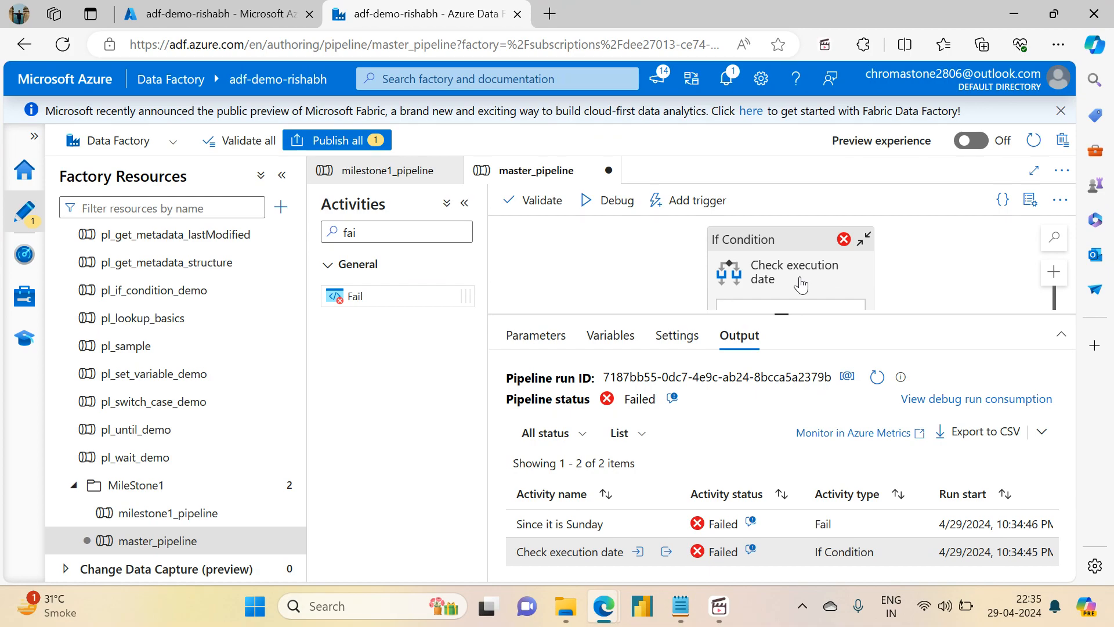
Switch to the Azure portal, open the project-vm virtual machine from the recent resources and start it.
{"action": "left_click", "coordinate": [262, 8]}
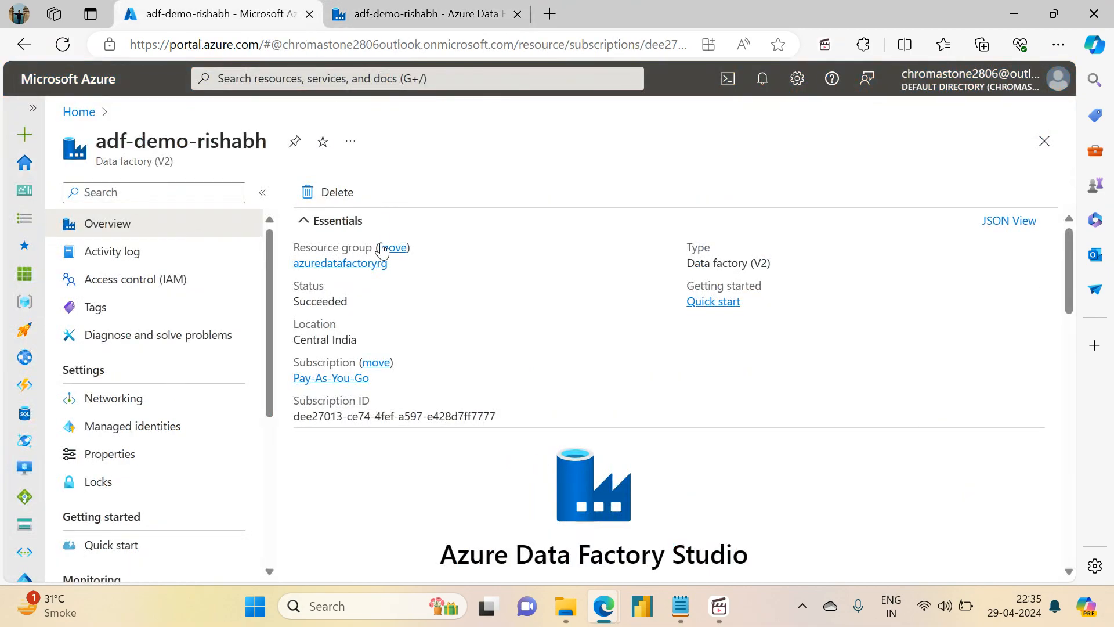
{"action": "left_click", "coordinate": [79, 112]}
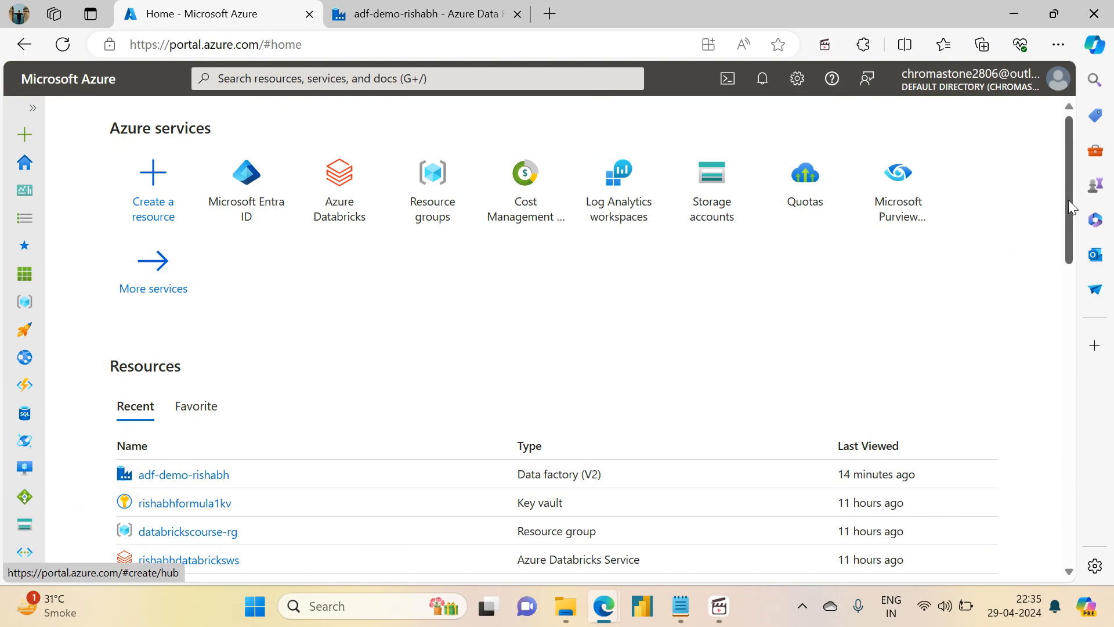
{"action": "scroll", "coordinate": [1068, 199], "scroll_direction": "down", "scroll_amount": 5}
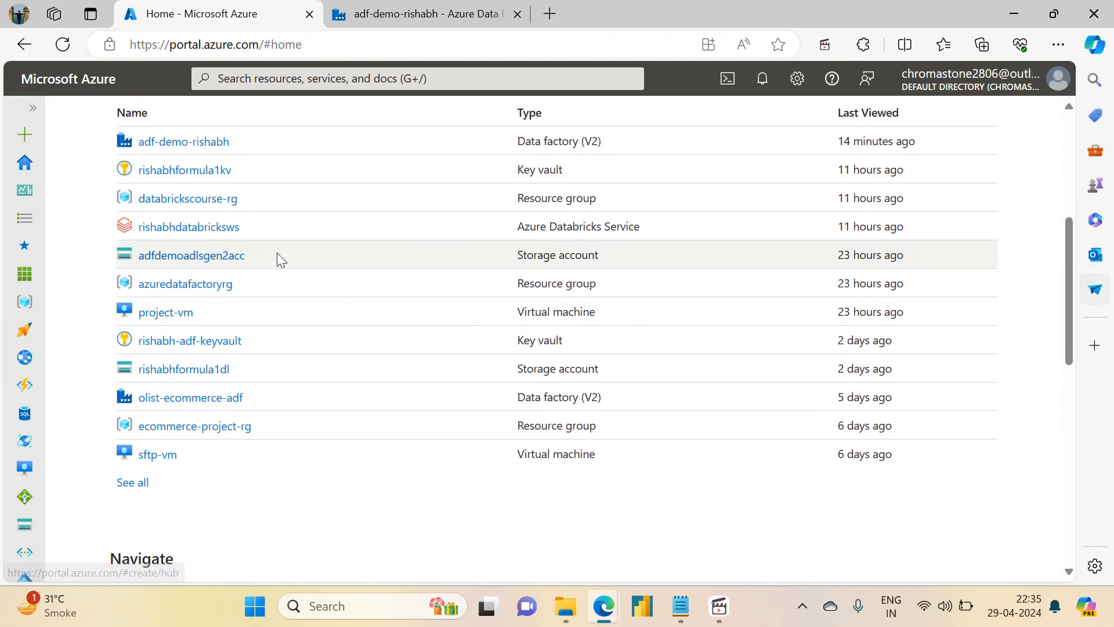
{"action": "left_click", "coordinate": [162, 315]}
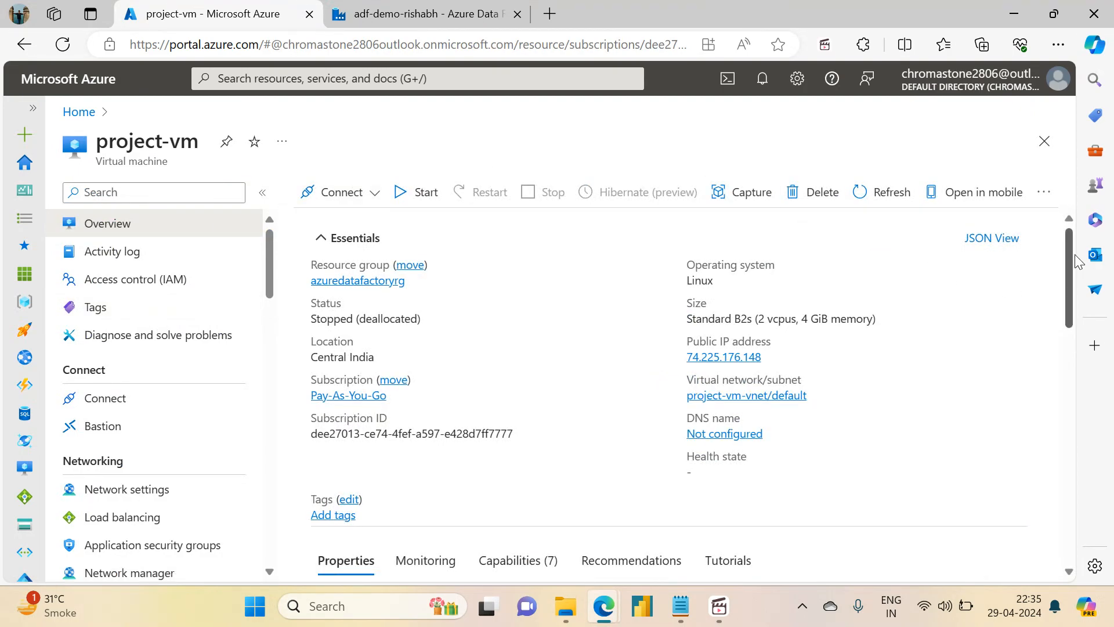
{"action": "scroll", "coordinate": [1073, 261], "scroll_direction": "down", "scroll_amount": 4}
{"action": "scroll", "coordinate": [1072, 262], "scroll_direction": "up", "scroll_amount": 4}
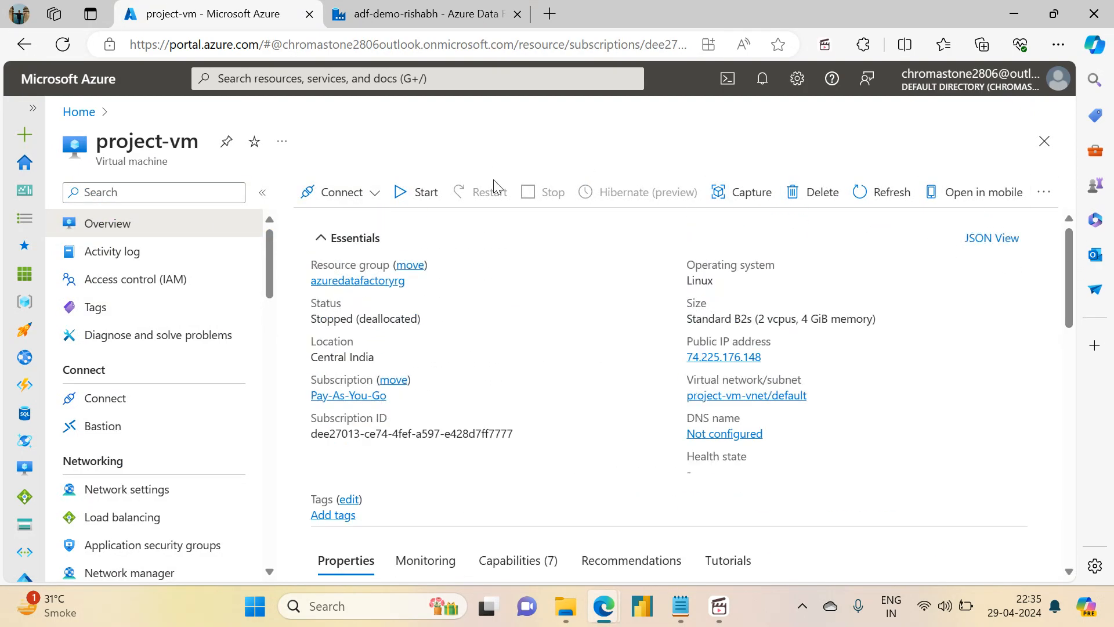
{"action": "left_click", "coordinate": [422, 195]}
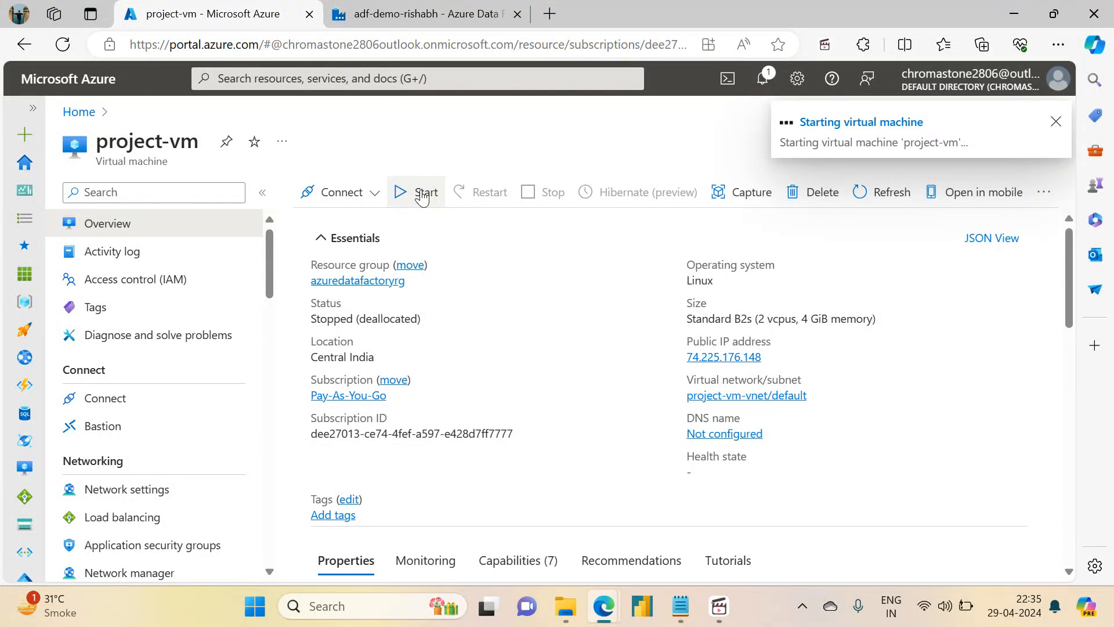
{"action": "left_click", "coordinate": [421, 191]}
{"action": "left_click", "coordinate": [422, 191]}
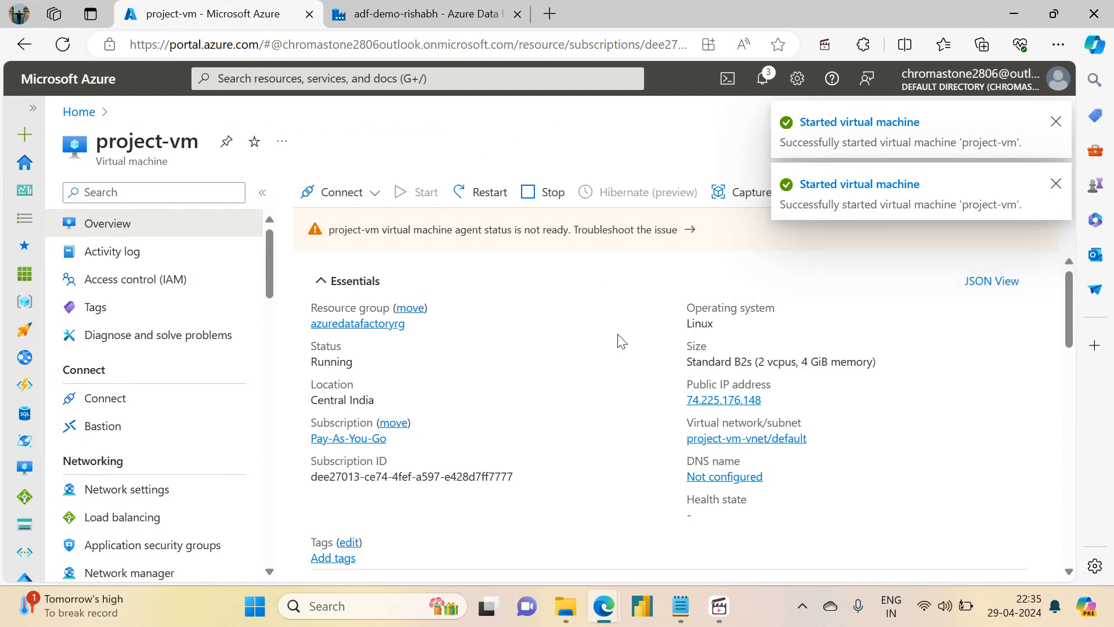
Launch WinSCP and set the SFTP login's host name to the public IP address copied from project-vm's overview.
{"action": "left_click", "coordinate": [397, 619]}
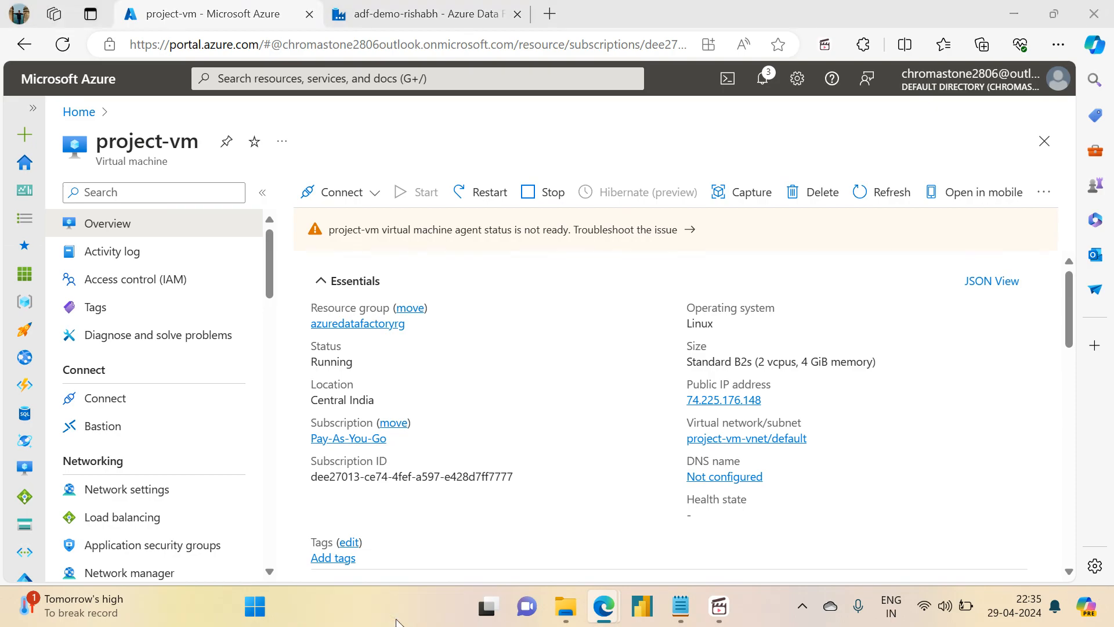
{"action": "type", "text": "WinSCP"}
{"action": "key", "text": "Return"}
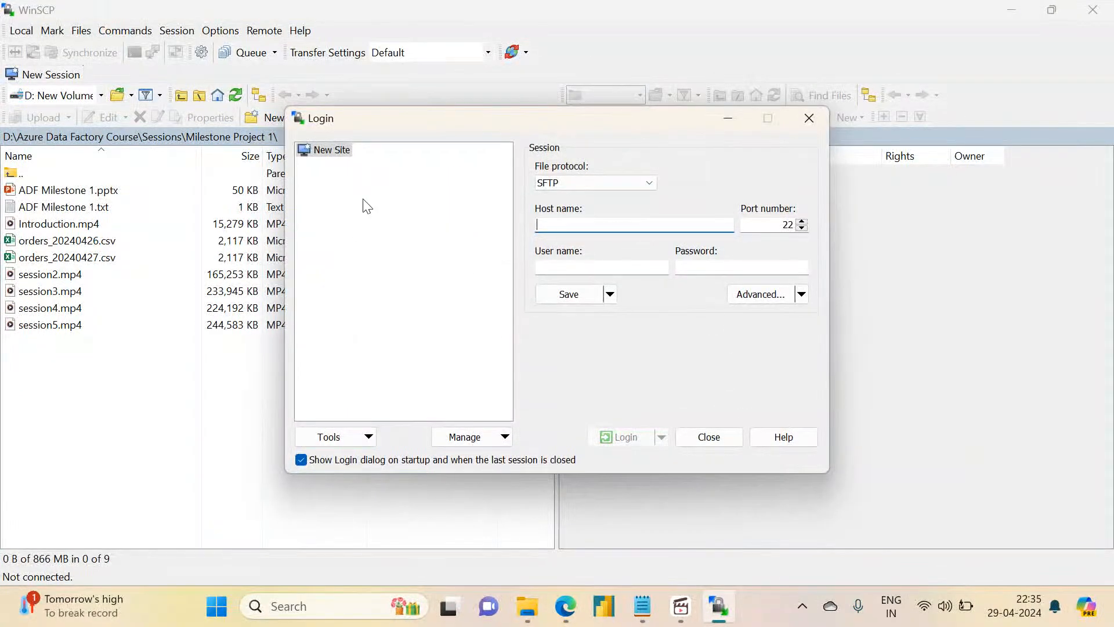
{"action": "mouse_move", "coordinate": [565, 607]}
{"action": "left_click", "coordinate": [449, 505]}
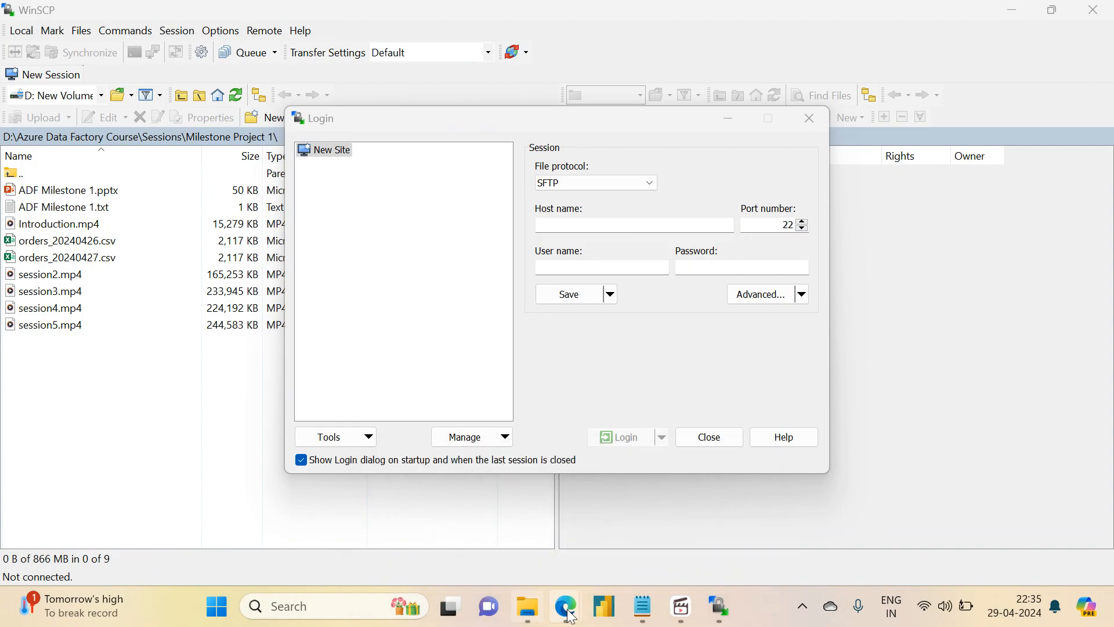
{"action": "mouse_move", "coordinate": [571, 620]}
{"action": "left_click", "coordinate": [498, 524]}
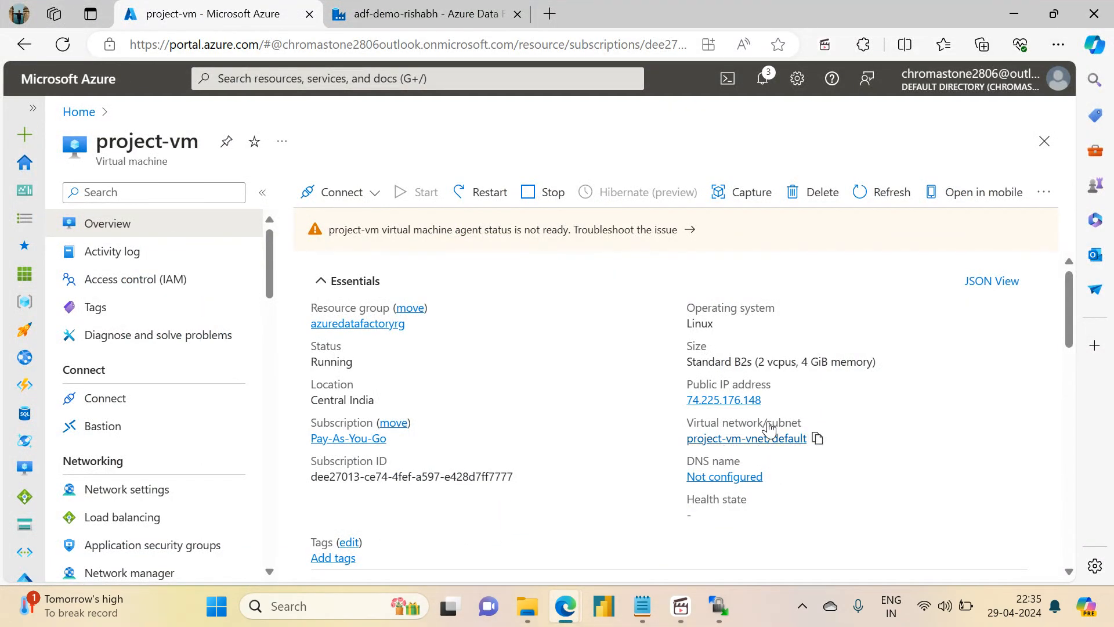
{"action": "left_click", "coordinate": [772, 401]}
{"action": "mouse_move", "coordinate": [719, 607]}
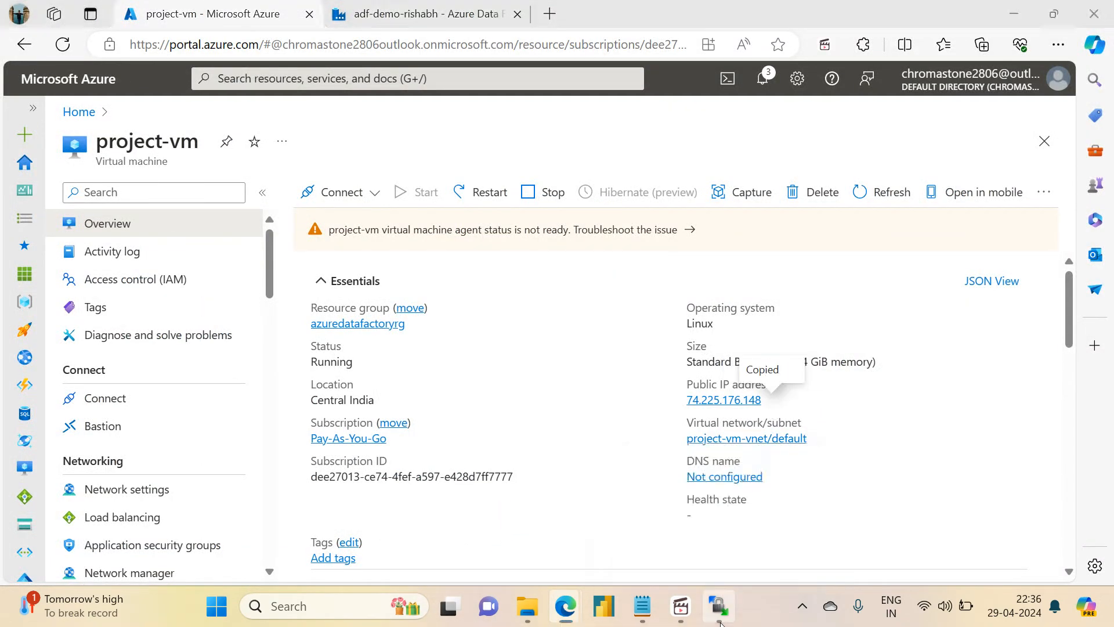
{"action": "left_click", "coordinate": [686, 519]}
{"action": "key", "text": "ctrl+v"}
Enter projectadmin as the user name, type the account password and log in to the SFTP server.
{"action": "left_click", "coordinate": [612, 266]}
{"action": "type", "text": "-pr"}
{"action": "key", "text": "BackSpace"}
{"action": "key", "text": "BackSpace"}
{"action": "key", "text": "BackSpace"}
{"action": "type", "text": "proje"}
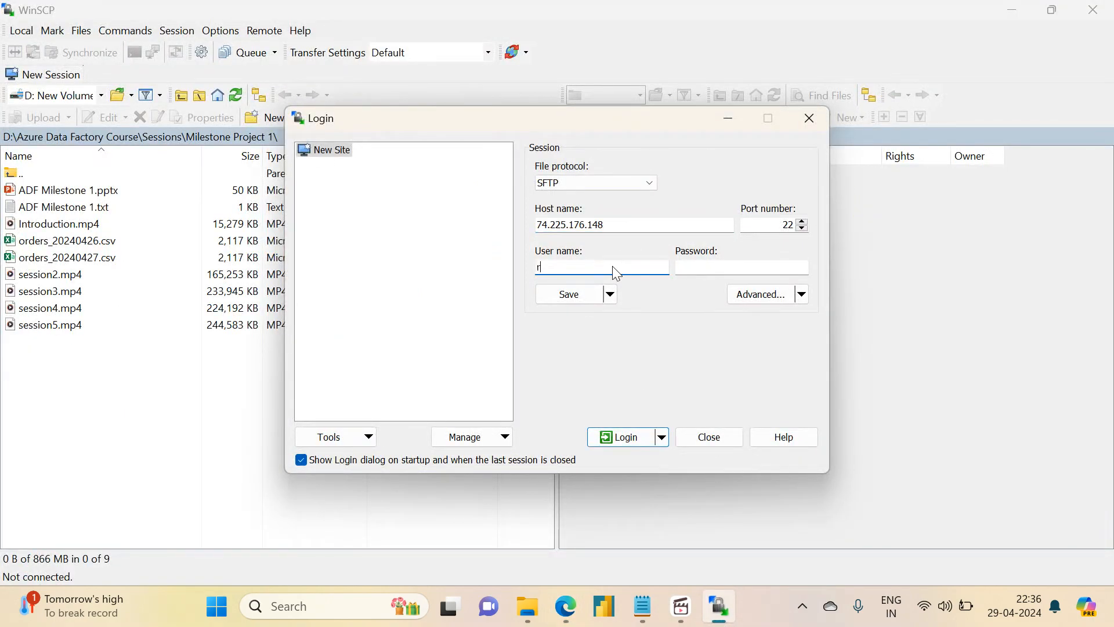
{"action": "type", "text": "ctadmin"}
{"action": "key", "text": "Tab"}
{"action": "type", "text": "•••••••••••••"}
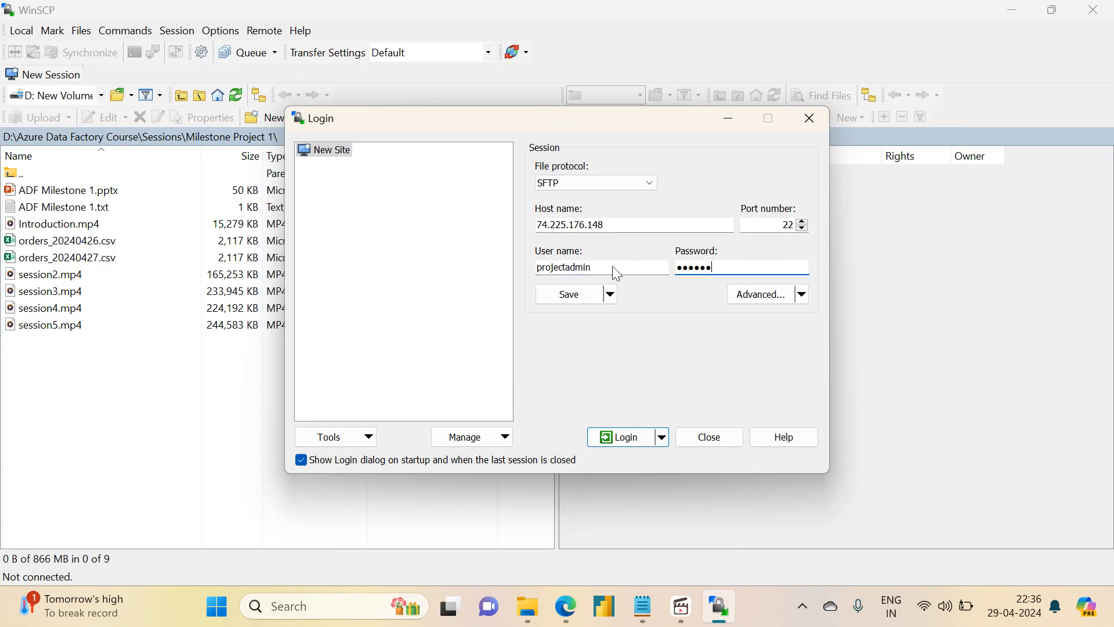
{"action": "type", "text": "•••"}
{"action": "key", "text": "Return"}
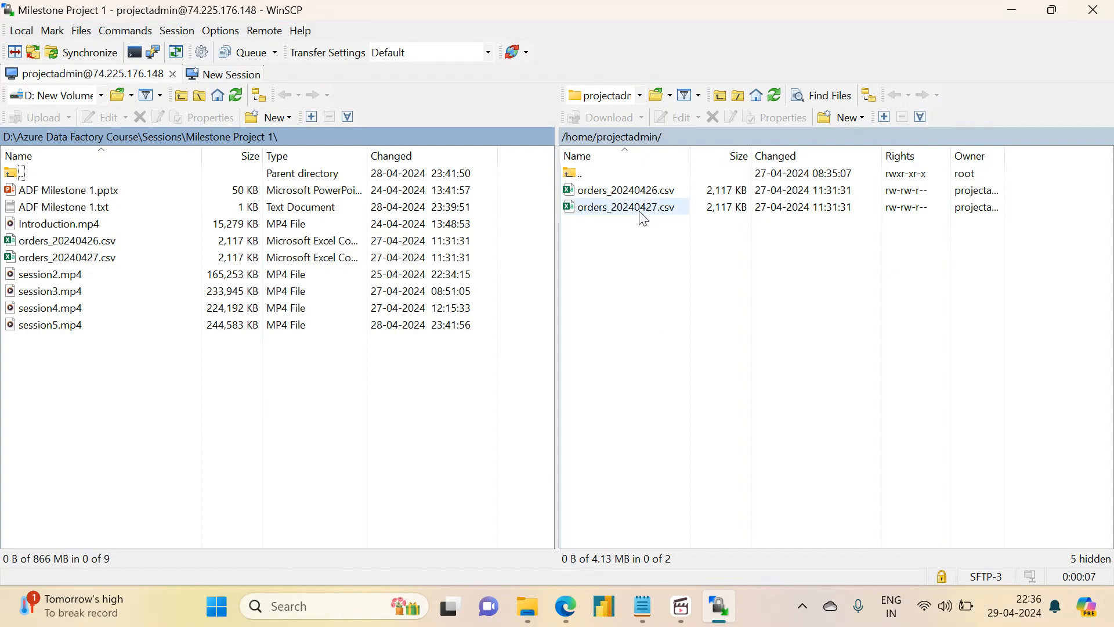
{"action": "left_click", "coordinate": [1005, 13]}
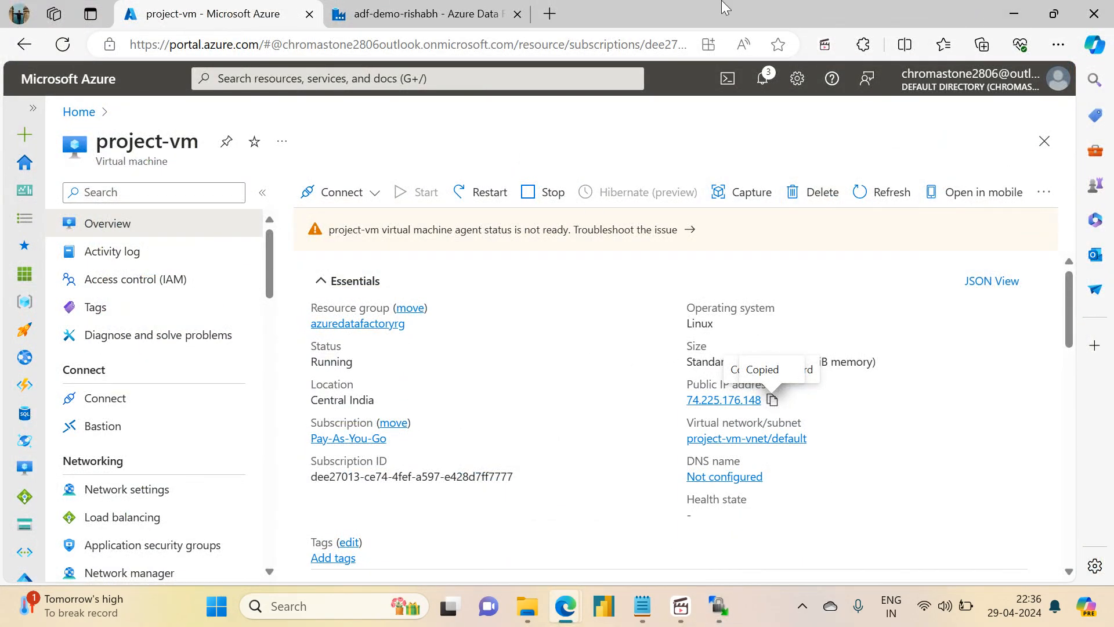
{"action": "left_click", "coordinate": [424, 14]}
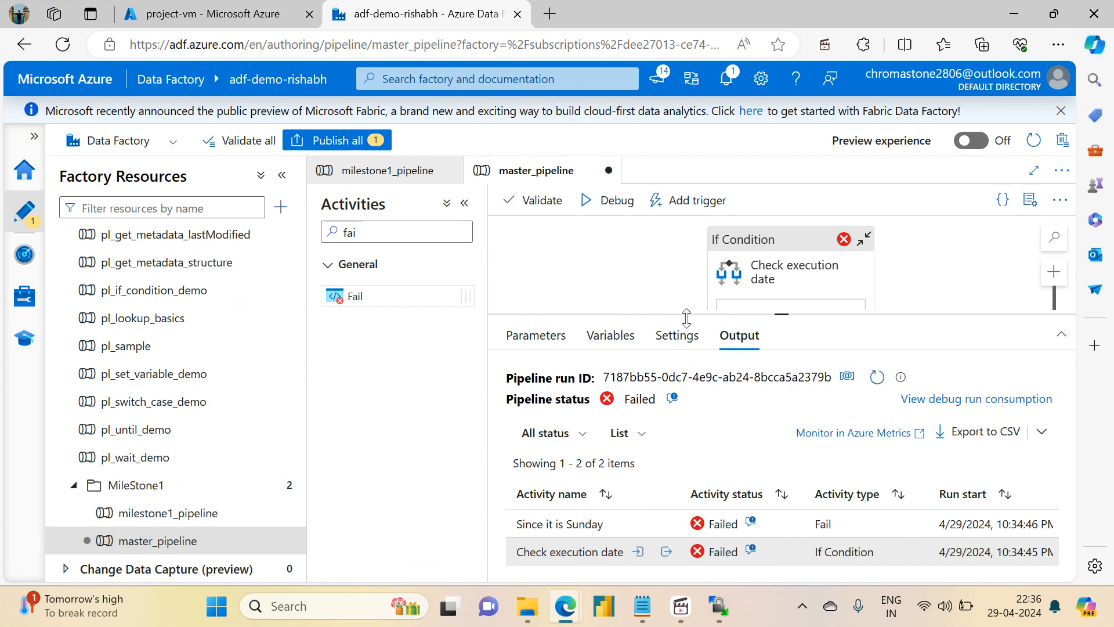
{"action": "left_click_drag", "start_coordinate": [782, 312], "coordinate": [733, 355]}
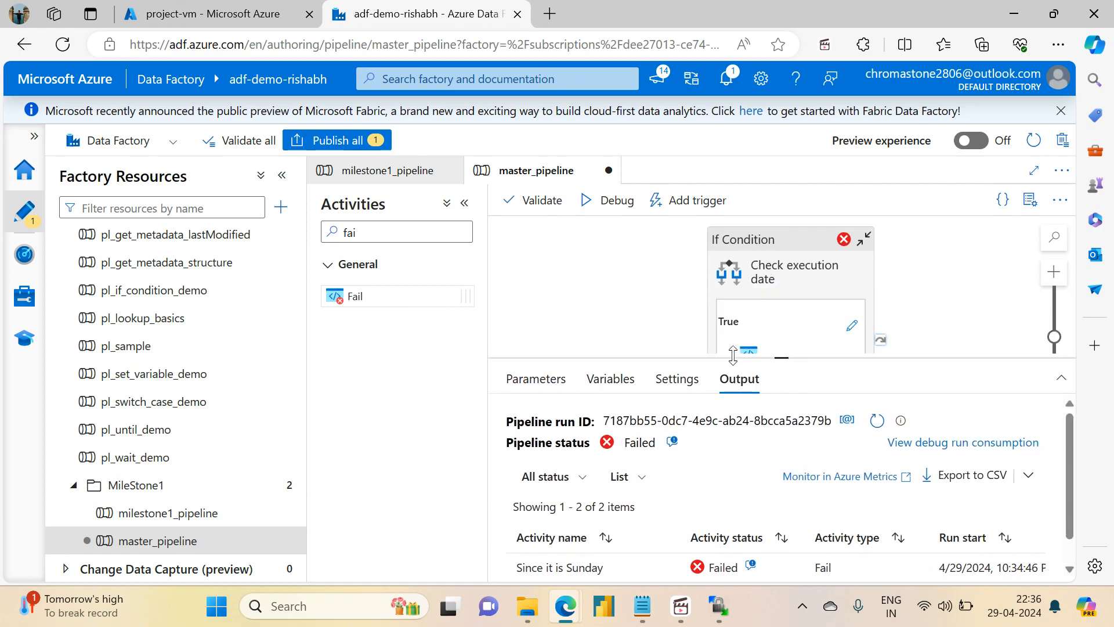
{"action": "left_click", "coordinate": [771, 259]}
{"action": "left_click", "coordinate": [751, 424]}
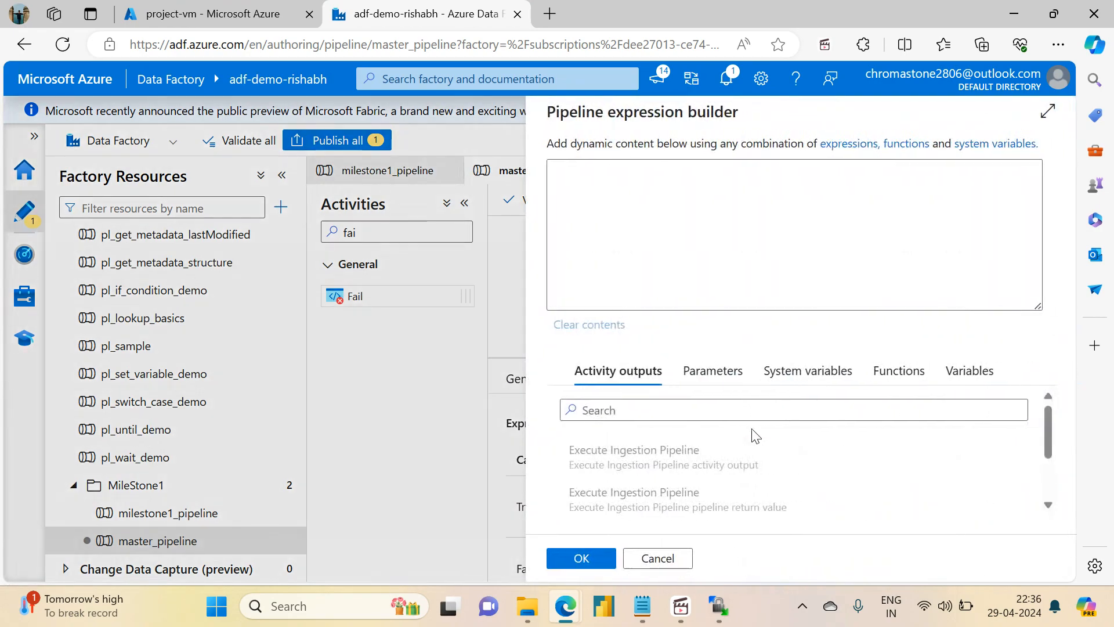
{"action": "left_click_drag", "start_coordinate": [673, 169], "coordinate": [719, 170]}
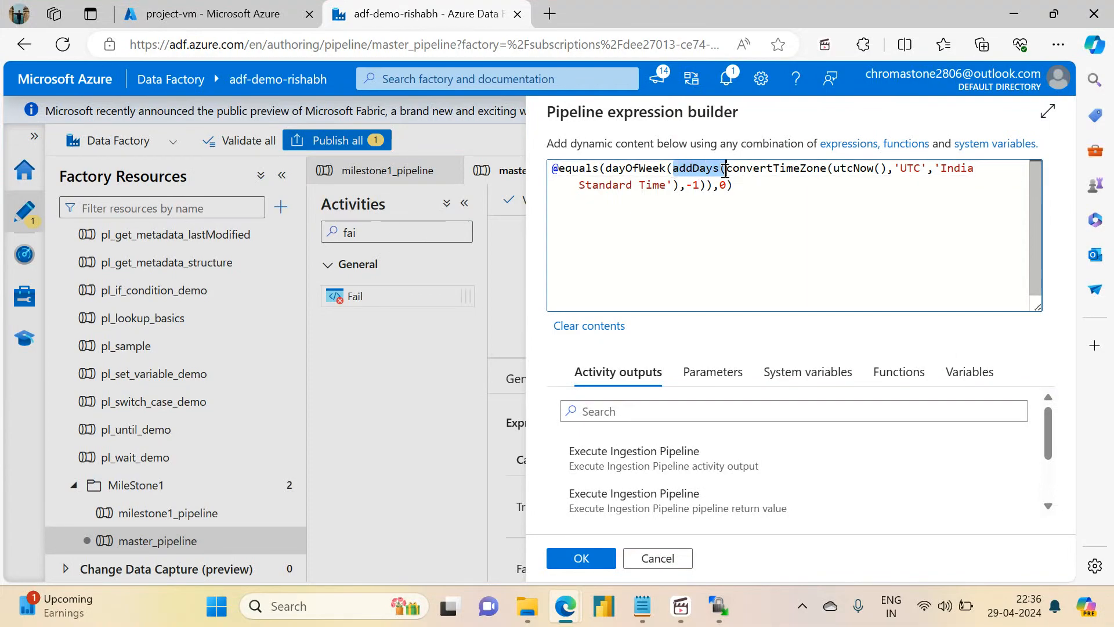
{"action": "key", "text": "Delete"}
{"action": "key", "text": "Delete"}
{"action": "left_click", "coordinate": [647, 184]}
{"action": "key", "text": "BackSpace"}
{"action": "key", "text": "BackSpace"}
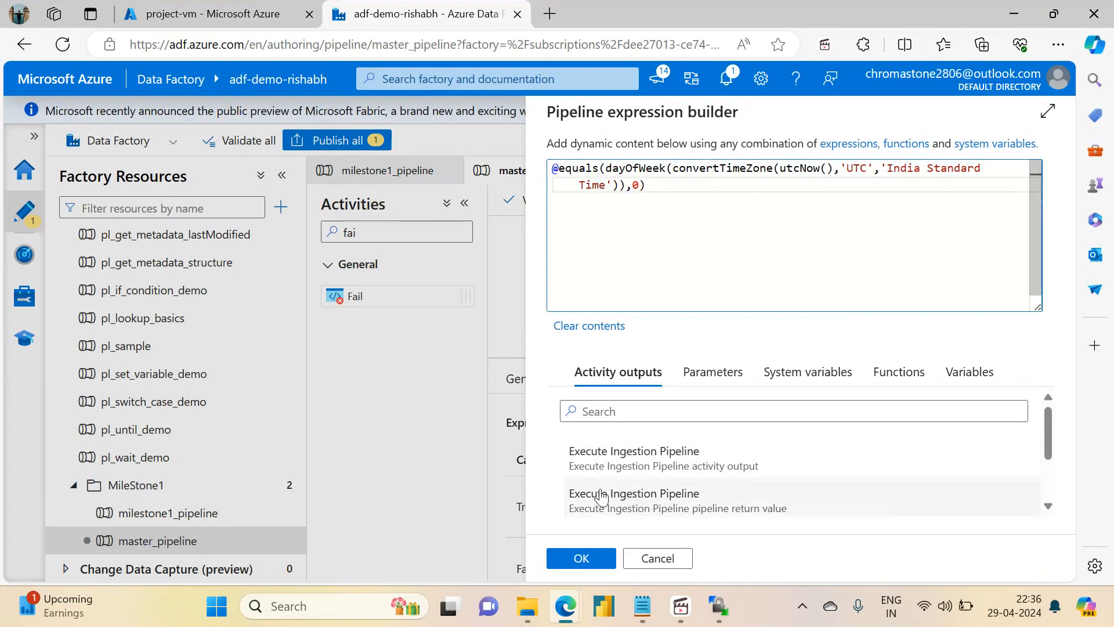
{"action": "left_click", "coordinate": [578, 564]}
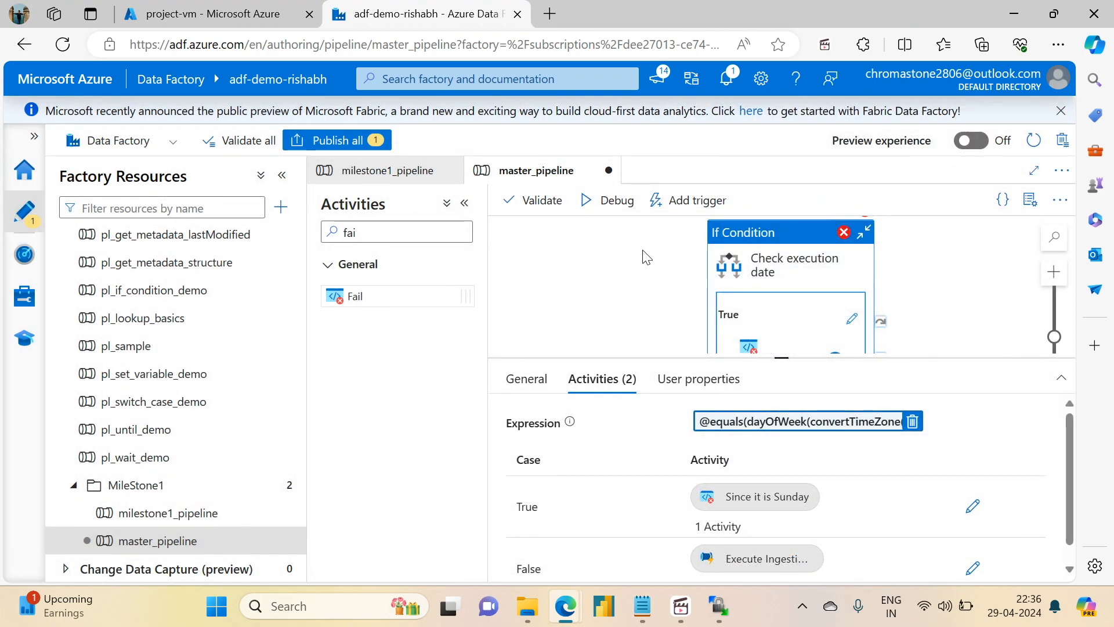
{"action": "left_click", "coordinate": [339, 140]}
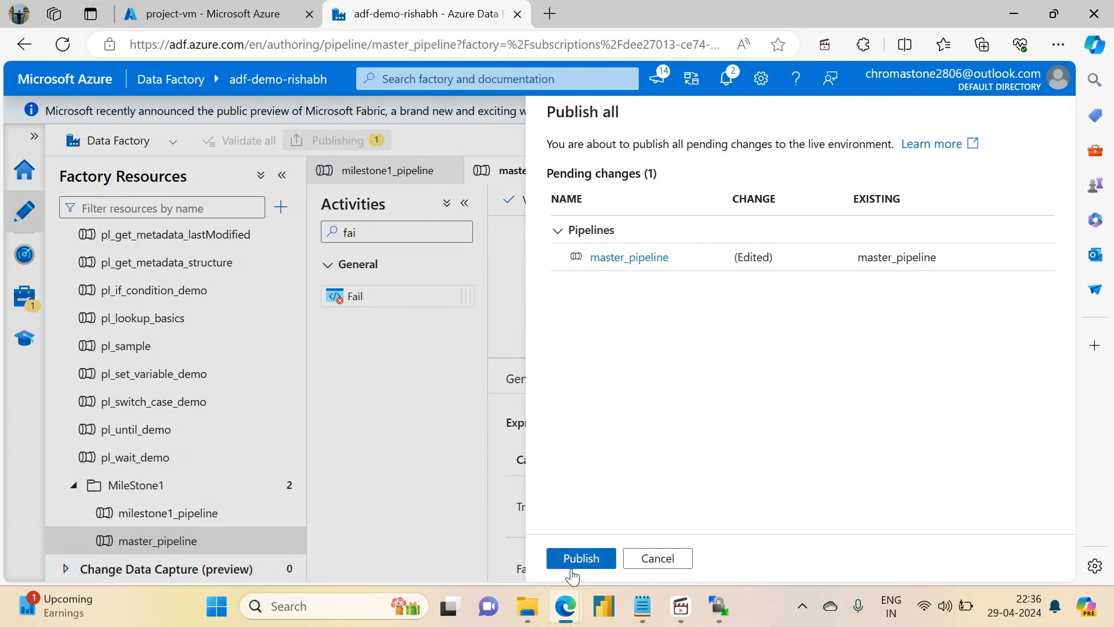
{"action": "left_click", "coordinate": [666, 559]}
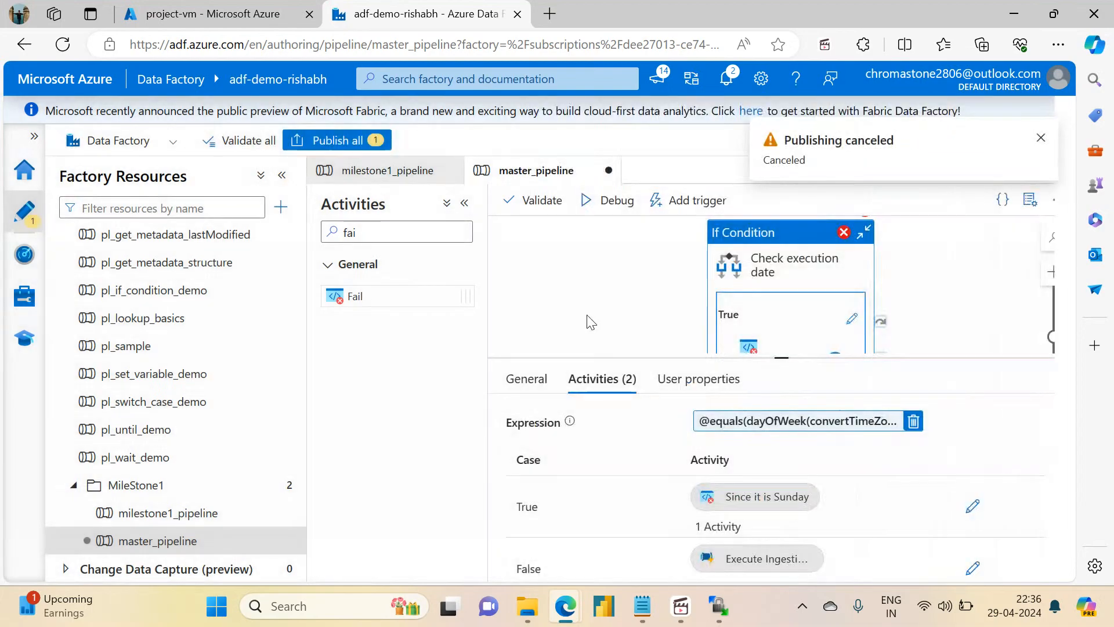
Clear the default values of master_pipeline's hostname, port and username parameters.
{"action": "left_click", "coordinate": [589, 319]}
{"action": "left_click", "coordinate": [536, 380]}
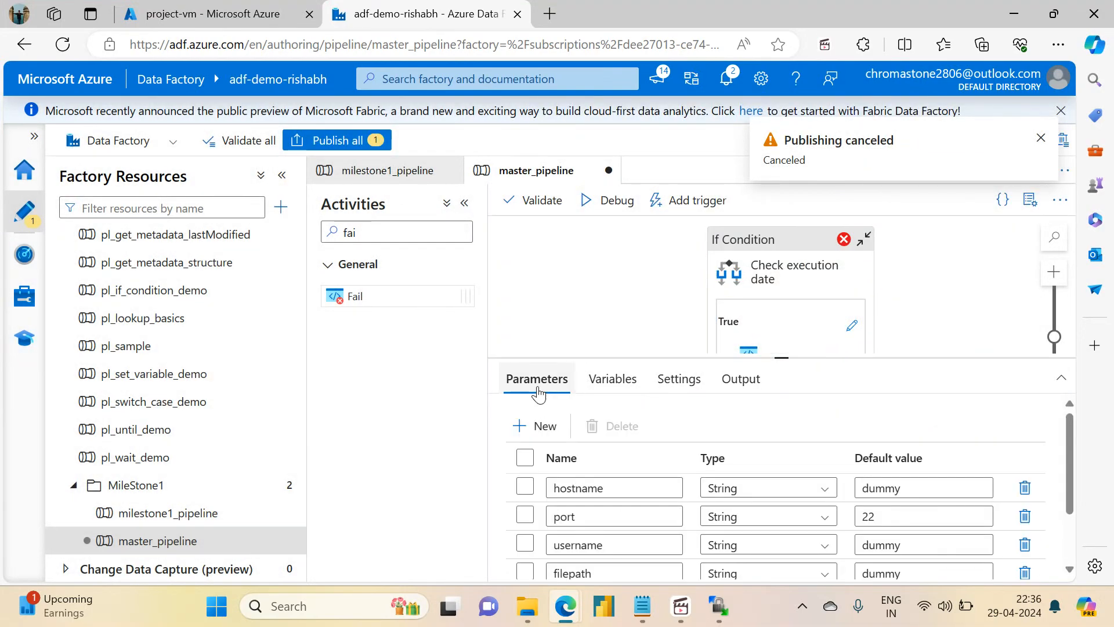
{"action": "left_click", "coordinate": [953, 489]}
{"action": "key", "text": "ctrl+a"}
{"action": "key", "text": "BackSpace"}
{"action": "left_click", "coordinate": [917, 518]}
{"action": "key", "text": "ctrl+a"}
{"action": "key", "text": "BackSpace"}
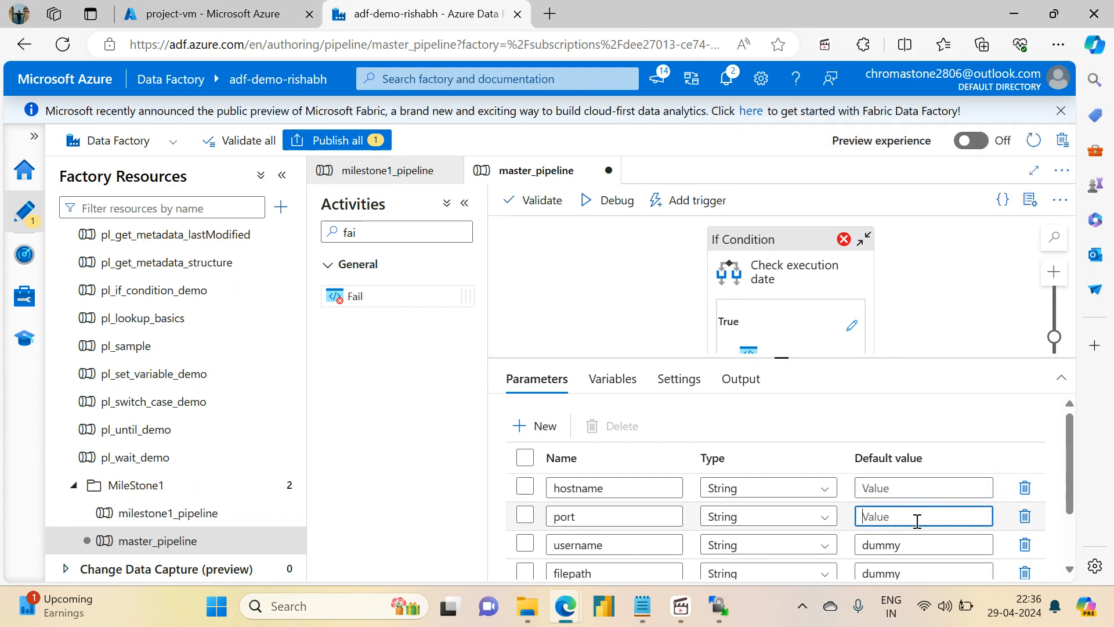
{"action": "left_click", "coordinate": [919, 547]}
{"action": "key", "text": "ctrl+a"}
{"action": "key", "text": "BackSpace"}
Clear the default values of the filepath, adls_container and adls_filepath parameters.
{"action": "left_click", "coordinate": [1063, 491]}
{"action": "left_click_drag", "start_coordinate": [1064, 490], "coordinate": [1073, 566]}
{"action": "left_click", "coordinate": [871, 491]}
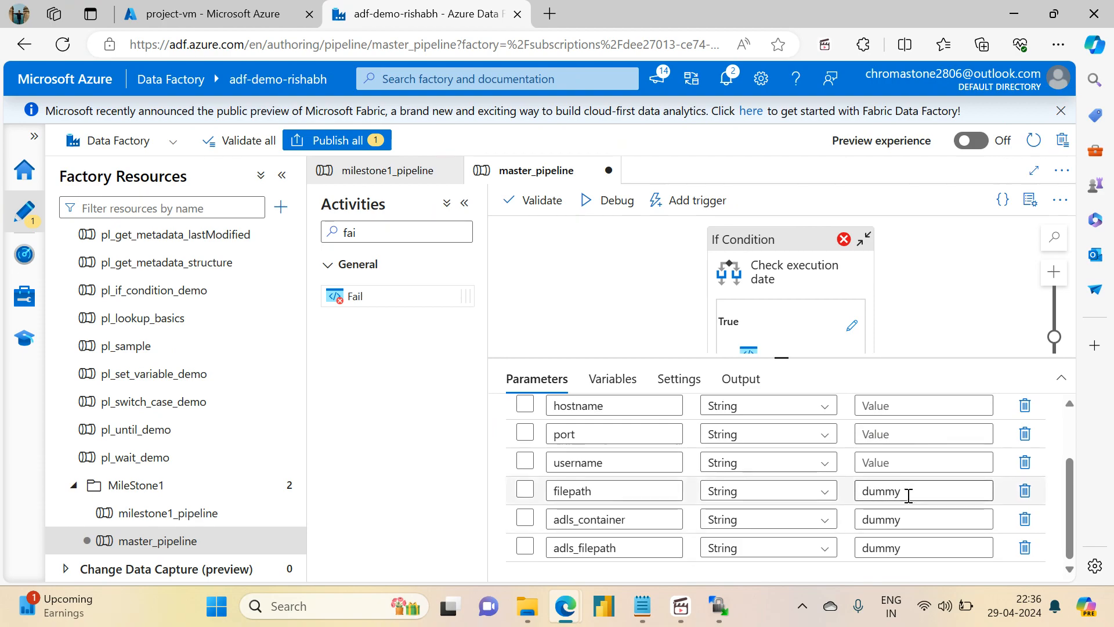
{"action": "key", "text": "ctrl+a"}
{"action": "key", "text": "BackSpace"}
{"action": "left_click", "coordinate": [923, 520]}
{"action": "key", "text": "ctrl+a"}
{"action": "key", "text": "BackSpace"}
{"action": "left_click", "coordinate": [917, 544]}
{"action": "key", "text": "ctrl+a"}
{"action": "key", "text": "BackSpace"}
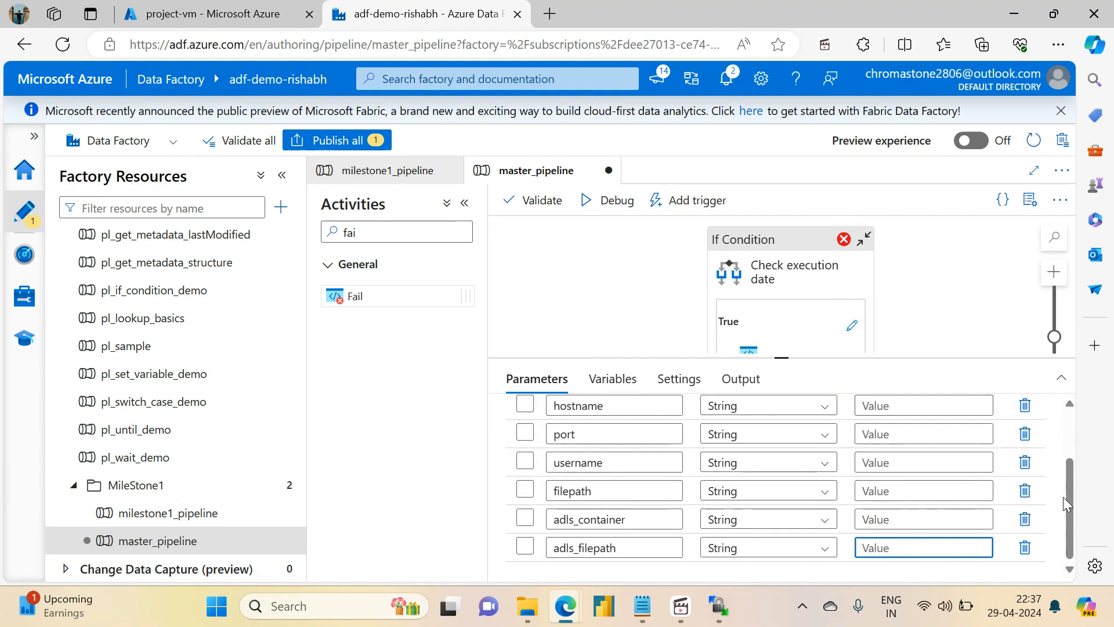
{"action": "scroll", "coordinate": [1070, 501], "scroll_direction": "up", "scroll_amount": 2}
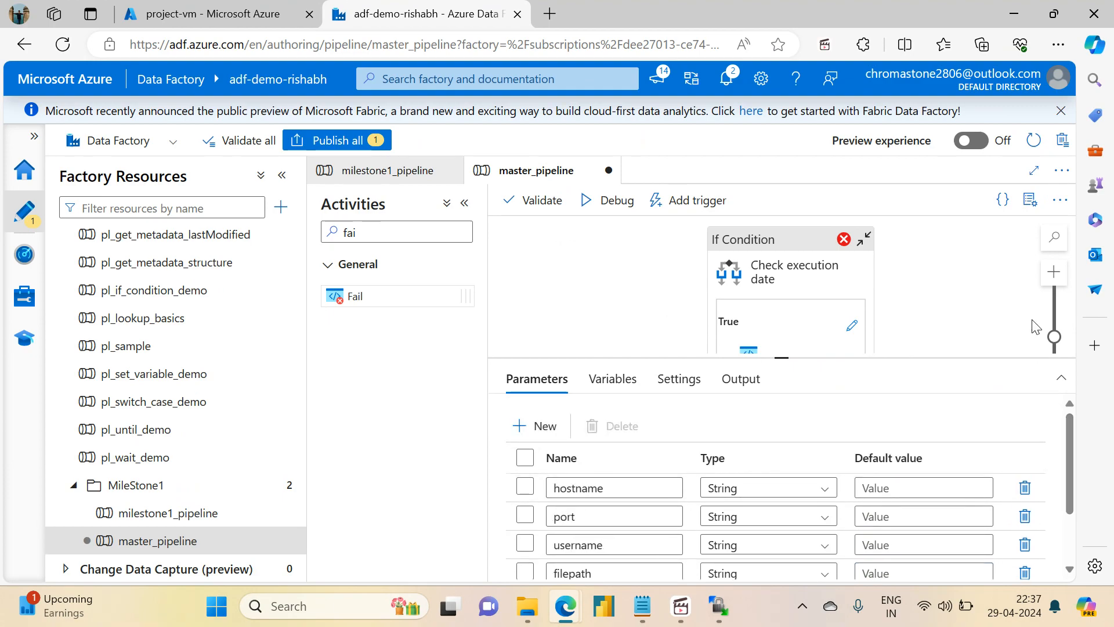
Validate master_pipeline and publish the pending changes.
{"action": "left_click", "coordinate": [534, 203]}
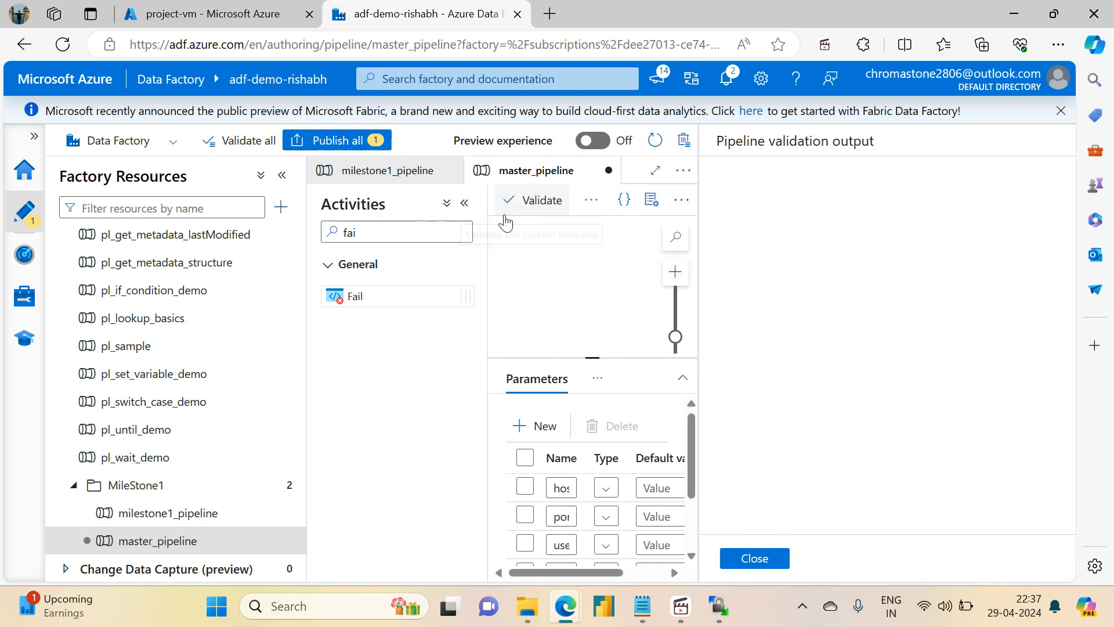
{"action": "left_click", "coordinate": [755, 558]}
{"action": "left_click", "coordinate": [328, 141]}
{"action": "left_click", "coordinate": [580, 558]}
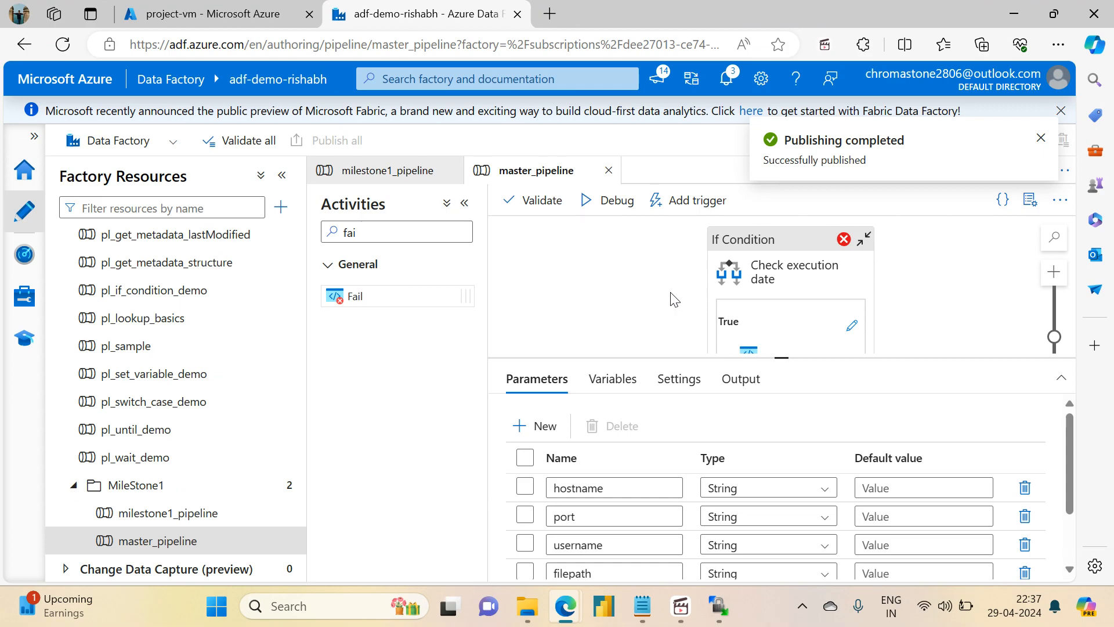
Prepare an on-demand trigger run of master_pipeline and set hostname to the public IP address copied from project-vm's overview in the Azure portal.
{"action": "left_click", "coordinate": [679, 203]}
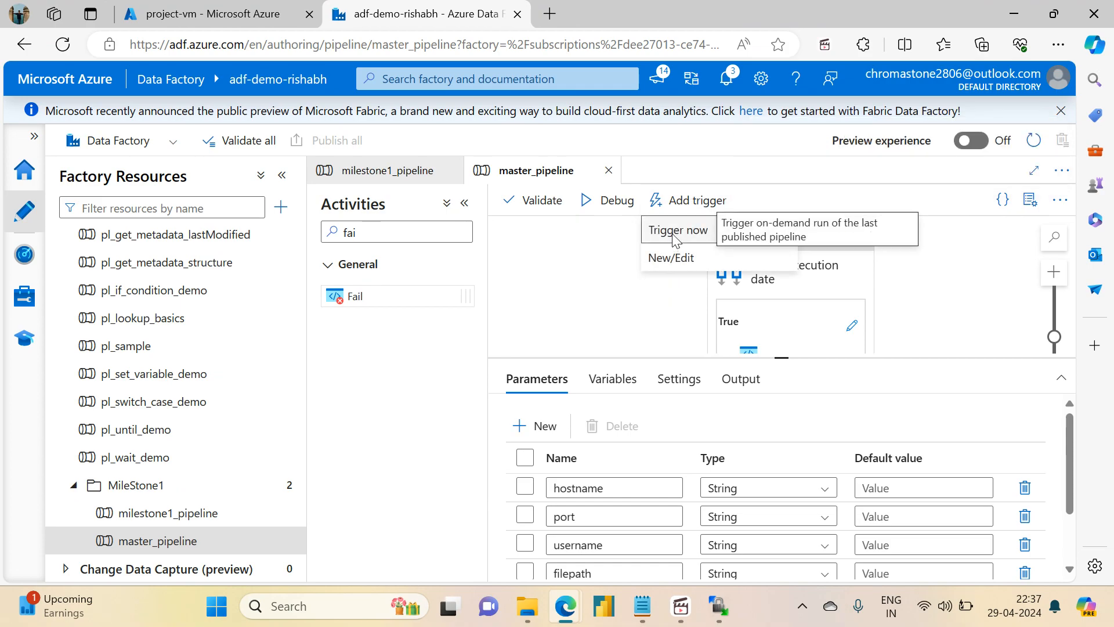
{"action": "left_click", "coordinate": [675, 232]}
{"action": "left_click", "coordinate": [853, 247]}
{"action": "left_click", "coordinate": [192, 14]}
{"action": "left_click", "coordinate": [772, 400]}
{"action": "left_click", "coordinate": [424, 14]}
{"action": "left_click", "coordinate": [843, 248]}
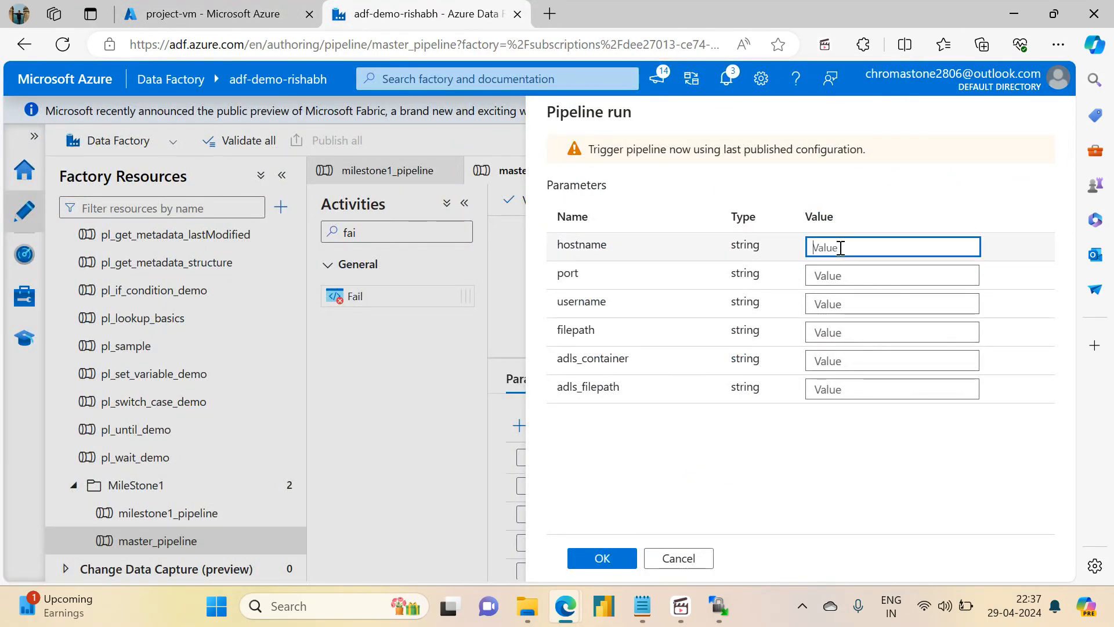
{"action": "key", "text": "ctrl+v"}
Set the run's port to 22, username to projectadmin and filepath to /home/projectadmin.
{"action": "left_click", "coordinate": [834, 269]}
{"action": "type", "text": "22"}
{"action": "key", "text": "Tab"}
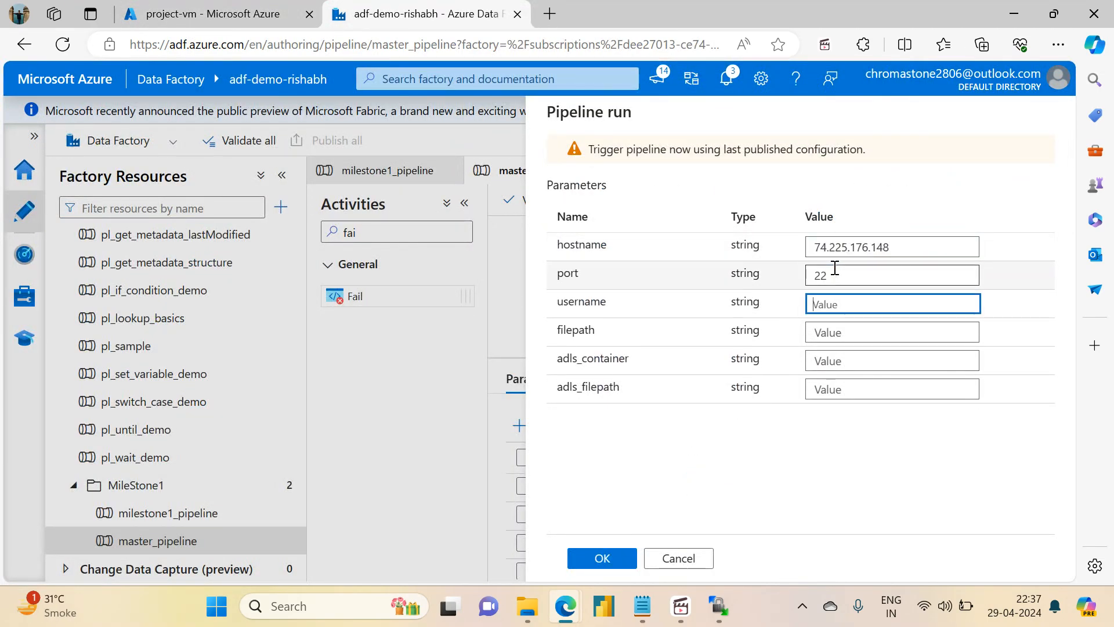
{"action": "type", "text": "projectadmin"}
{"action": "key", "text": "Tab"}
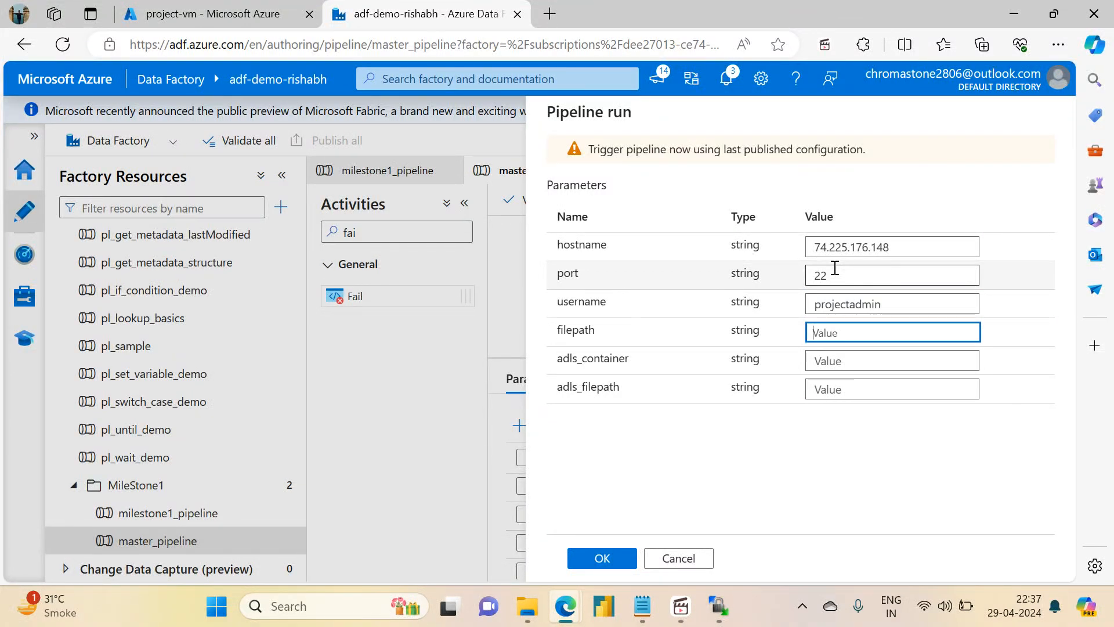
{"action": "type", "text": "/home/projectadmin"}
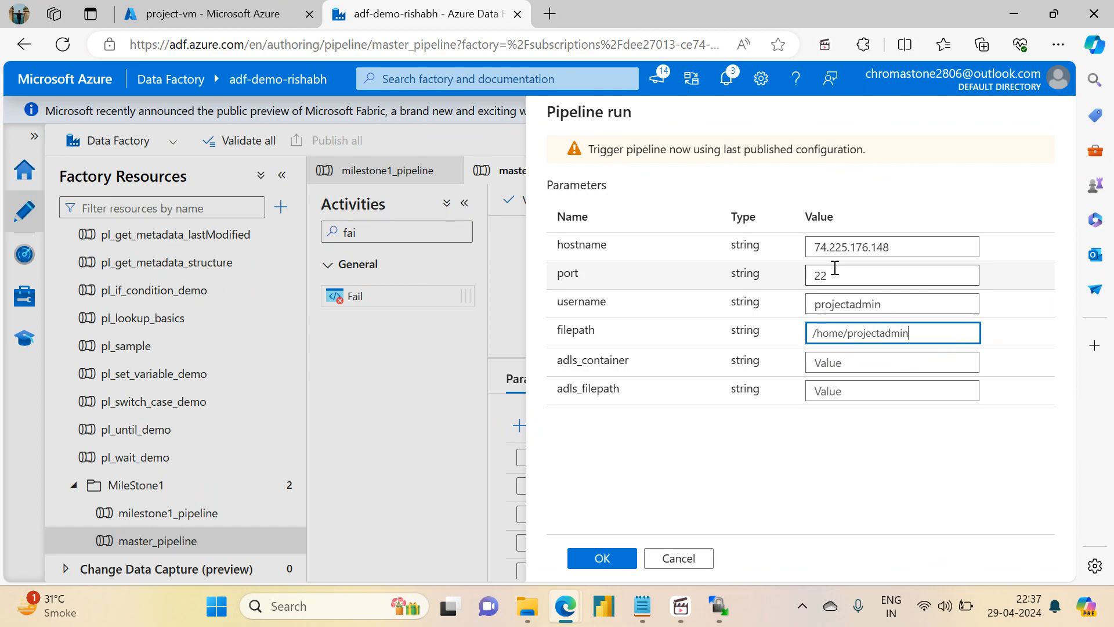
{"action": "key", "text": "Tab"}
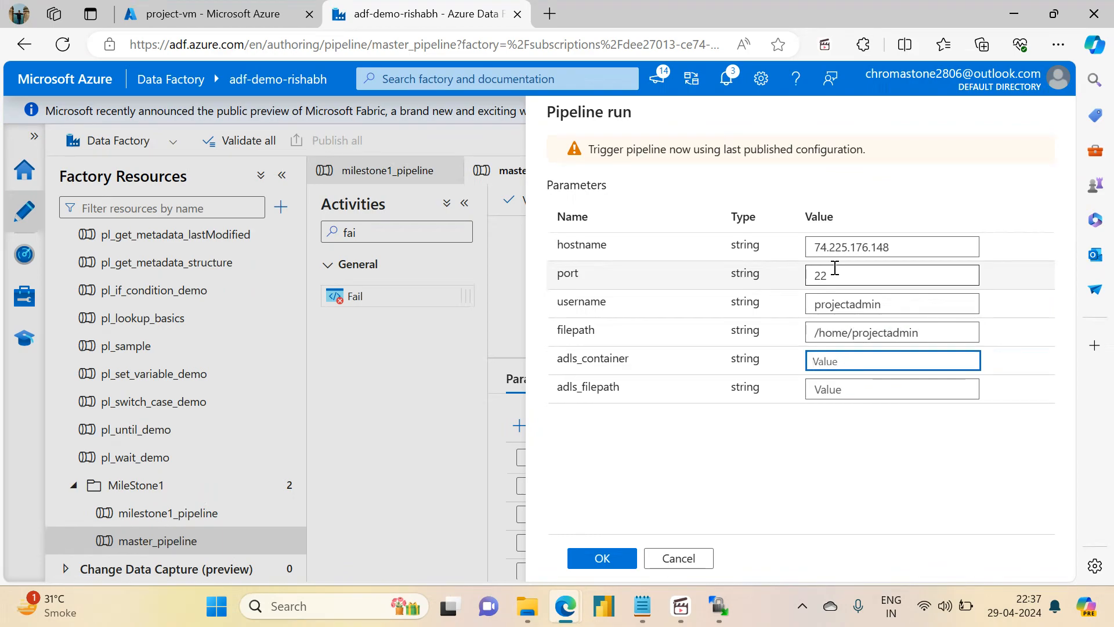
{"action": "type", "text": "va"}
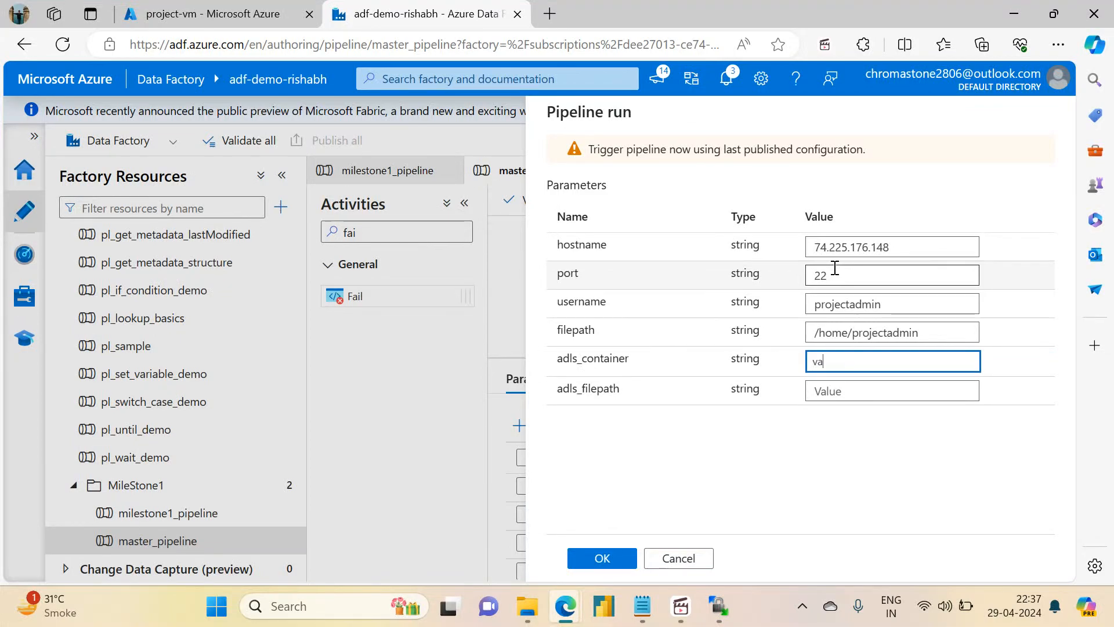
{"action": "type", "text": "riable_output"}
{"action": "key", "text": "Tab"}
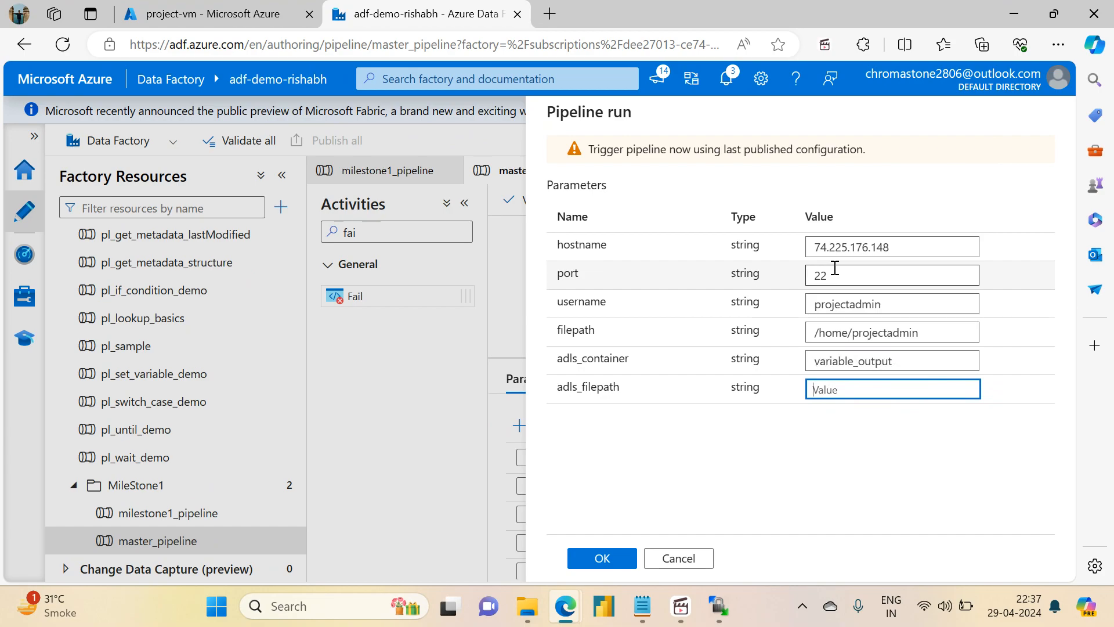
Set the run's adls_container parameter to sink.
{"action": "left_click", "coordinate": [914, 364]}
{"action": "key", "text": "ctrl+a"}
{"action": "type", "text": "sink"}
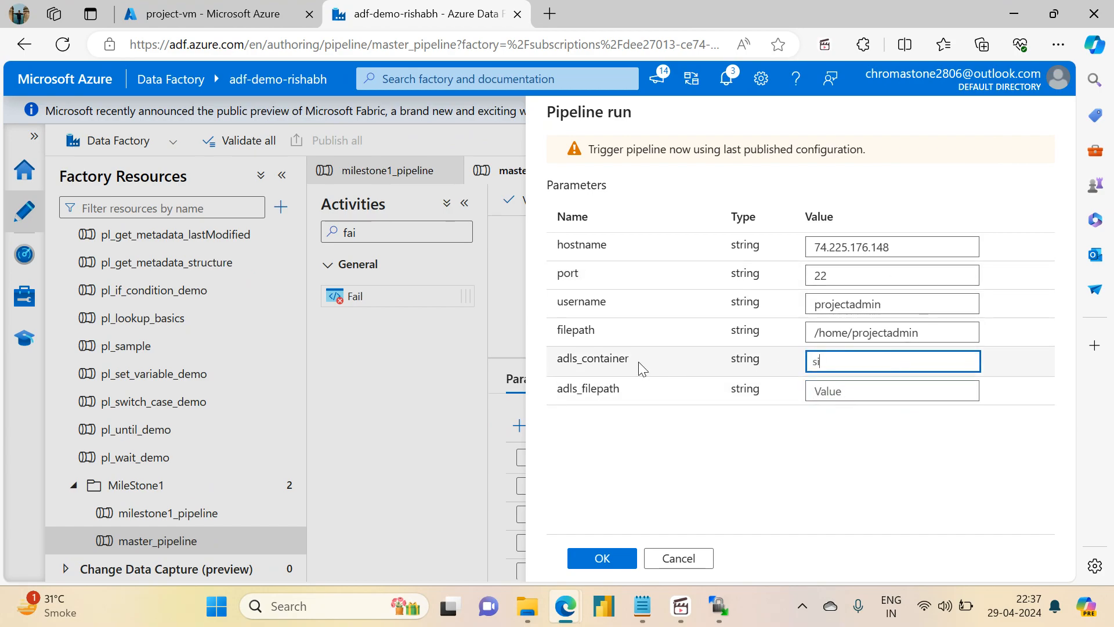
{"action": "key", "text": "Tab"}
Switch to the Azure portal and open the sink container of the adfdemoadlsgen2acc storage account.
{"action": "left_click", "coordinate": [209, 13]}
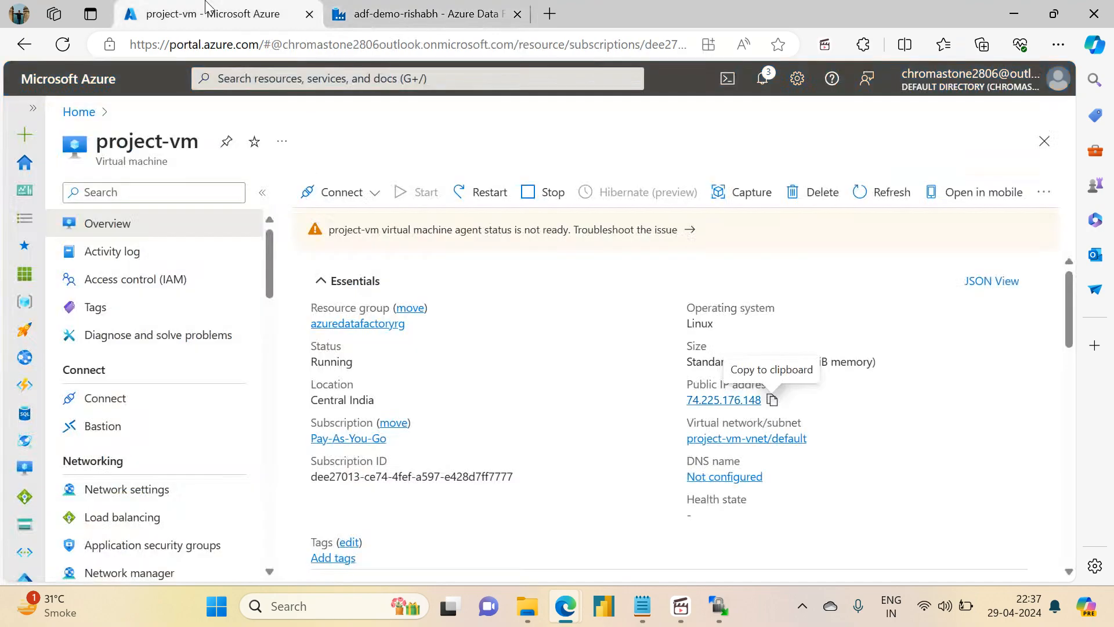
{"action": "left_click", "coordinate": [81, 113]}
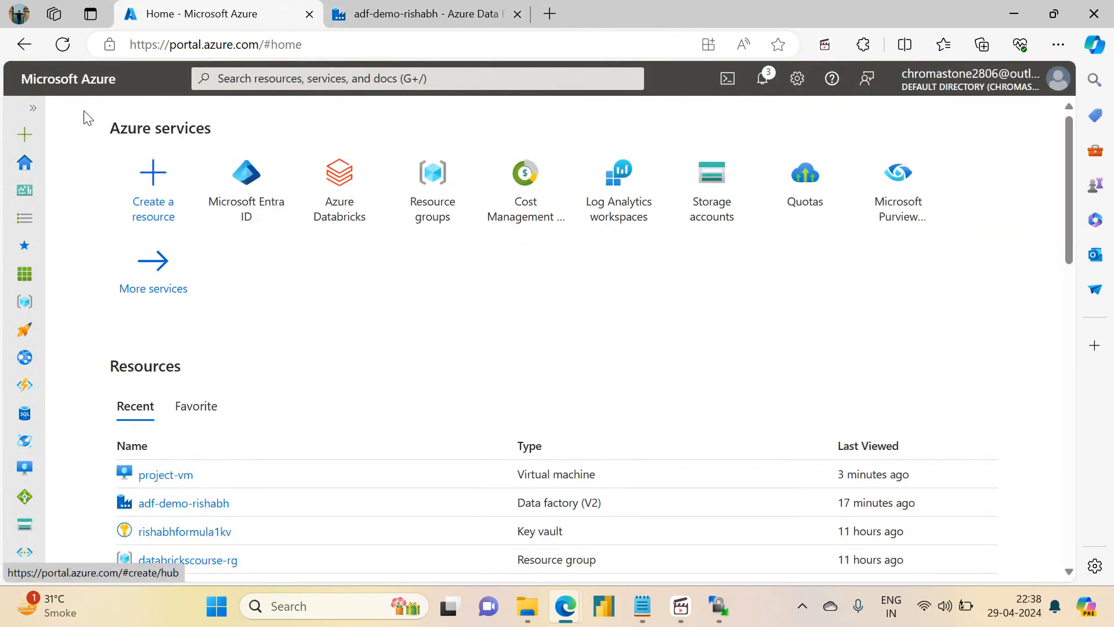
{"action": "left_click_drag", "start_coordinate": [1069, 222], "coordinate": [1104, 314]}
{"action": "left_click", "coordinate": [179, 308]}
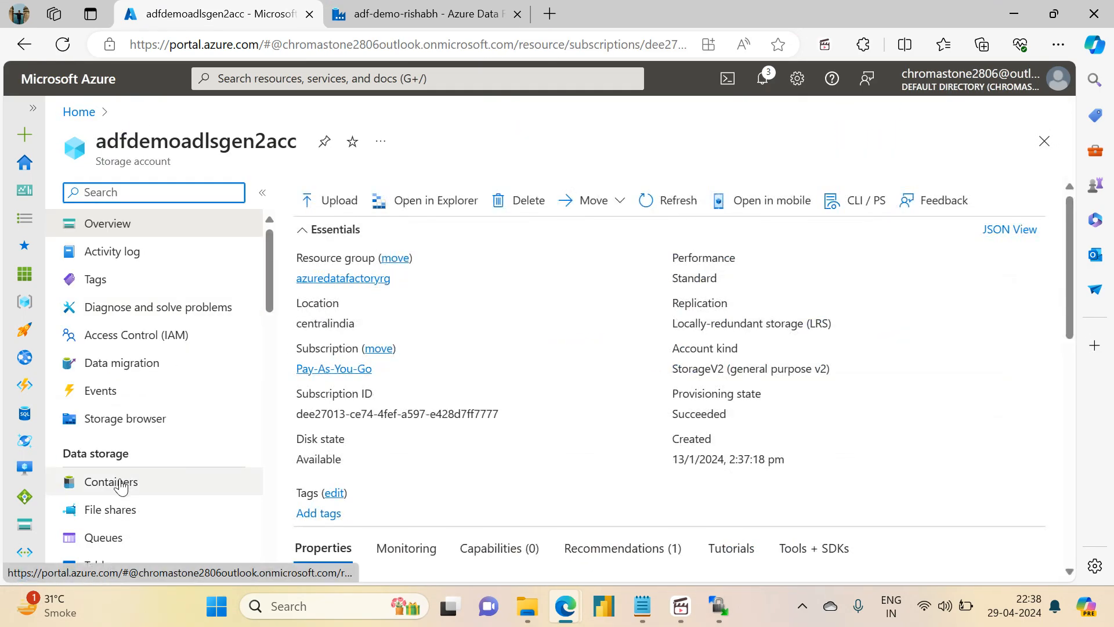
{"action": "left_click", "coordinate": [121, 487]}
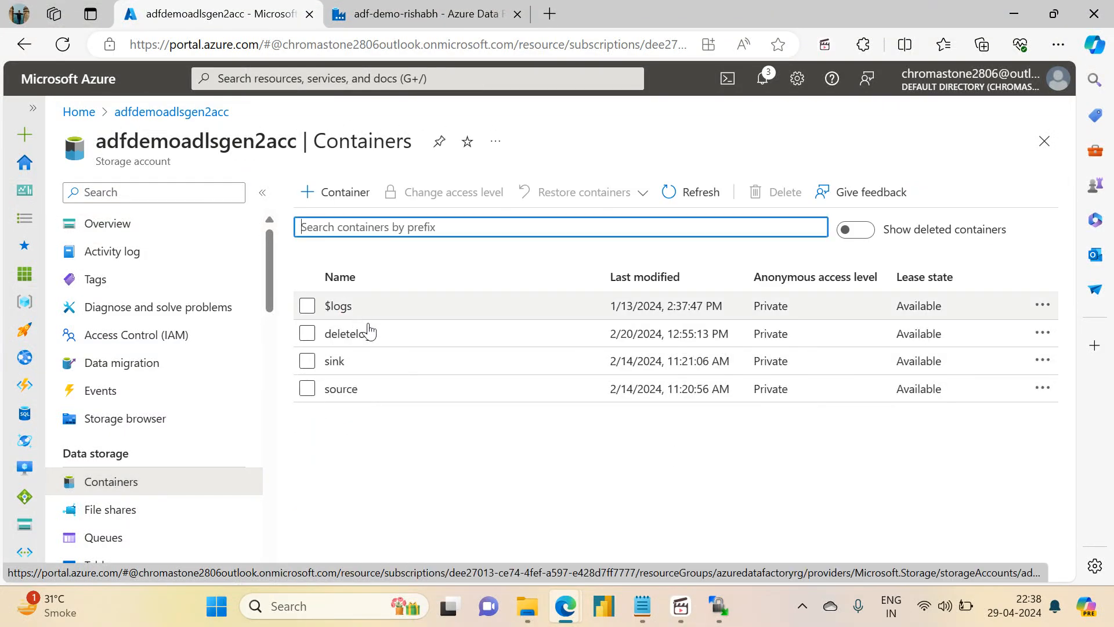
{"action": "left_click", "coordinate": [335, 361]}
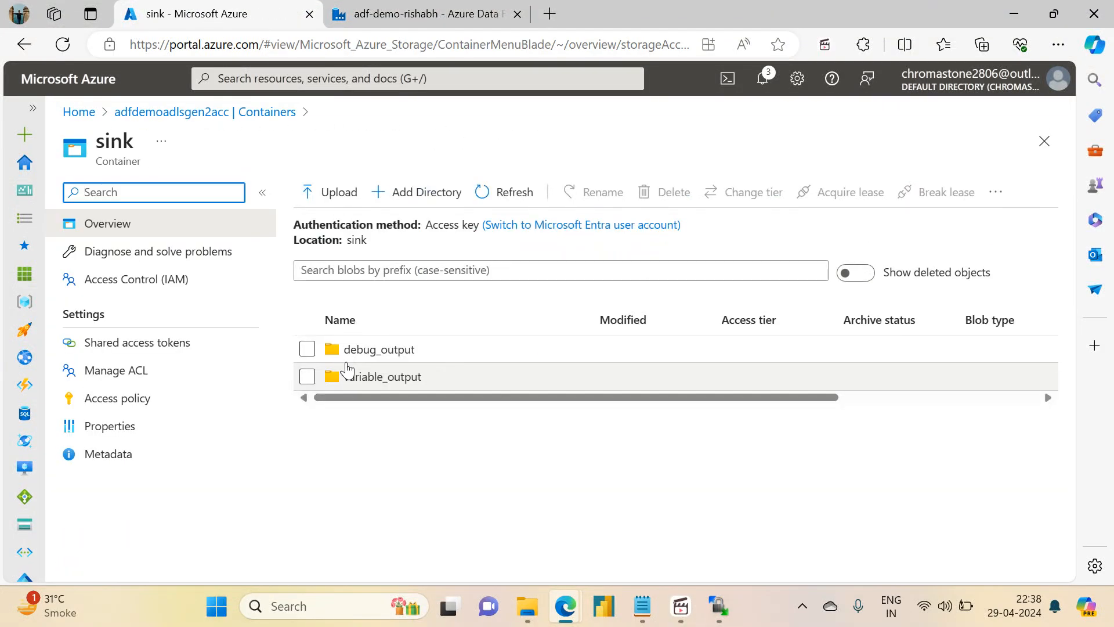
Delete the debug_output and variable_output directories from the sink container.
{"action": "left_click", "coordinate": [307, 348]}
{"action": "left_click", "coordinate": [307, 376]}
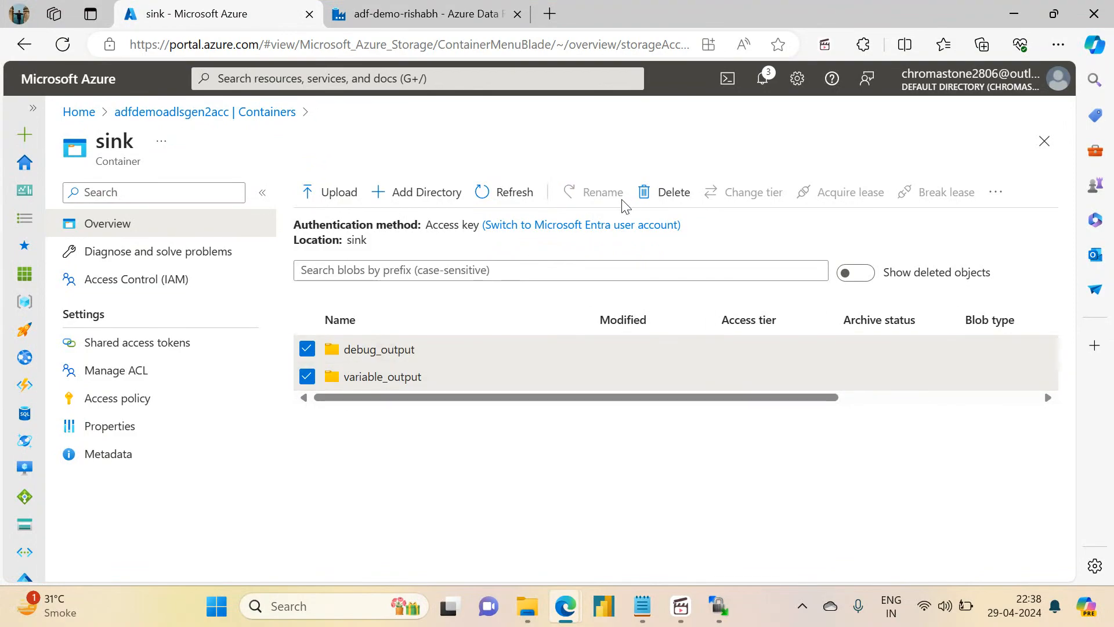
{"action": "left_click", "coordinate": [657, 195]}
{"action": "left_click", "coordinate": [332, 311]}
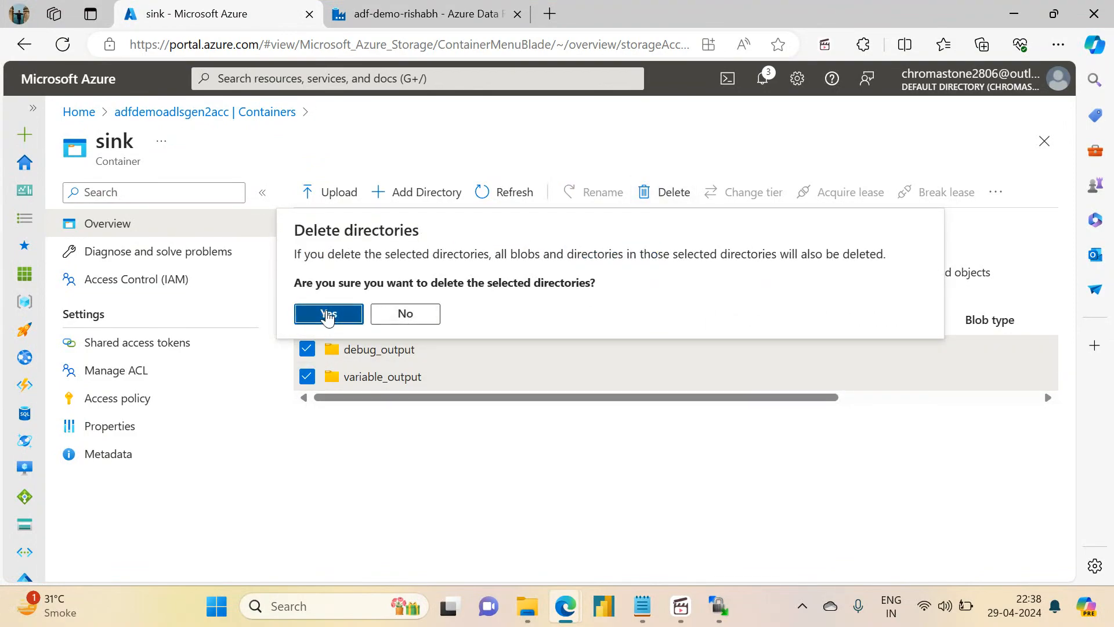
Back in Data Factory, set the run's adls_filepath parameter to variable_output and start the pipeline run.
{"action": "left_click", "coordinate": [430, 8]}
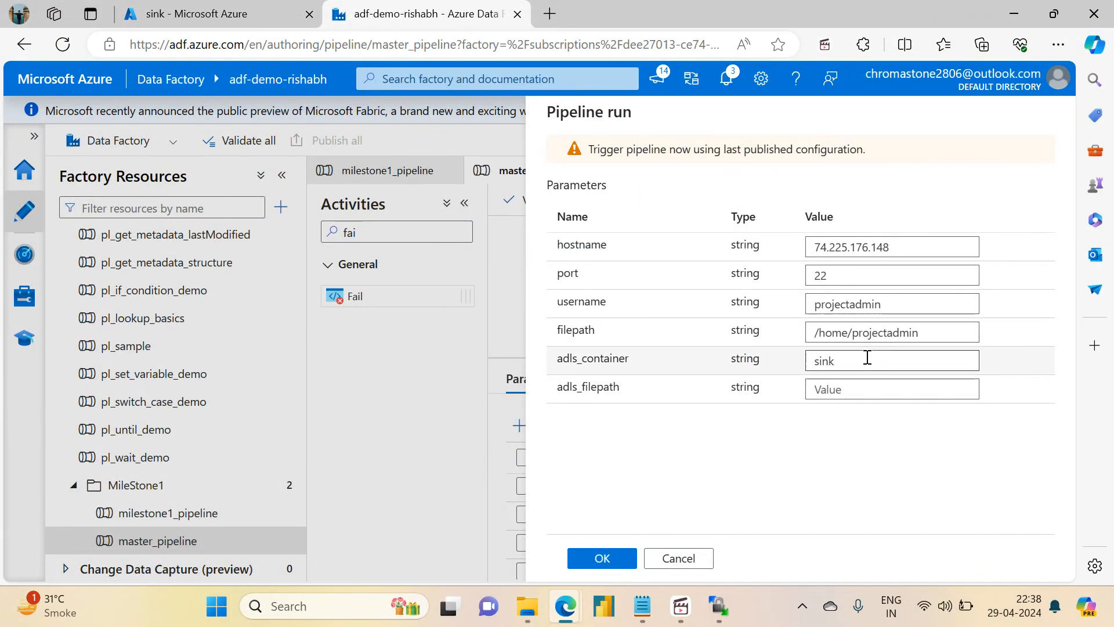
{"action": "left_click", "coordinate": [844, 389]}
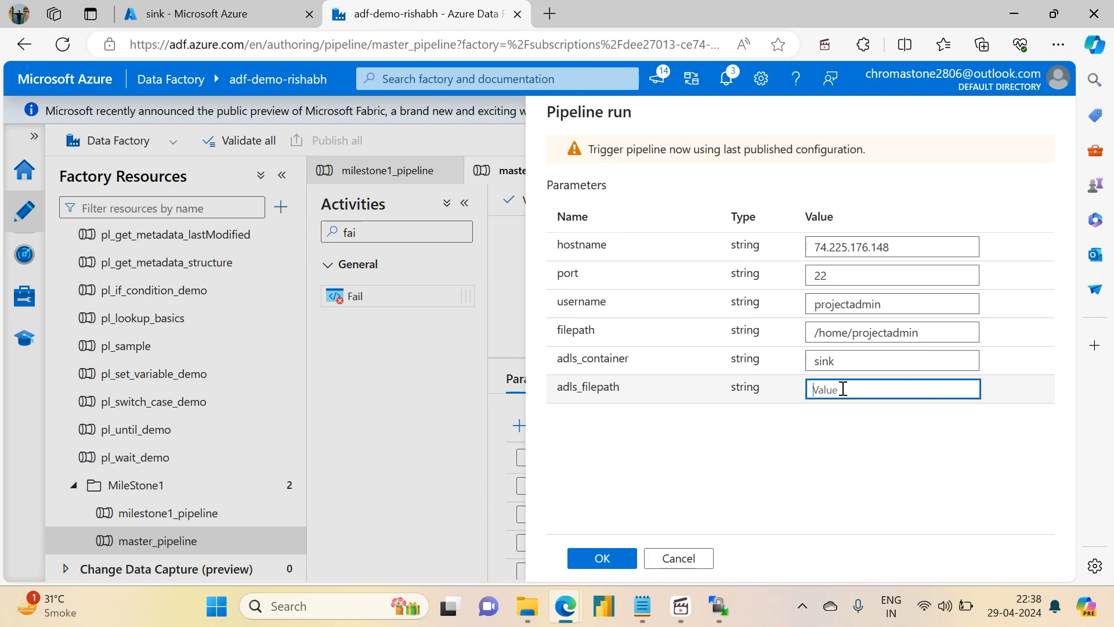
{"action": "type", "text": "variable"}
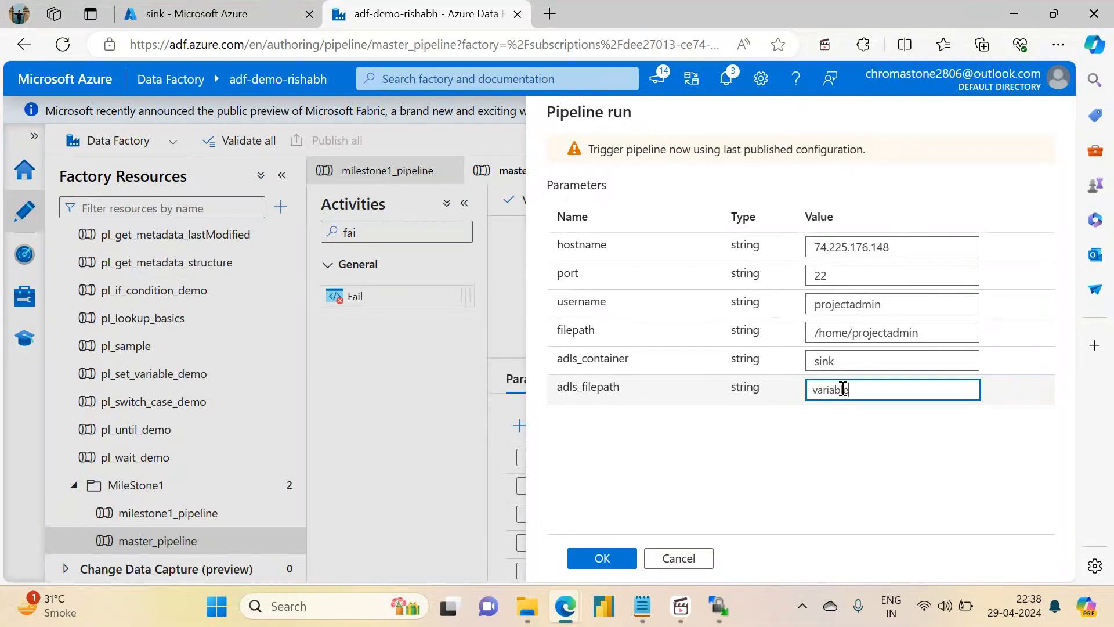
{"action": "type", "text": "_output"}
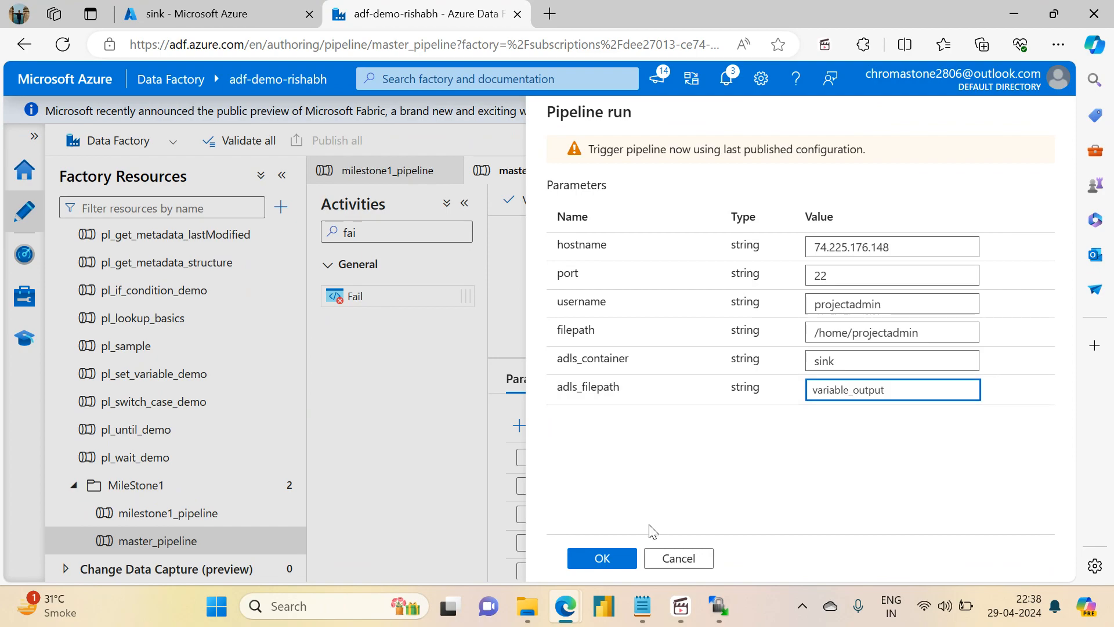
{"action": "left_click", "coordinate": [603, 558]}
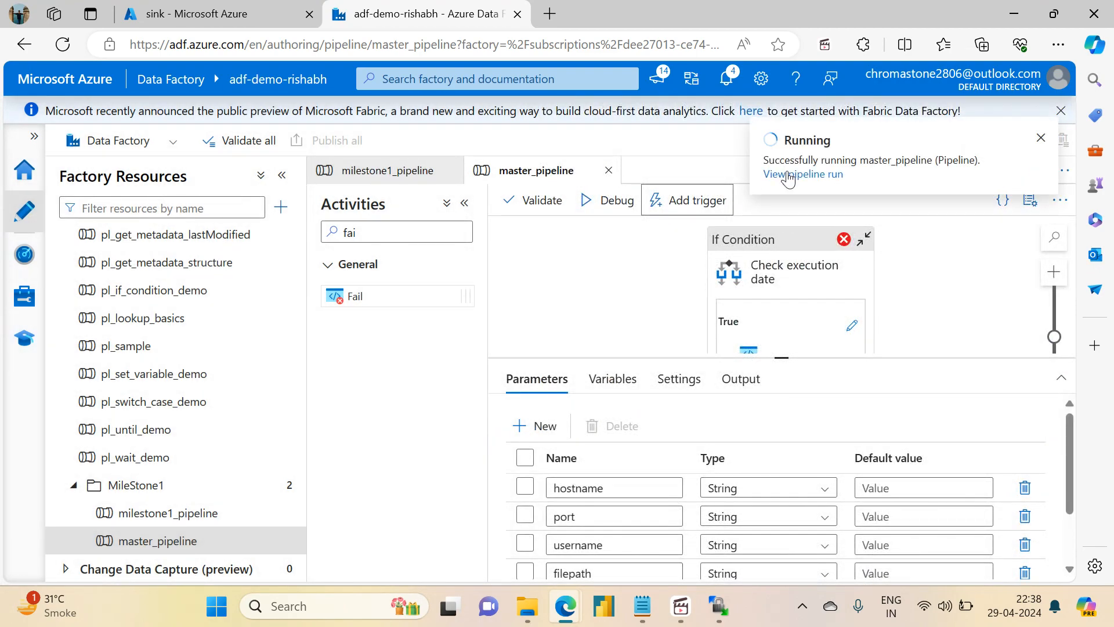
Open the monitoring view of the new master_pipeline run, enlarge its activity list and refresh the statuses.
{"action": "left_click", "coordinate": [788, 175]}
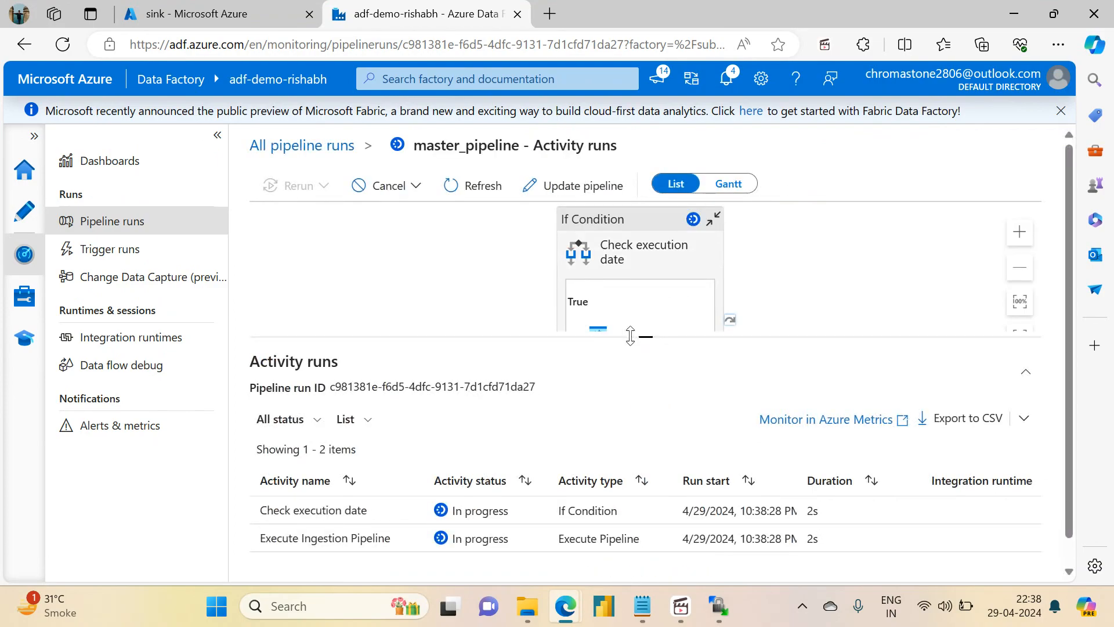
{"action": "left_click_drag", "start_coordinate": [638, 337], "coordinate": [642, 249]}
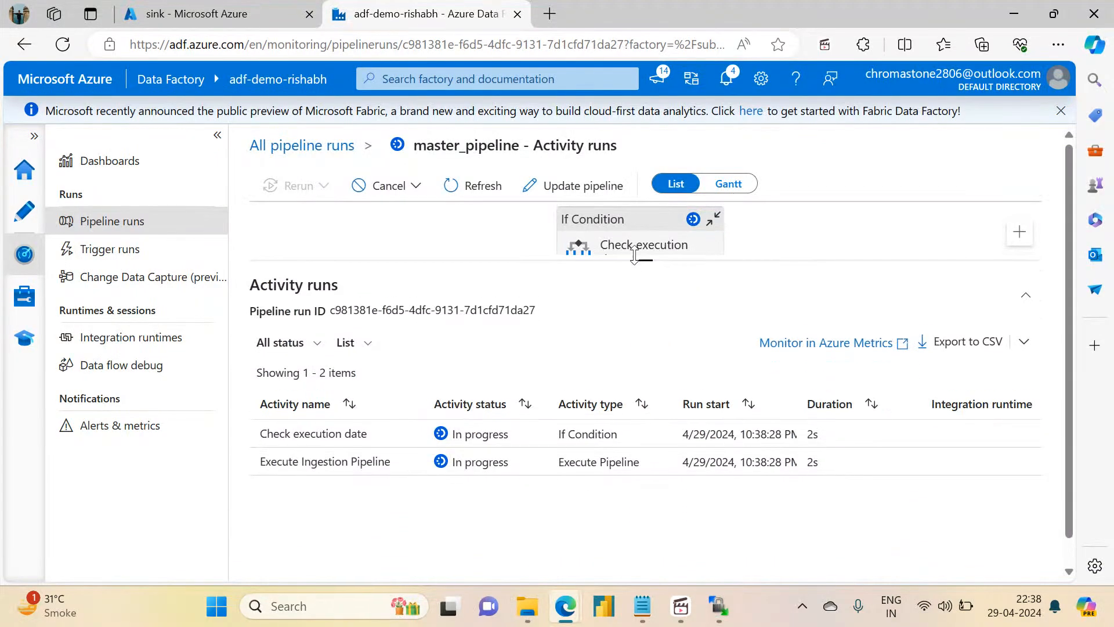
{"action": "left_click", "coordinate": [461, 190]}
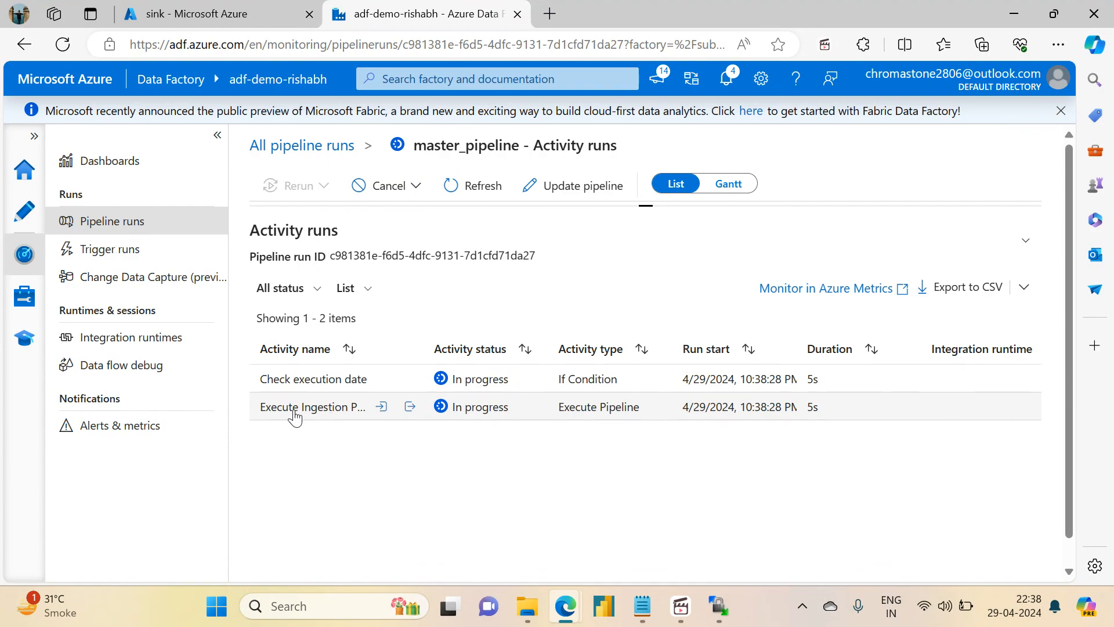
Open the milestone1_pipeline run from the Execute Ingestion Pipeline activity's output, enlarge its diagram and refresh the run status.
{"action": "left_click", "coordinate": [404, 411]}
{"action": "left_click", "coordinate": [405, 411]}
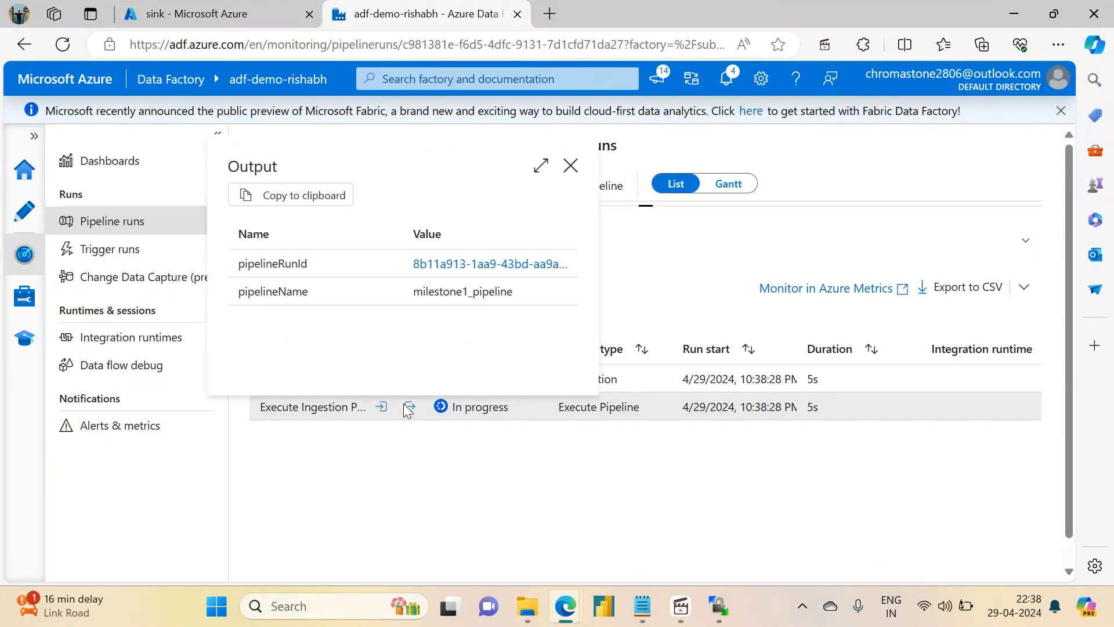
{"action": "left_click", "coordinate": [442, 261]}
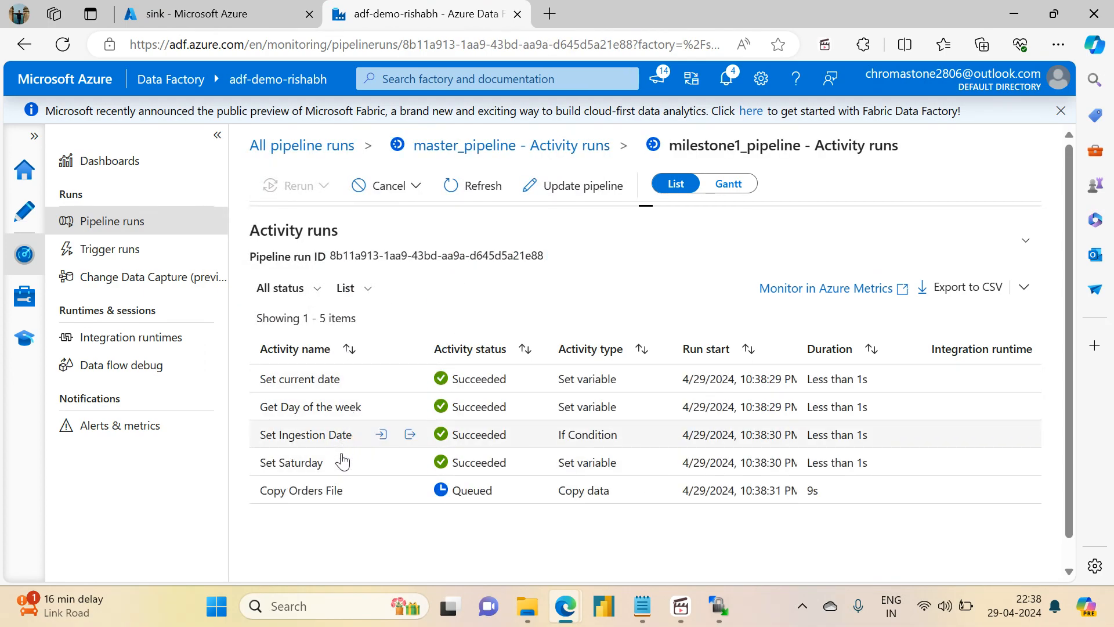
{"action": "left_click_drag", "start_coordinate": [645, 207], "coordinate": [630, 343]}
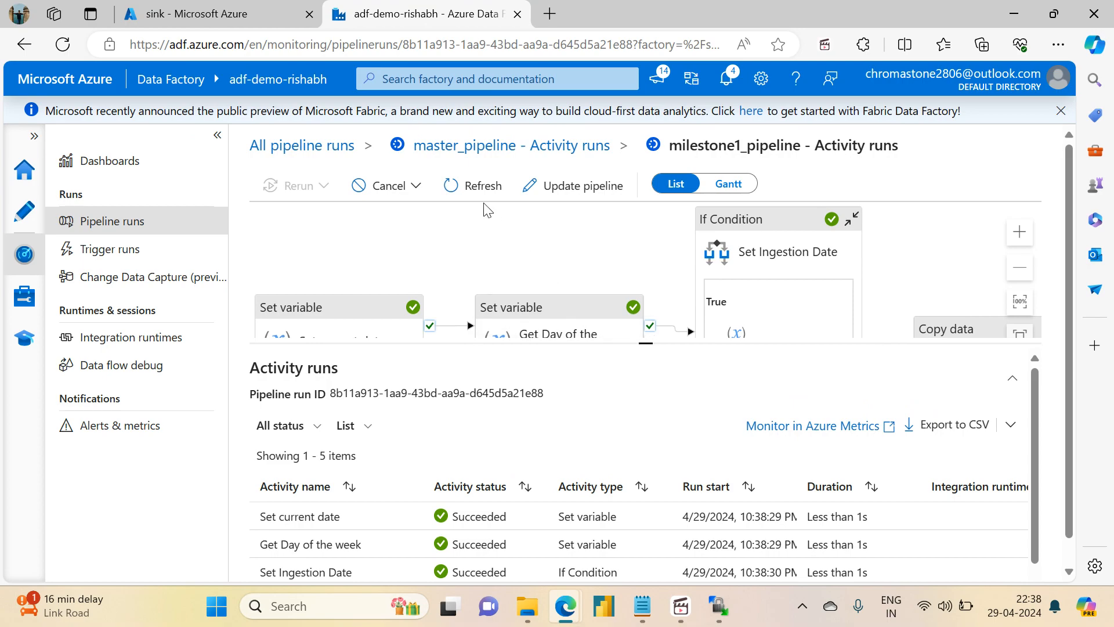
{"action": "left_click", "coordinate": [467, 195]}
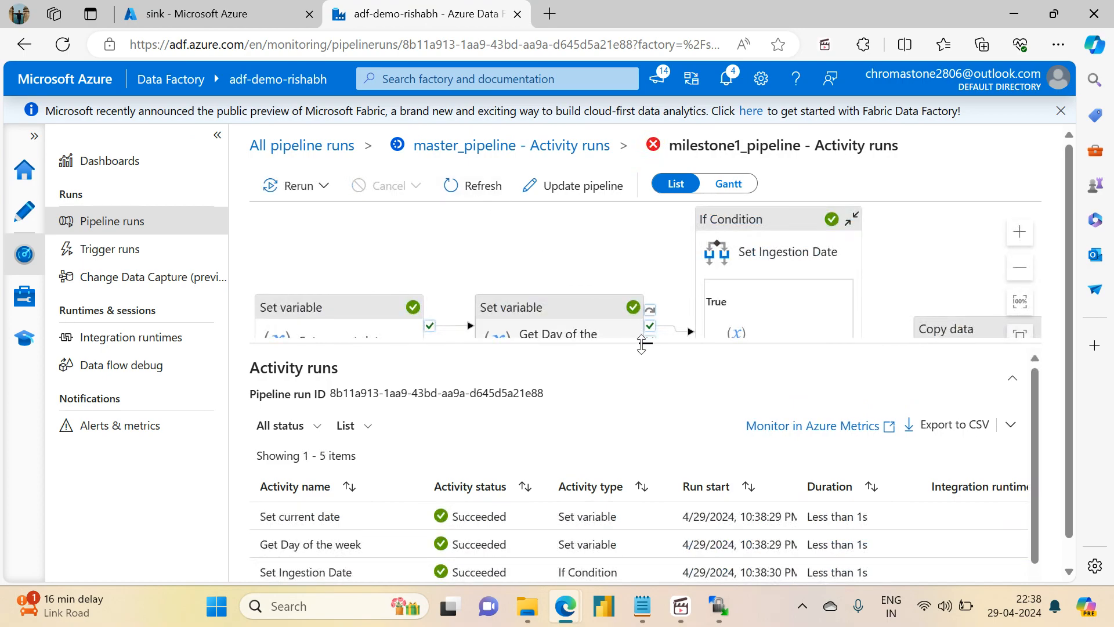
Enlarge the milestone1_pipeline run's activity list and read the error details of the Copy Orders File activity.
{"action": "left_click_drag", "start_coordinate": [641, 345], "coordinate": [643, 205]}
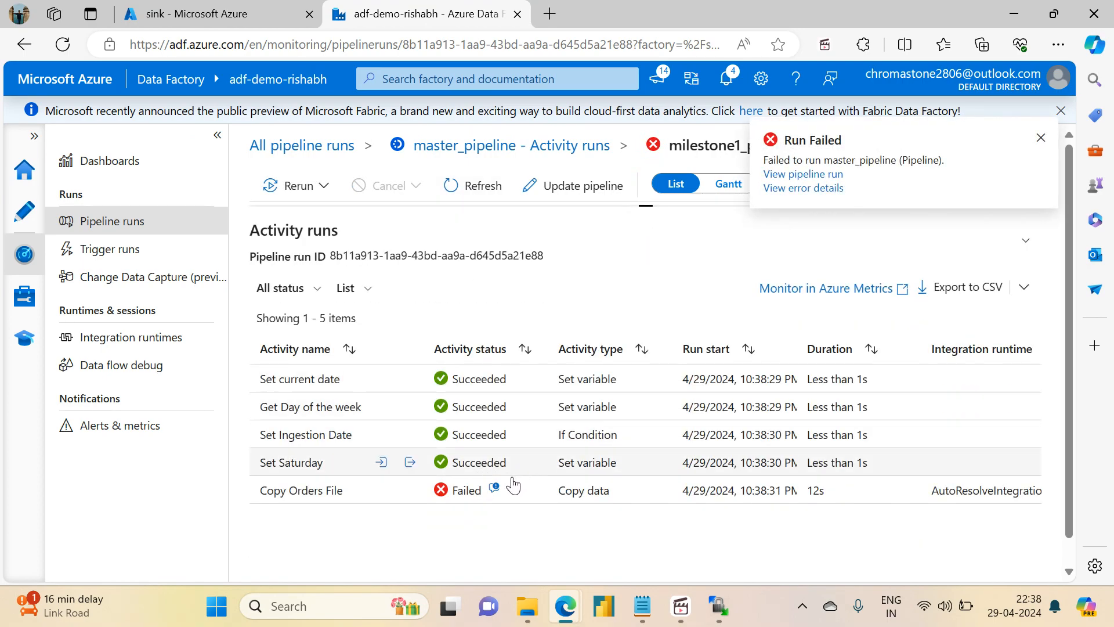
{"action": "left_click", "coordinate": [494, 491]}
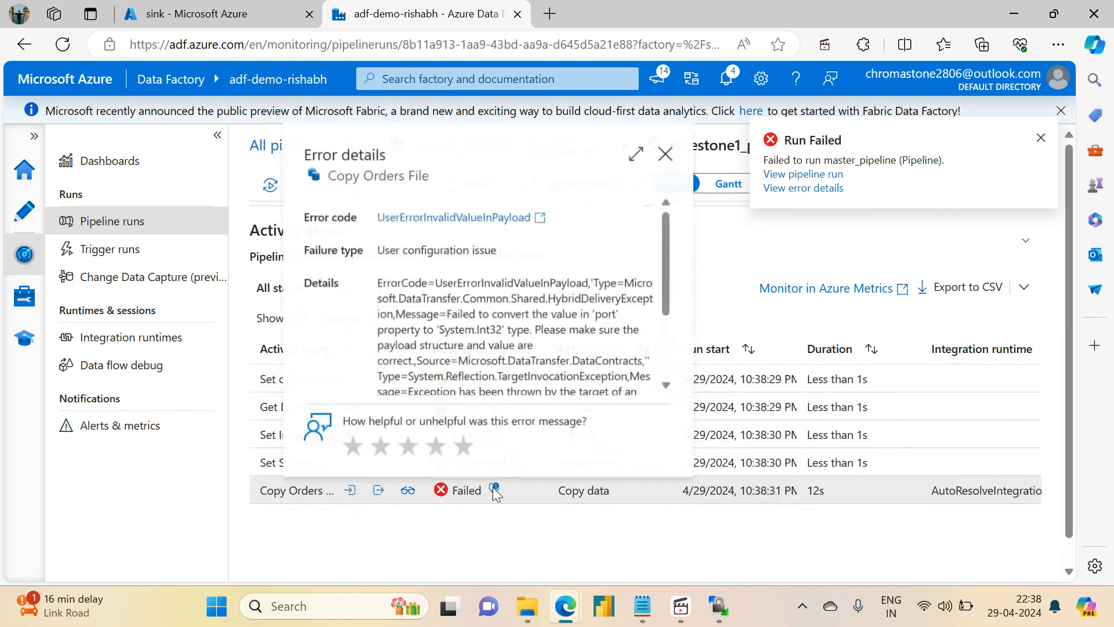
{"action": "left_click_drag", "start_coordinate": [666, 284], "coordinate": [654, 339]}
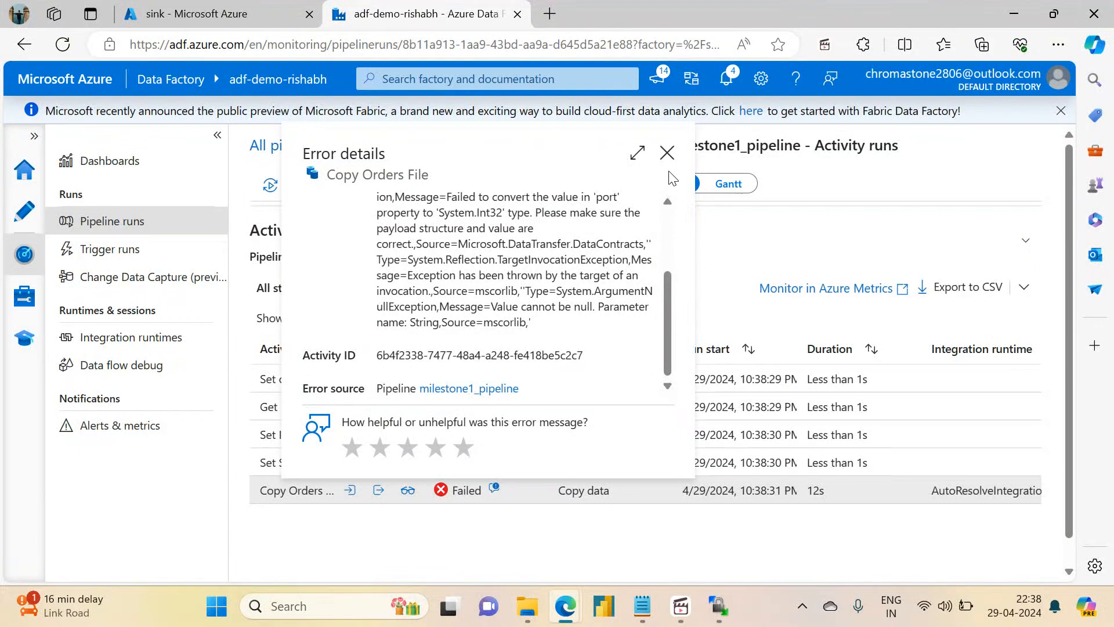
{"action": "left_click", "coordinate": [667, 153]}
Back in pipeline authoring, change master_pipeline's port parameter type to Int and publish the change.
{"action": "left_click", "coordinate": [27, 218]}
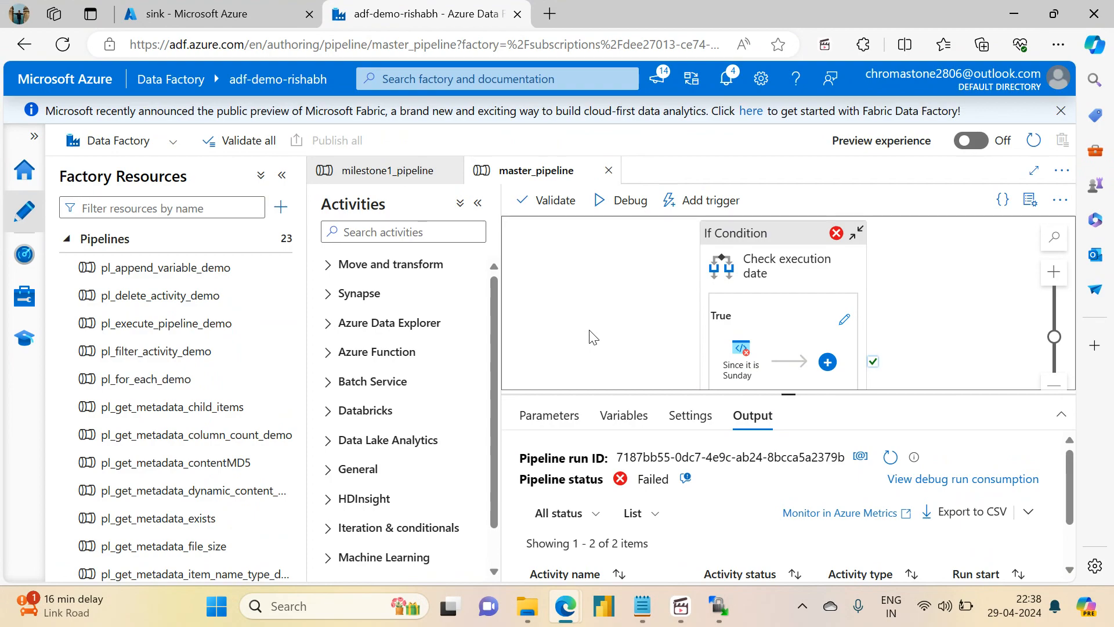
{"action": "left_click_drag", "start_coordinate": [793, 391], "coordinate": [788, 340]}
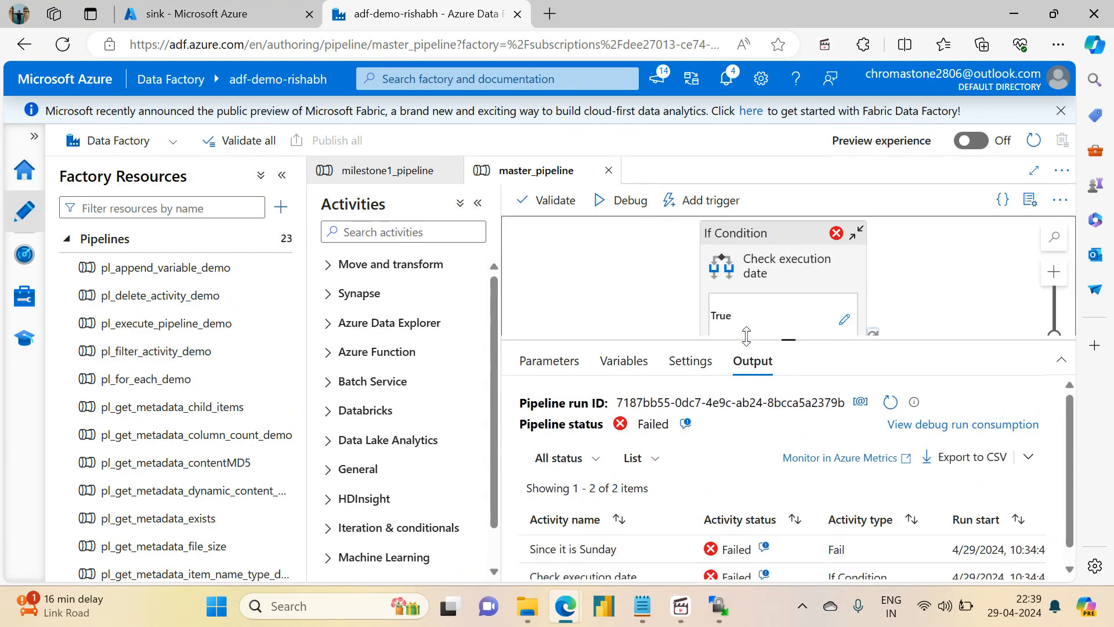
{"action": "left_click", "coordinate": [575, 365]}
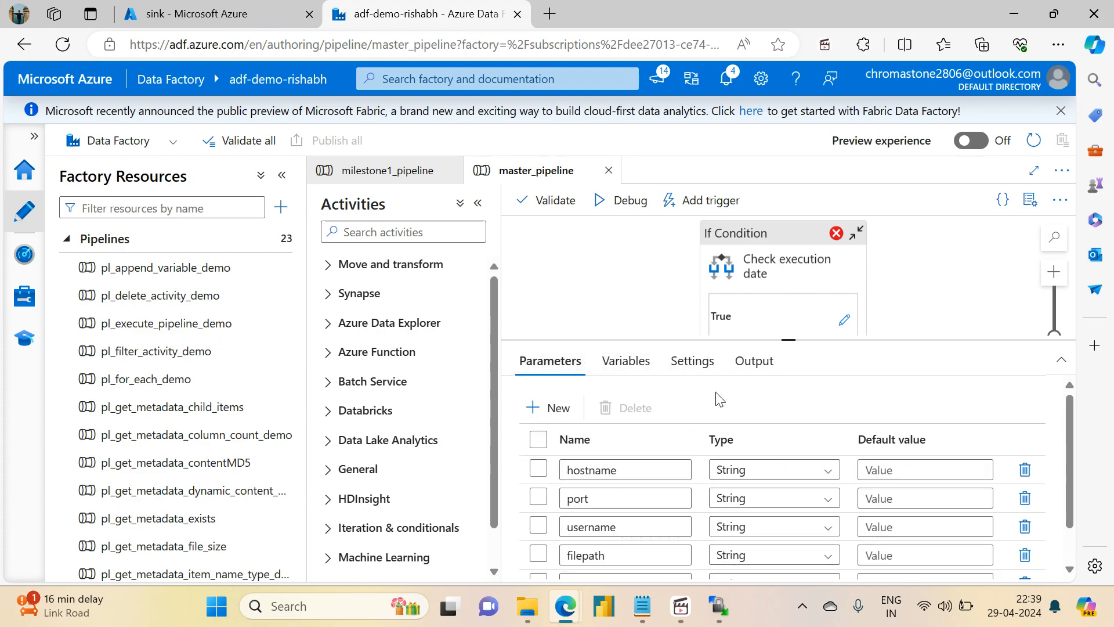
{"action": "left_click", "coordinate": [830, 502]}
{"action": "left_click", "coordinate": [834, 566]}
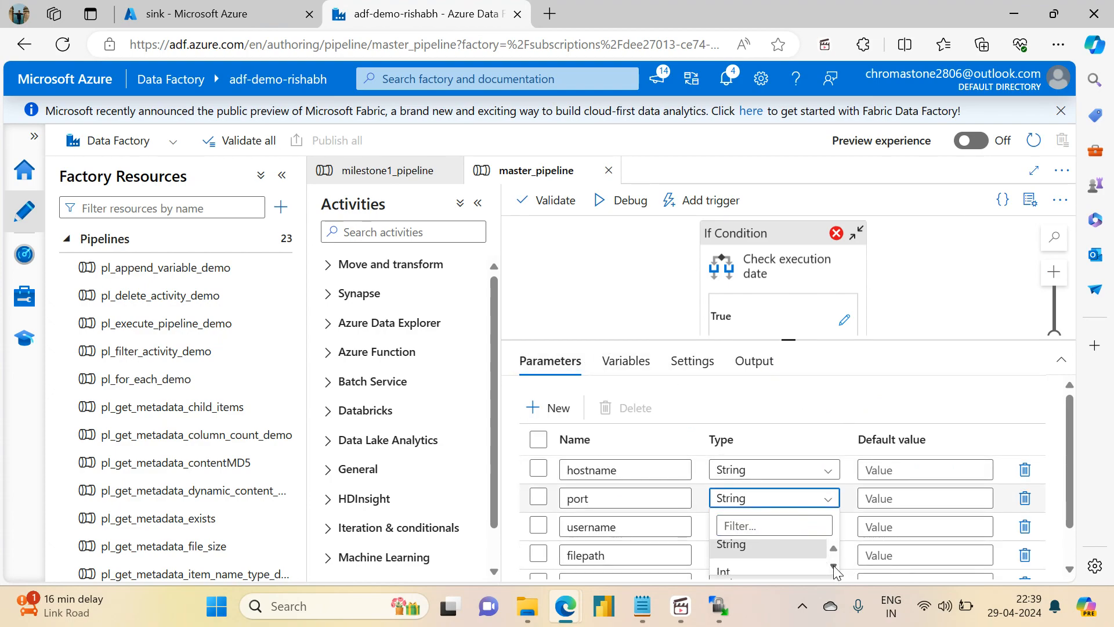
{"action": "left_click", "coordinate": [772, 561]}
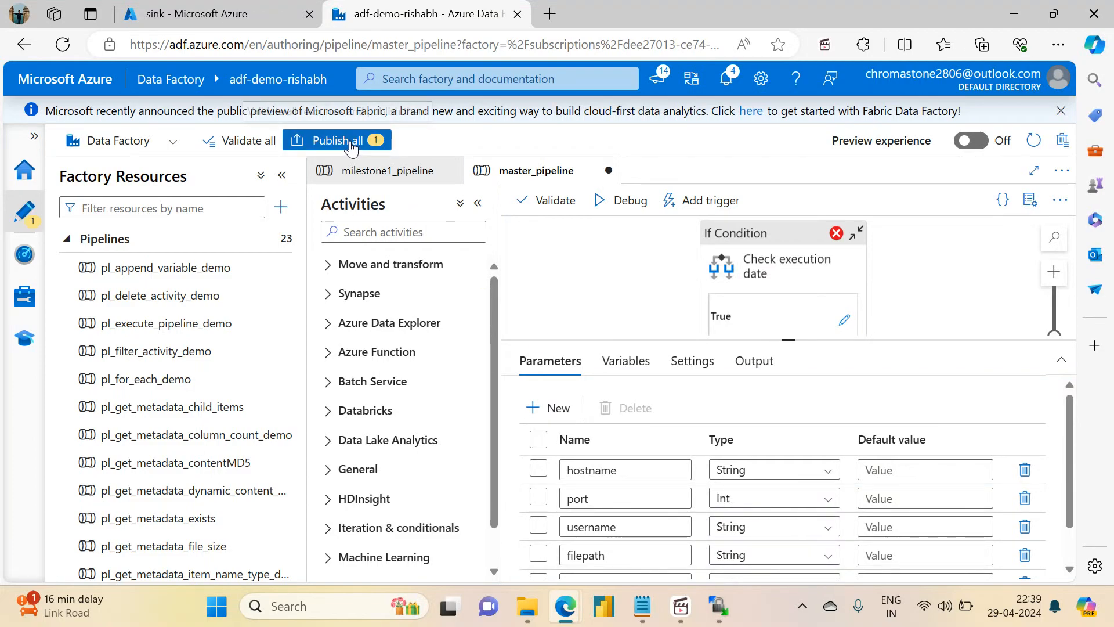
{"action": "left_click", "coordinate": [350, 142]}
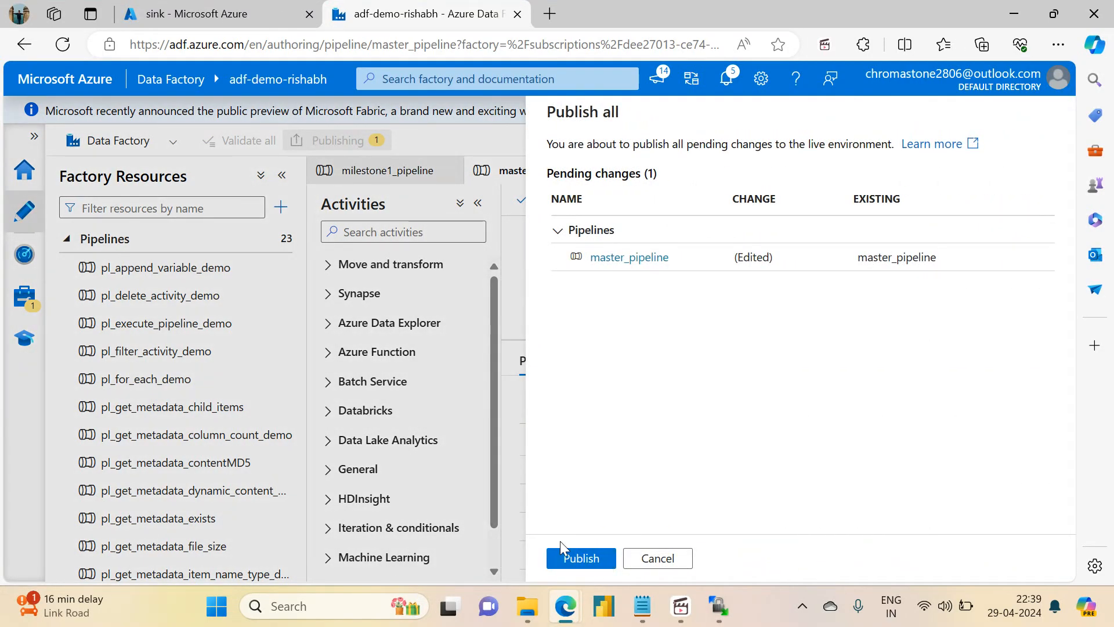
{"action": "left_click", "coordinate": [572, 557]}
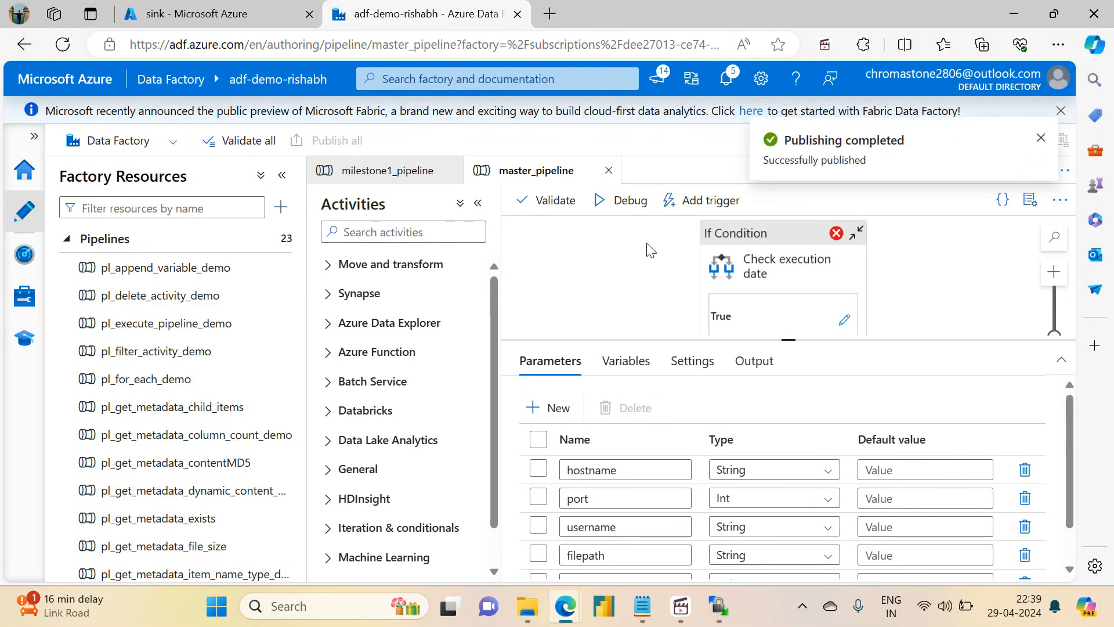
Start an on-demand run of master_pipeline with hostname 74.225.176.148, port 22 and username projectadmin.
{"action": "left_click", "coordinate": [675, 200]}
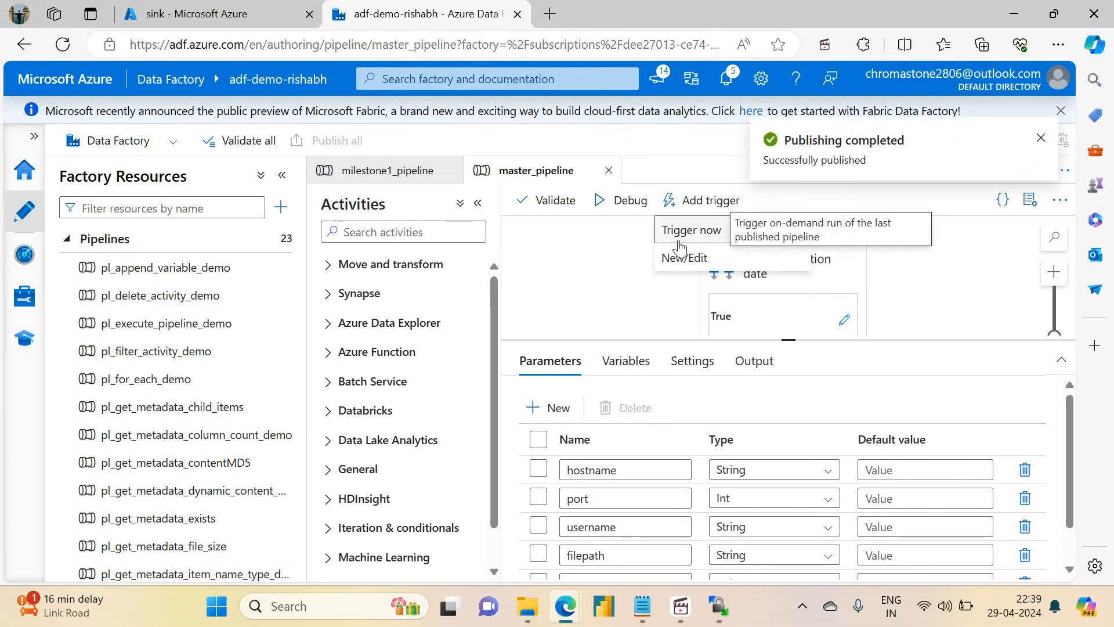
{"action": "left_click", "coordinate": [680, 247]}
{"action": "left_click", "coordinate": [841, 249]}
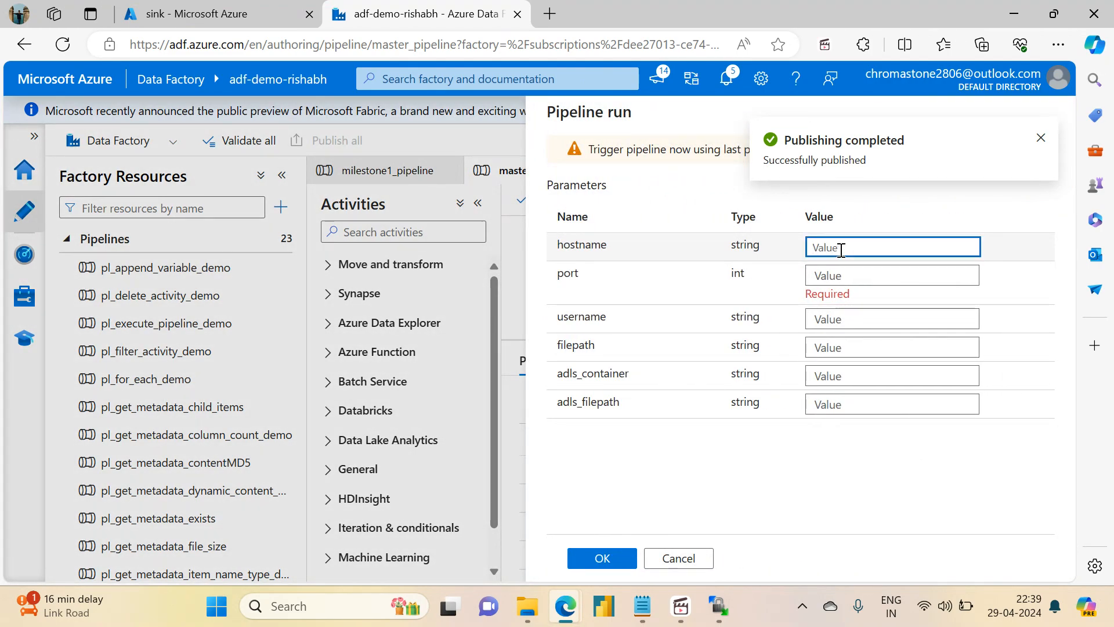
{"action": "type", "text": "74.225.176.148"}
{"action": "left_click", "coordinate": [841, 271]}
{"action": "type", "text": "22"}
{"action": "key", "text": "Tab"}
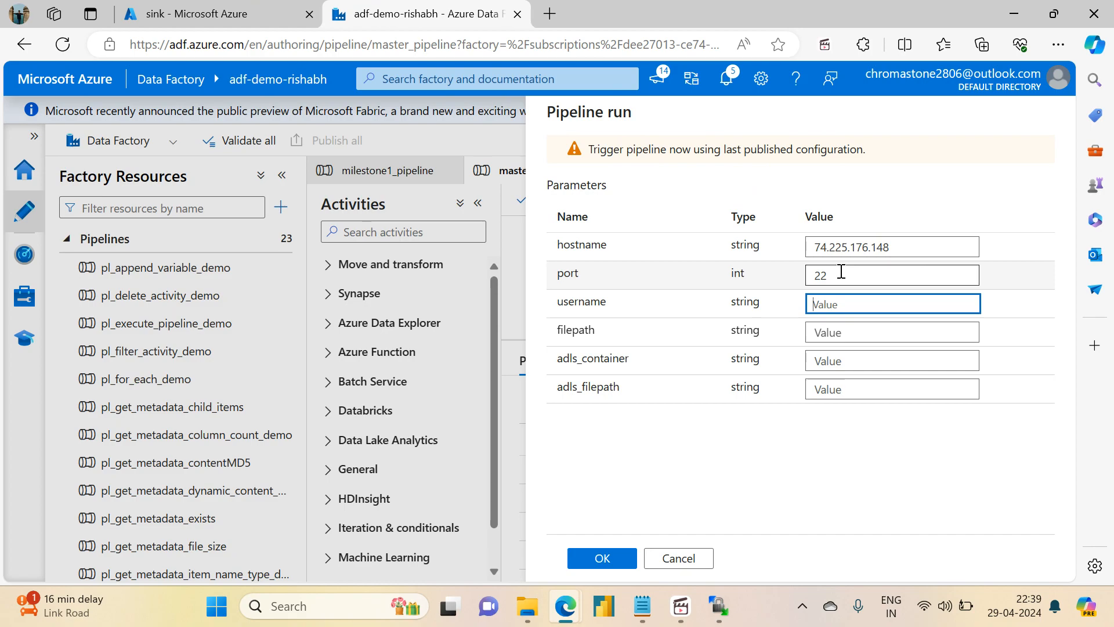
{"action": "type", "text": "projectadministeredstered"}
Set the run's filepath to /home/projectadmin, adls_container to sink and adls_filepath to variable_output, and submit the run.
{"action": "left_click", "coordinate": [893, 339]}
{"action": "type", "text": "/home"}
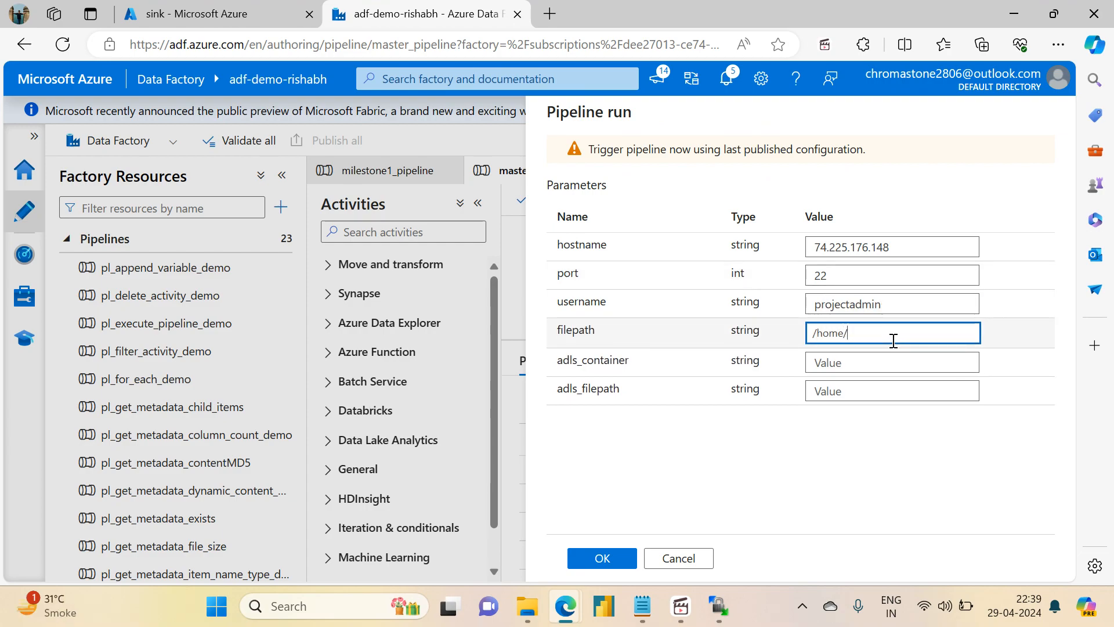
{"action": "type", "text": "/projectadmin"}
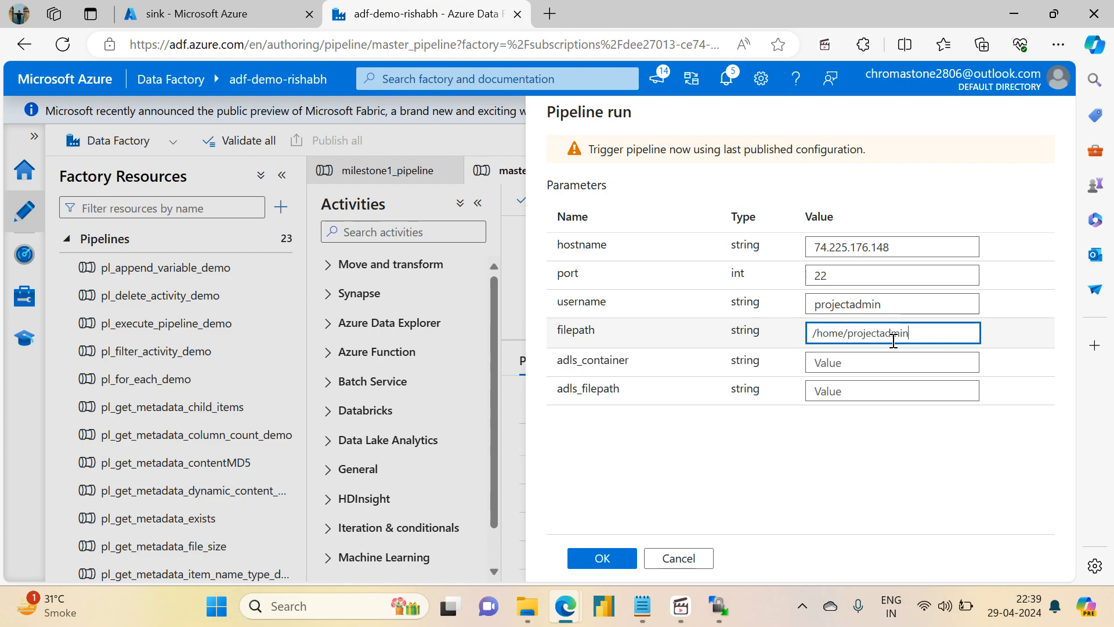
{"action": "left_click", "coordinate": [883, 357]}
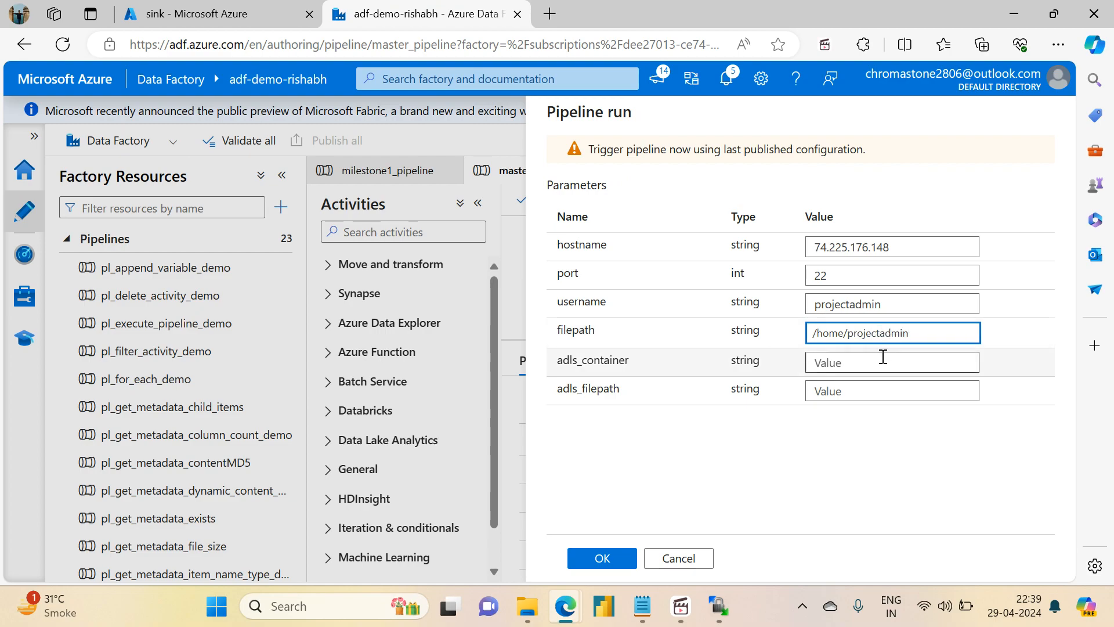
{"action": "type", "text": "sink"}
{"action": "key", "text": "Tab"}
{"action": "type", "text": "v"}
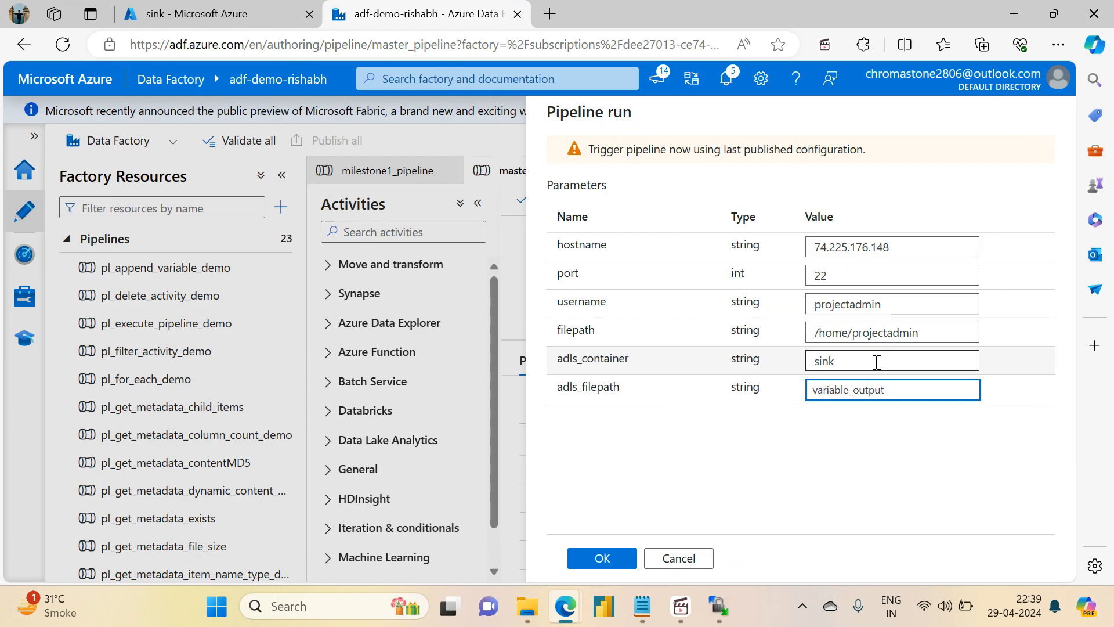
{"action": "left_click", "coordinate": [604, 558]}
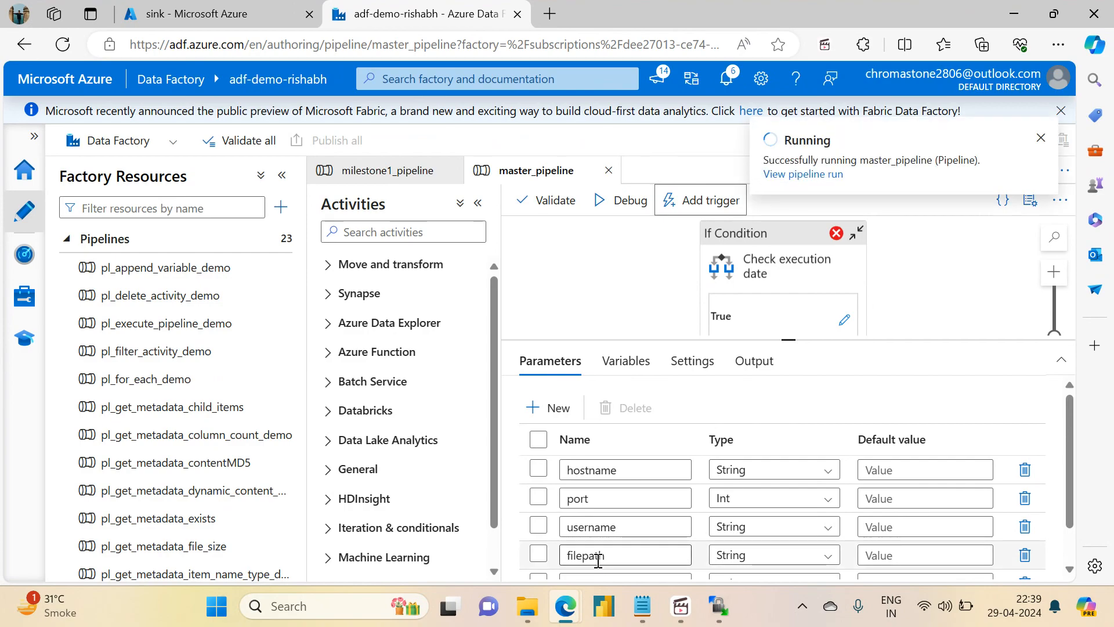
Monitor the new master_pipeline run and open its milestone1_pipeline run from the Execute Ingestion Pipeline activity's output.
{"action": "left_click", "coordinate": [822, 174]}
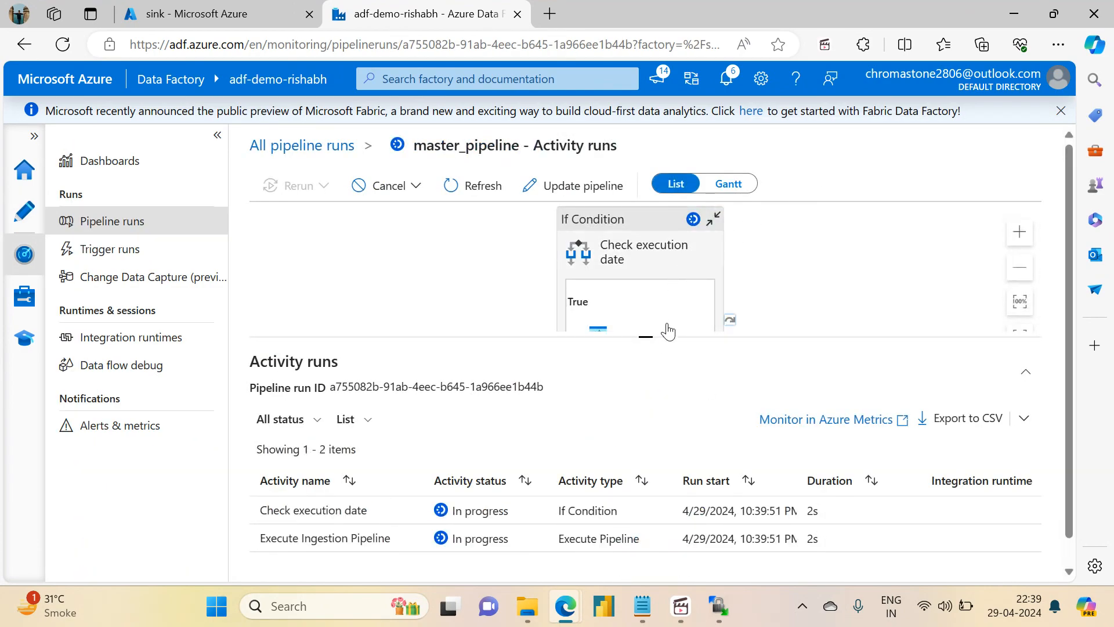
{"action": "left_click_drag", "start_coordinate": [654, 333], "coordinate": [662, 226]}
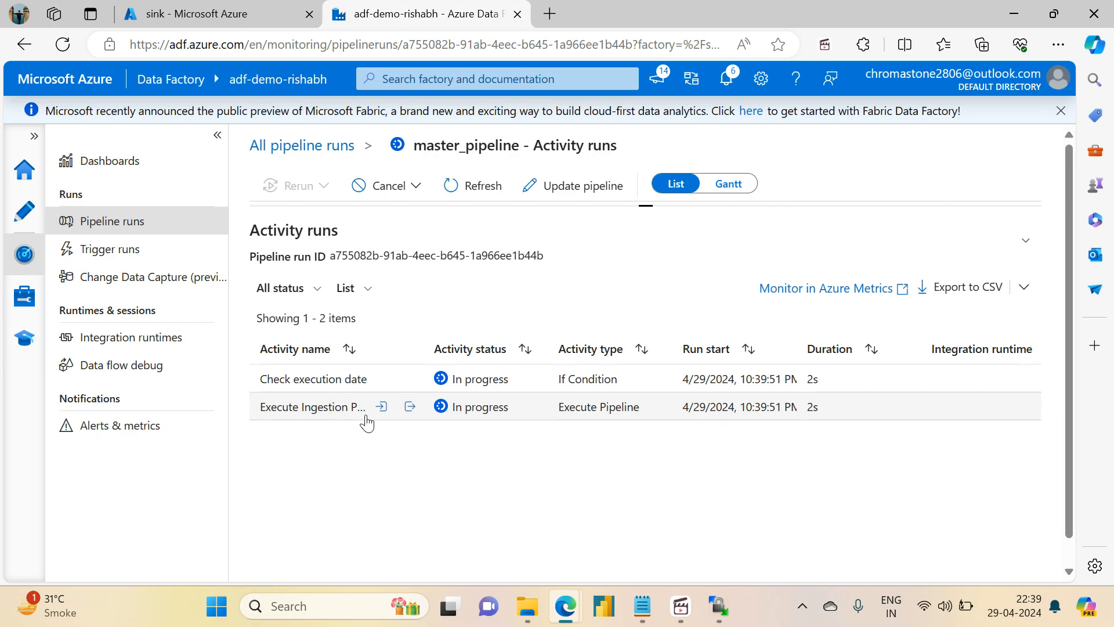
{"action": "left_click", "coordinate": [410, 407]}
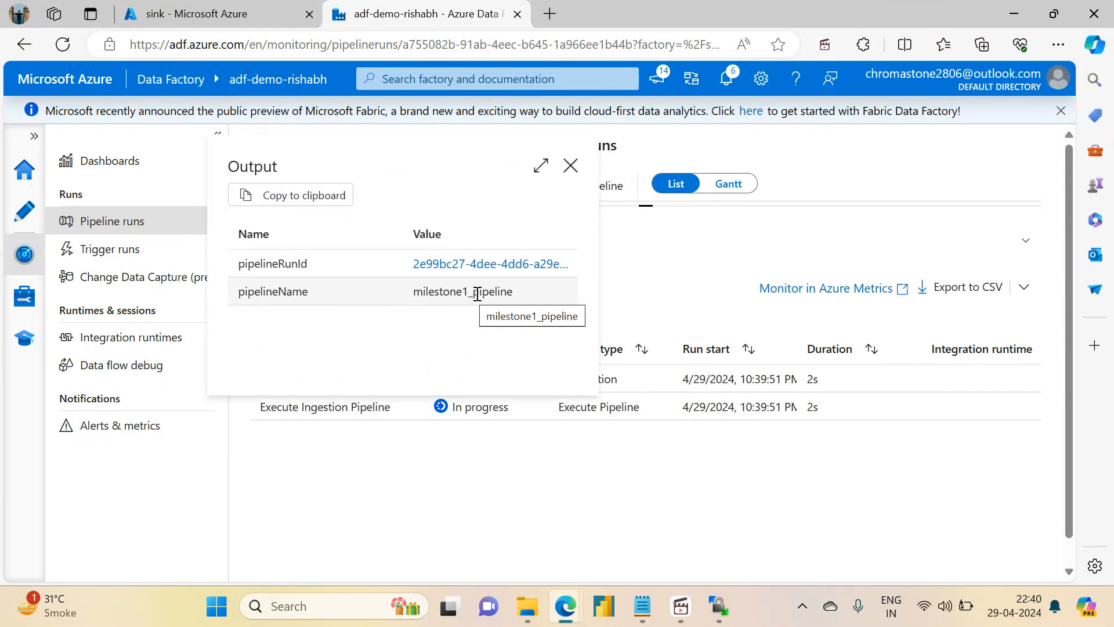
{"action": "left_click", "coordinate": [490, 264]}
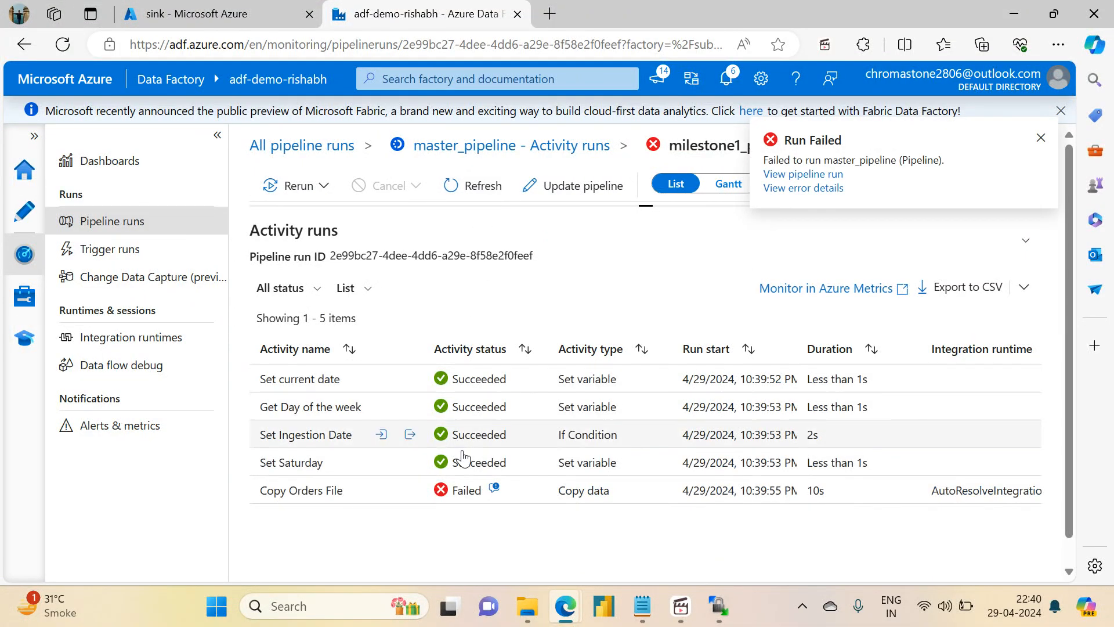
Read the full error details of the Copy Orders File activity in the new milestone1_pipeline run.
{"action": "left_click", "coordinate": [494, 488]}
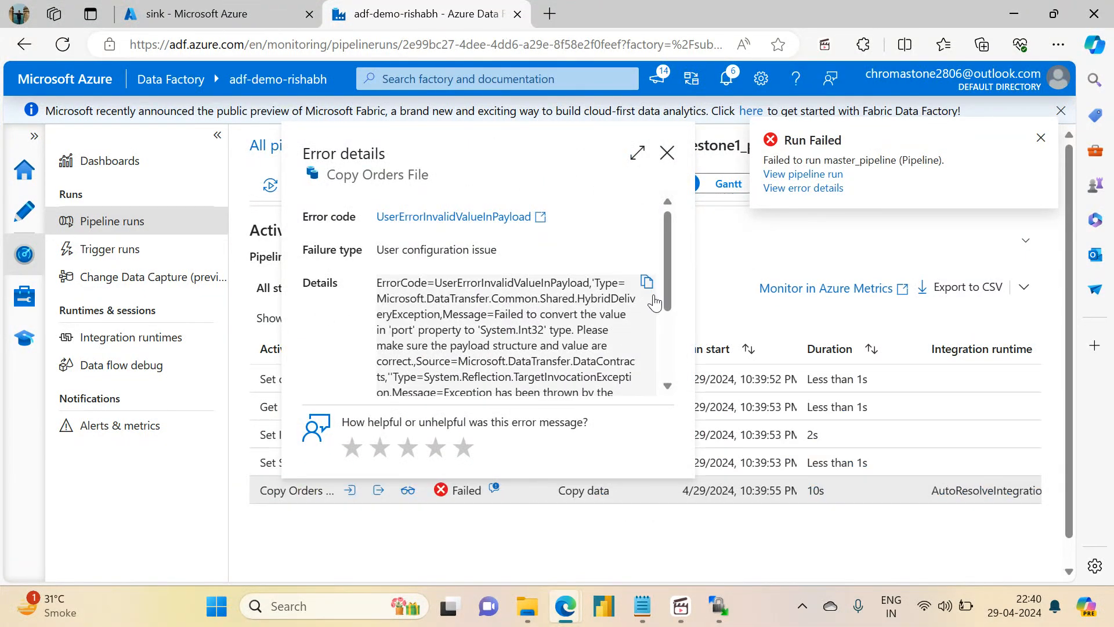
{"action": "left_click_drag", "start_coordinate": [670, 274], "coordinate": [665, 295]}
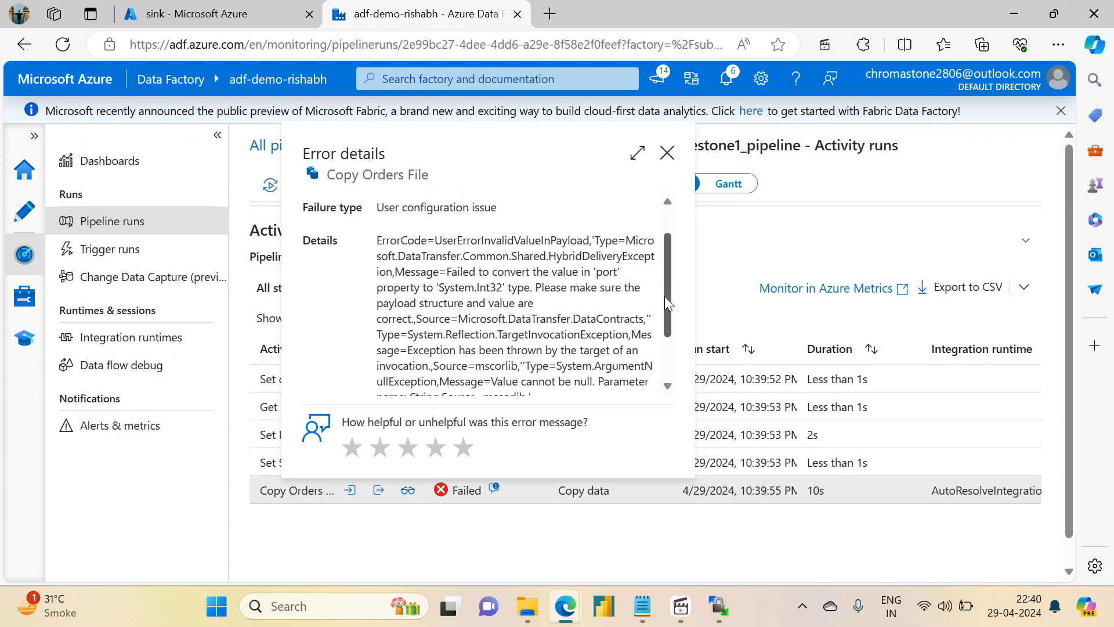
{"action": "scroll", "coordinate": [658, 312], "scroll_direction": "down", "scroll_amount": 2}
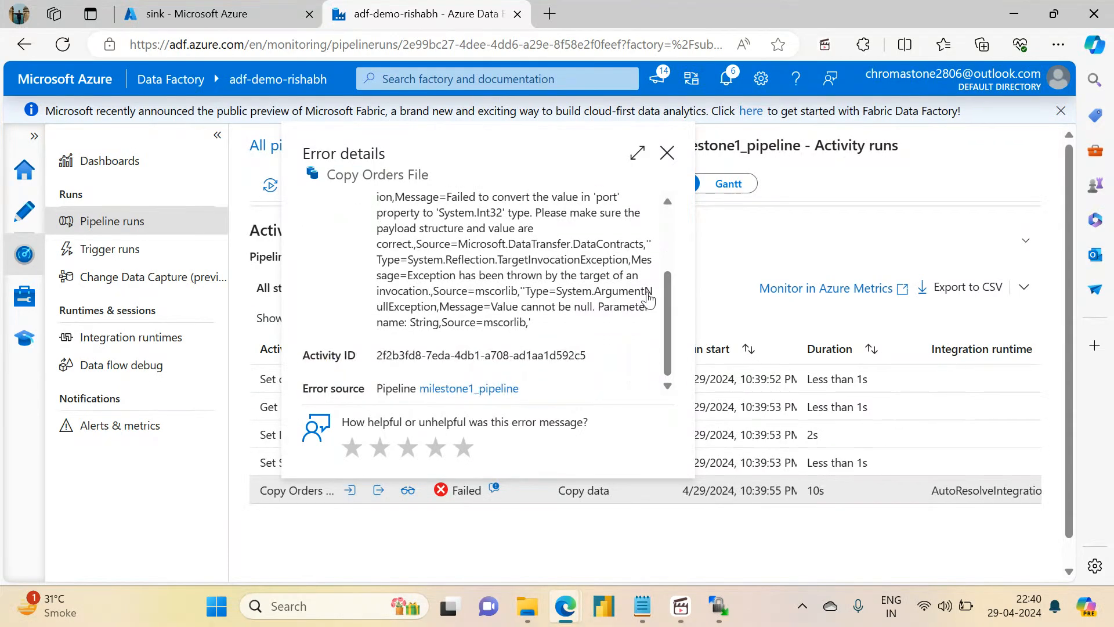
{"action": "left_click", "coordinate": [667, 154]}
Refresh the milestone1_pipeline run and examine the input JSON of the Copy Orders File activity.
{"action": "left_click_drag", "start_coordinate": [649, 203], "coordinate": [645, 367]}
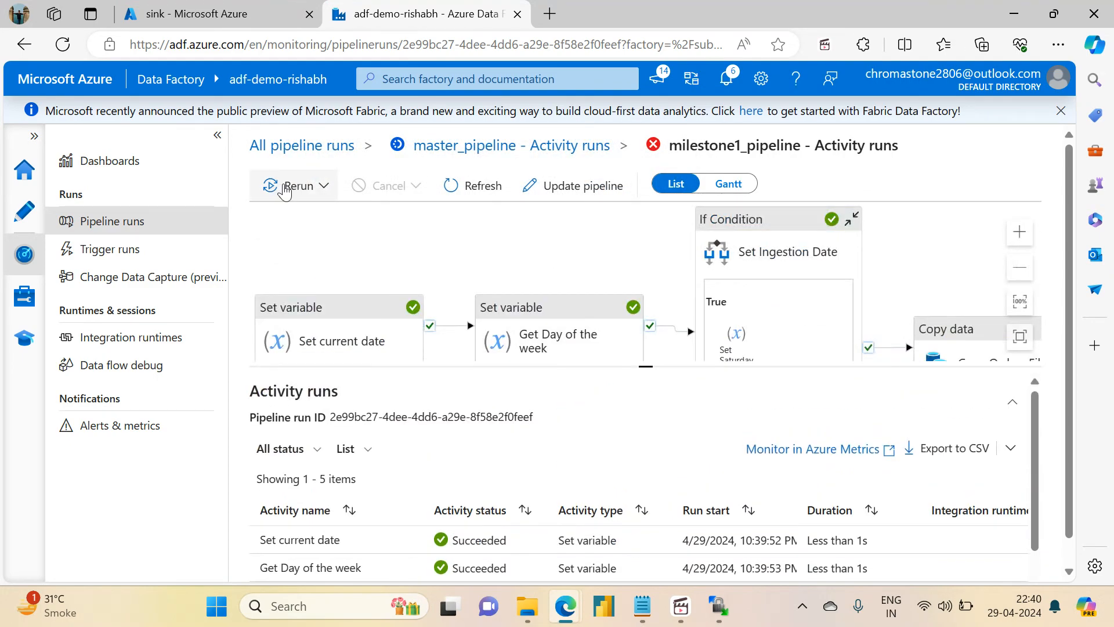
{"action": "left_click", "coordinate": [437, 187]}
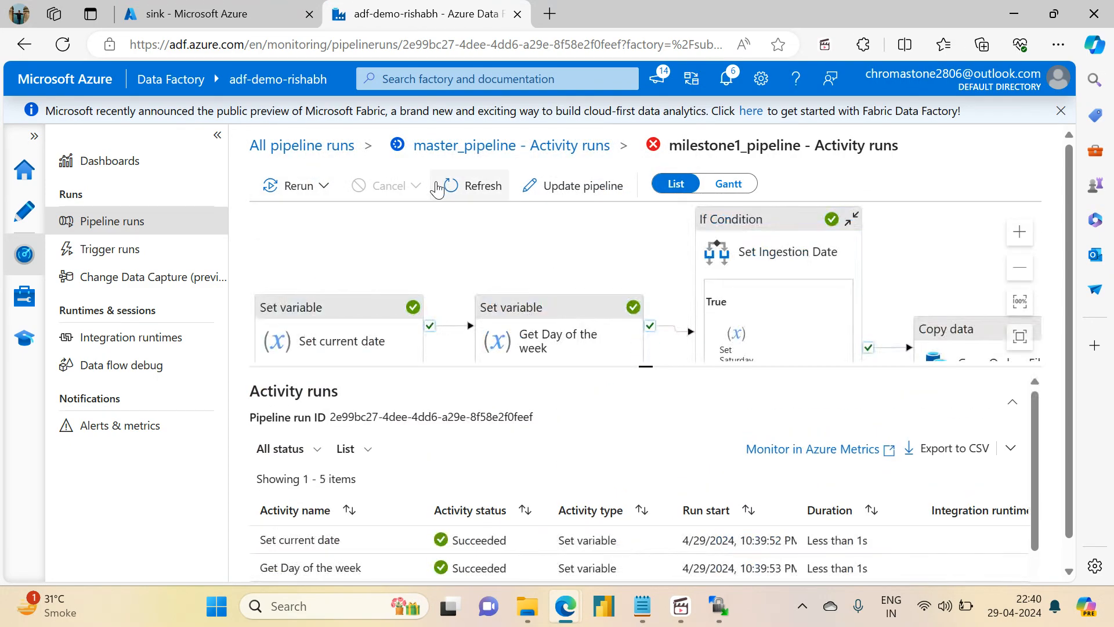
{"action": "left_click_drag", "start_coordinate": [643, 370], "coordinate": [645, 205]}
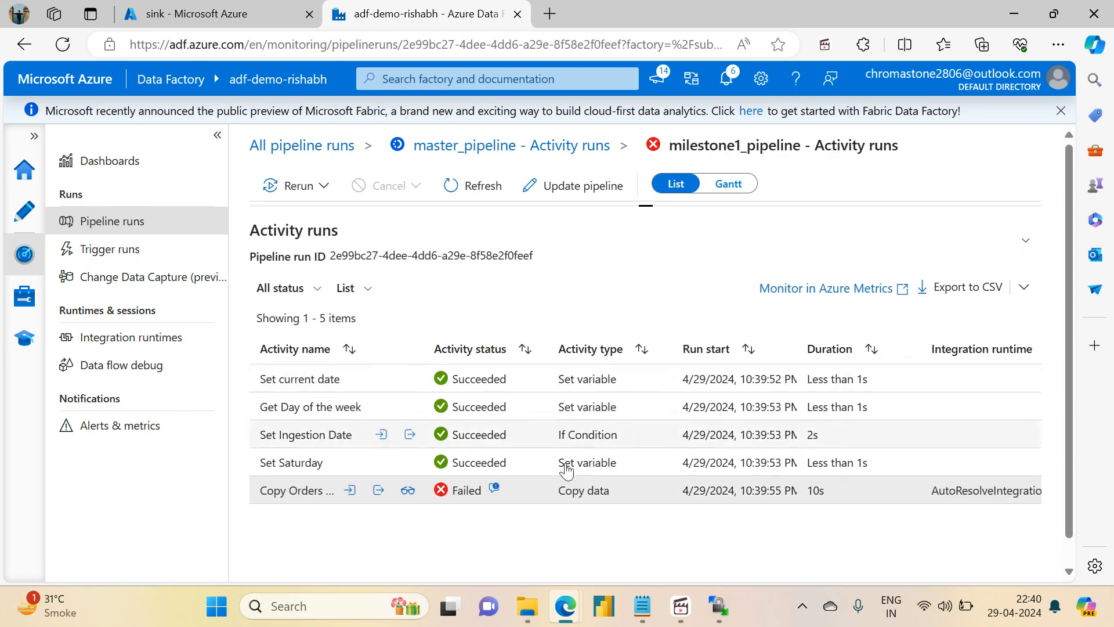
{"action": "left_click", "coordinate": [350, 491]}
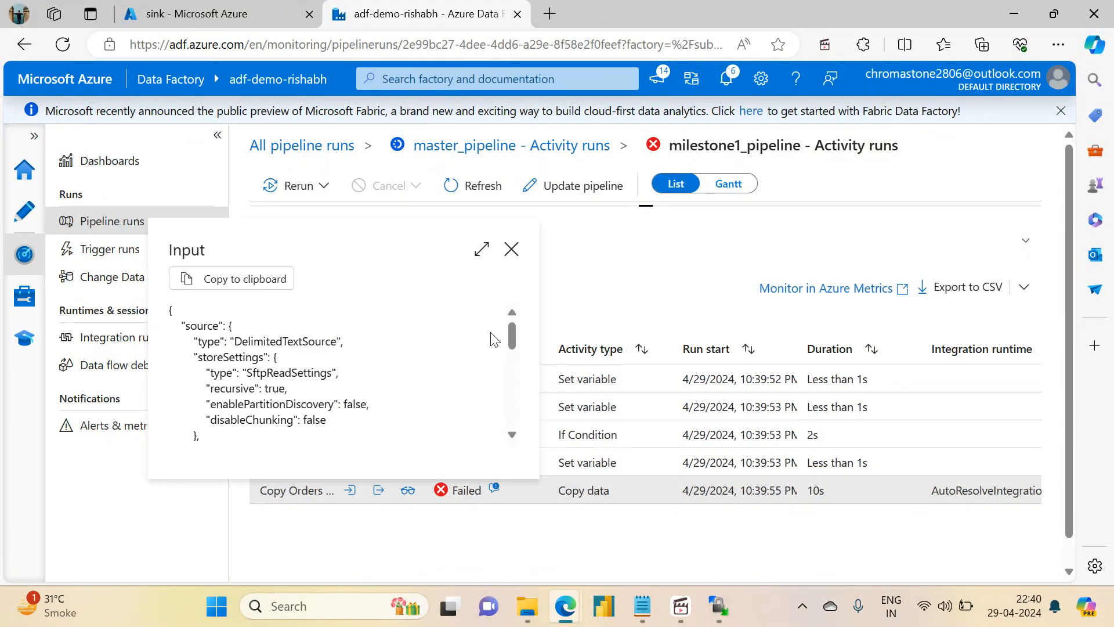
{"action": "left_click_drag", "start_coordinate": [512, 329], "coordinate": [499, 417]}
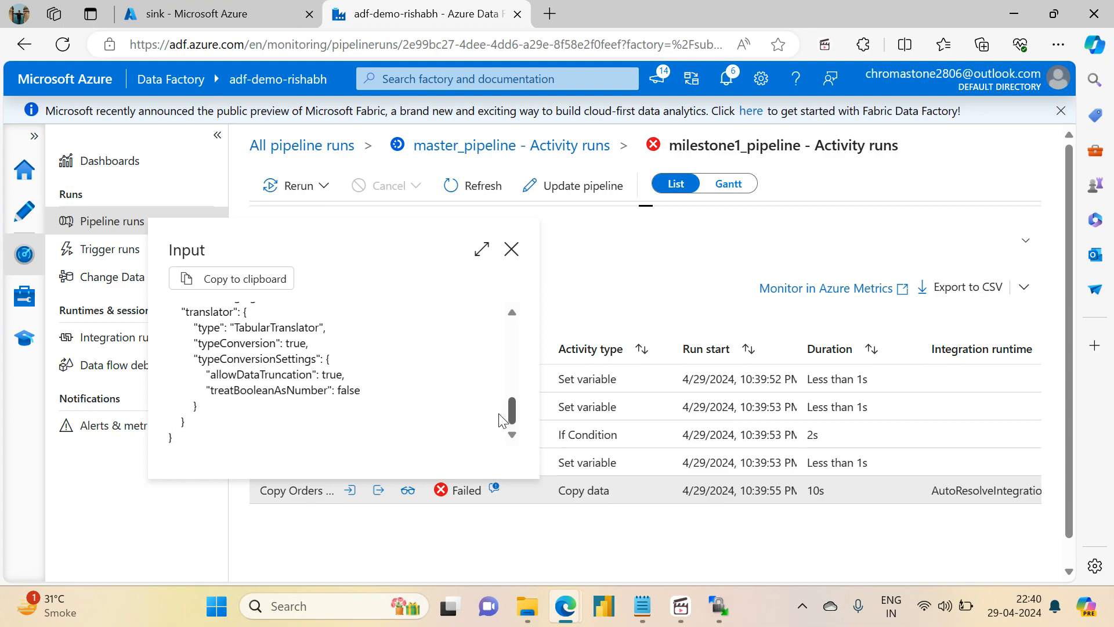
Return to pipeline authoring and check the parameter types of master_pipeline and milestone1_pipeline.
{"action": "left_click", "coordinate": [24, 219]}
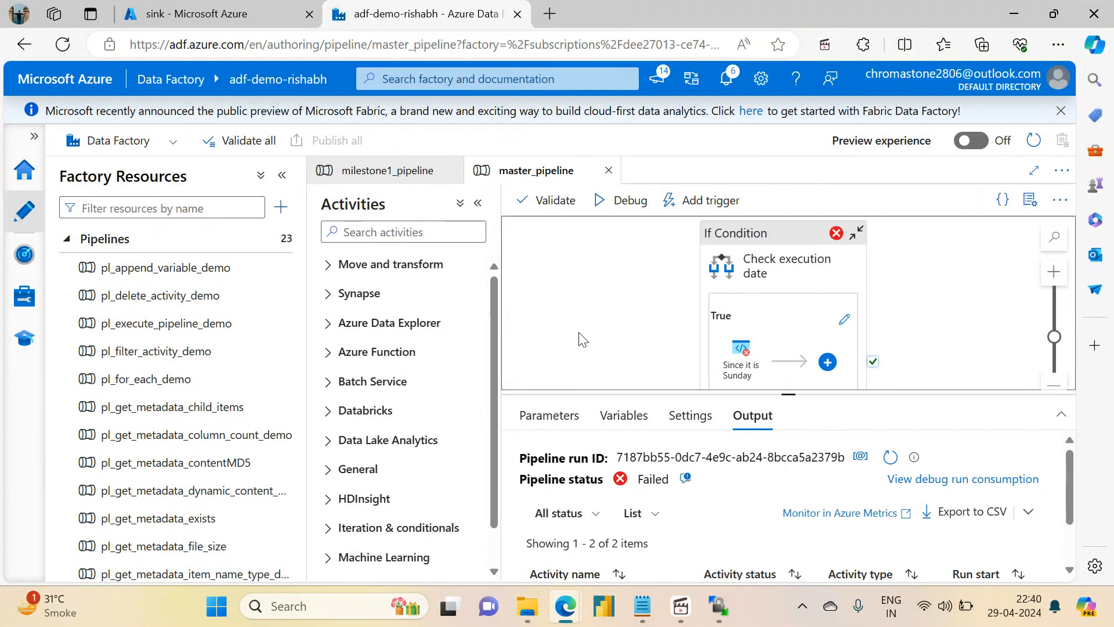
{"action": "left_click", "coordinate": [549, 415]}
{"action": "left_click_drag", "start_coordinate": [780, 396], "coordinate": [749, 351]}
{"action": "left_click", "coordinate": [376, 172]}
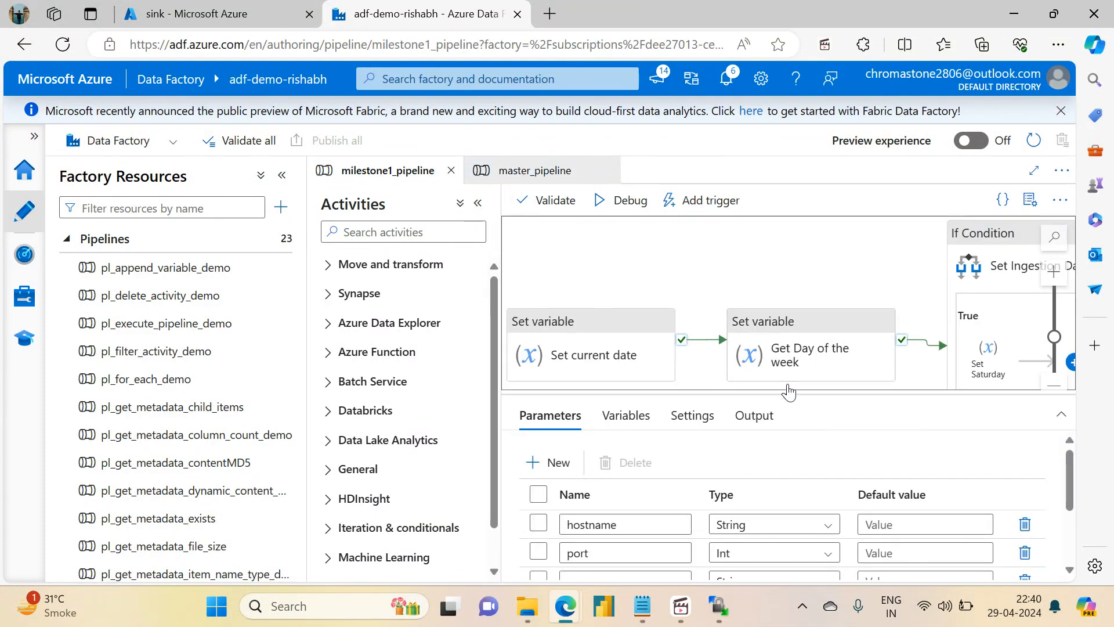
{"action": "mouse_move", "coordinate": [797, 391]}
{"action": "left_mouse_down"}
{"action": "mouse_move", "coordinate": [800, 244]}
{"action": "mouse_move", "coordinate": [790, 404]}
{"action": "left_mouse_up"}
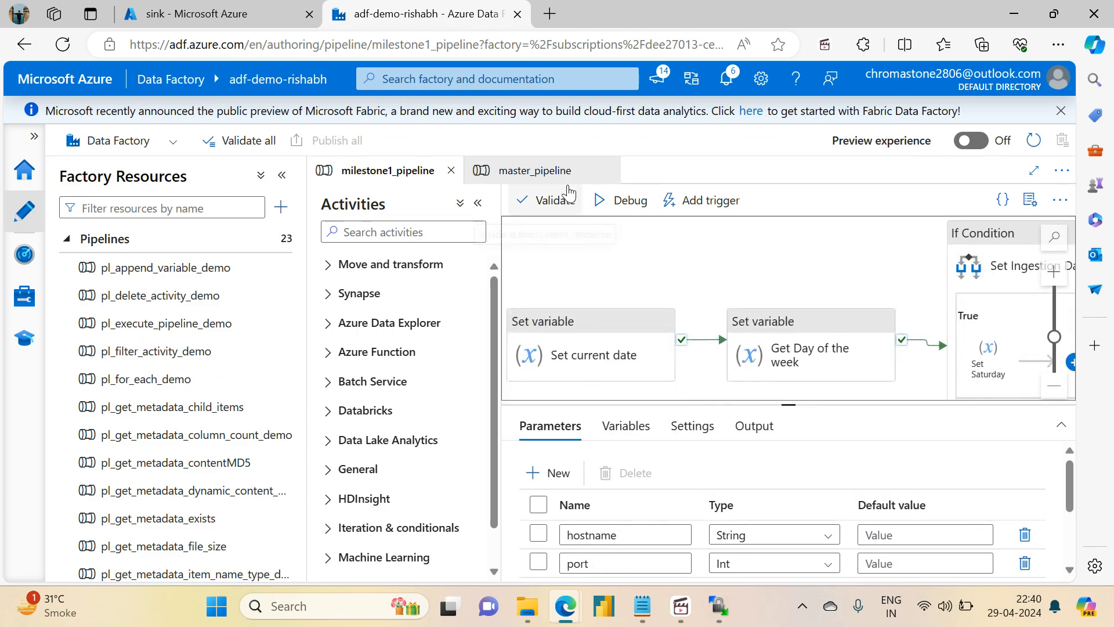
Open the settings of the Execute Ingestion Pipeline activity in the False branch of master_pipeline's Check execution date condition.
{"action": "left_click", "coordinate": [574, 170]}
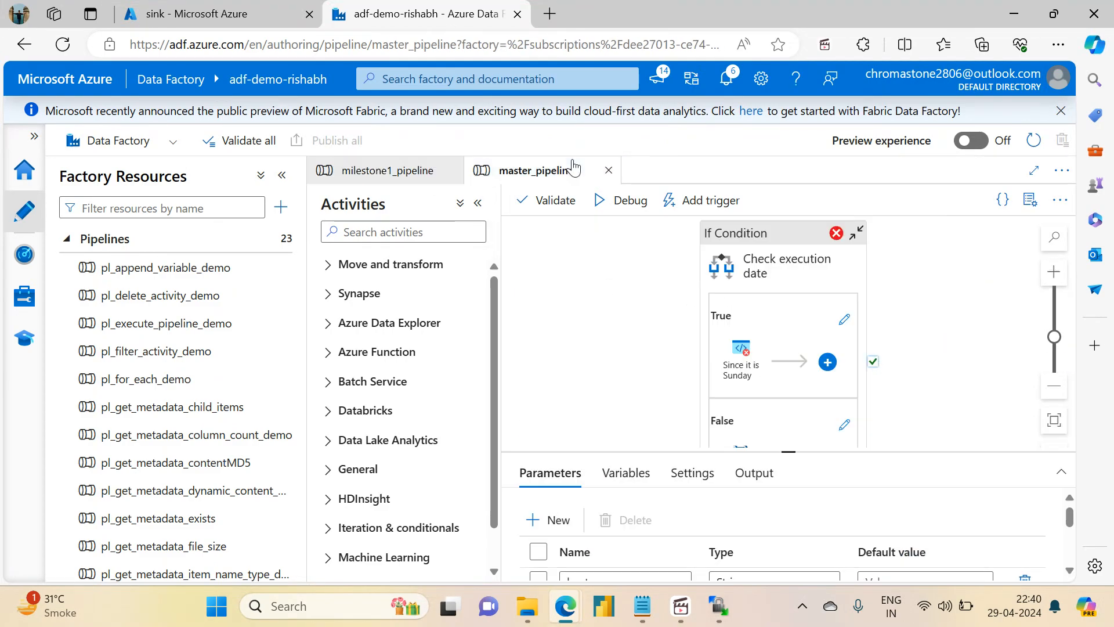
{"action": "scroll", "coordinate": [580, 331], "scroll_direction": "down", "scroll_amount": 2}
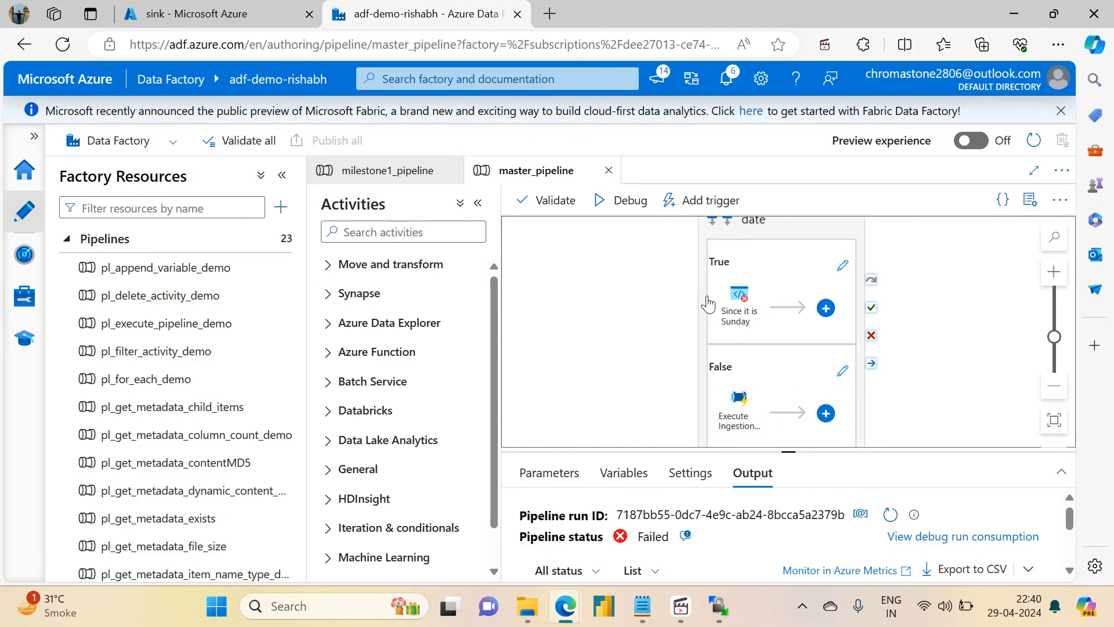
{"action": "left_click", "coordinate": [723, 407]}
{"action": "left_click", "coordinate": [778, 430]}
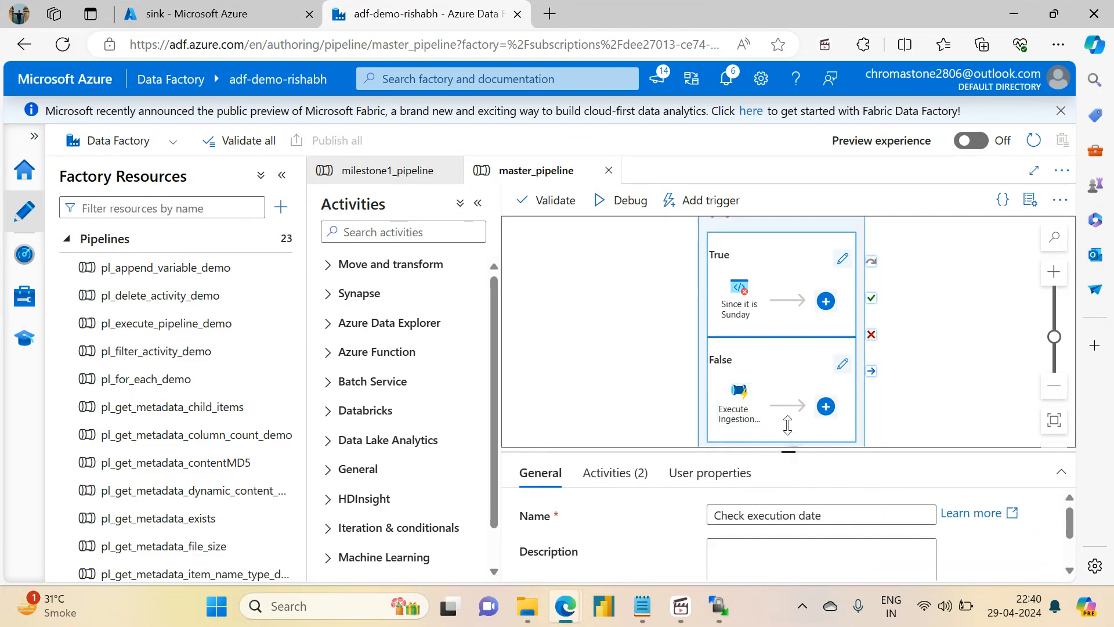
{"action": "left_click_drag", "start_coordinate": [788, 427], "coordinate": [787, 221]}
{"action": "left_click", "coordinate": [604, 243]}
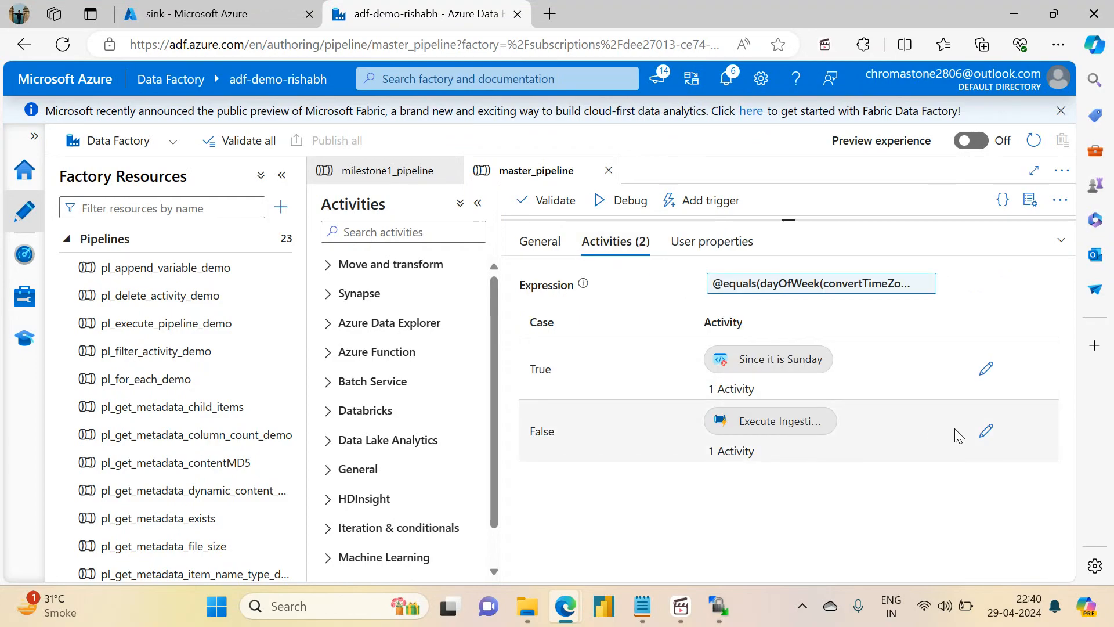
{"action": "left_click", "coordinate": [987, 432]}
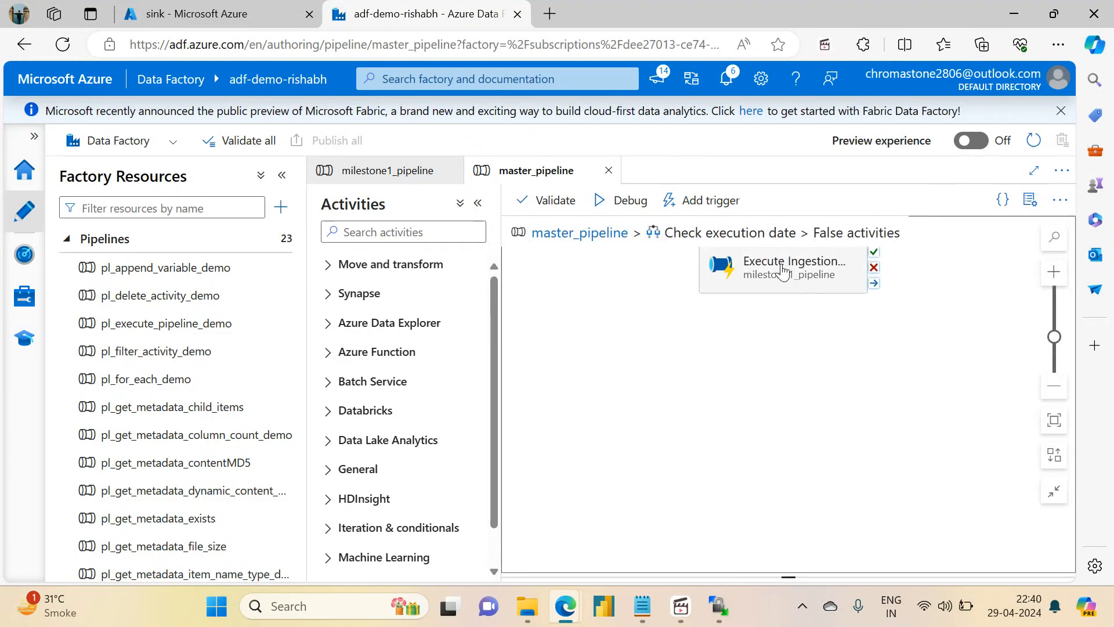
{"action": "left_click", "coordinate": [782, 272]}
{"action": "left_click_drag", "start_coordinate": [791, 448], "coordinate": [769, 189]}
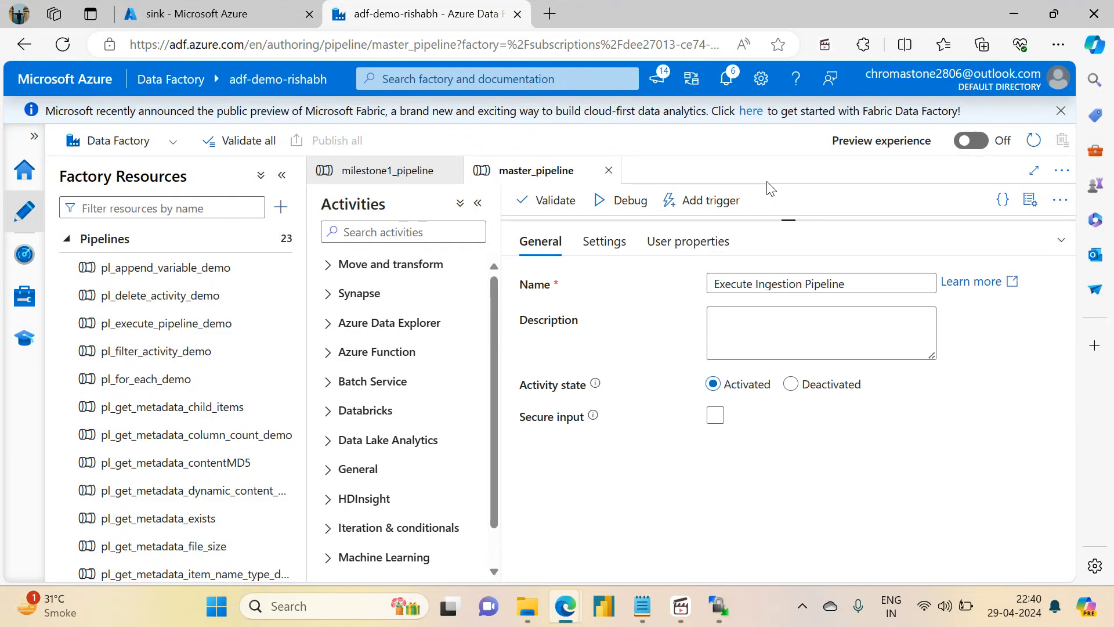
{"action": "left_click", "coordinate": [605, 241]}
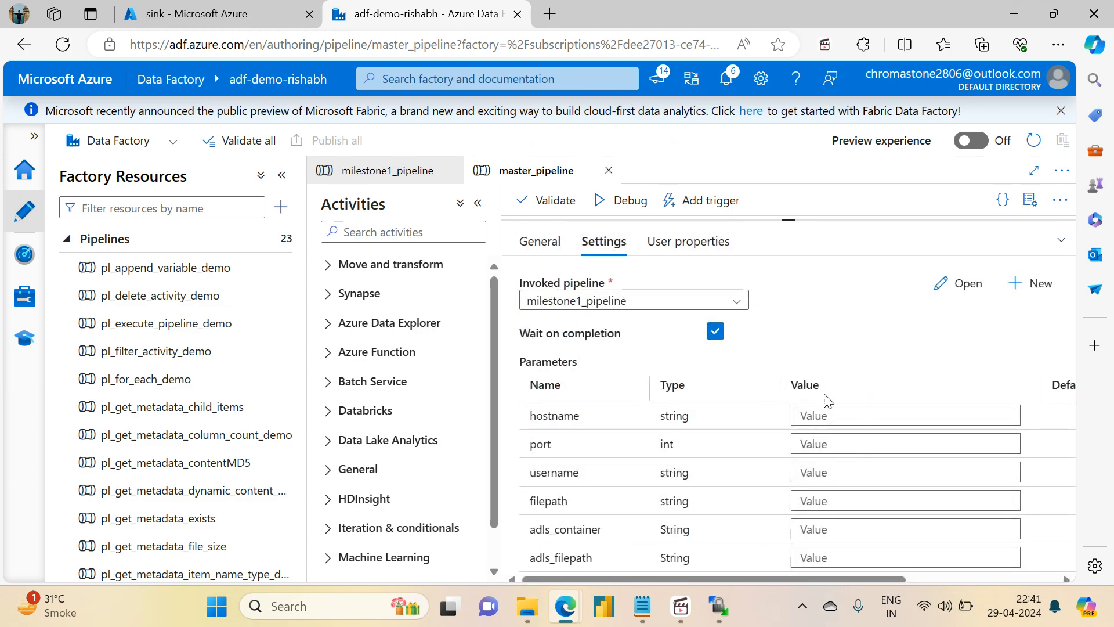
{"action": "left_click", "coordinate": [825, 416]}
{"action": "left_click", "coordinate": [812, 439]}
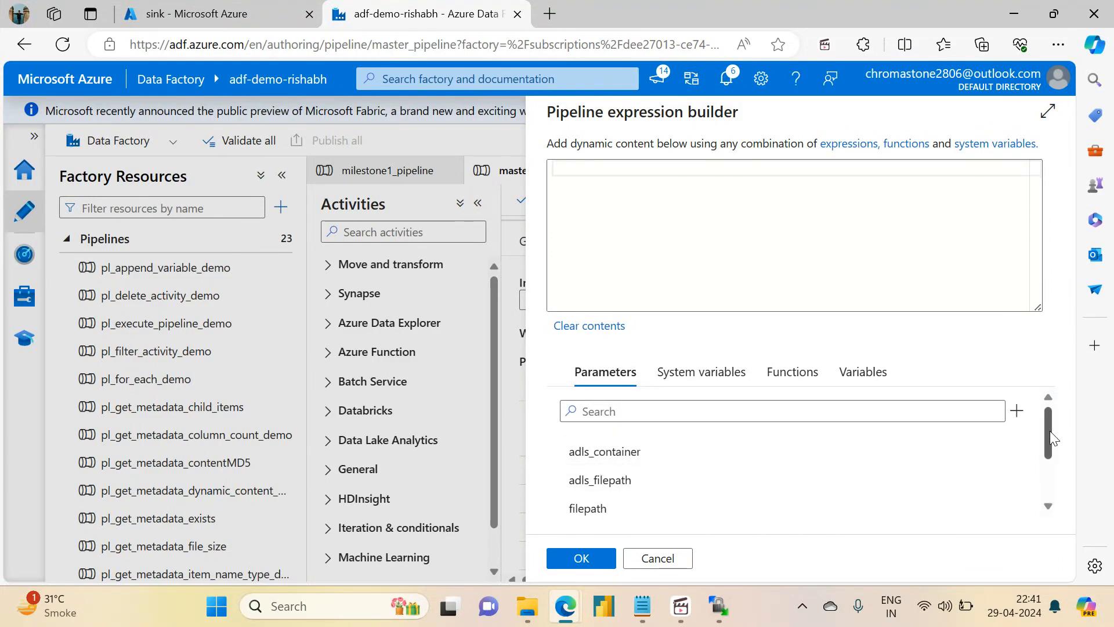
{"action": "scroll", "coordinate": [1050, 430], "scroll_direction": "down", "scroll_amount": 3}
{"action": "left_click", "coordinate": [639, 515]}
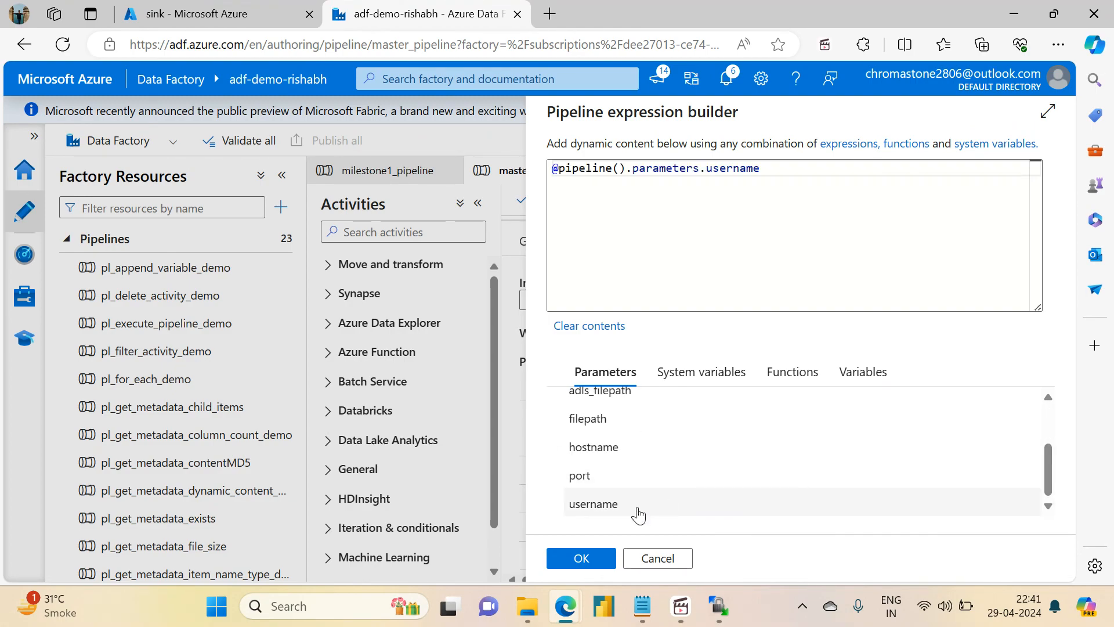
{"action": "left_click", "coordinate": [575, 562]}
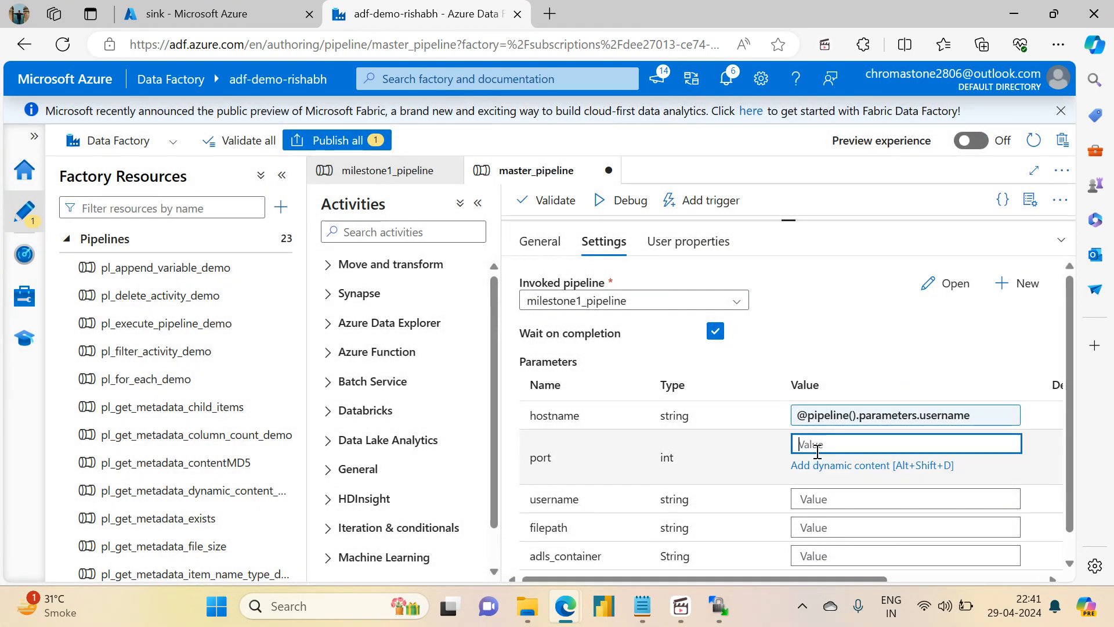
{"action": "mouse_move", "coordinate": [815, 463]}
{"action": "left_click", "coordinate": [815, 465]}
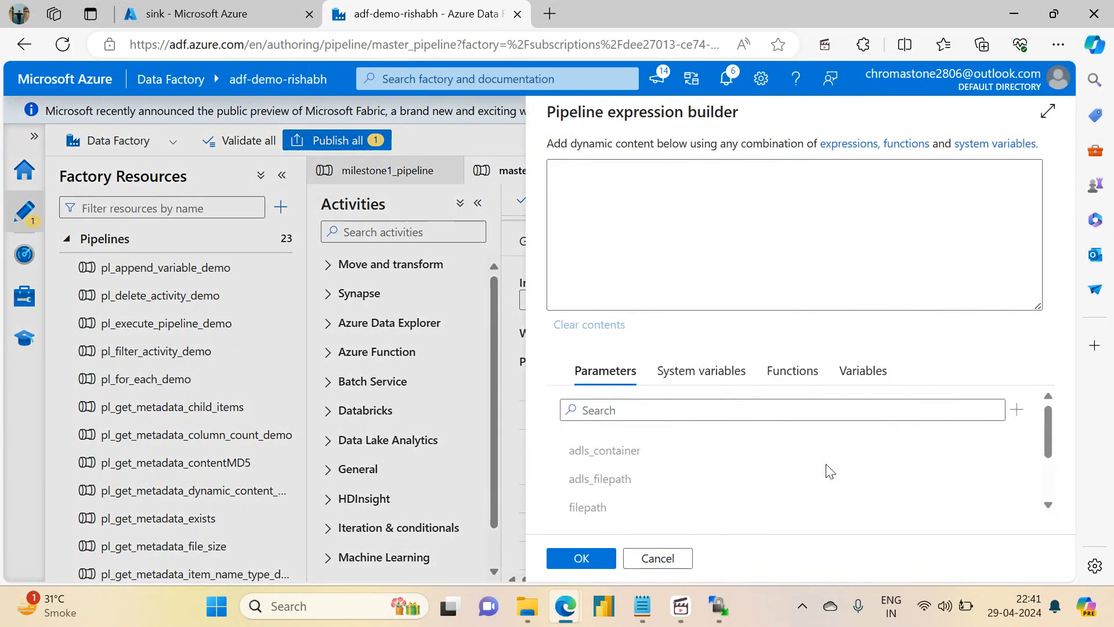
{"action": "left_click_drag", "start_coordinate": [1049, 441], "coordinate": [1050, 493]}
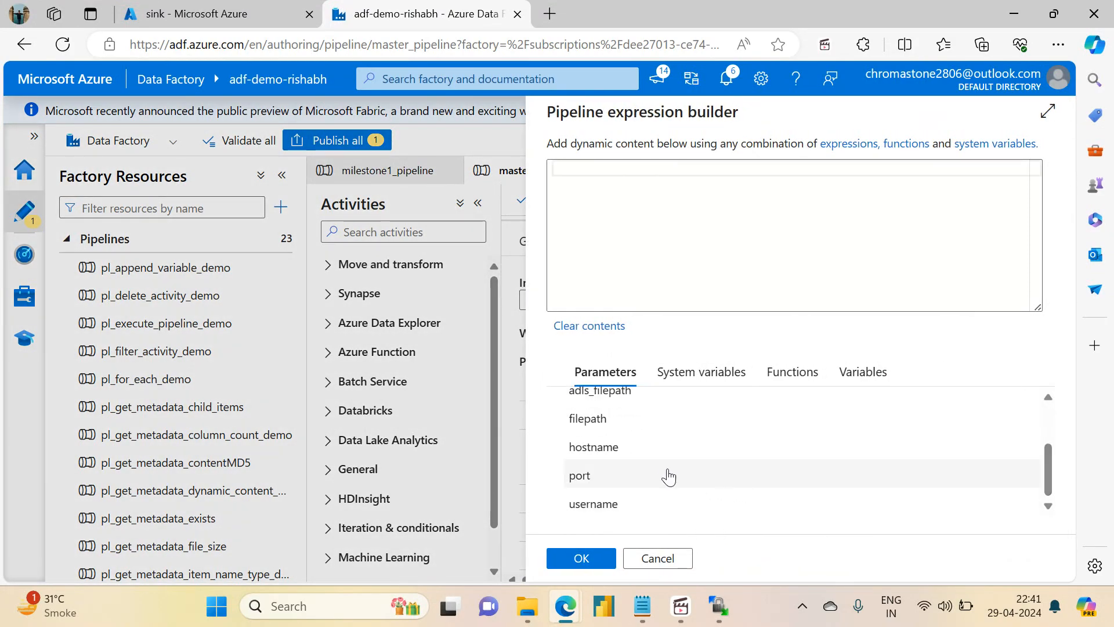
{"action": "left_click", "coordinate": [660, 476]}
{"action": "left_click", "coordinate": [581, 558]}
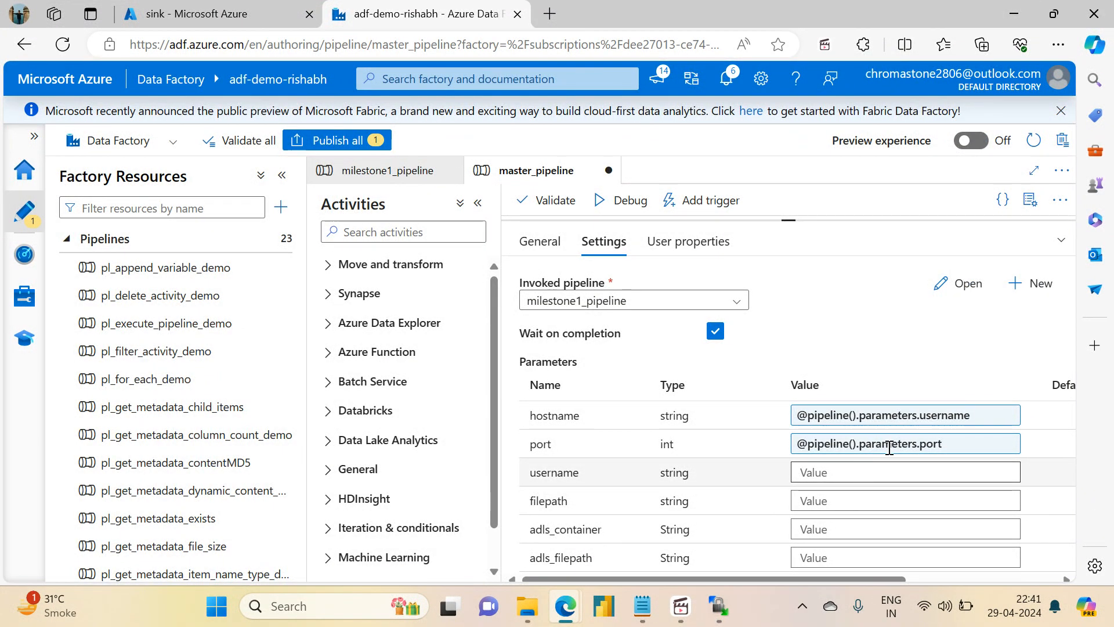
{"action": "left_click", "coordinate": [979, 418]}
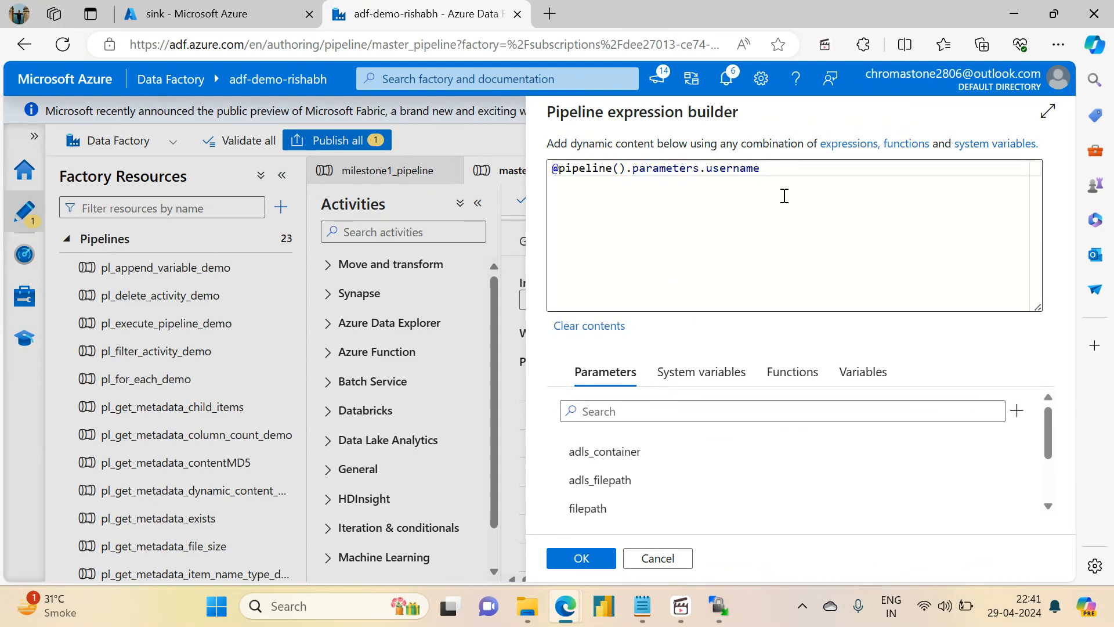
{"action": "key", "text": "BackSpace"}
{"action": "key", "text": "BackSpace"}
{"action": "key", "text": "BackSpace"}
{"action": "key", "text": "BackSpace"}
{"action": "key", "text": "BackSpace"}
{"action": "key", "text": "BackSpace"}
{"action": "key", "text": "BackSpace"}
{"action": "key", "text": "BackSpace"}
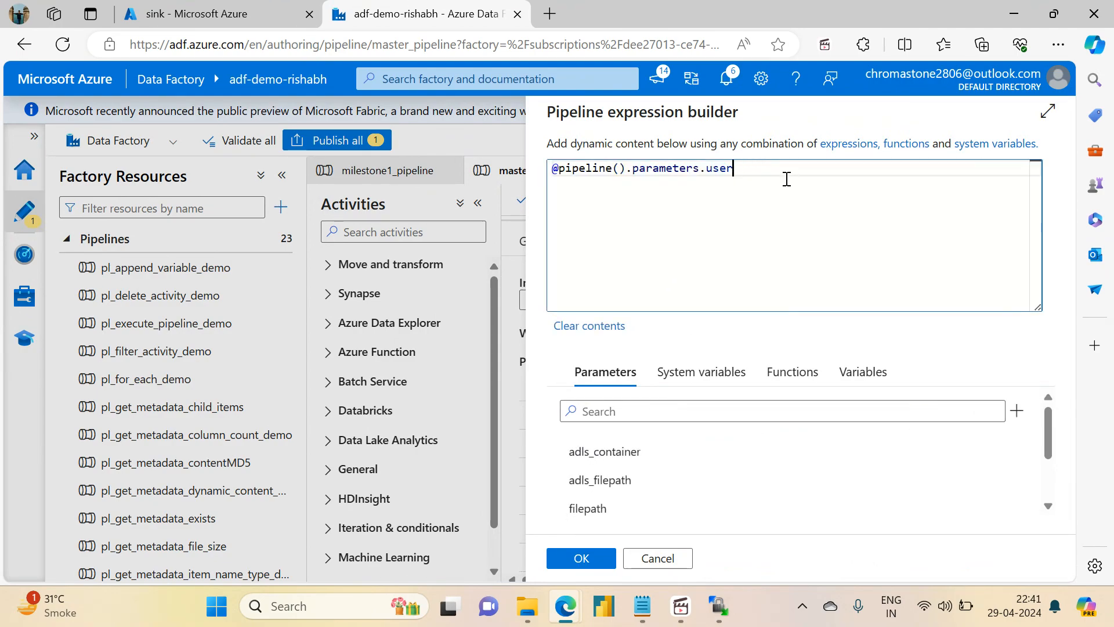
{"action": "type", "text": "hps"}
{"action": "key", "text": "BackSpace"}
{"action": "key", "text": "BackSpace"}
{"action": "type", "text": "ostname"}
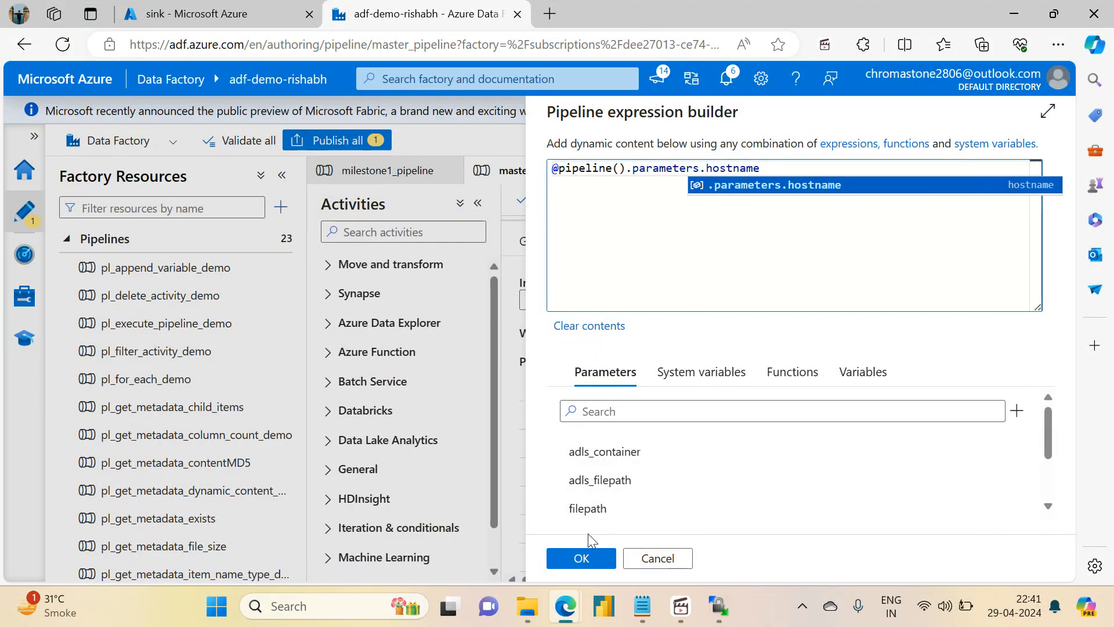
{"action": "left_click", "coordinate": [578, 558]}
{"action": "left_click", "coordinate": [855, 473]}
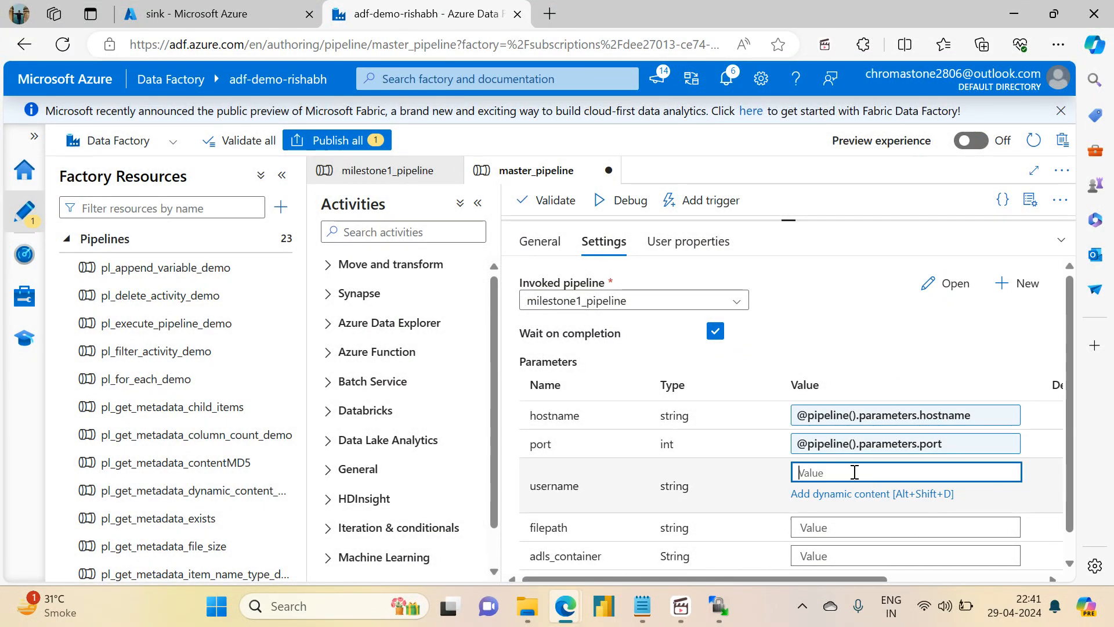
{"action": "left_click", "coordinate": [832, 499]}
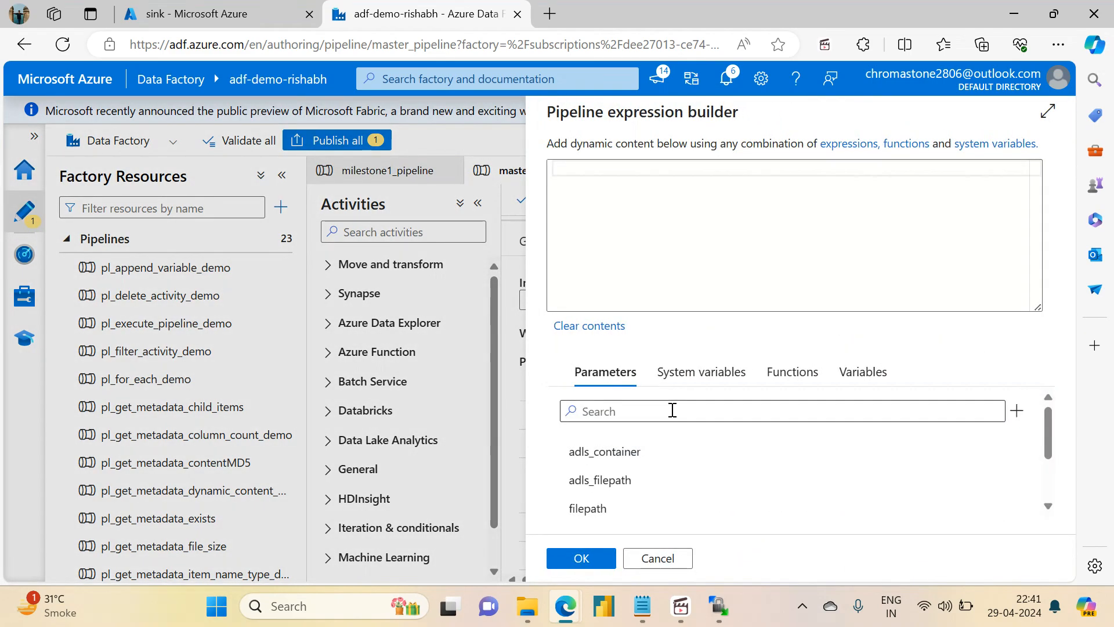
{"action": "left_click", "coordinate": [672, 410]}
{"action": "type", "text": "us"}
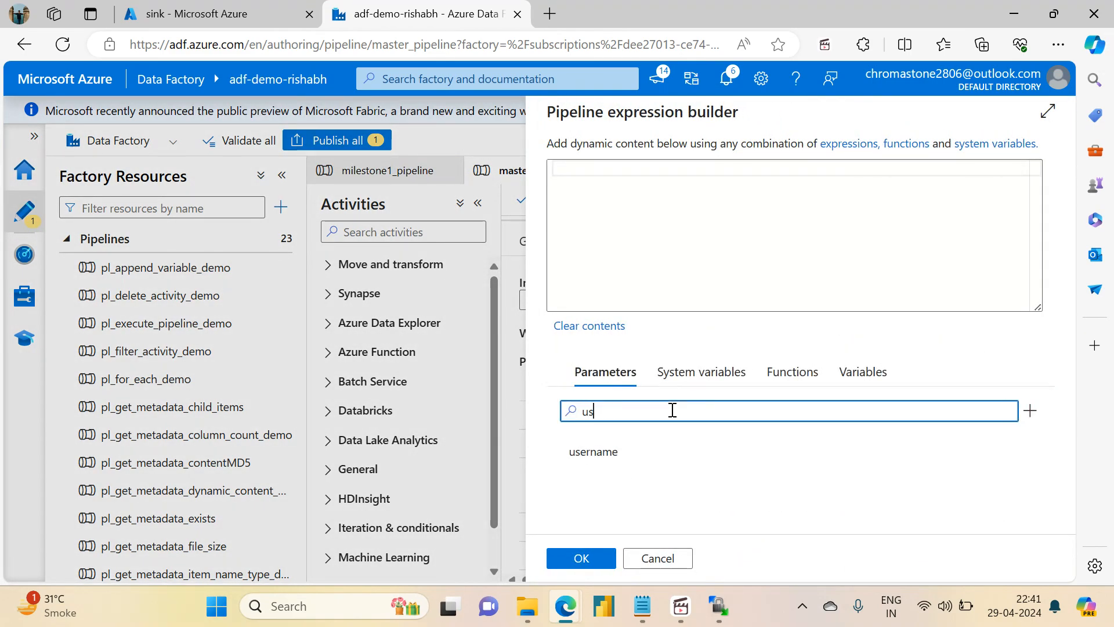
{"action": "left_click", "coordinate": [594, 459]}
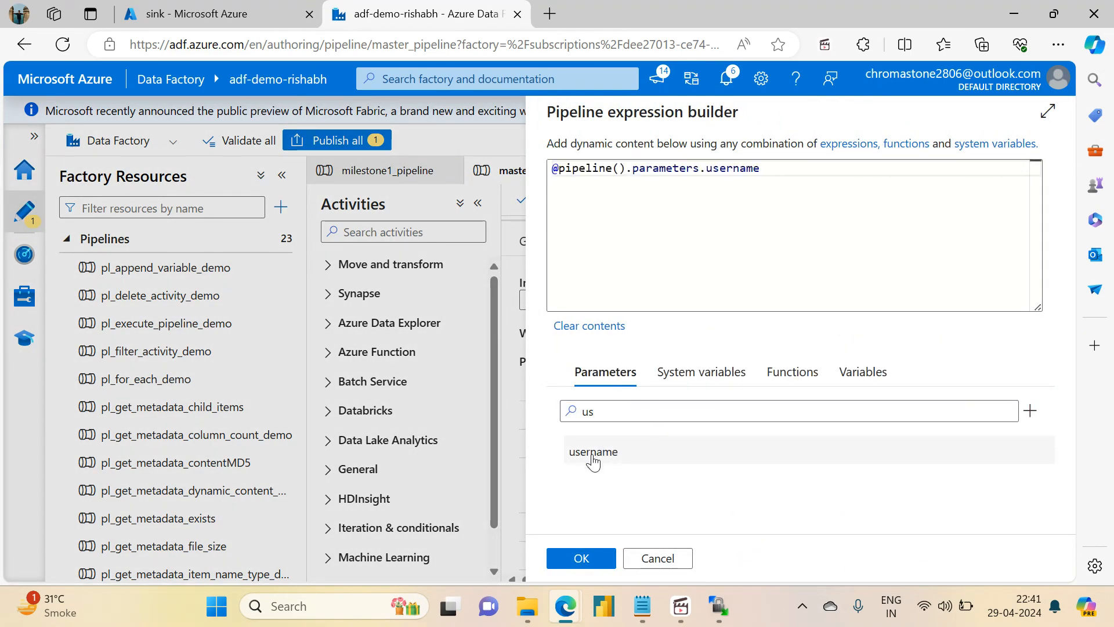
{"action": "left_click", "coordinate": [579, 559]}
{"action": "left_click", "coordinate": [860, 498]}
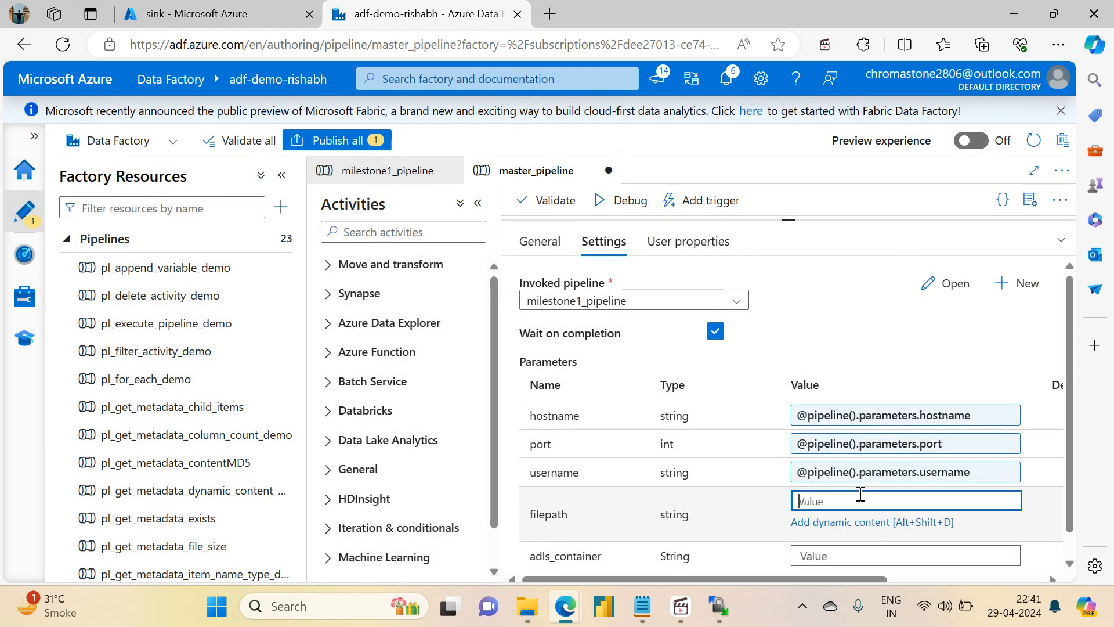
{"action": "left_click", "coordinate": [831, 517]}
{"action": "left_click", "coordinate": [833, 495]}
{"action": "left_click", "coordinate": [821, 524]}
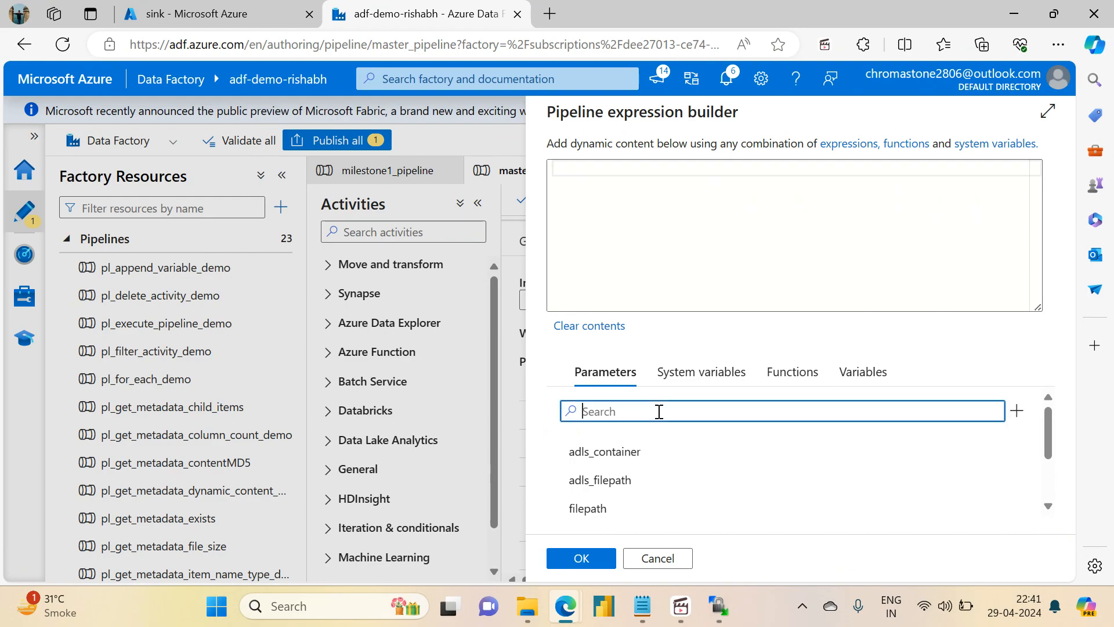
{"action": "left_click", "coordinate": [587, 507]}
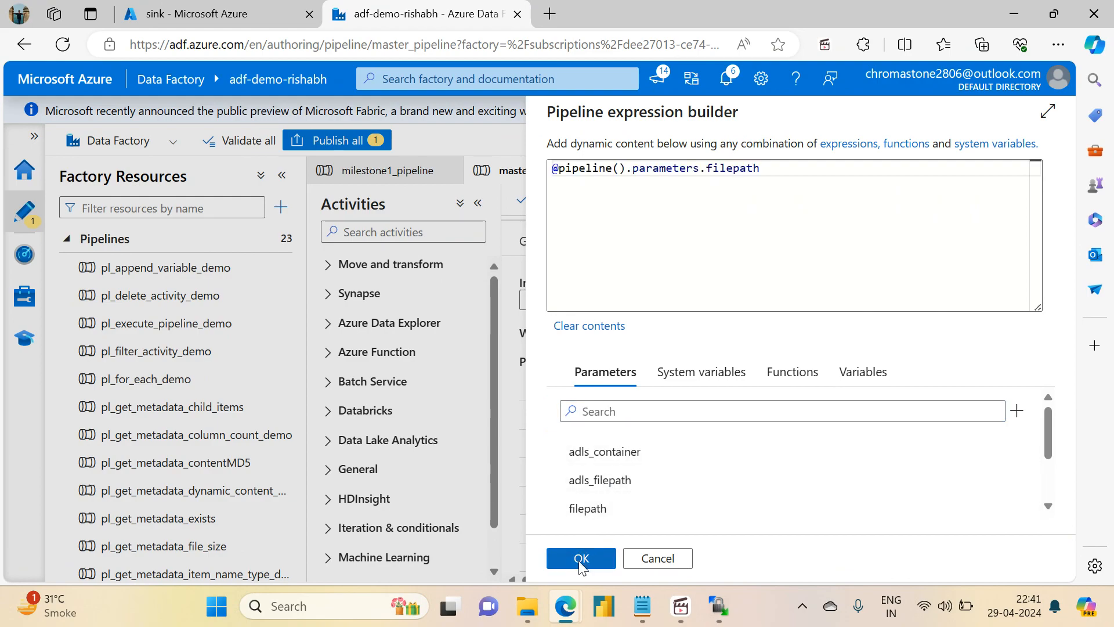
{"action": "left_click", "coordinate": [581, 558]}
{"action": "left_click", "coordinate": [873, 529]}
{"action": "left_click", "coordinate": [844, 553]}
{"action": "left_click_drag", "start_coordinate": [827, 550], "coordinate": [819, 518]}
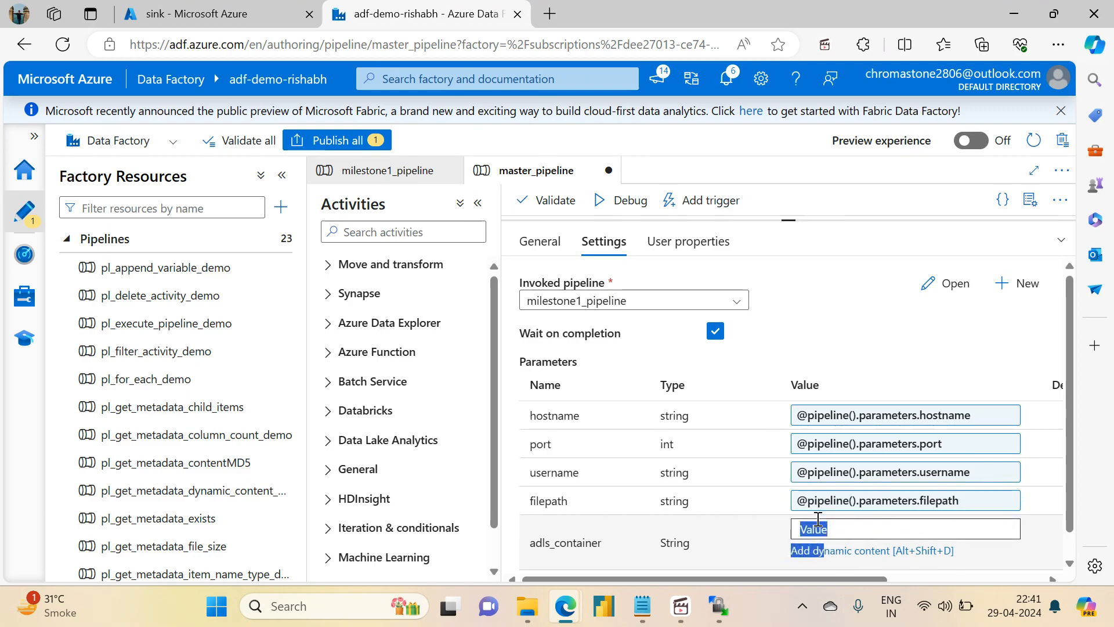
{"action": "left_click", "coordinate": [835, 529]}
{"action": "left_click", "coordinate": [820, 551]}
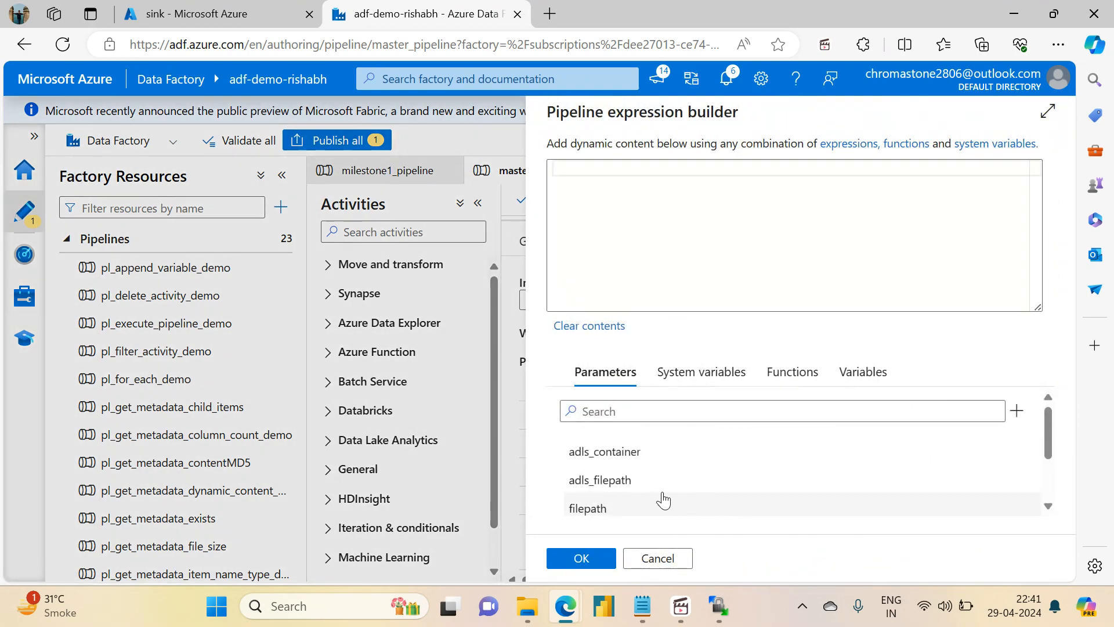
{"action": "left_click", "coordinate": [663, 404]}
{"action": "type", "text": "ad"}
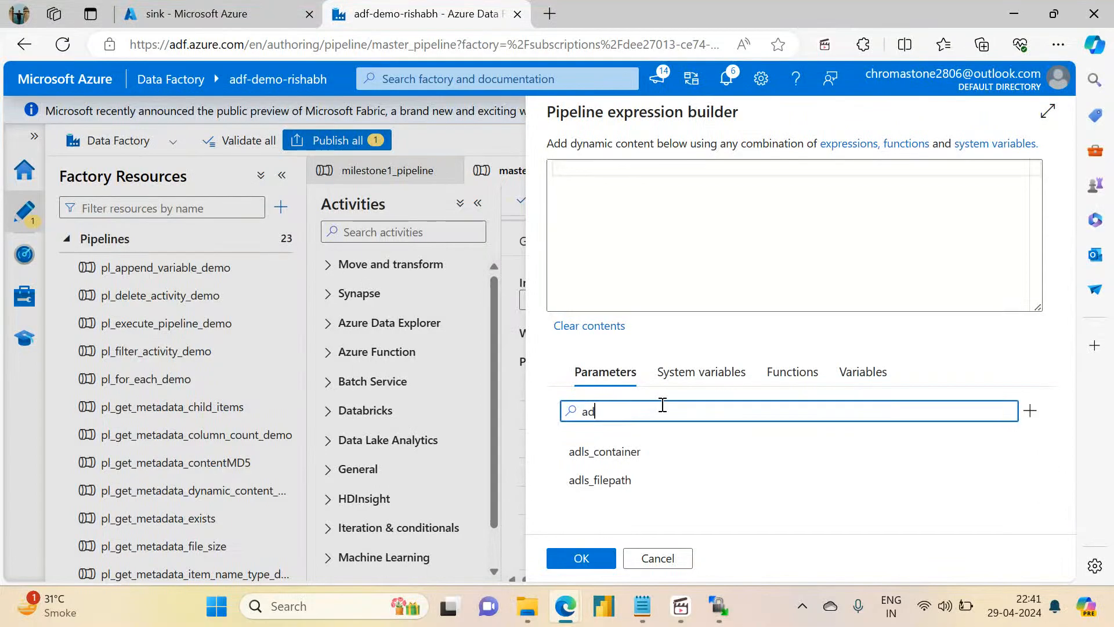
{"action": "left_click", "coordinate": [683, 460]}
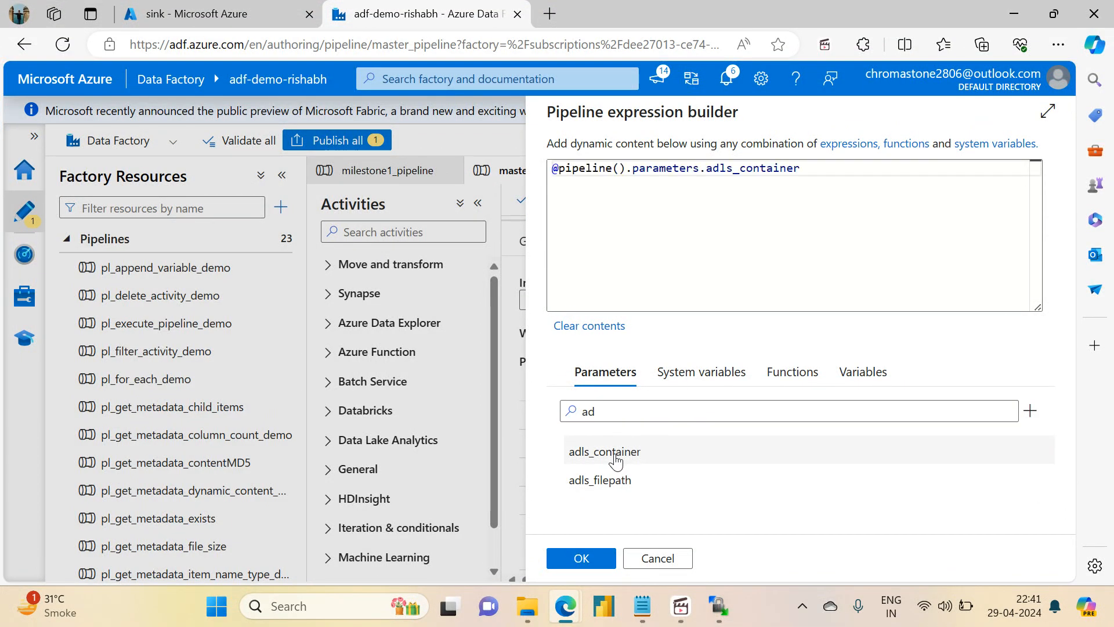
{"action": "left_click", "coordinate": [579, 559]}
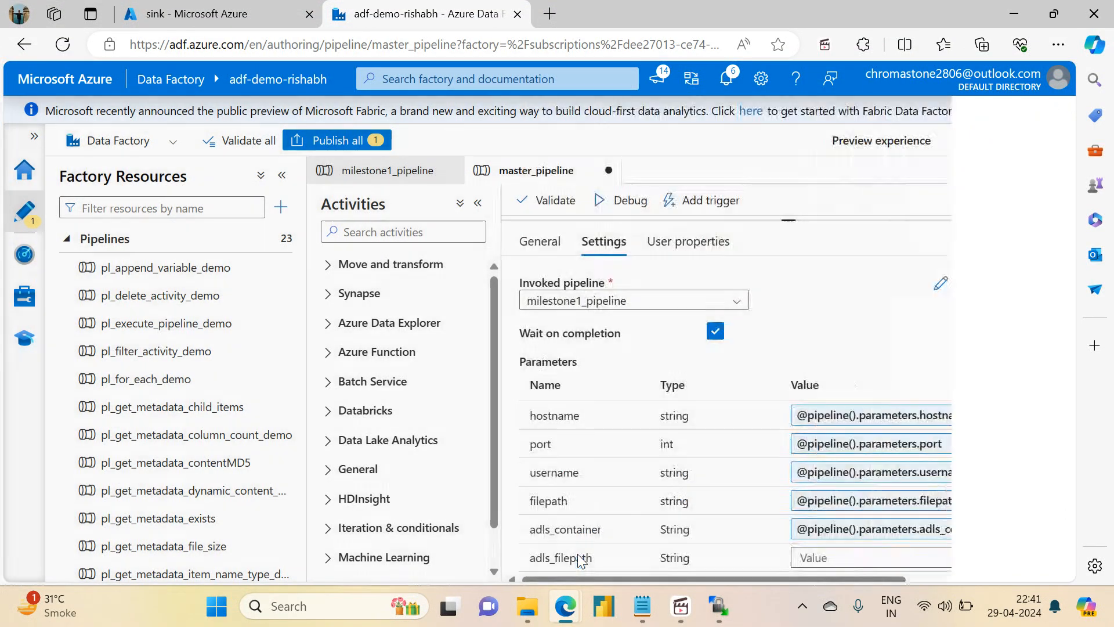
Reduce the browser page zoom to 90% to fit more of the pipeline editor on screen.
{"action": "left_click", "coordinate": [861, 561]}
{"action": "left_click", "coordinate": [1073, 504]}
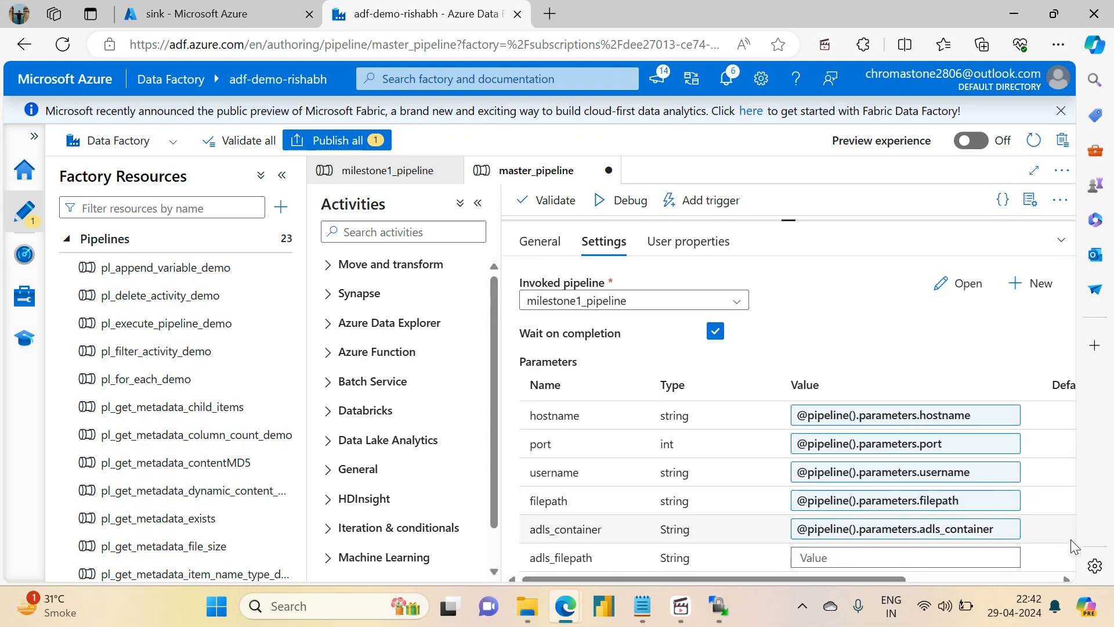
{"action": "left_click", "coordinate": [974, 559]}
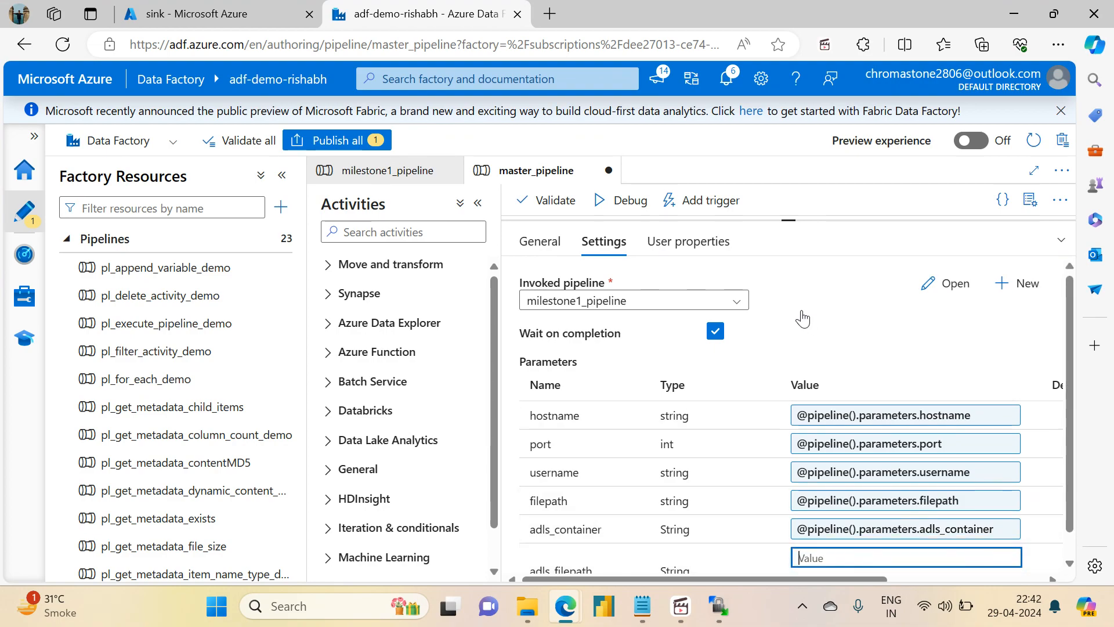
{"action": "left_click", "coordinate": [1059, 45]}
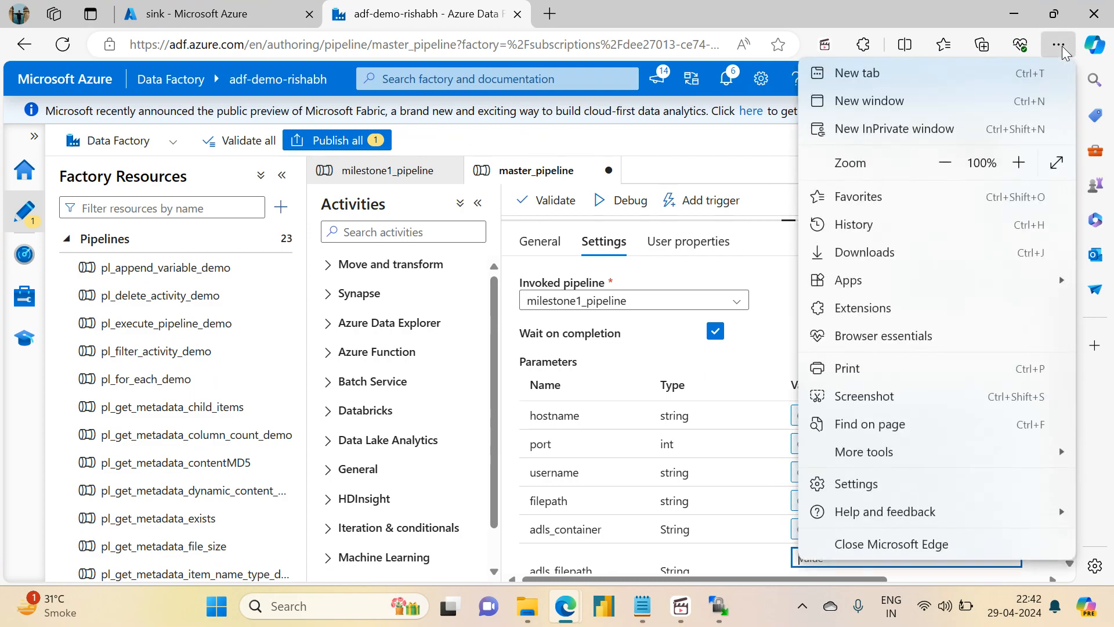
{"action": "left_click", "coordinate": [945, 163]}
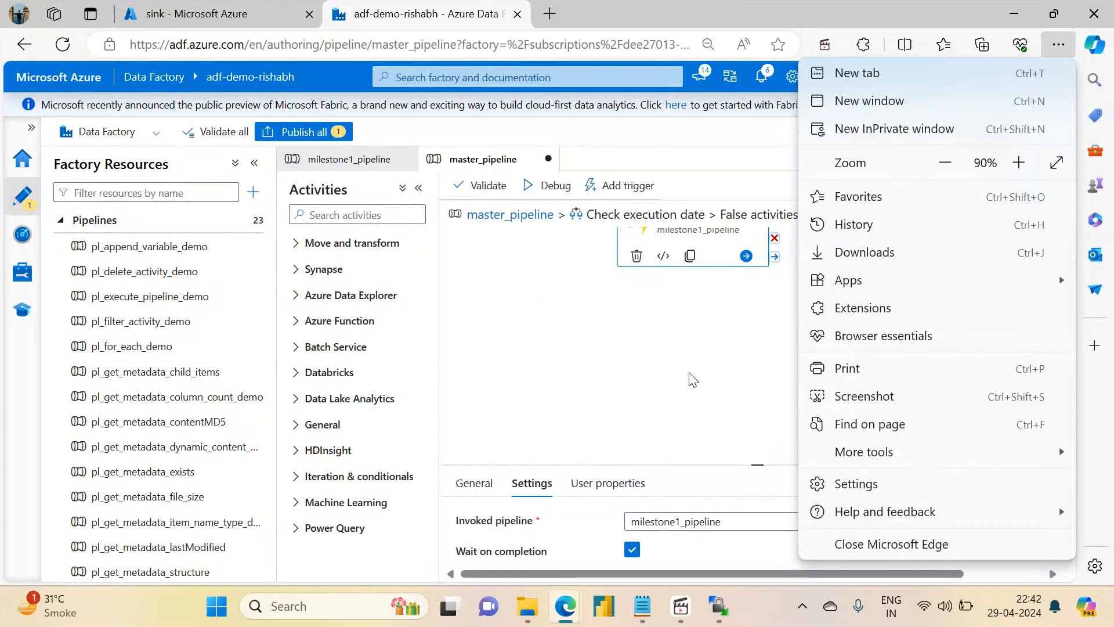
{"action": "left_click", "coordinate": [692, 381]}
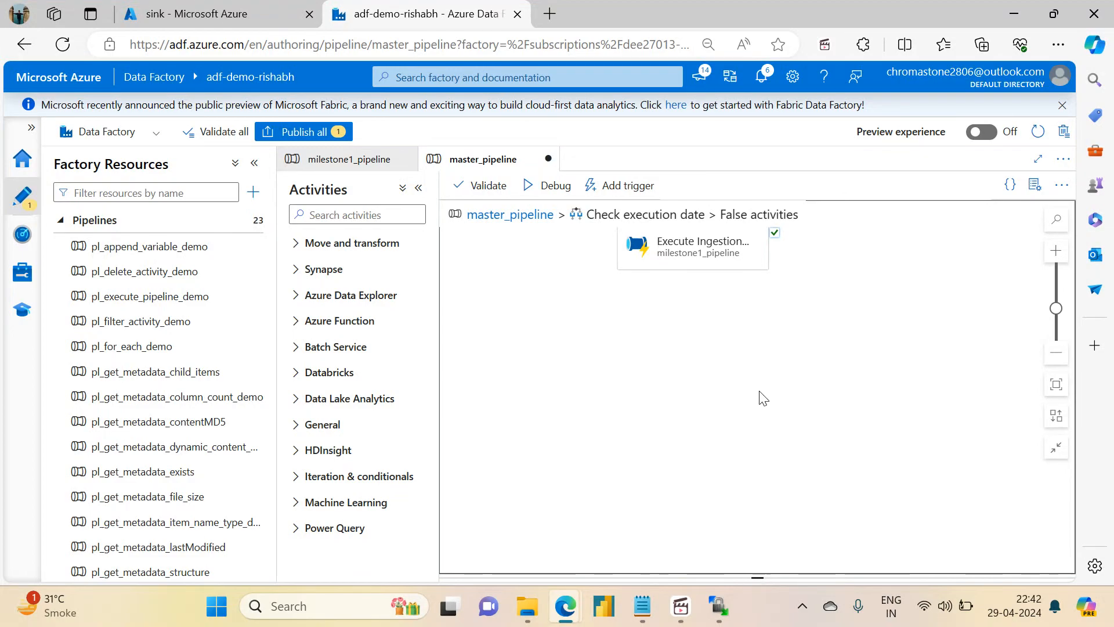
{"action": "left_click", "coordinate": [704, 253]}
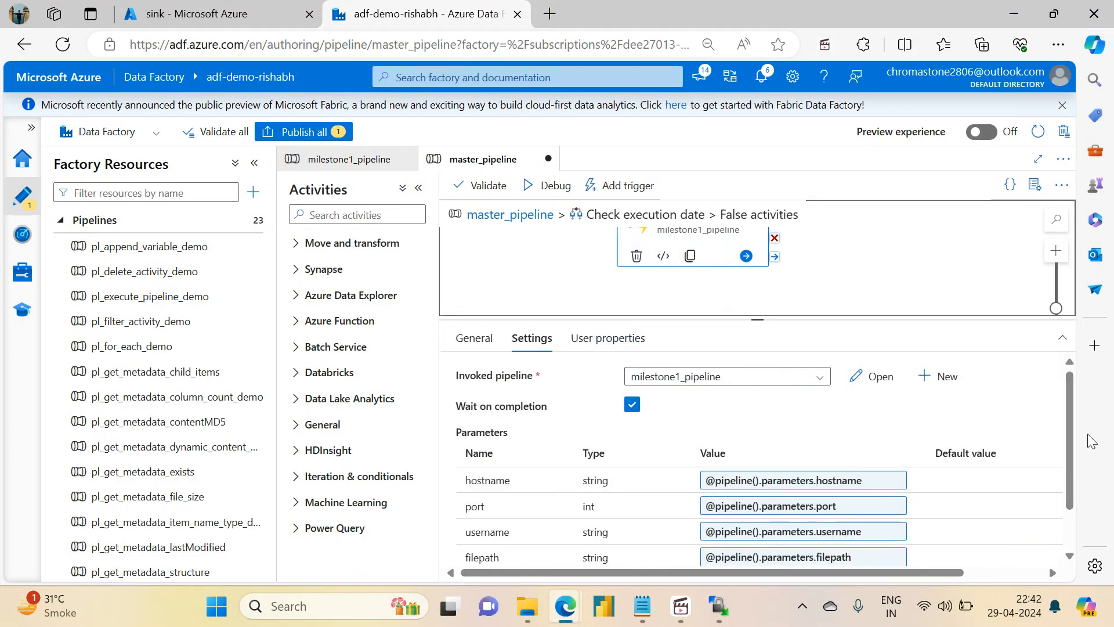
{"action": "left_click_drag", "start_coordinate": [1070, 438], "coordinate": [994, 577]}
{"action": "left_click", "coordinate": [764, 551]}
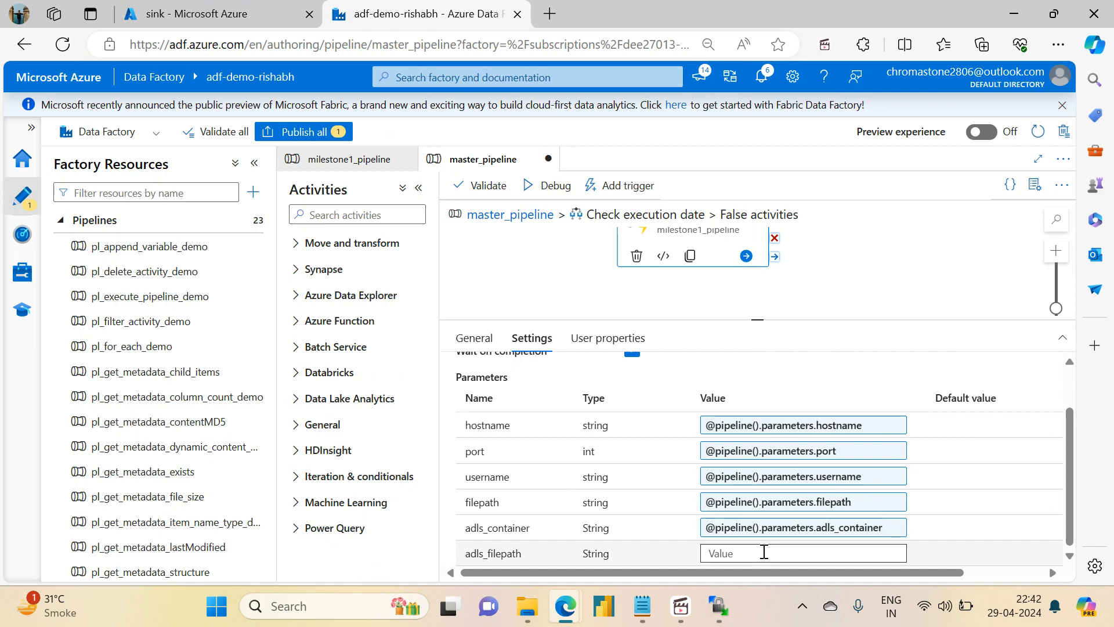
{"action": "left_click_drag", "start_coordinate": [1069, 517], "coordinate": [1068, 559]}
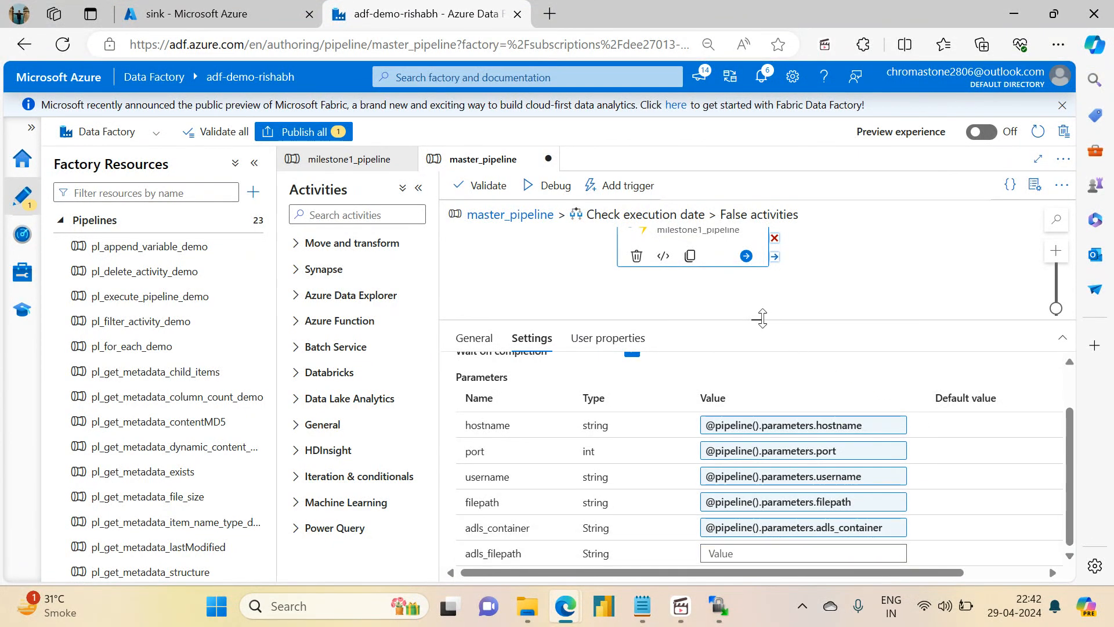
{"action": "left_click_drag", "start_coordinate": [763, 318], "coordinate": [757, 205]}
{"action": "left_click", "coordinate": [716, 494]}
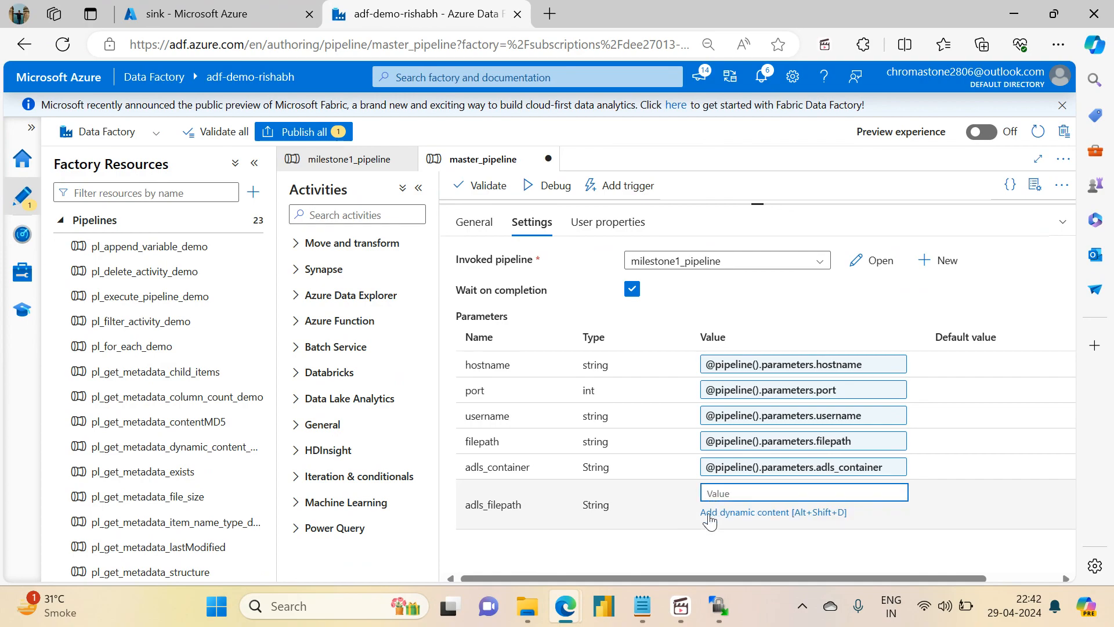
{"action": "left_click", "coordinate": [715, 515]}
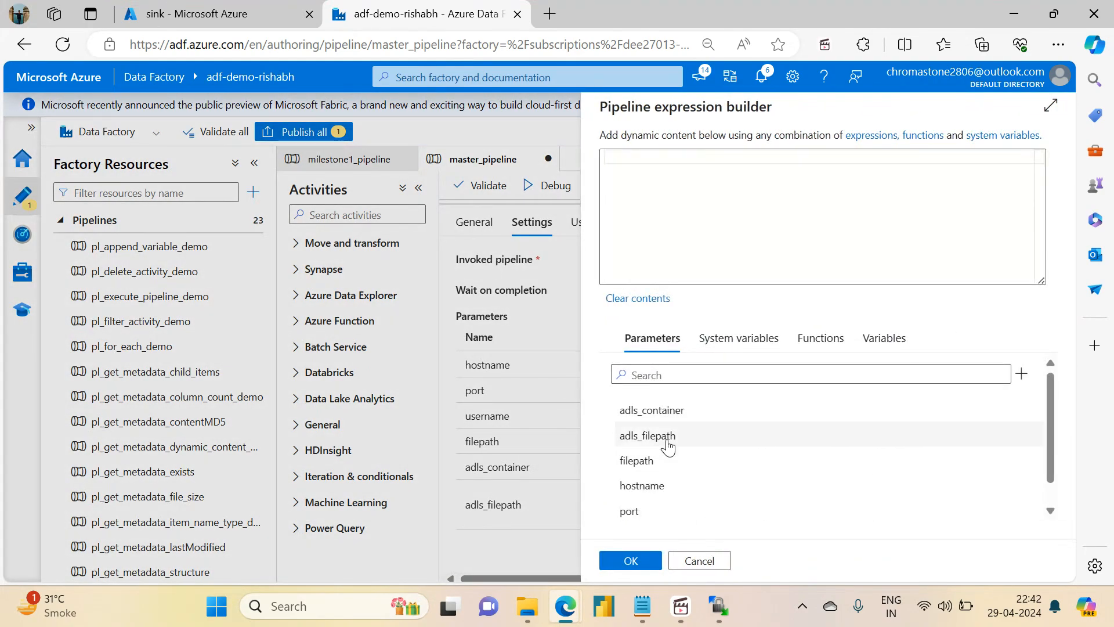
{"action": "left_click", "coordinate": [649, 442]}
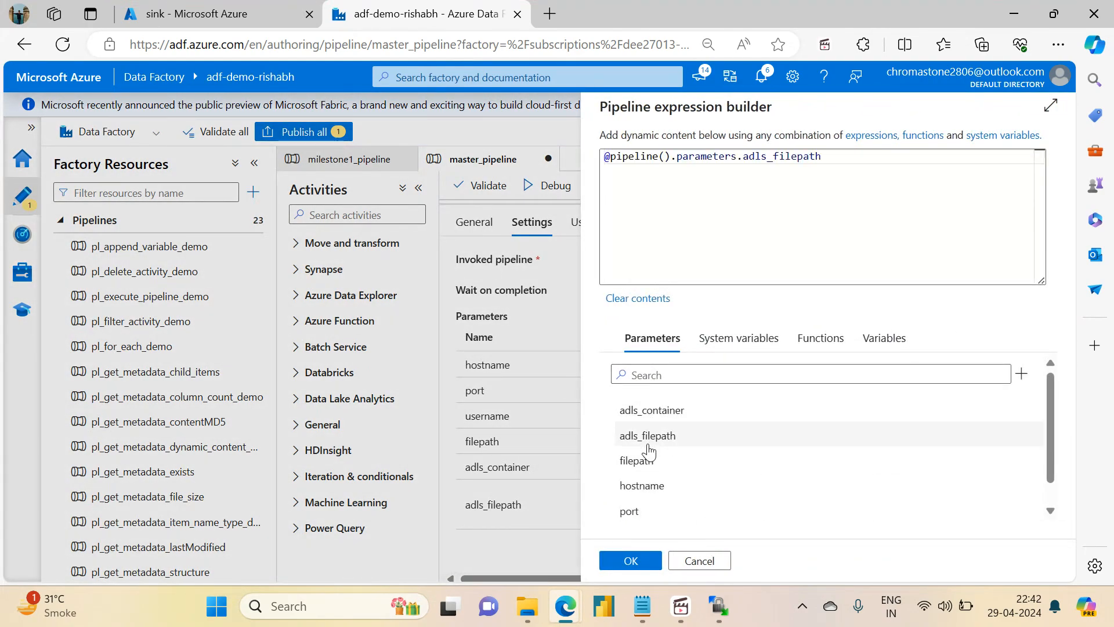
{"action": "left_click", "coordinate": [630, 560]}
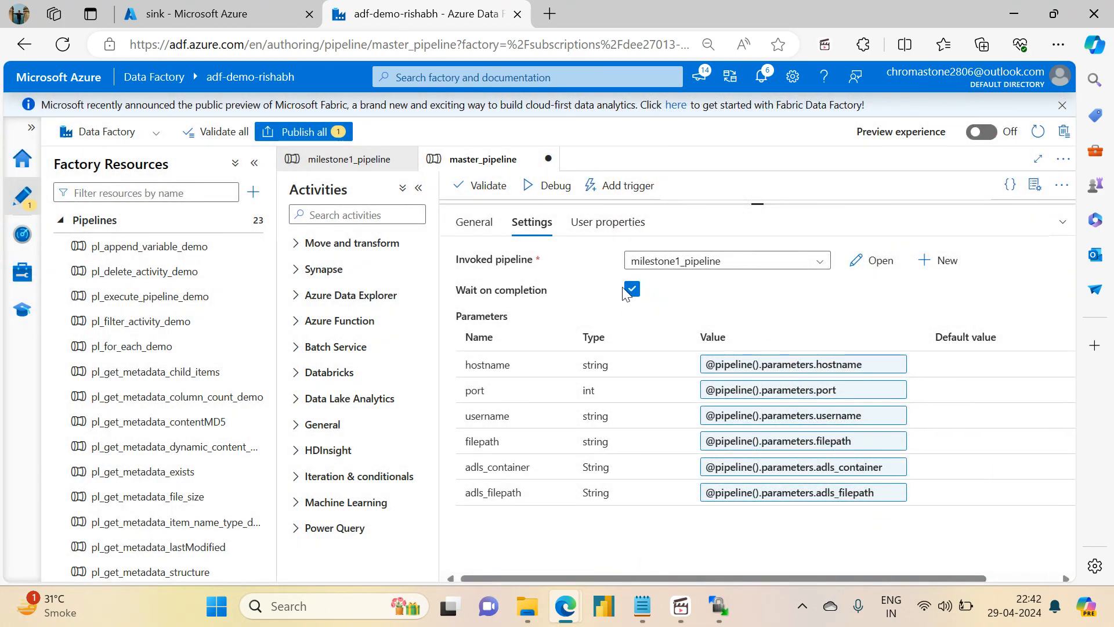
Publish the pending master_pipeline changes and return from the False activities to the pipeline's top level.
{"action": "left_click", "coordinate": [310, 135]}
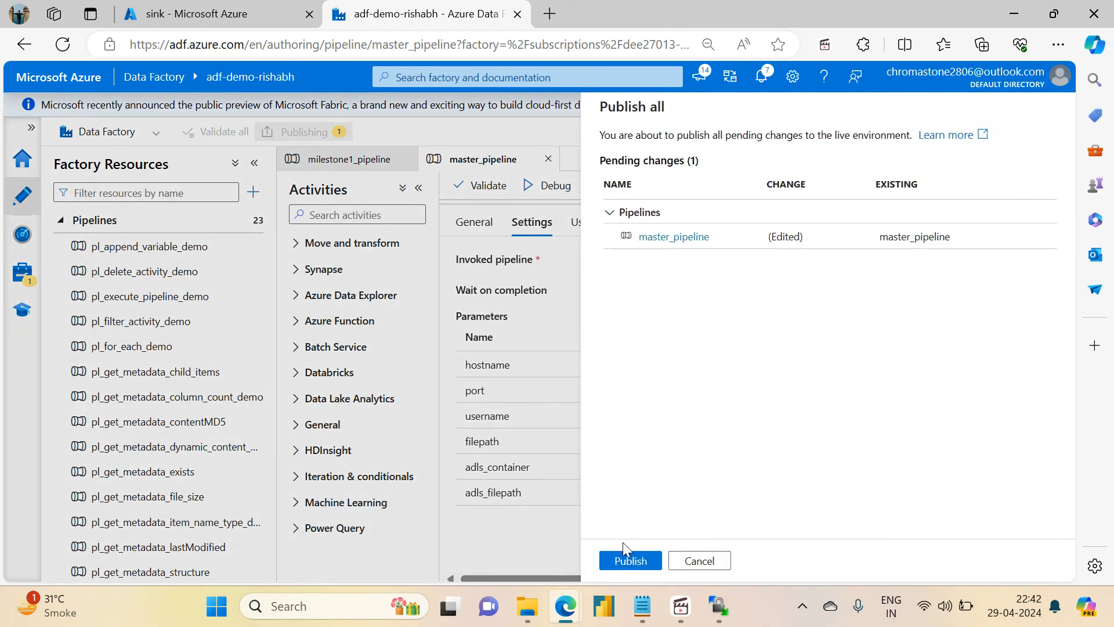
{"action": "left_click", "coordinate": [624, 562]}
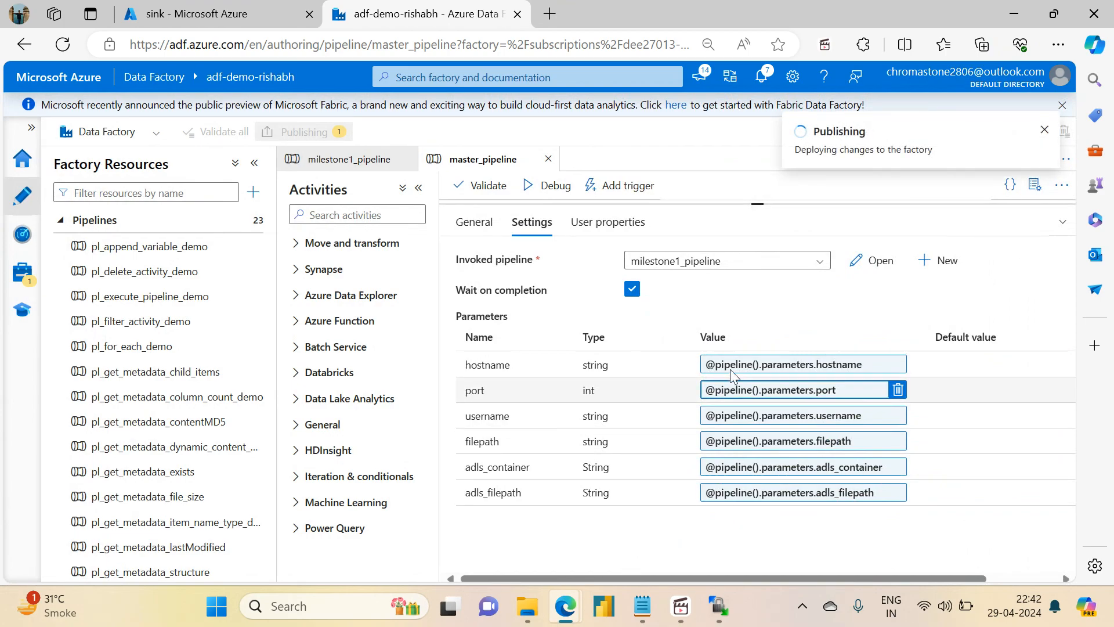
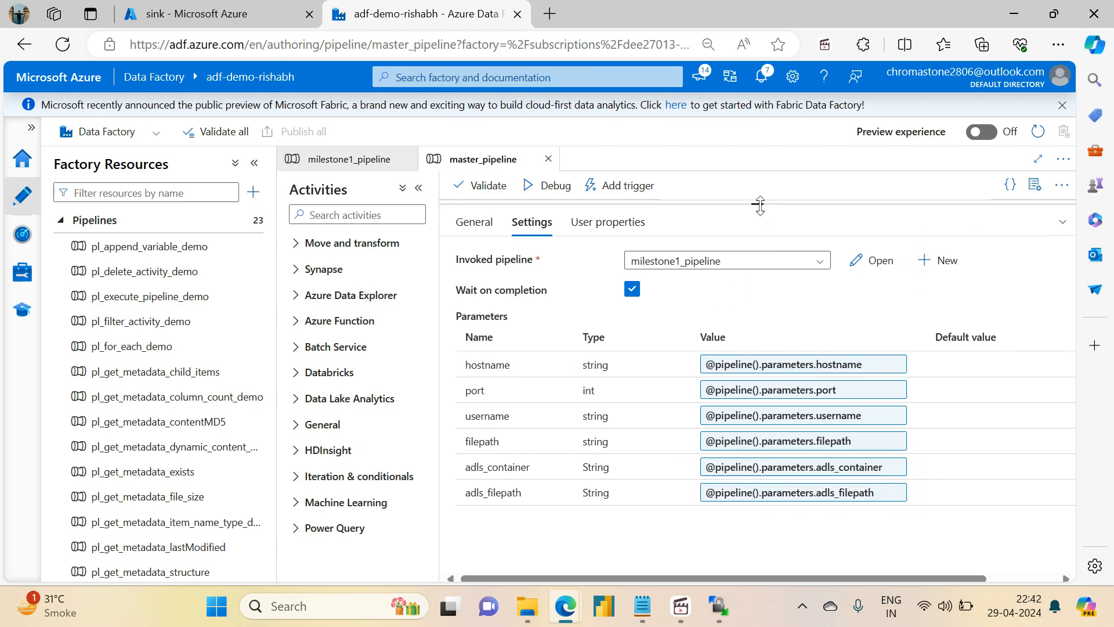
{"action": "left_click_drag", "start_coordinate": [760, 206], "coordinate": [759, 337]}
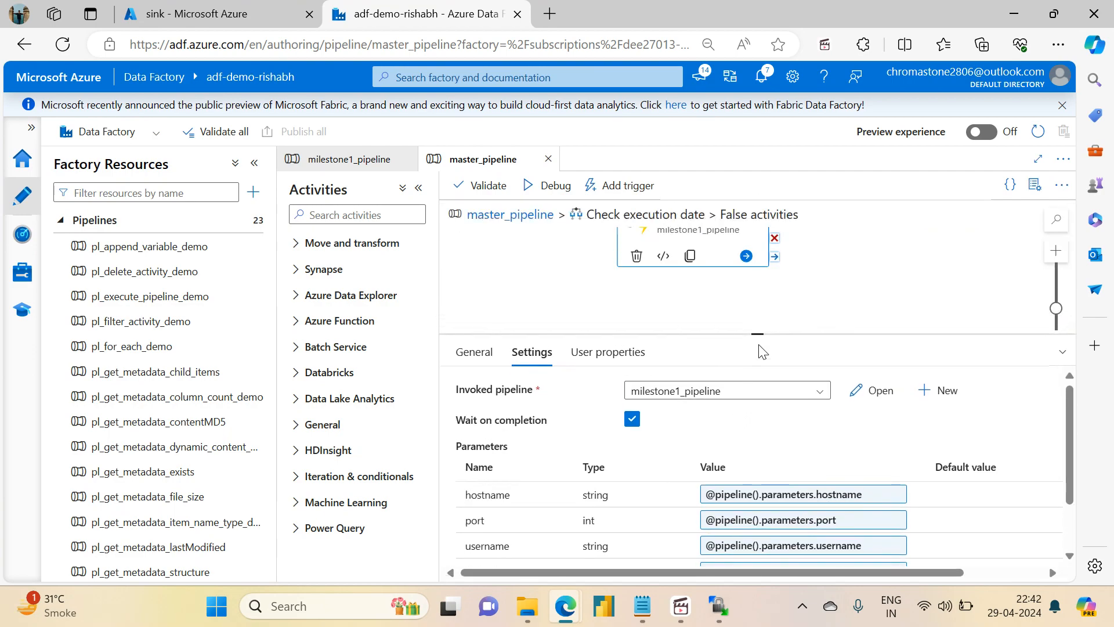
{"action": "left_click", "coordinate": [487, 216]}
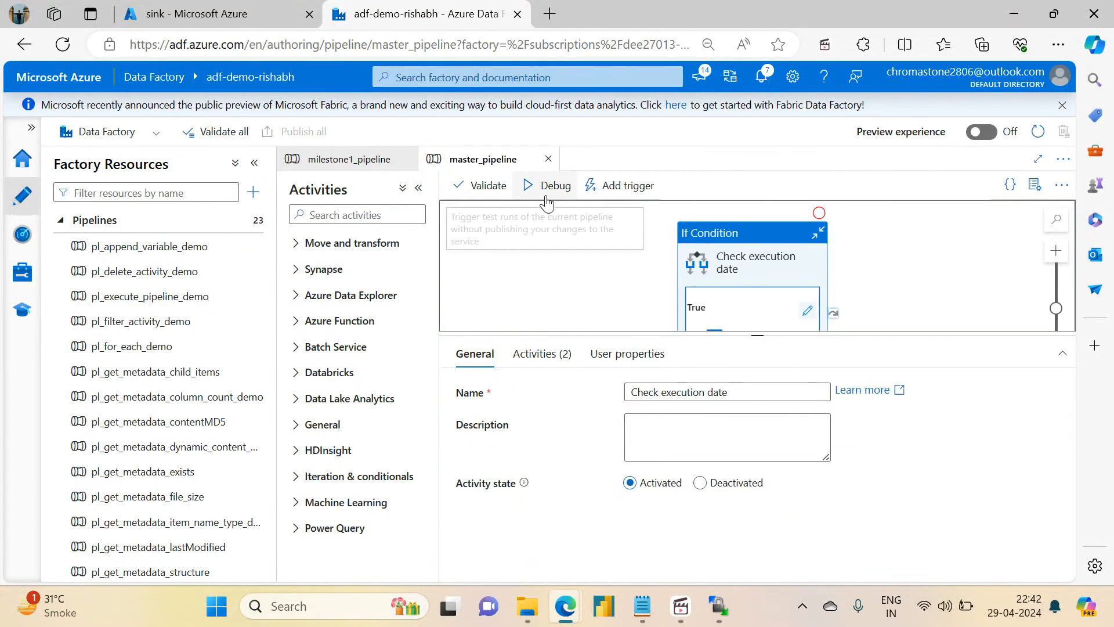
Set up an immediate triggered run of master_pipeline with hostname 74.225.176.148 and port 22.
{"action": "left_click", "coordinate": [562, 187]}
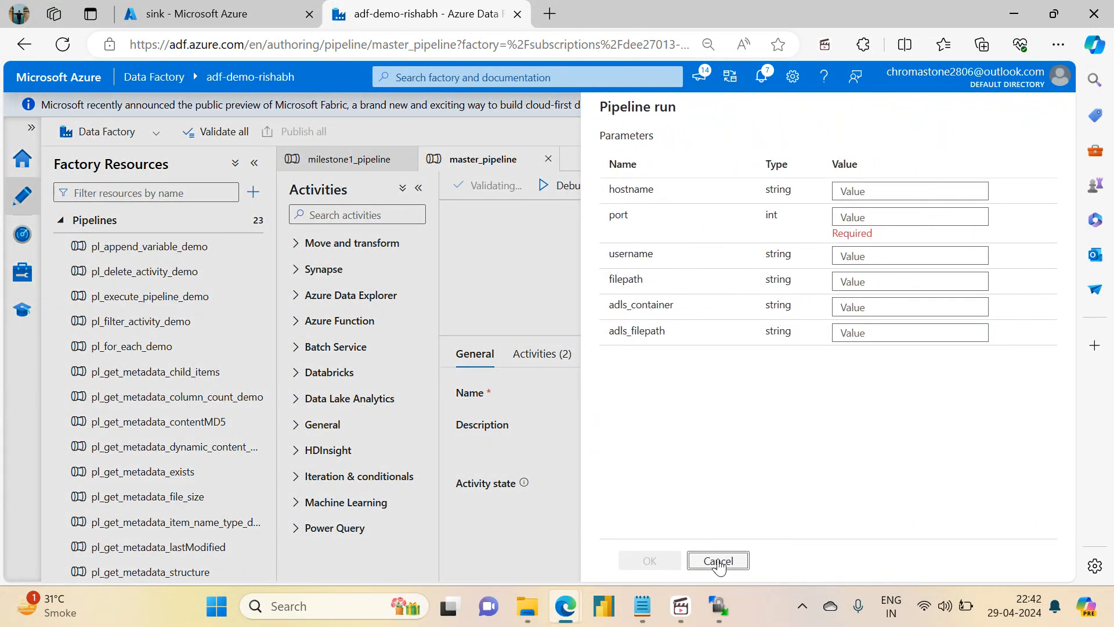
{"action": "left_click", "coordinate": [716, 559]}
{"action": "left_click", "coordinate": [624, 185]}
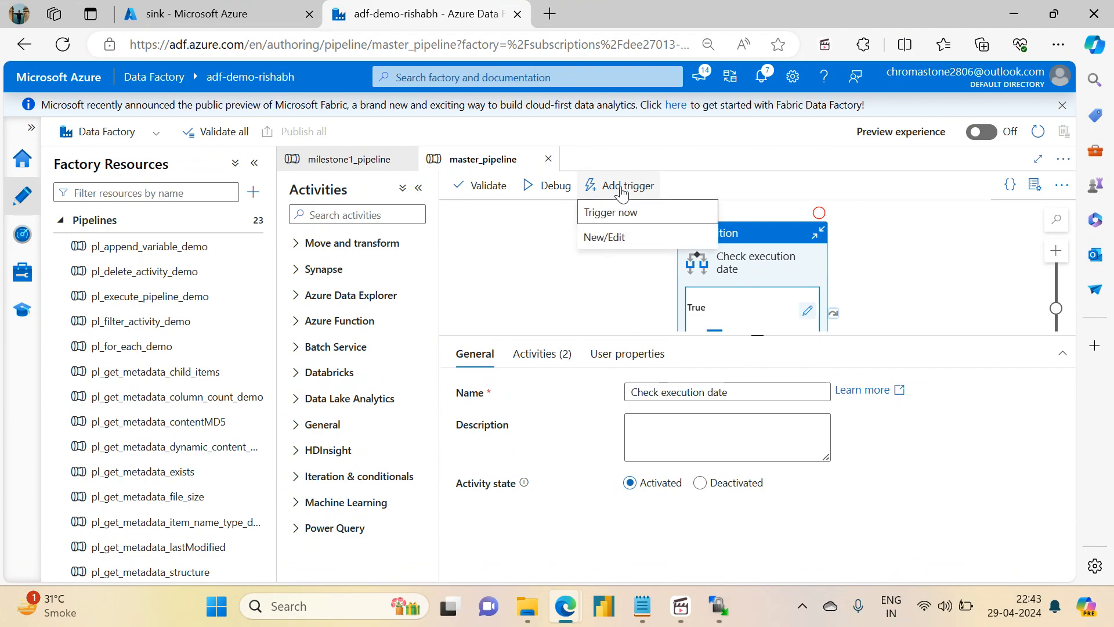
{"action": "left_click", "coordinate": [610, 213]}
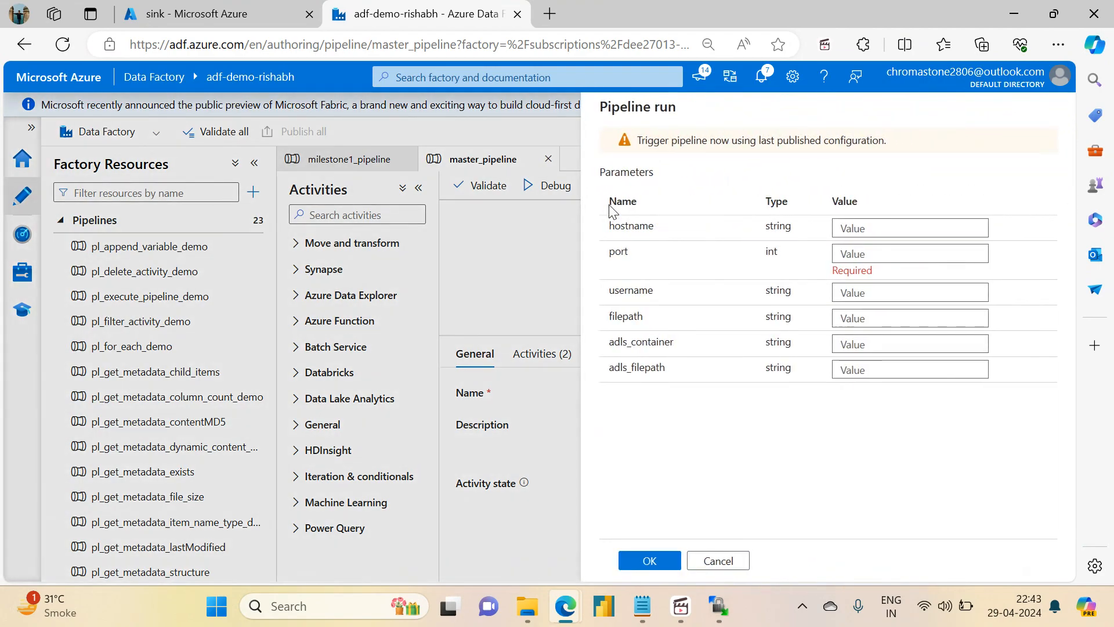
{"action": "left_click", "coordinate": [858, 222]}
{"action": "type", "text": "74.225.176.148"}
{"action": "left_click", "coordinate": [851, 254]}
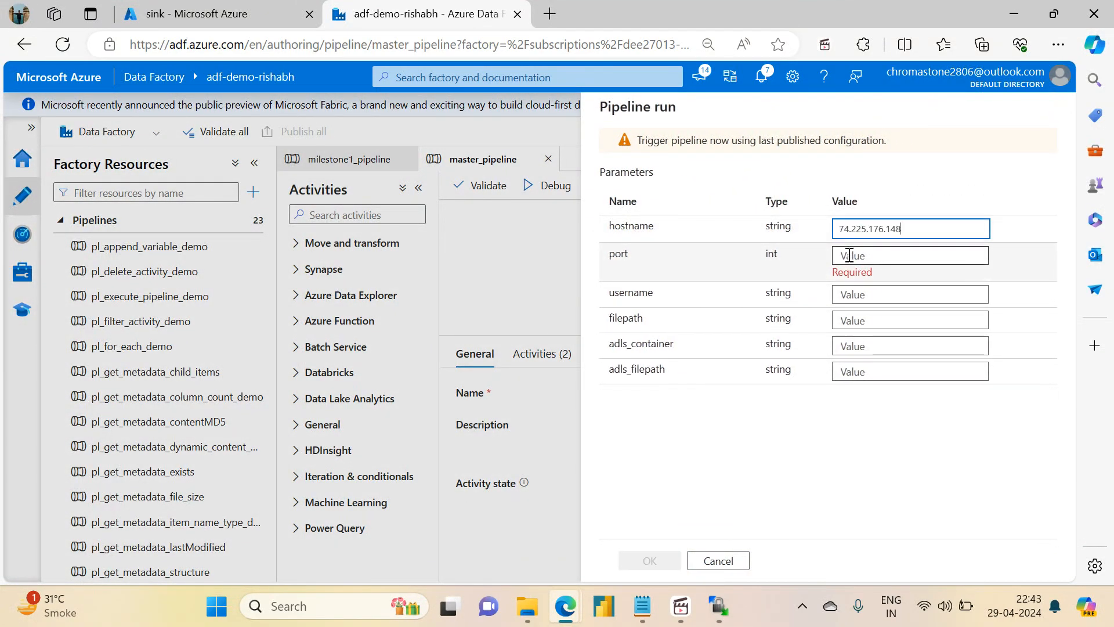
{"action": "type", "text": "22"}
{"action": "key", "text": "Tab"}
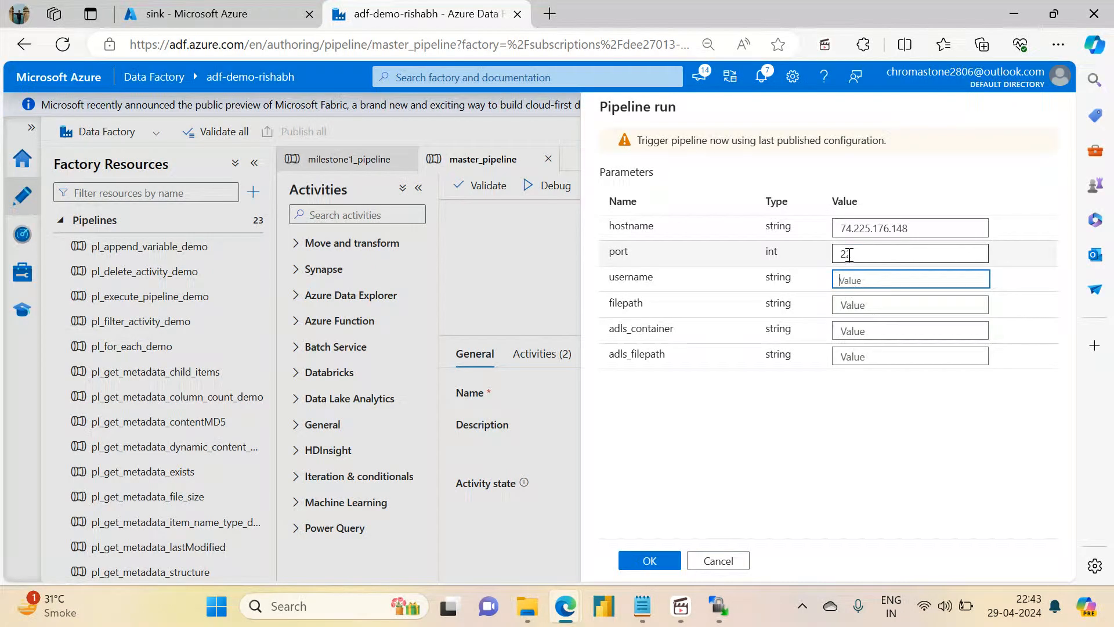
Set the run's username parameter to projectadmin and its filepath parameter to /home/projectadmin.
{"action": "type", "text": "[pr"}
{"action": "type", "text": "proj"}
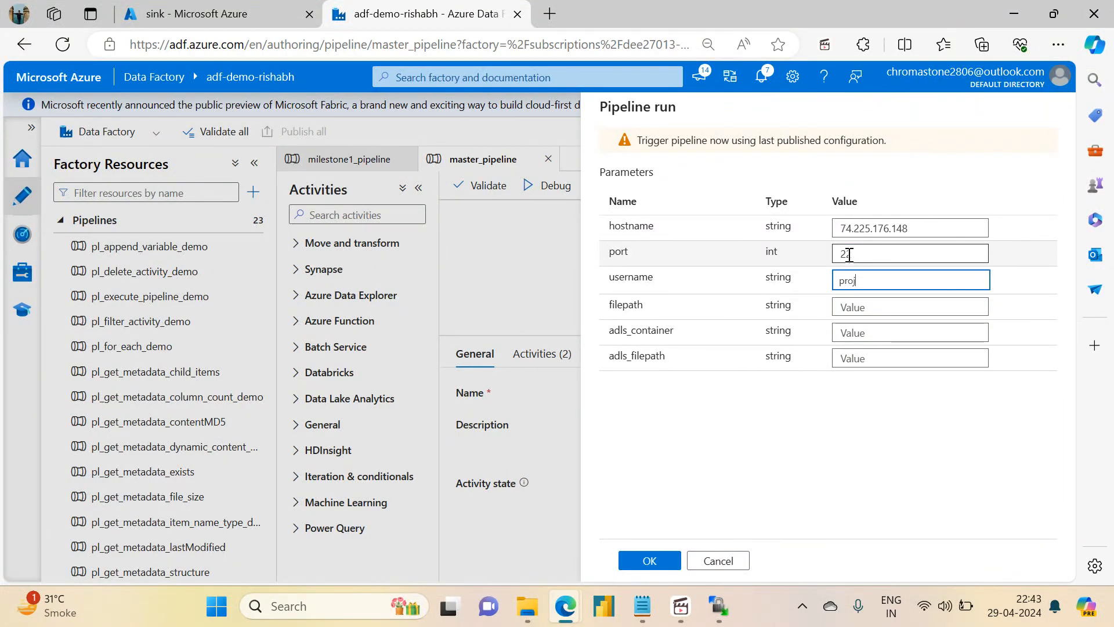
{"action": "type", "text": "ectadmin"}
{"action": "key", "text": "Tab"}
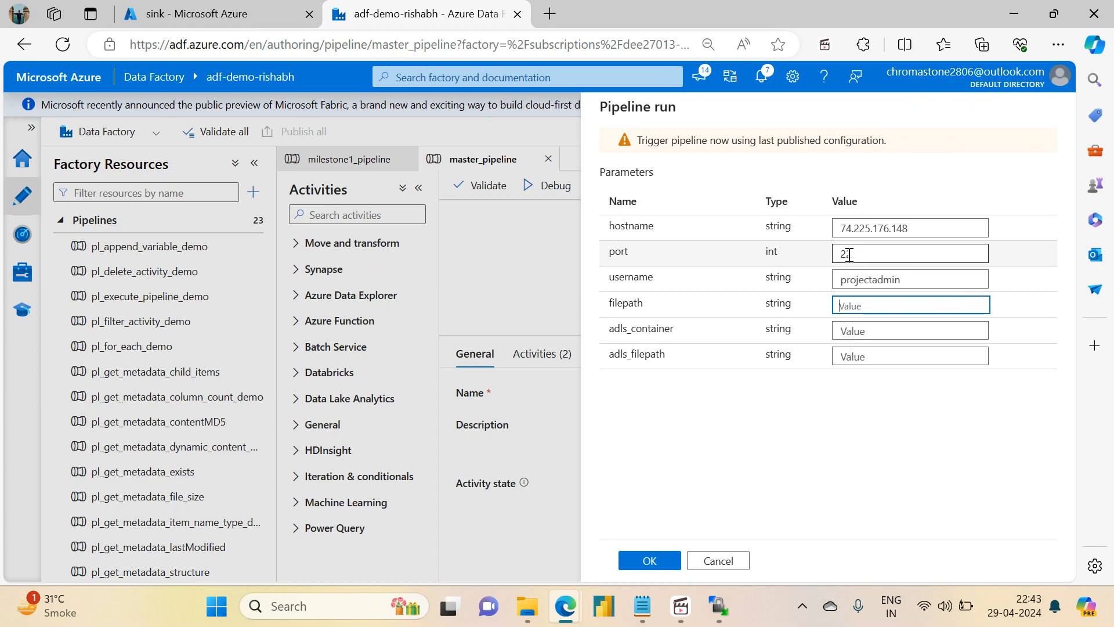
{"action": "type", "text": "/hom"}
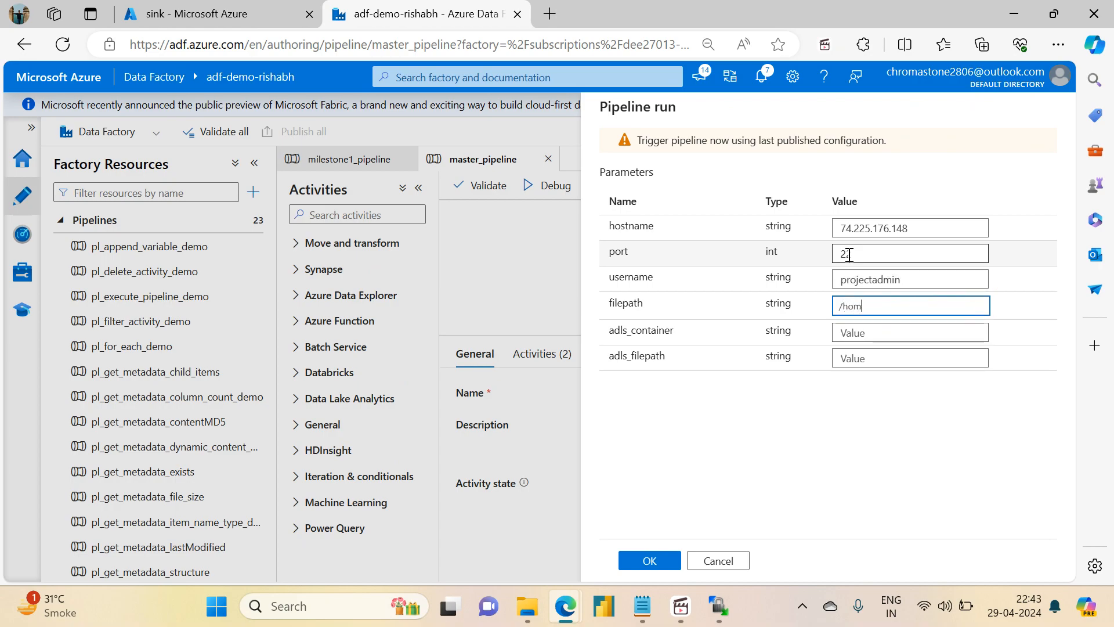
{"action": "type", "text": "e/projectadmin"}
{"action": "key", "text": "Tab"}
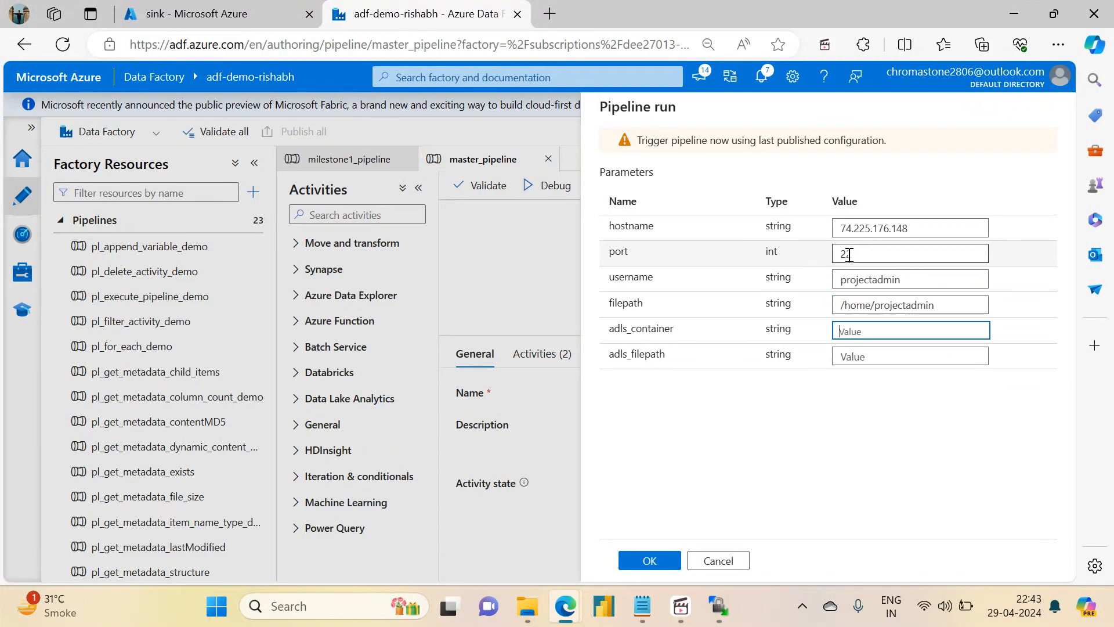
Set adls_container to sink and adls_filepath to variable_output, and start the master_pipeline run.
{"action": "type", "text": "sink"}
{"action": "key", "text": "Tab"}
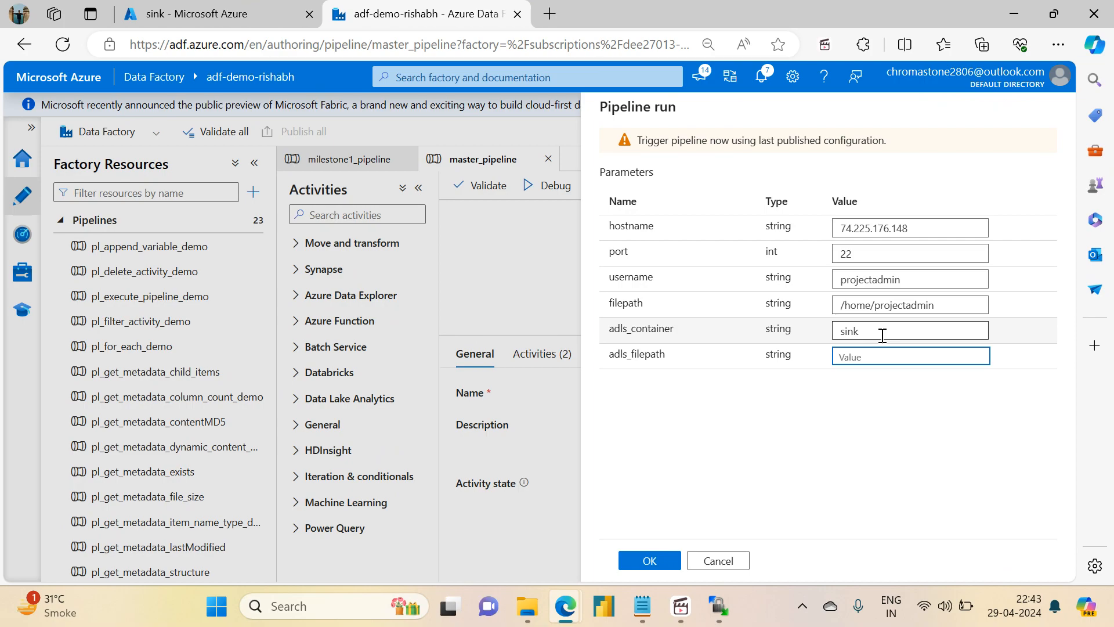
{"action": "type", "text": "variable_output"}
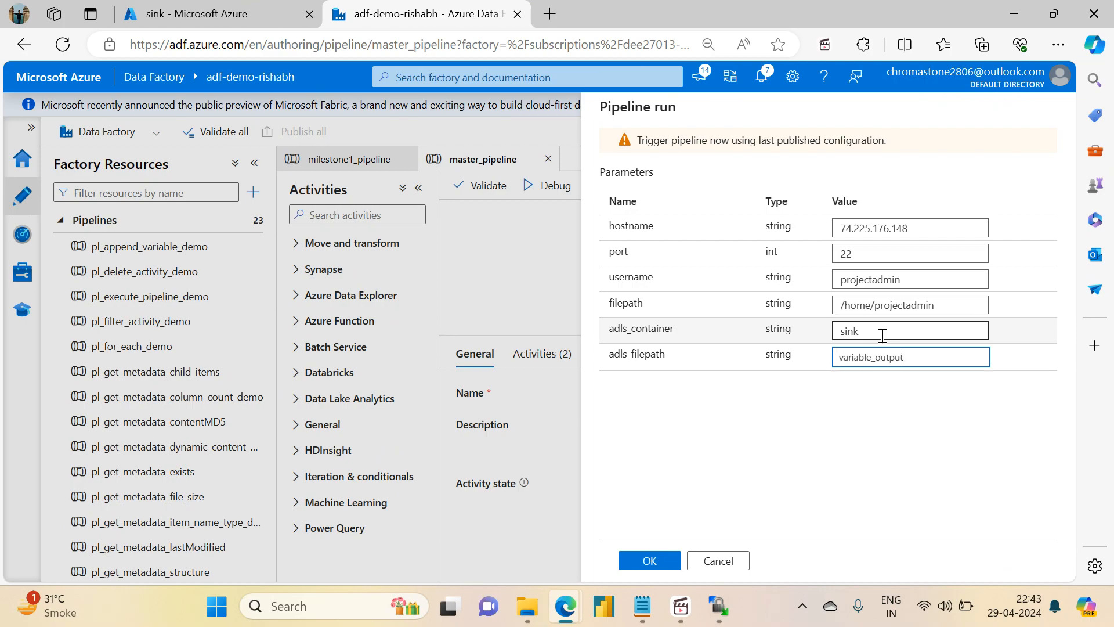
{"action": "left_click", "coordinate": [640, 562]}
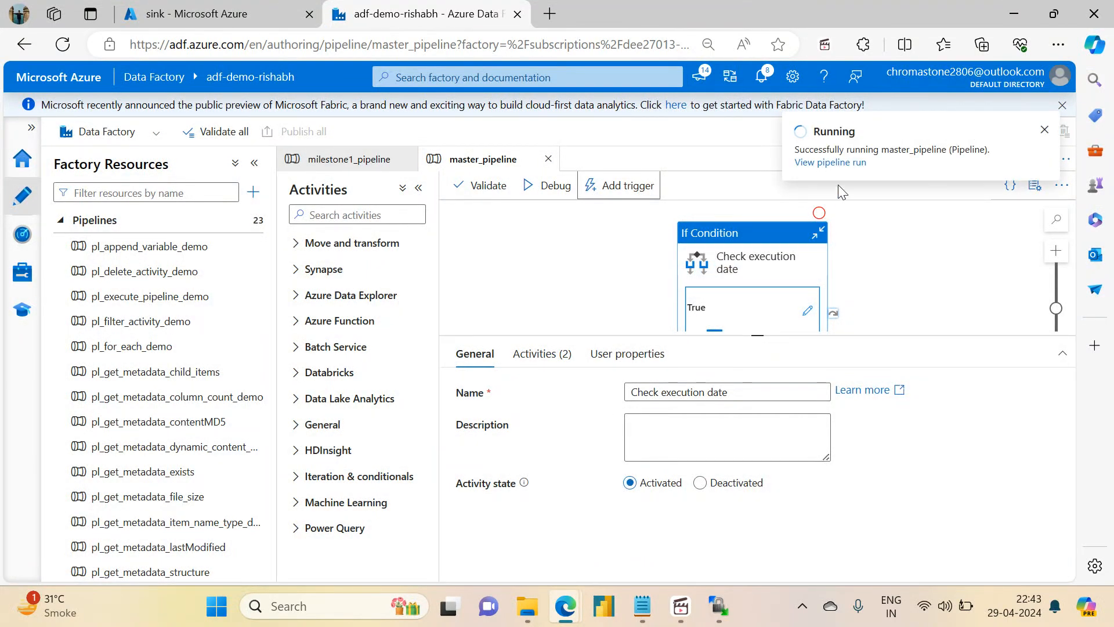
Open the master_pipeline run's monitoring details and drill into the milestone1_pipeline run invoked by Execute Ingestion Pipeline.
{"action": "left_click", "coordinate": [810, 164]}
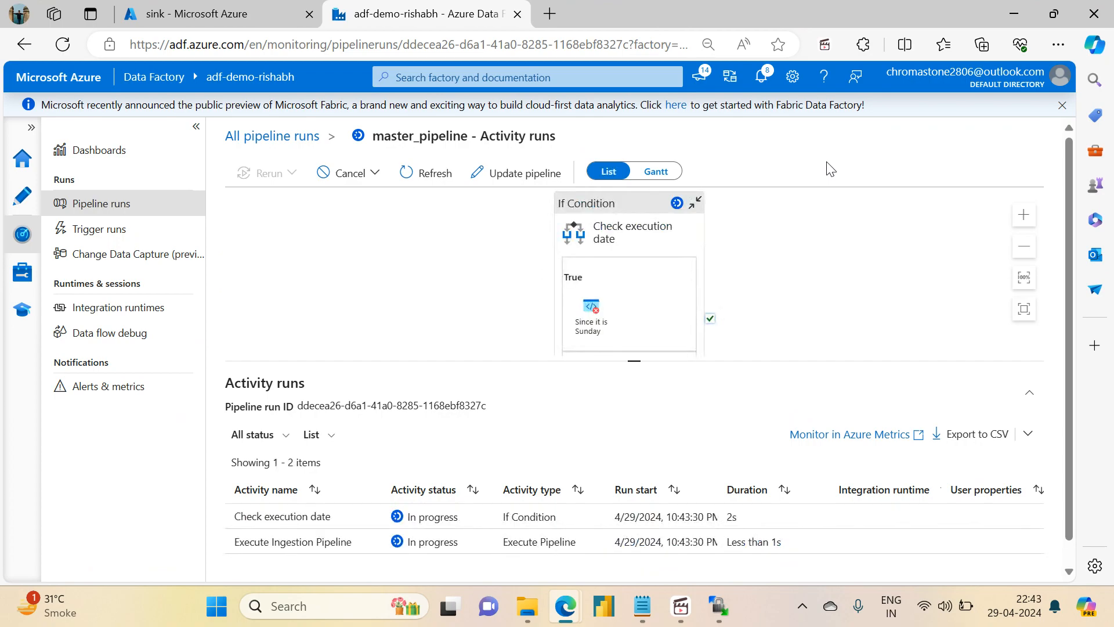
{"action": "left_click_drag", "start_coordinate": [639, 358], "coordinate": [635, 191]}
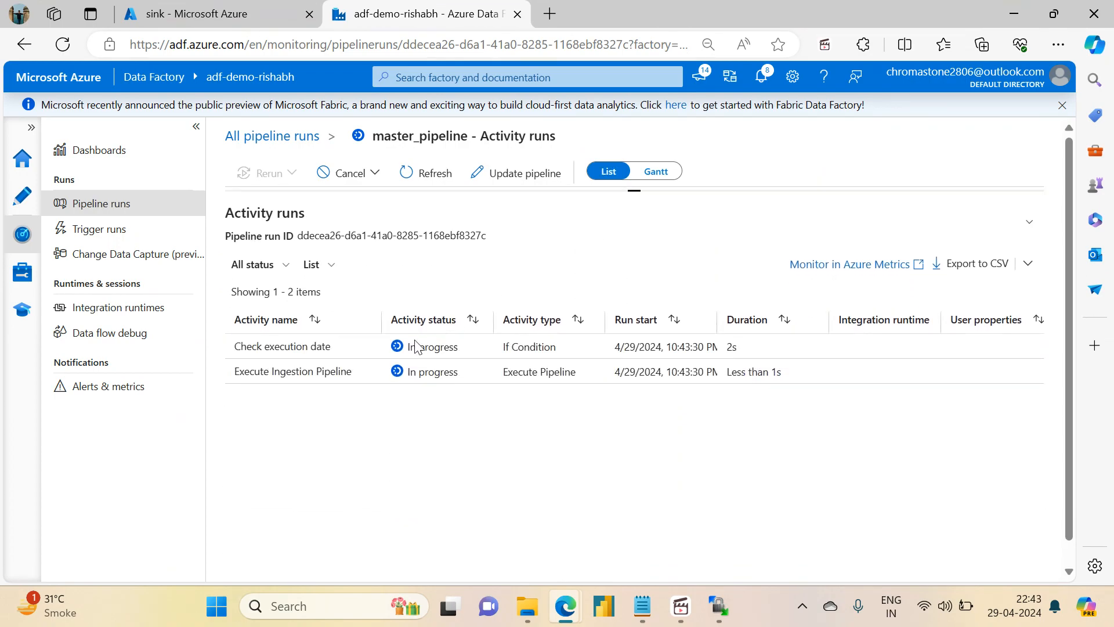
{"action": "left_click", "coordinate": [370, 372]}
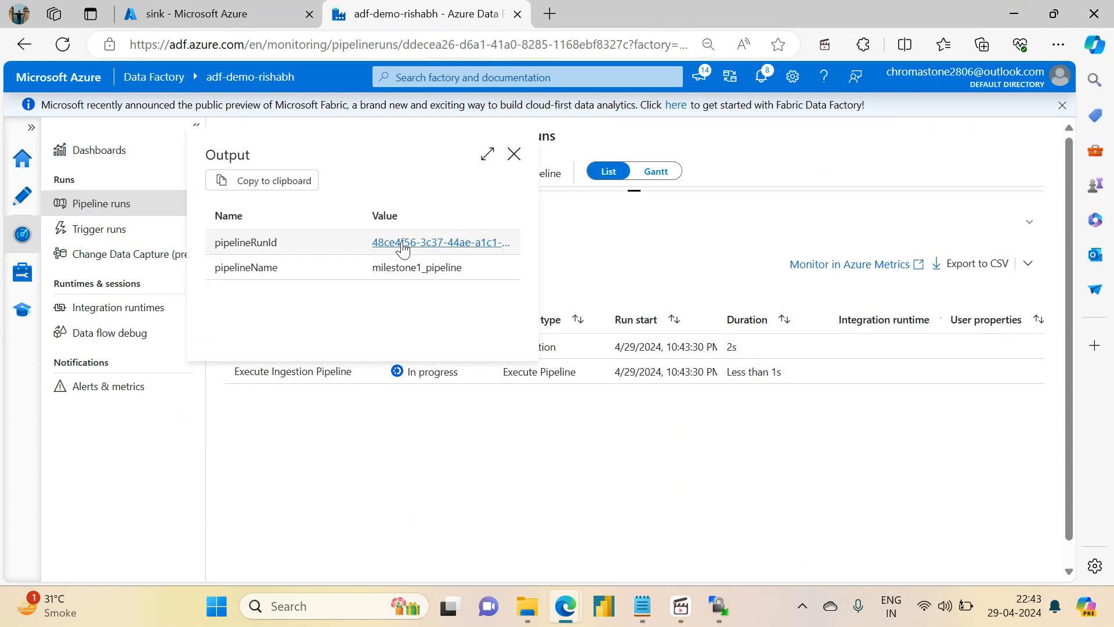
{"action": "left_click", "coordinate": [403, 248]}
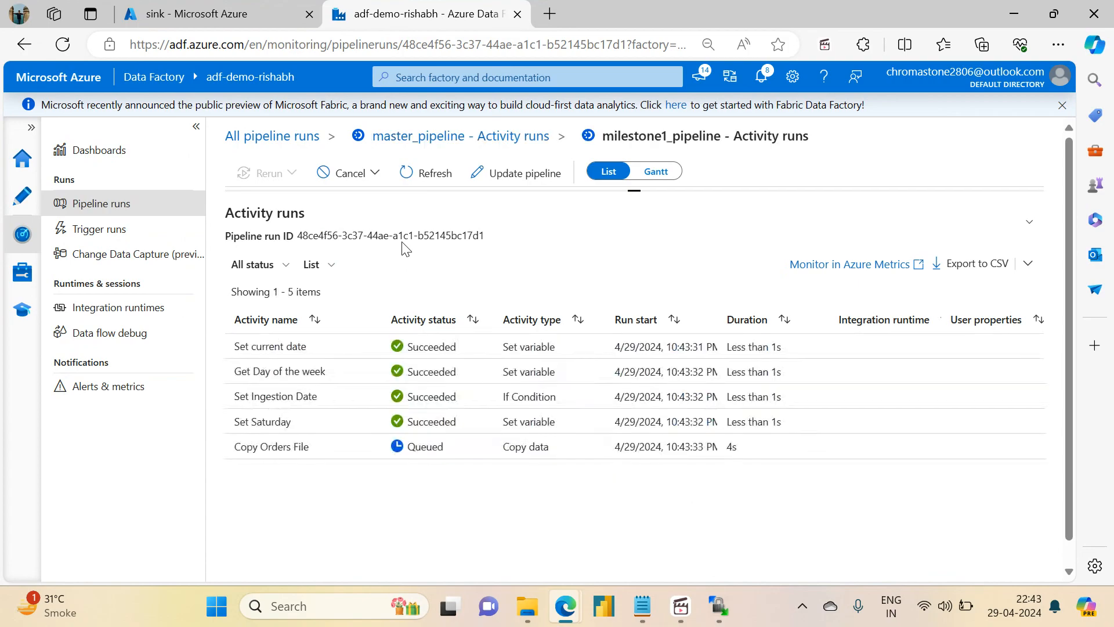
Refresh the milestone1_pipeline activity runs to check the status of Copy Orders File.
{"action": "left_click", "coordinate": [419, 181]}
{"action": "left_click", "coordinate": [419, 183]}
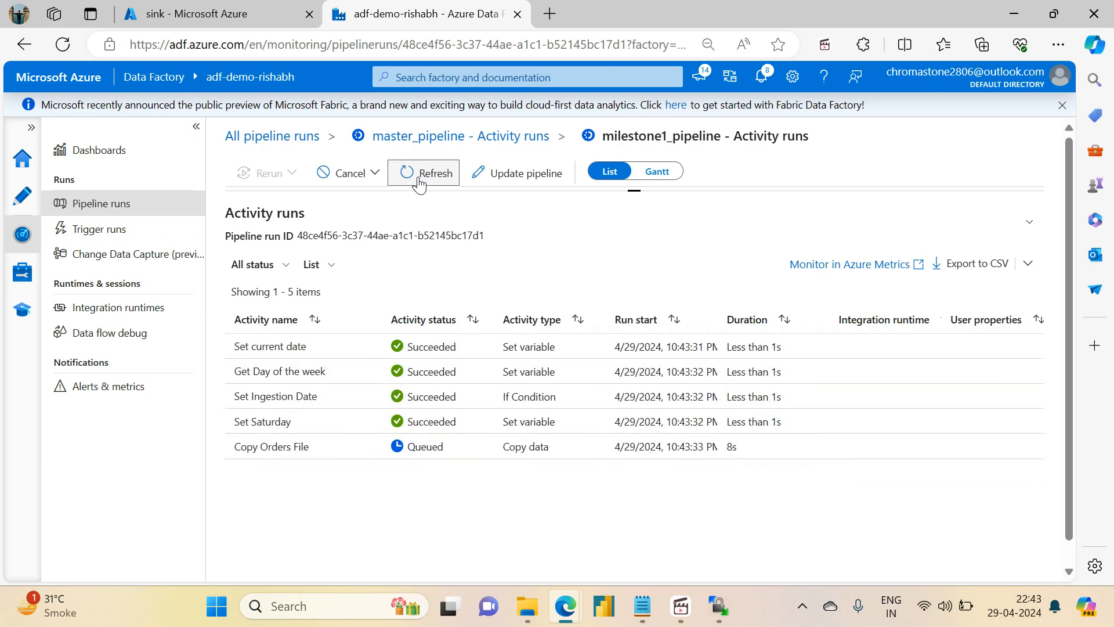
{"action": "left_click", "coordinate": [419, 183]}
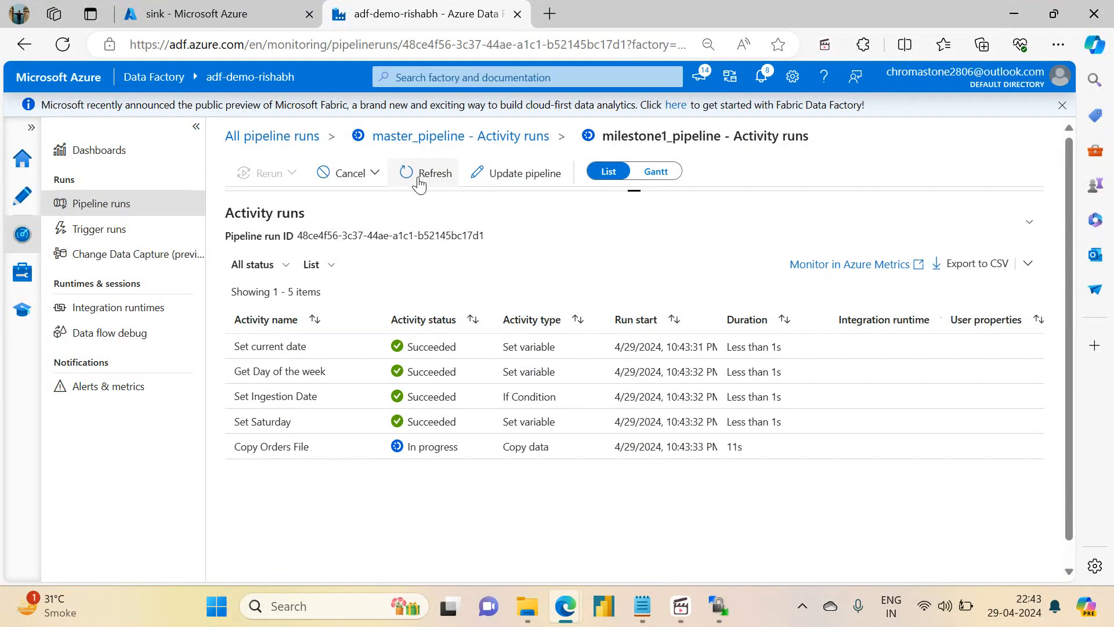
Refresh the milestone1_pipeline run until Copy Orders File finishes, and check the variable_output folder in the sink container for the copied file.
{"action": "left_click", "coordinate": [419, 183]}
{"action": "left_click", "coordinate": [419, 183]}
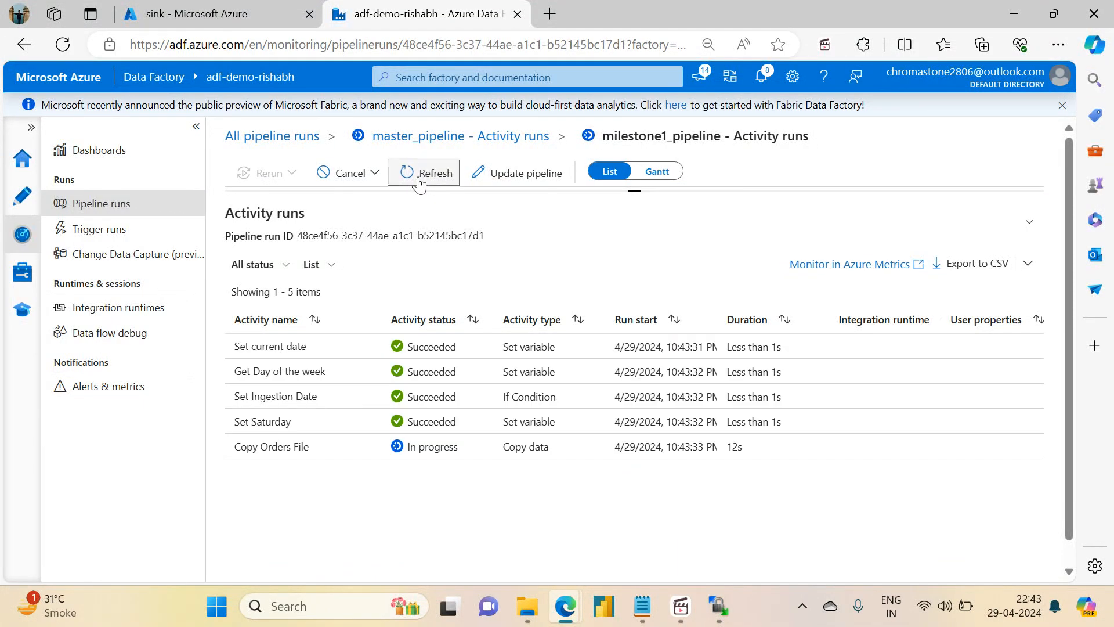
{"action": "left_click", "coordinate": [419, 184]}
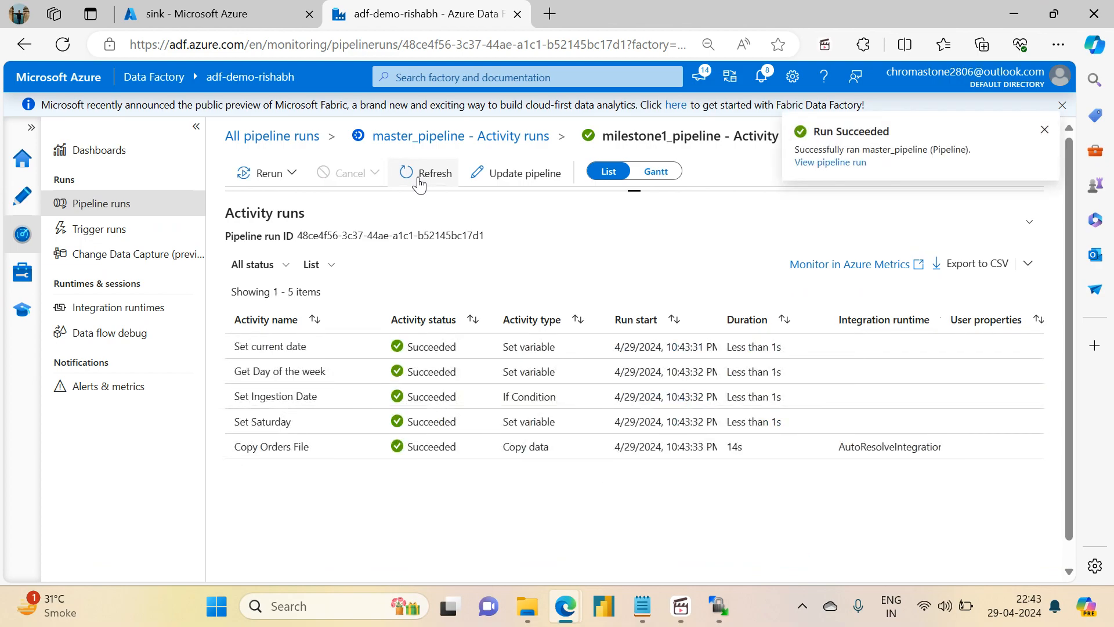
{"action": "left_click", "coordinate": [249, 13]}
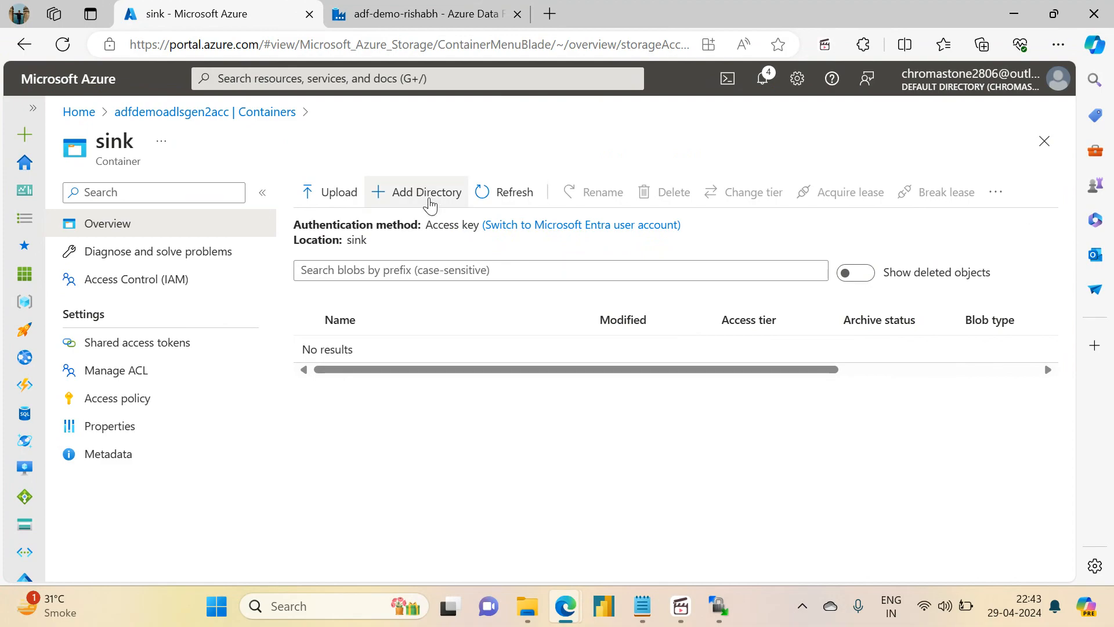
{"action": "left_click", "coordinate": [473, 200]}
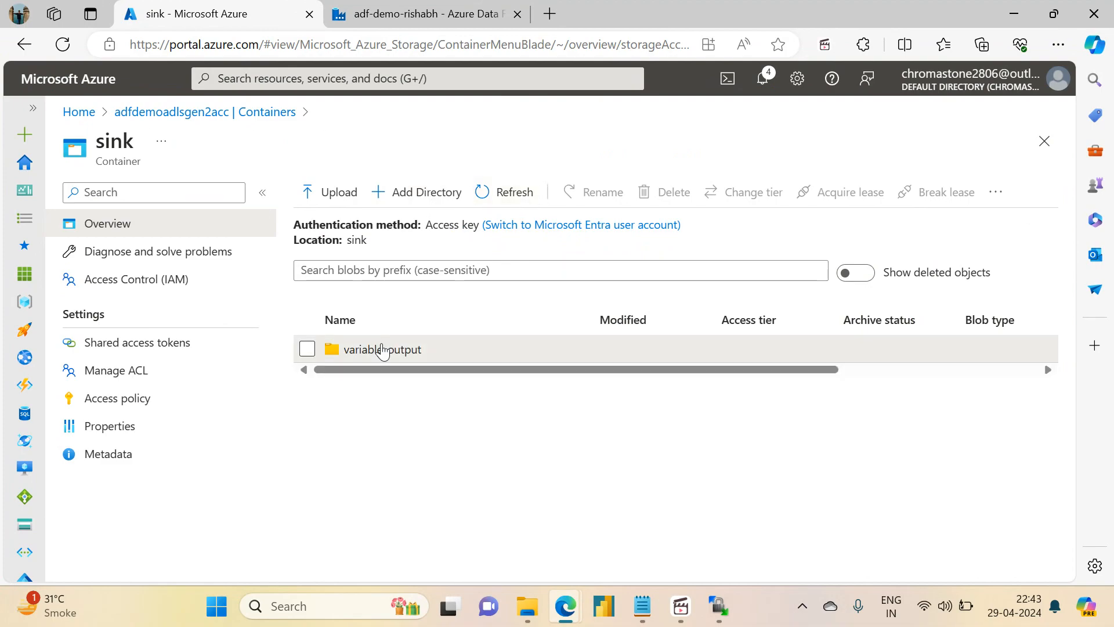
{"action": "left_click", "coordinate": [380, 349]}
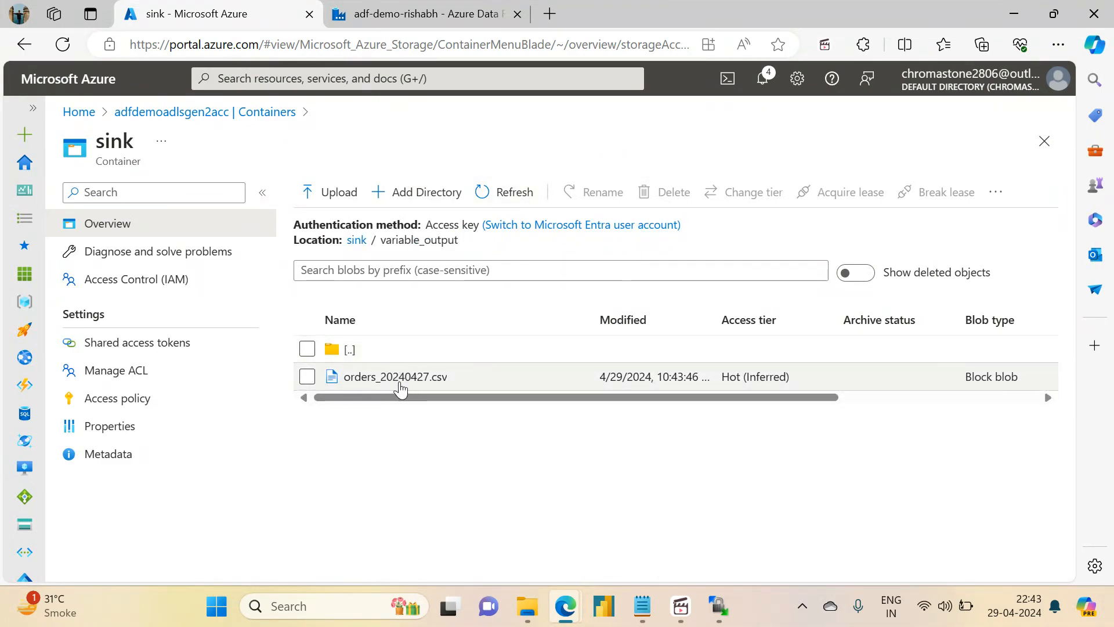
Return to the master_pipeline design in Data Factory and view the False branch of its If Condition.
{"action": "left_click", "coordinate": [412, 7]}
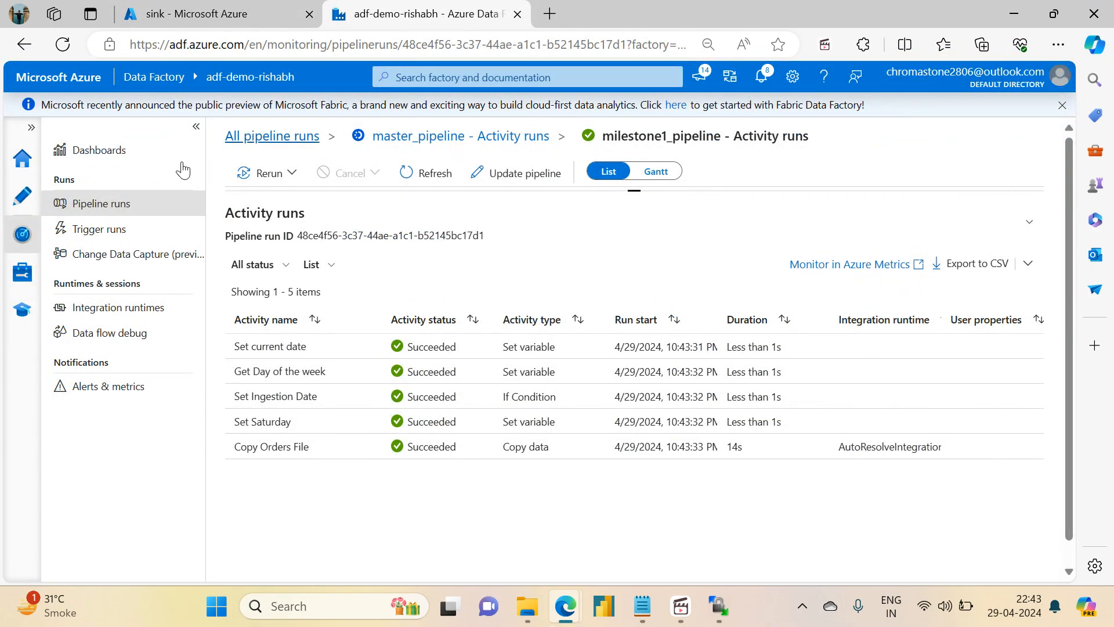
{"action": "left_click", "coordinate": [22, 197]}
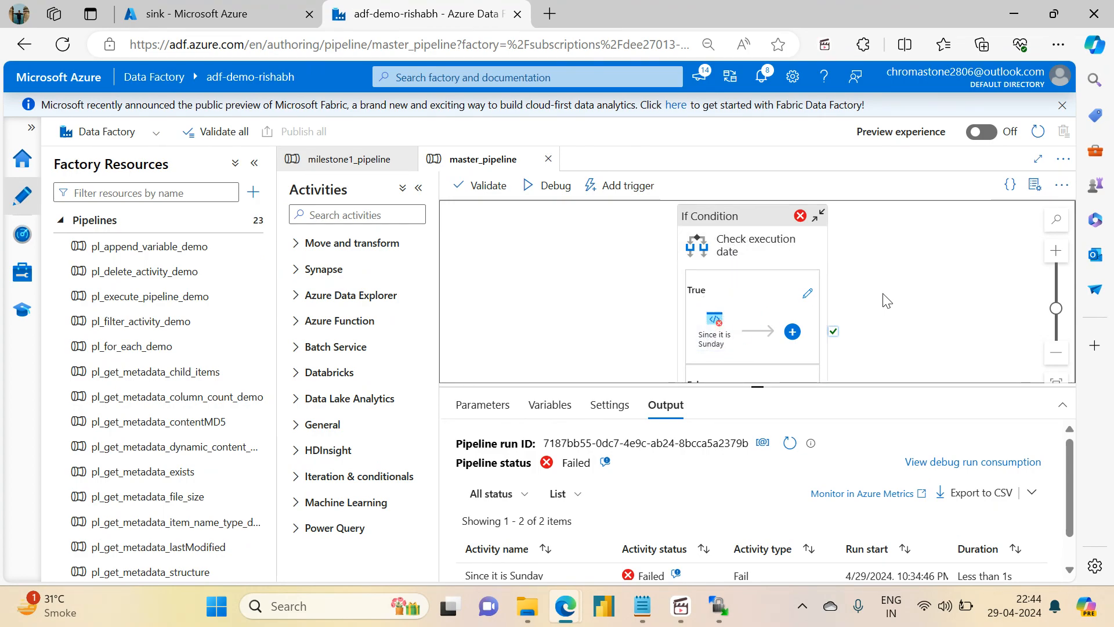
{"action": "left_click_drag", "start_coordinate": [893, 297], "coordinate": [857, 174]}
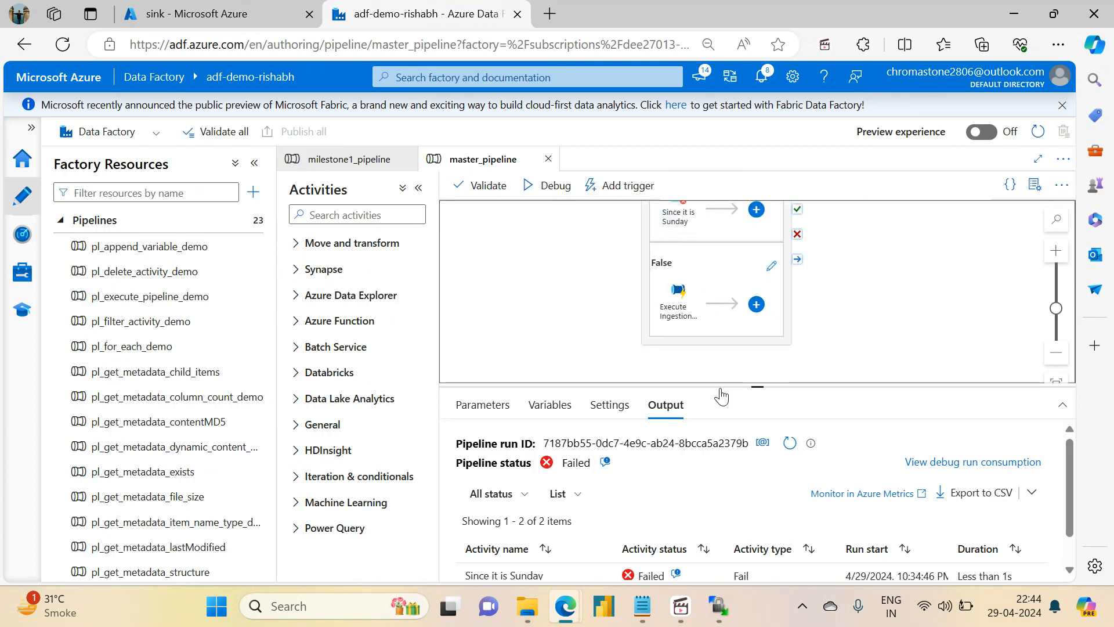
Switch to the ADF Milestone 1 notes in Notepad and mark the Execute Pipeline and Fail activities as Done.
{"action": "left_click", "coordinate": [643, 607]}
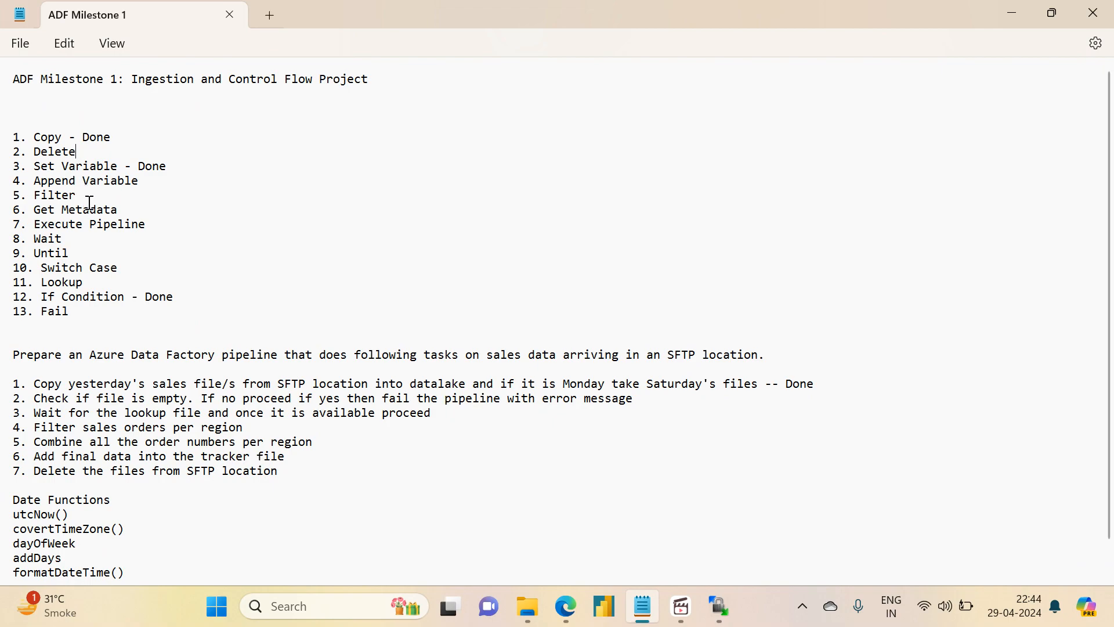
{"action": "double_click", "coordinate": [91, 317]}
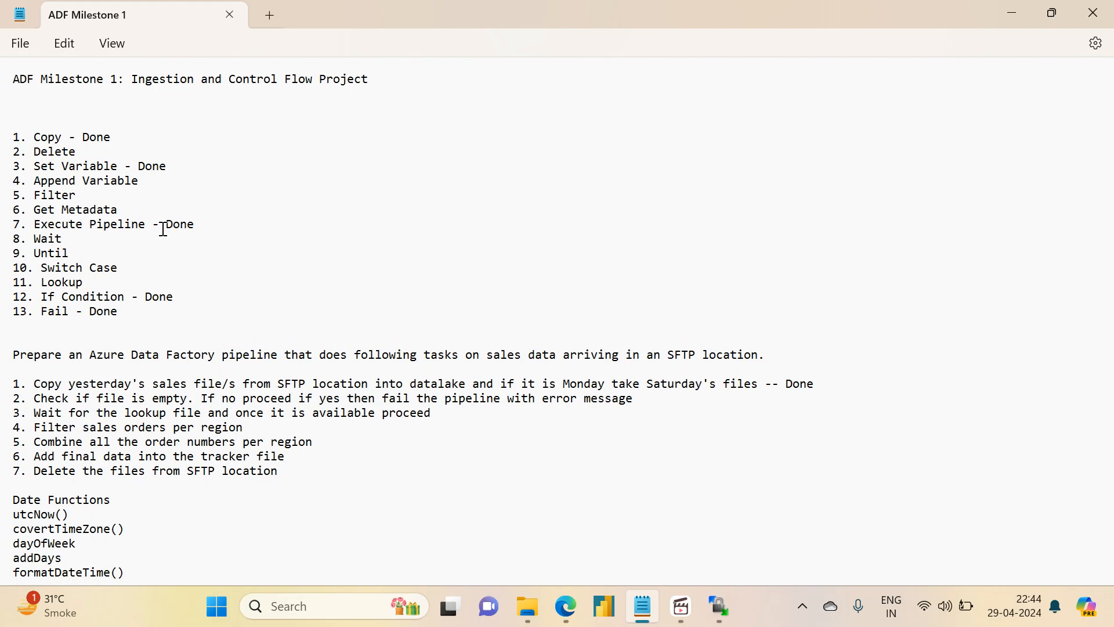
{"action": "left_click", "coordinate": [1021, 18]}
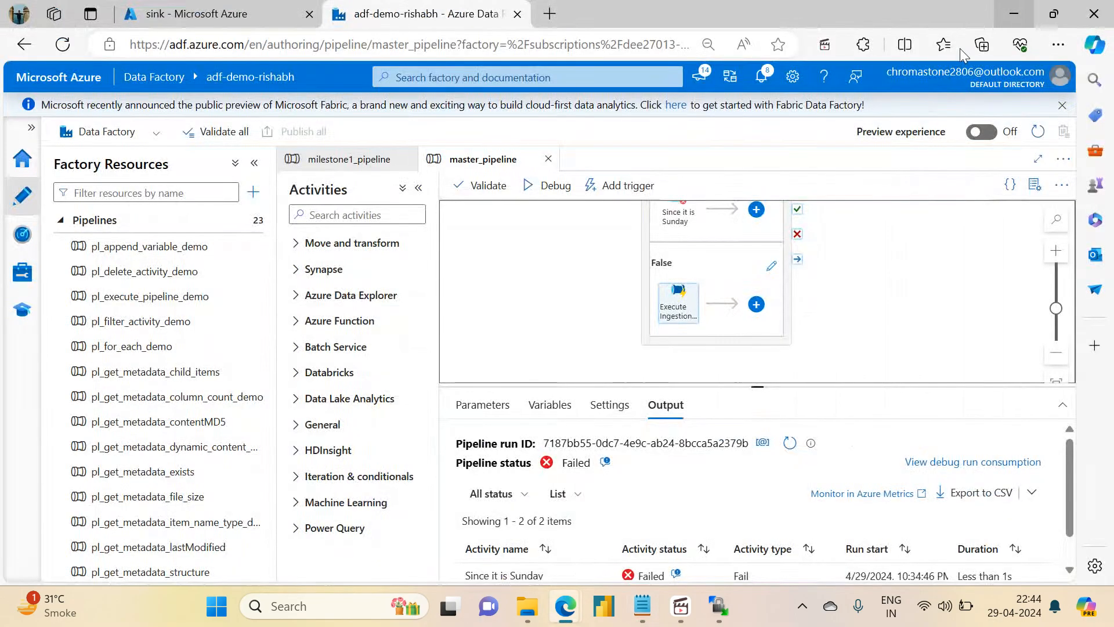
Review the Check execution date If Condition in master_pipeline, including the activities in its True and False branches.
{"action": "left_click_drag", "start_coordinate": [576, 290], "coordinate": [520, 404]}
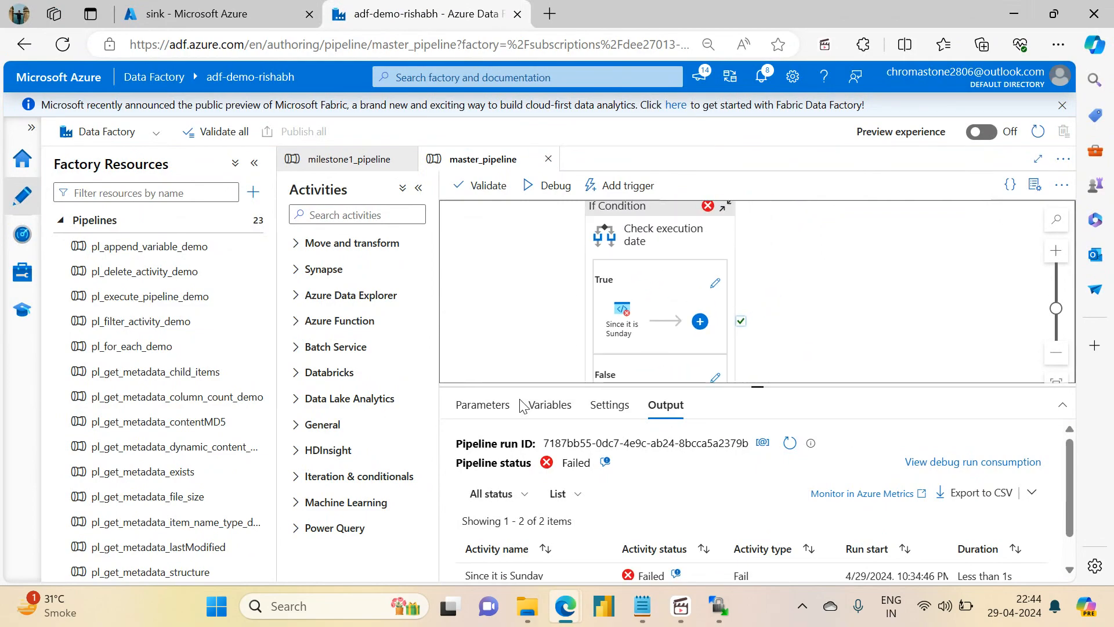
{"action": "left_click", "coordinate": [644, 229]}
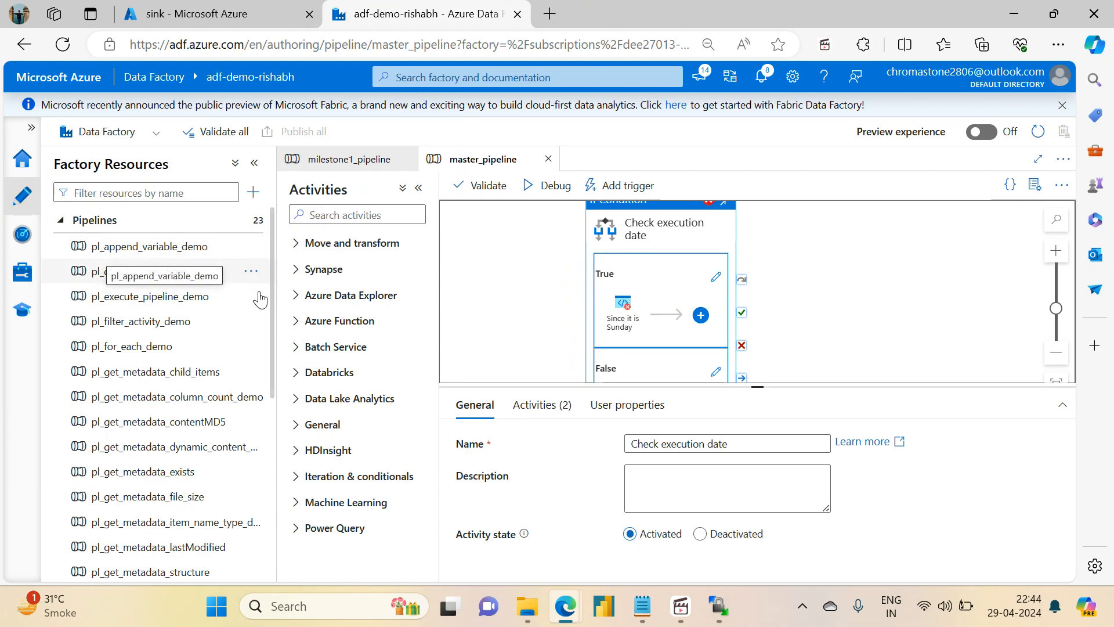
{"action": "left_click_drag", "start_coordinate": [273, 295], "coordinate": [235, 289]}
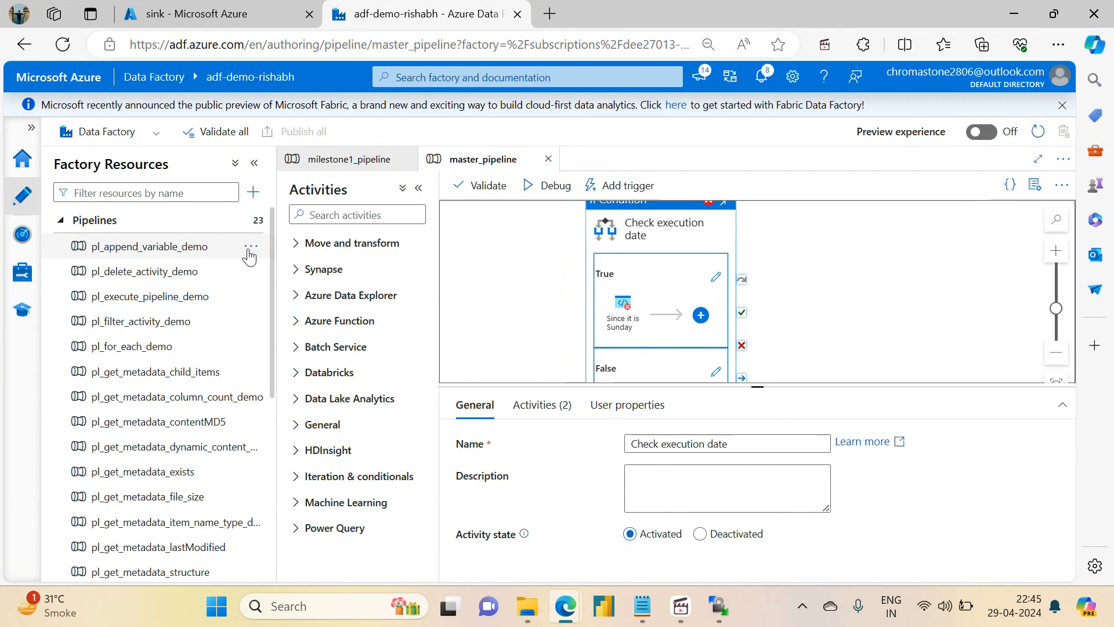
{"action": "mouse_move", "coordinate": [271, 248]}
{"action": "left_mouse_down"}
{"action": "mouse_move", "coordinate": [264, 396]}
{"action": "mouse_move", "coordinate": [266, 238]}
{"action": "left_mouse_up"}
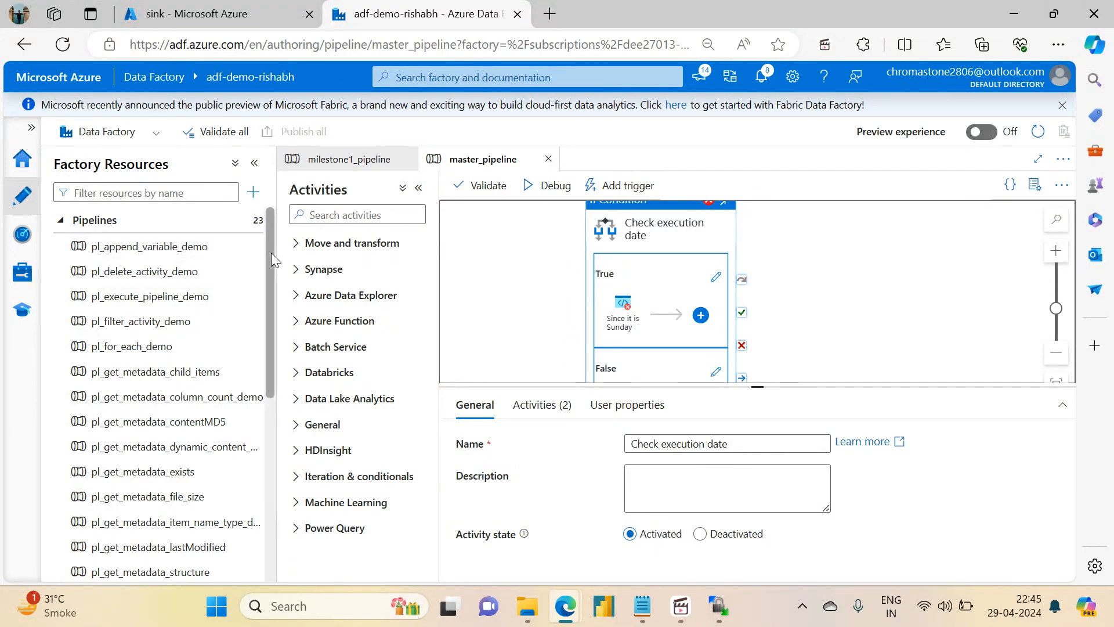
{"action": "mouse_move", "coordinate": [271, 252]}
{"action": "left_mouse_down"}
{"action": "mouse_move", "coordinate": [259, 425]}
{"action": "mouse_move", "coordinate": [267, 253]}
{"action": "left_mouse_up"}
{"action": "left_click_drag", "start_coordinate": [503, 314], "coordinate": [560, 356]}
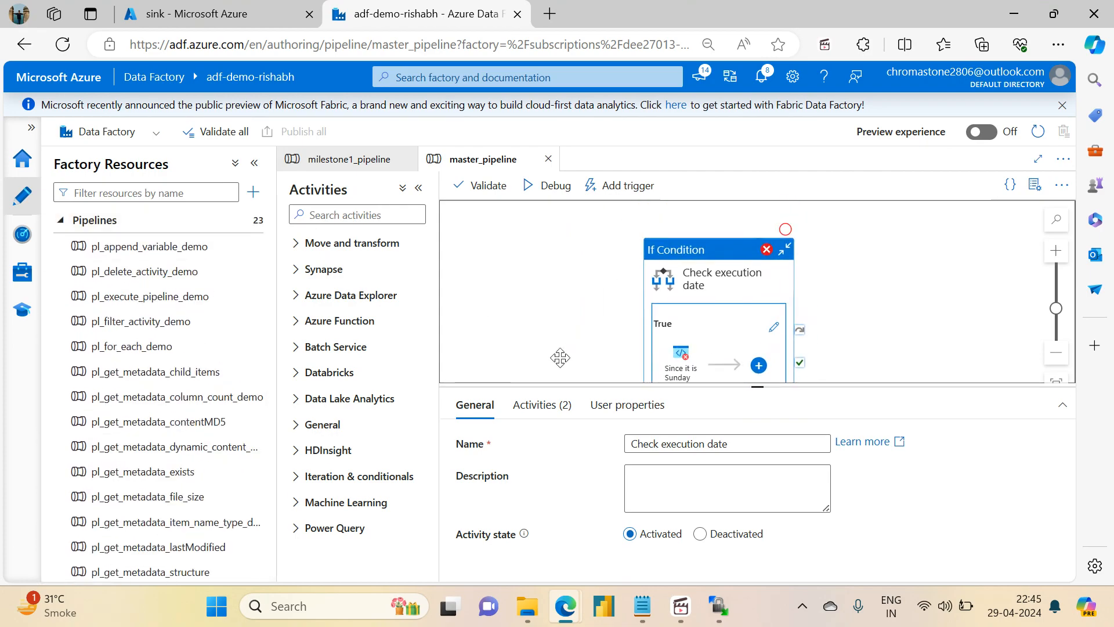
{"action": "mouse_move", "coordinate": [582, 281]}
{"action": "left_mouse_down"}
{"action": "mouse_move", "coordinate": [580, 228]}
{"action": "mouse_move", "coordinate": [573, 280]}
{"action": "left_mouse_up"}
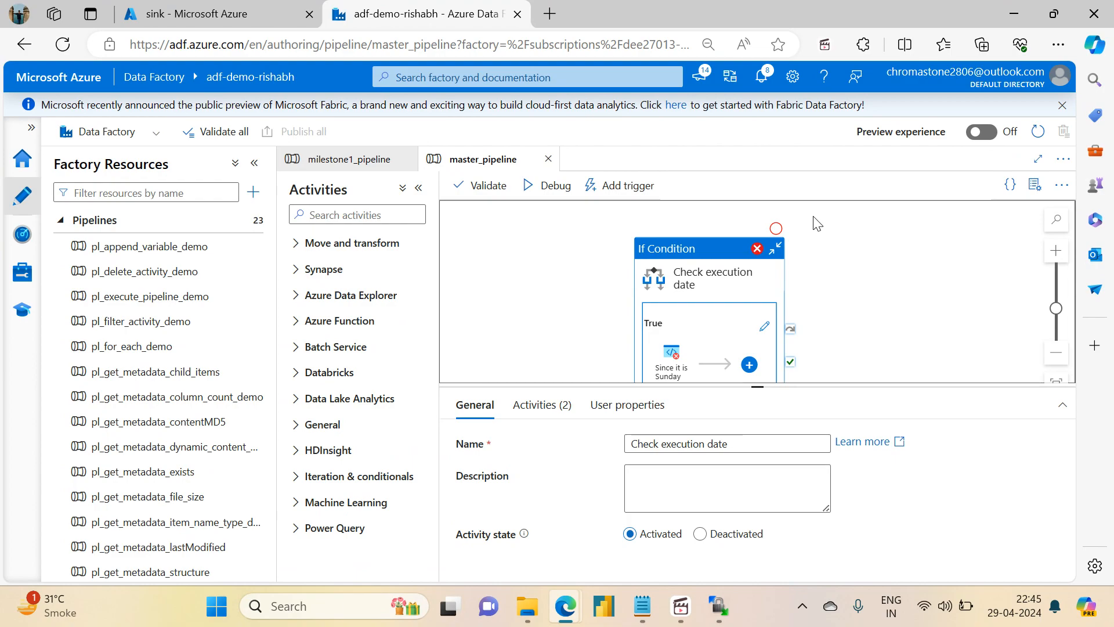
{"action": "left_click_drag", "start_coordinate": [828, 259], "coordinate": [824, 225]}
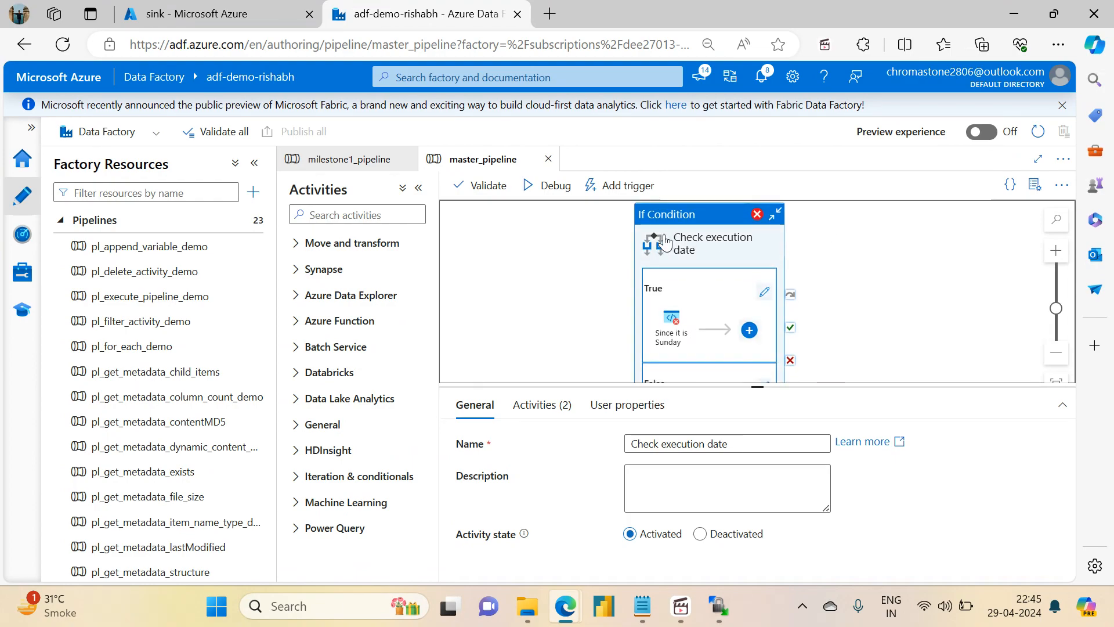
{"action": "mouse_move", "coordinate": [685, 335]}
{"action": "left_click_drag", "start_coordinate": [919, 347], "coordinate": [871, 302]}
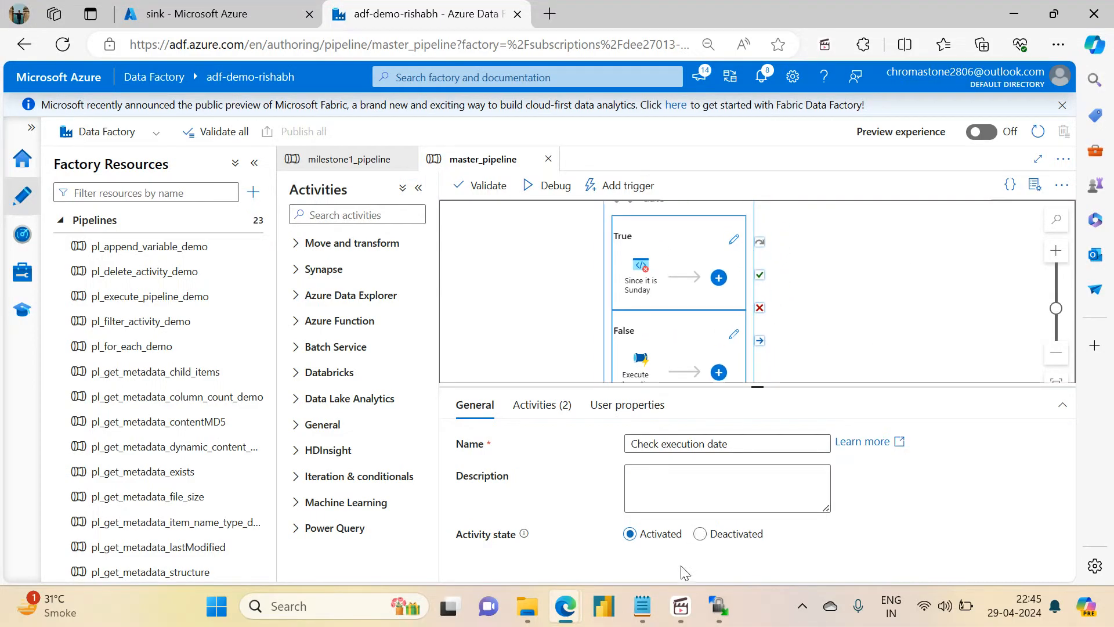
Review the activity checklist and the first two project tasks in the ADF Milestone 1 notes in Notepad, focusing on the empty-file check.
{"action": "left_click", "coordinate": [644, 618]}
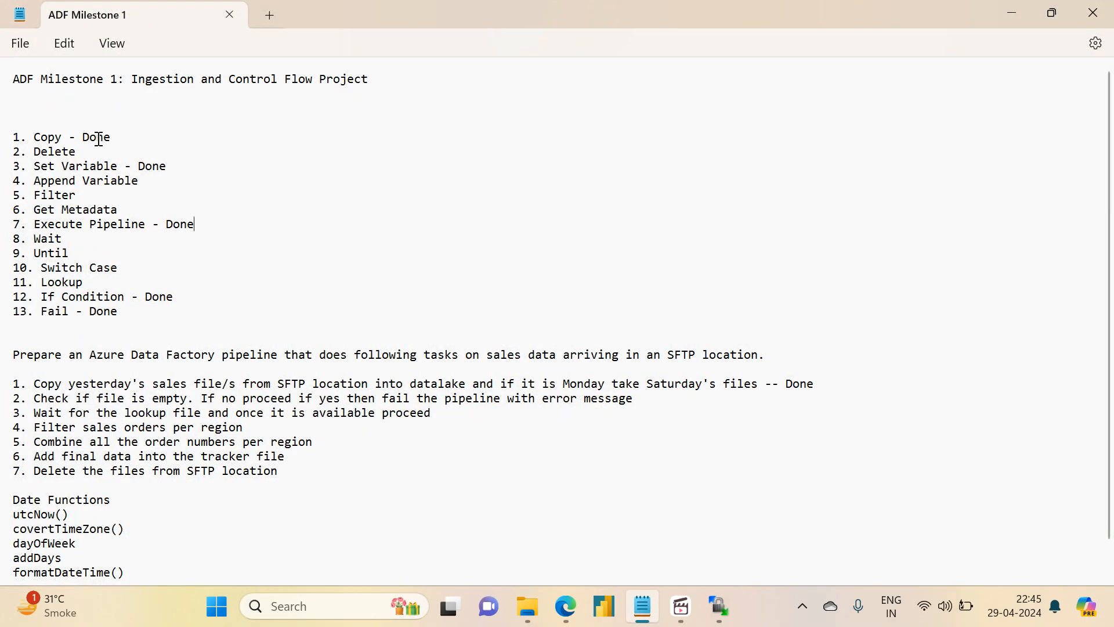
{"action": "left_click", "coordinate": [124, 318]}
{"action": "left_click_drag", "start_coordinate": [138, 318], "coordinate": [3, 138]}
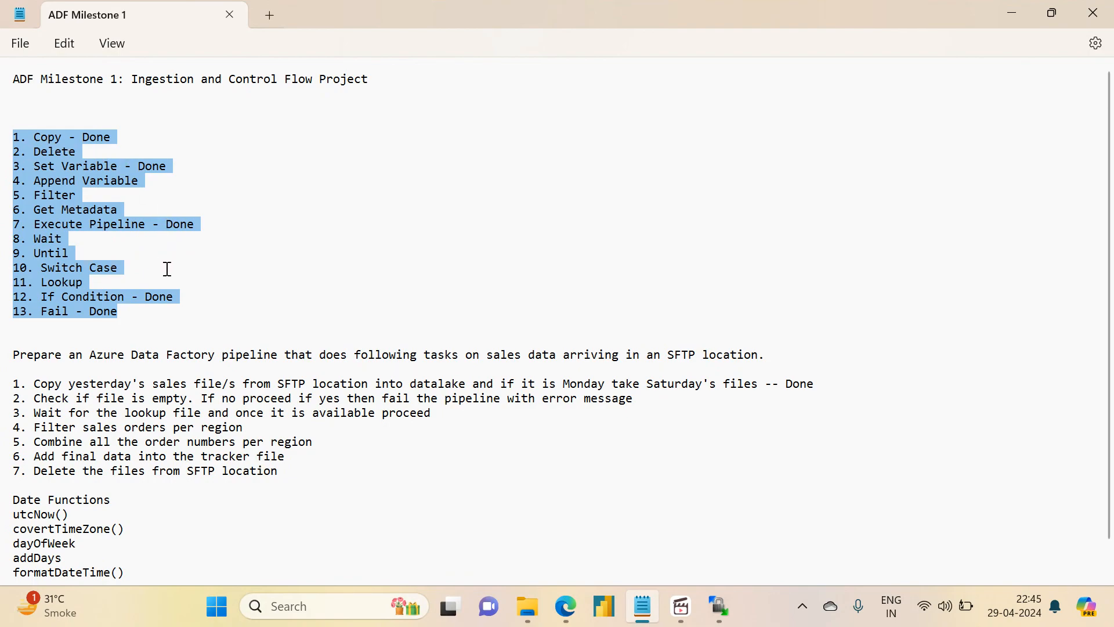
{"action": "left_click_drag", "start_coordinate": [752, 386], "coordinate": [395, 386]}
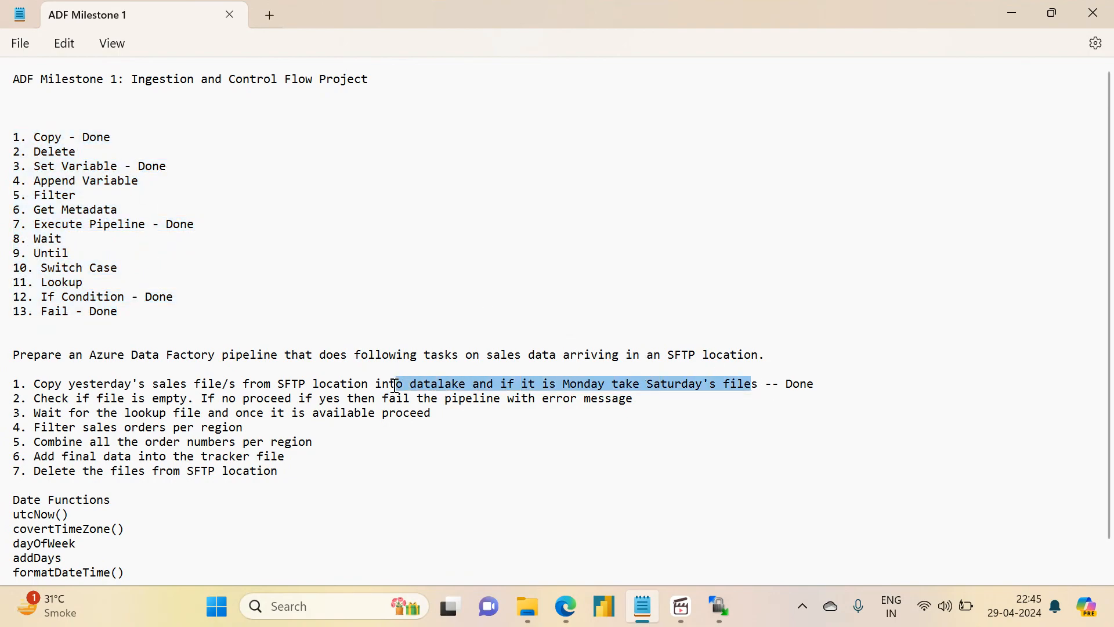
{"action": "triple_click", "coordinate": [361, 394]}
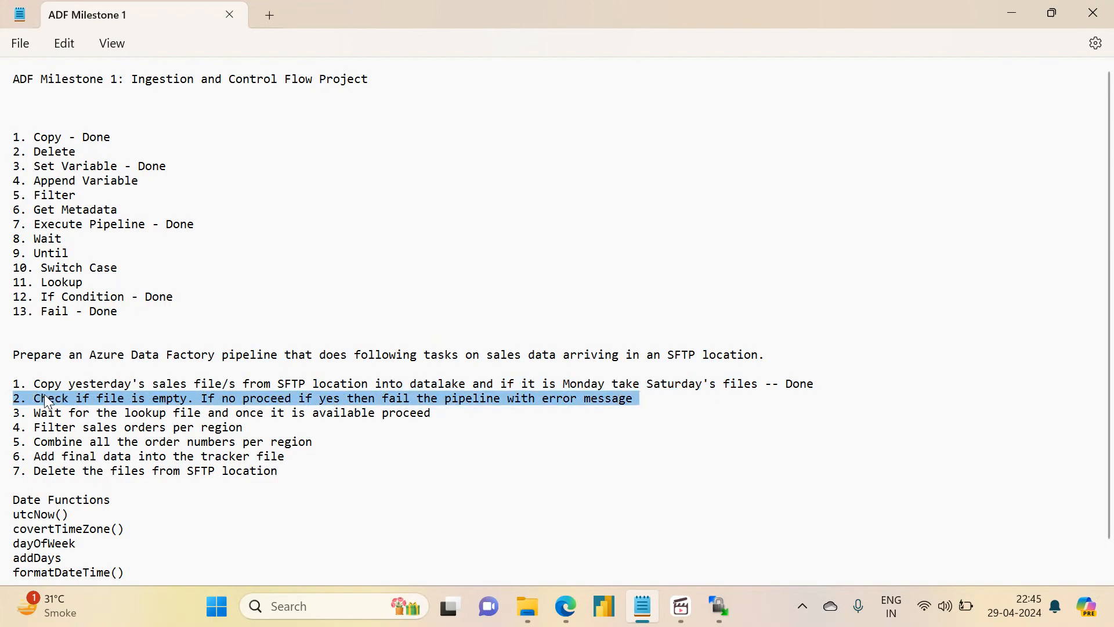
{"action": "left_click", "coordinate": [26, 397]}
{"action": "left_click_drag", "start_coordinate": [26, 396], "coordinate": [10, 396]}
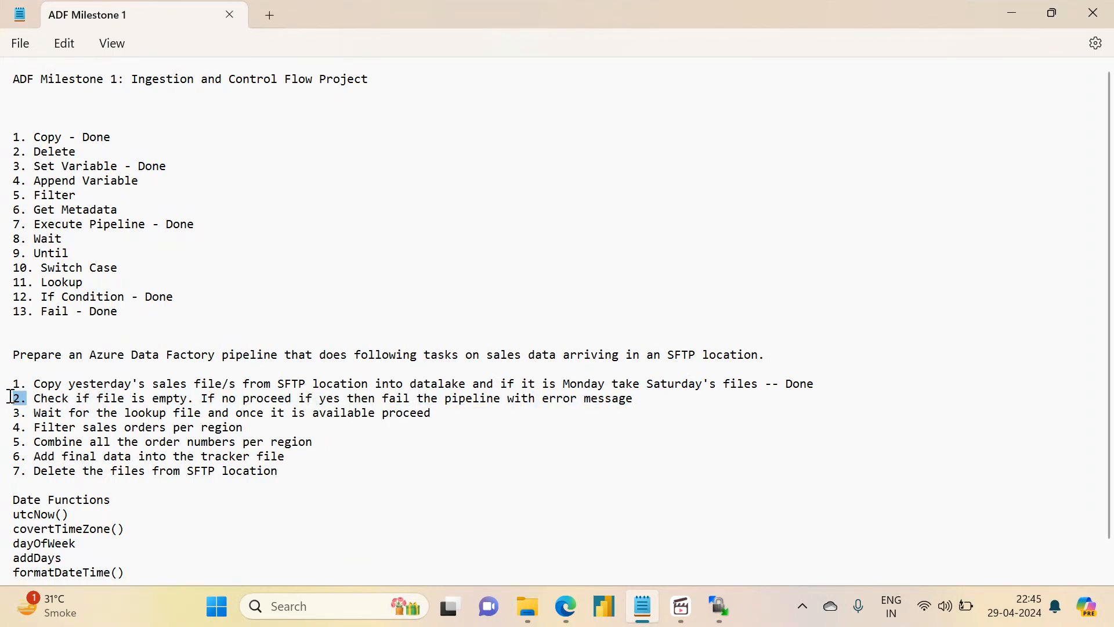
{"action": "triple_click", "coordinate": [119, 400]}
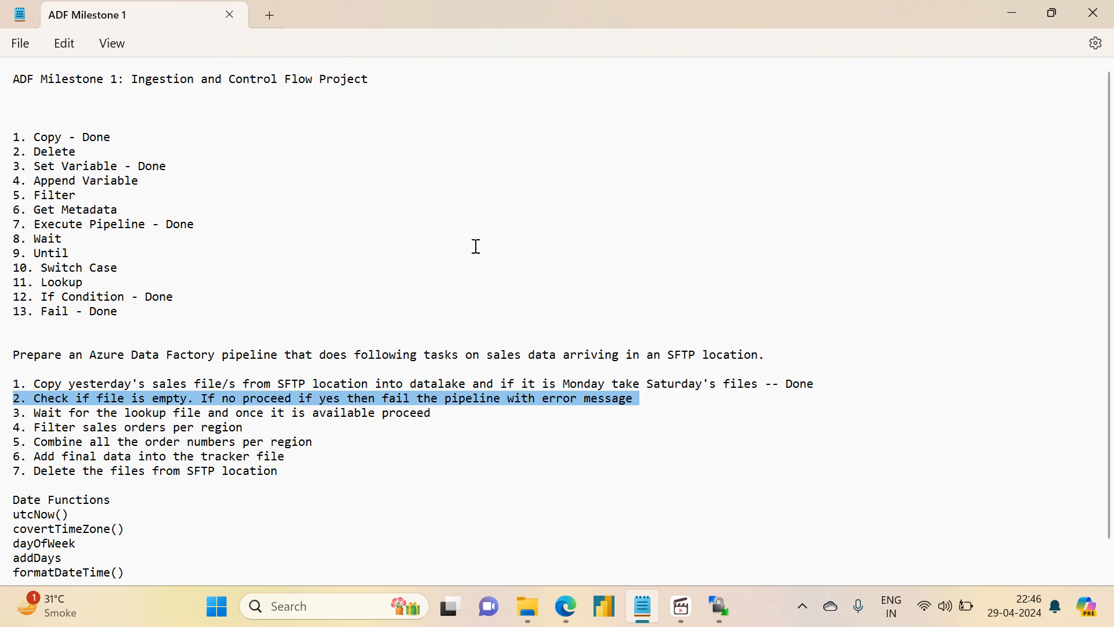
{"action": "left_click_drag", "start_coordinate": [126, 308], "coordinate": [3, 142]}
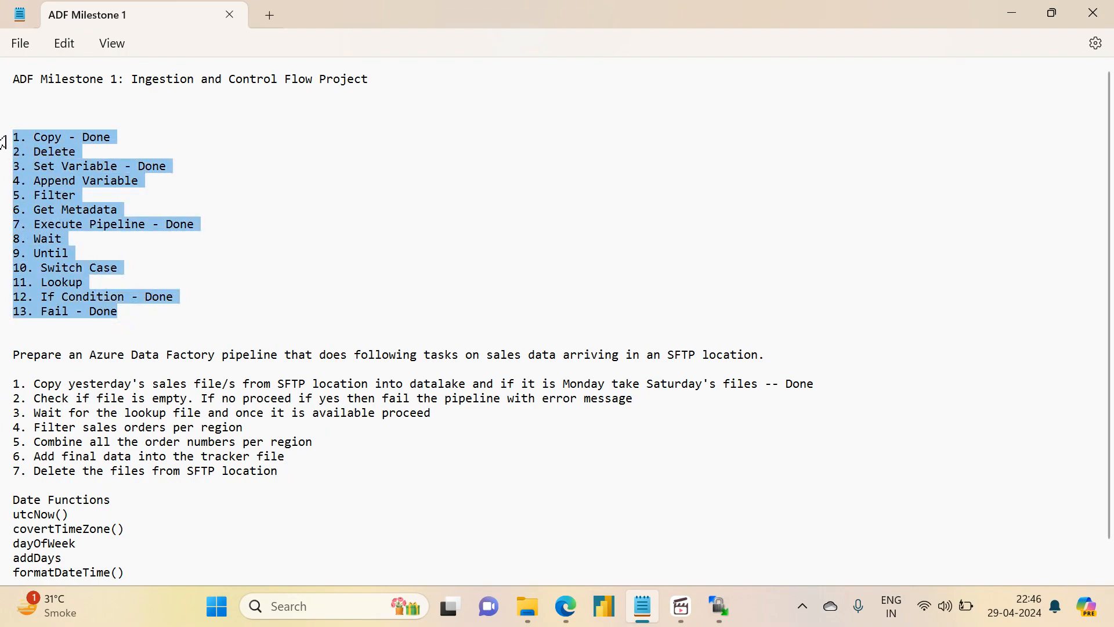